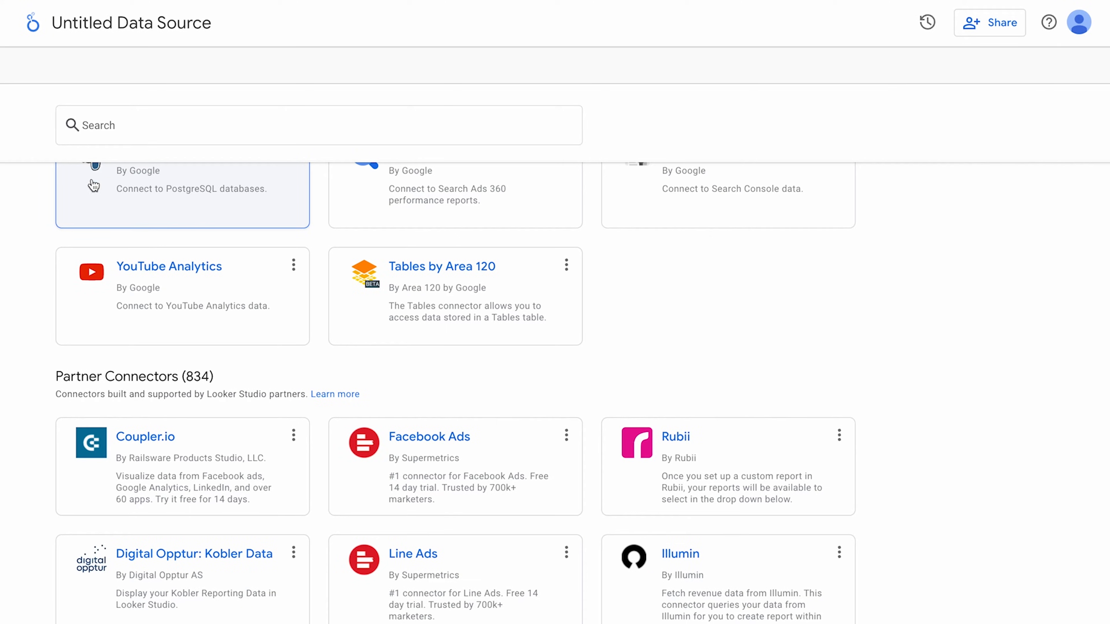
# Set up the Facebook Ads source in Coupler.io using the Coupler.io Ad Account and default settings.
pyautogui.click(168, 462)
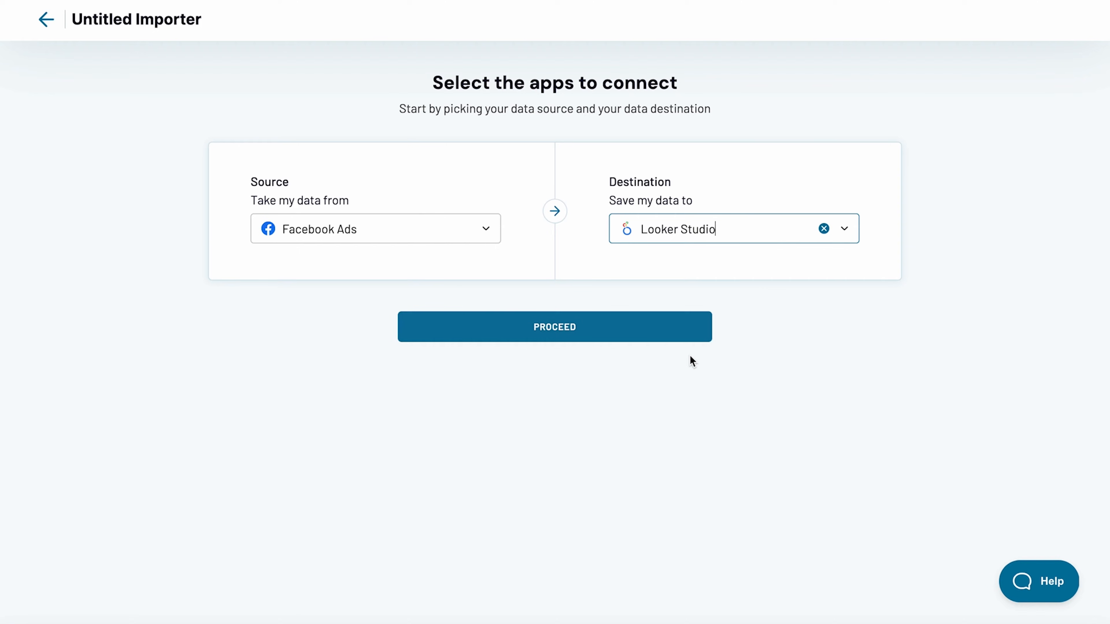
pyautogui.click(589, 335)
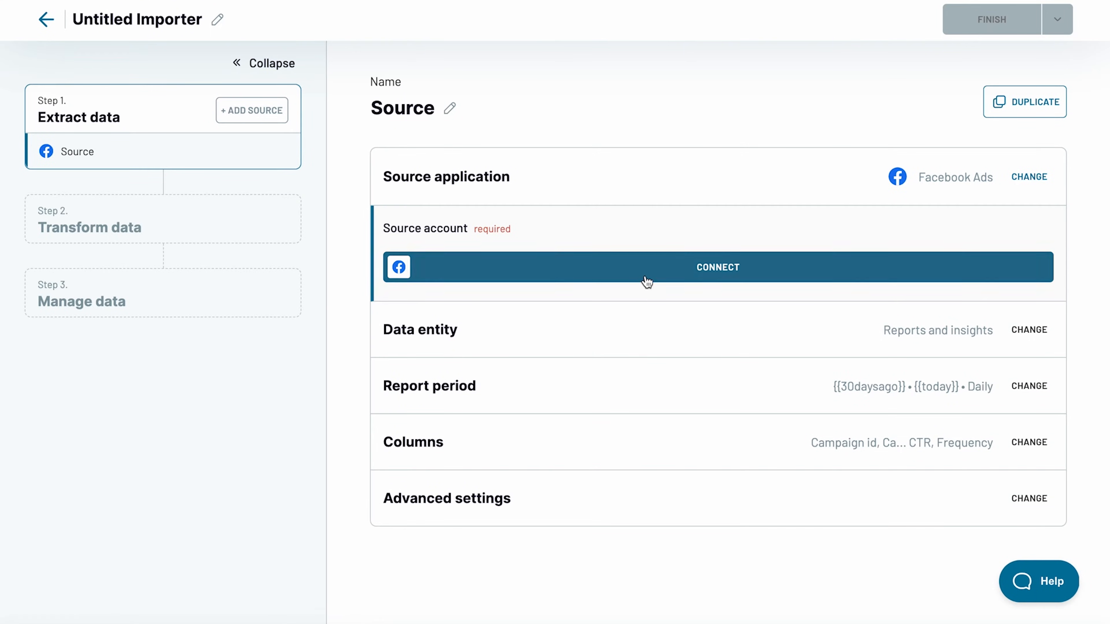
pyautogui.click(644, 313)
pyautogui.click(634, 456)
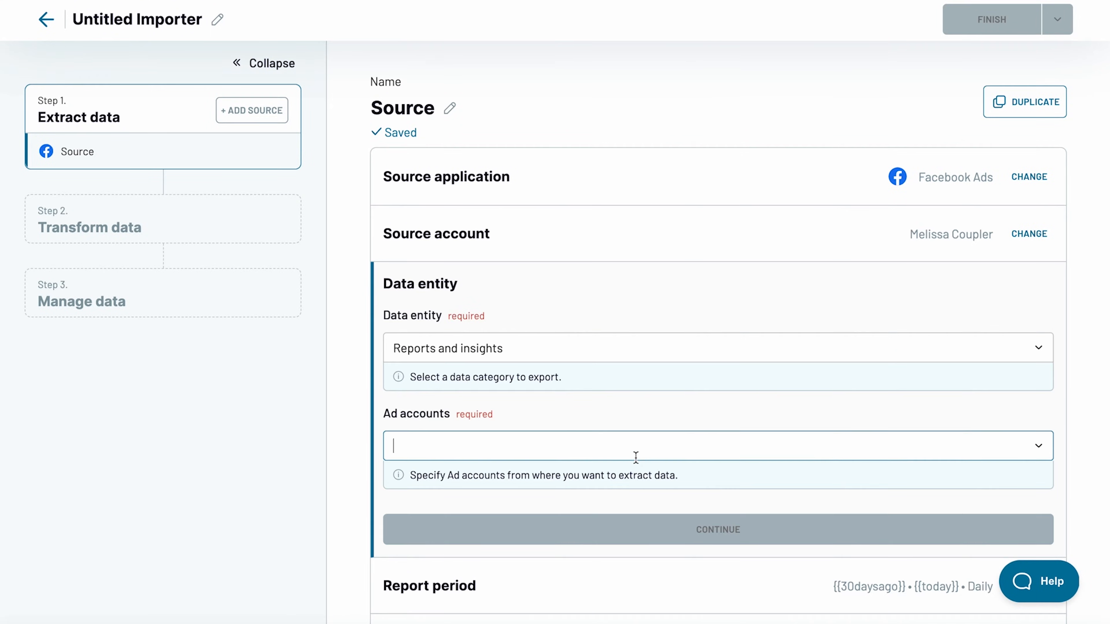
pyautogui.click(623, 487)
pyautogui.click(645, 522)
pyautogui.scroll(-5, 656, 481)
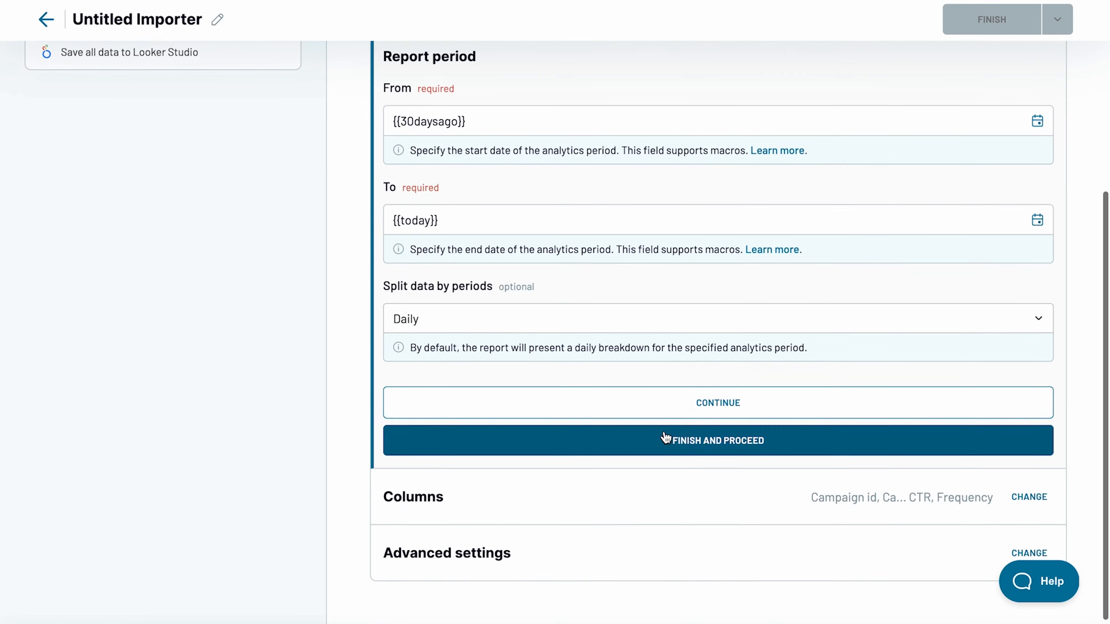
pyautogui.click(664, 412)
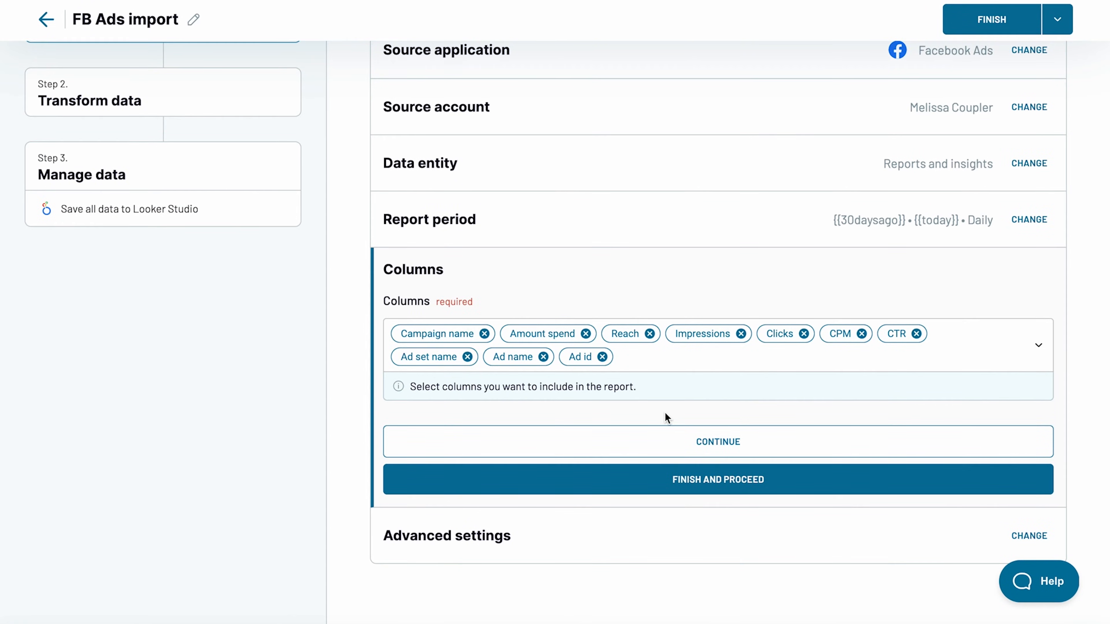
pyautogui.click(680, 473)
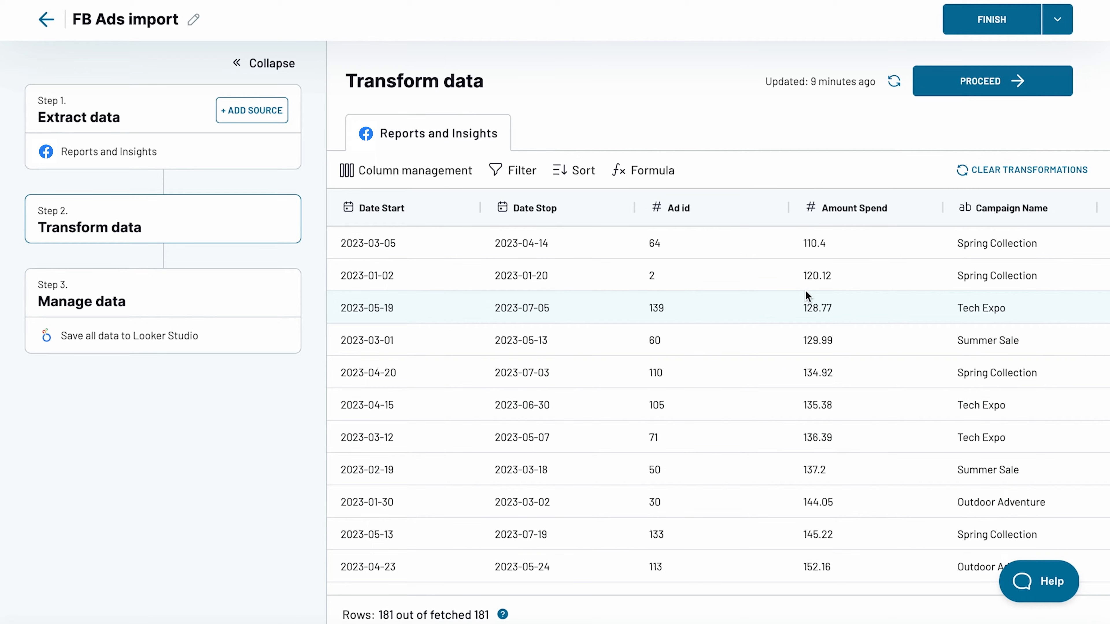
# Add a filter keeping rows where Amount Spend is more than 150, then proceed to the destination.
pyautogui.click(512, 170)
pyautogui.click(552, 245)
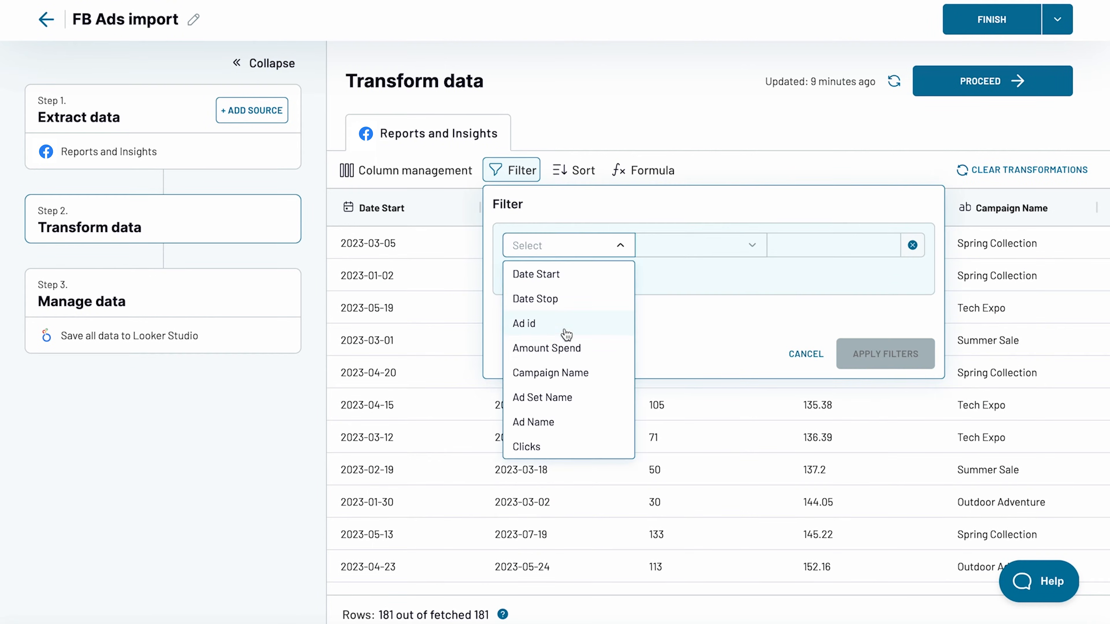
pyautogui.click(559, 347)
pyautogui.click(684, 245)
pyautogui.click(682, 371)
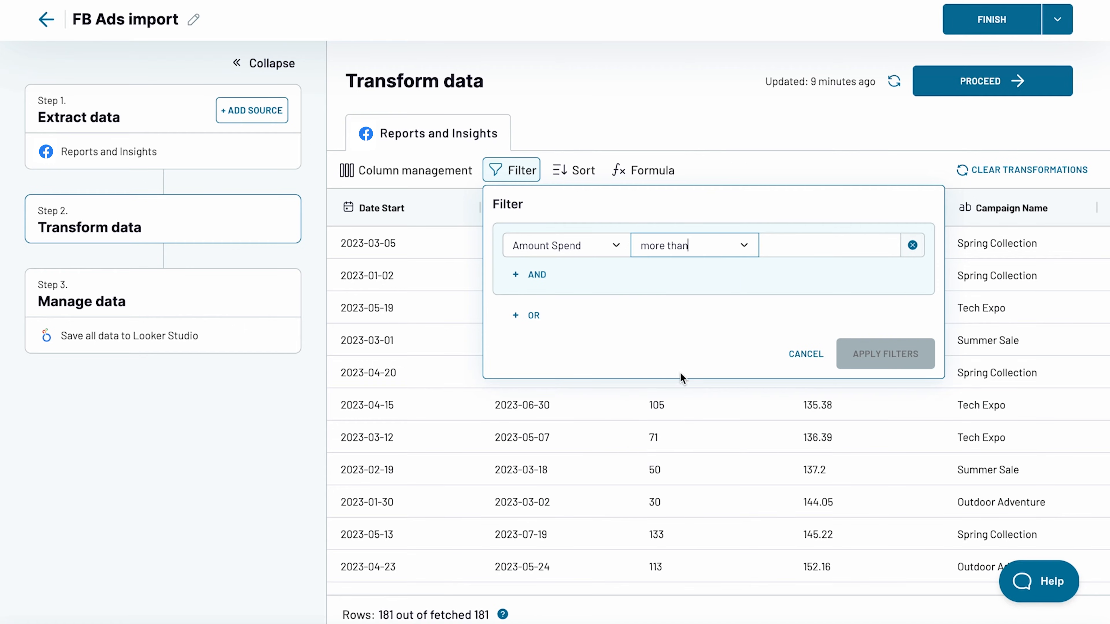
pyautogui.click(830, 245)
pyautogui.write('150')
pyautogui.click(878, 350)
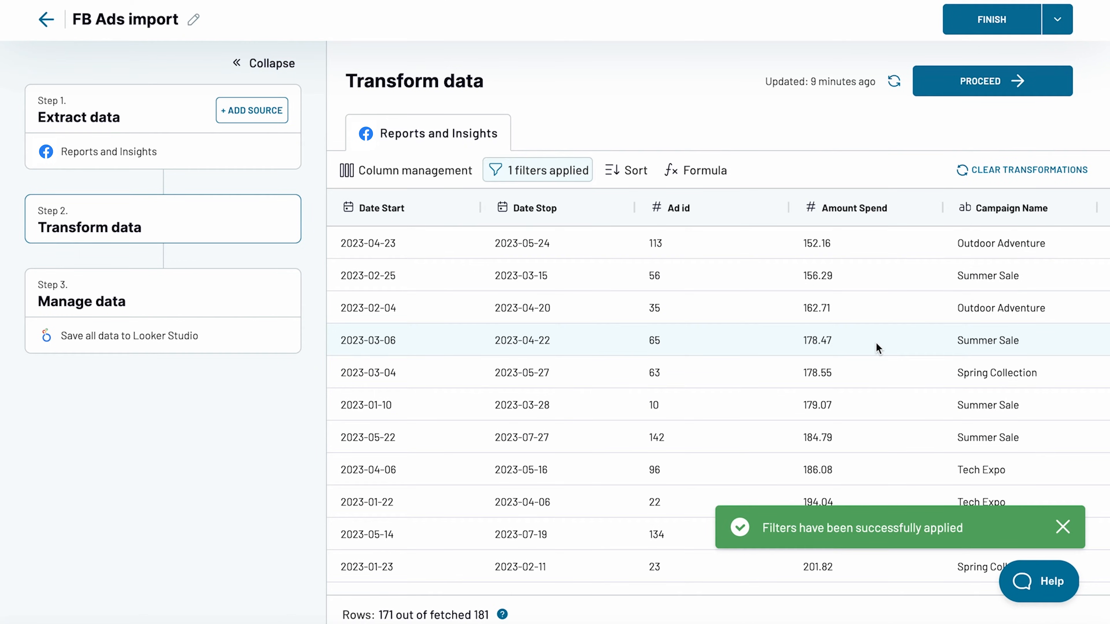
pyautogui.click(985, 82)
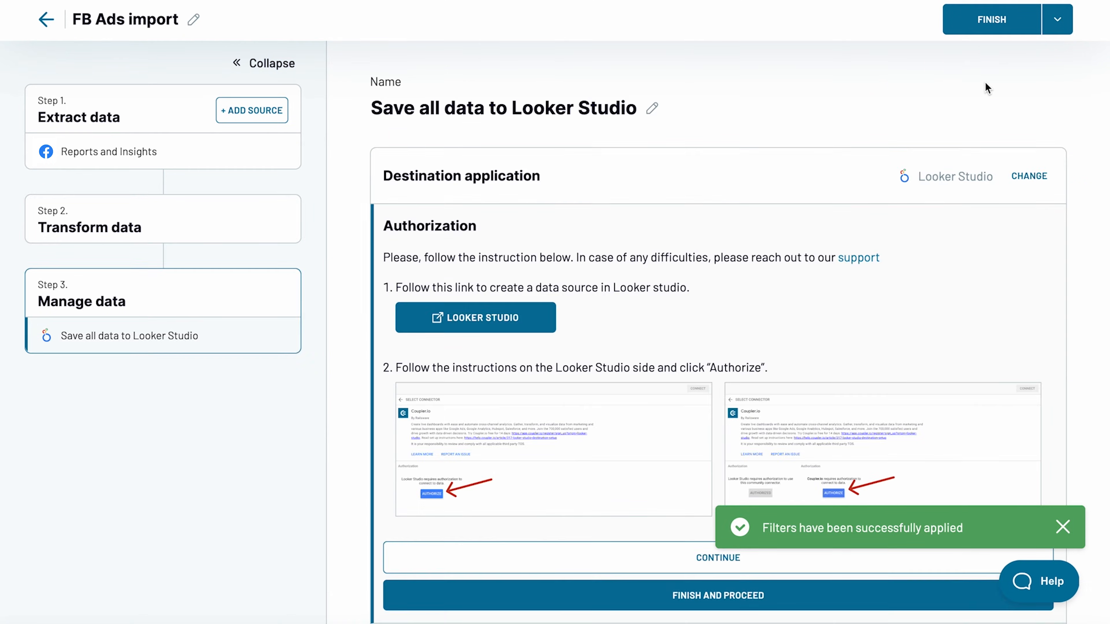
# Authorize the Coupler.io connector with the Google account and connect the Looker Studio data source.
pyautogui.click(516, 326)
pyautogui.click(115, 390)
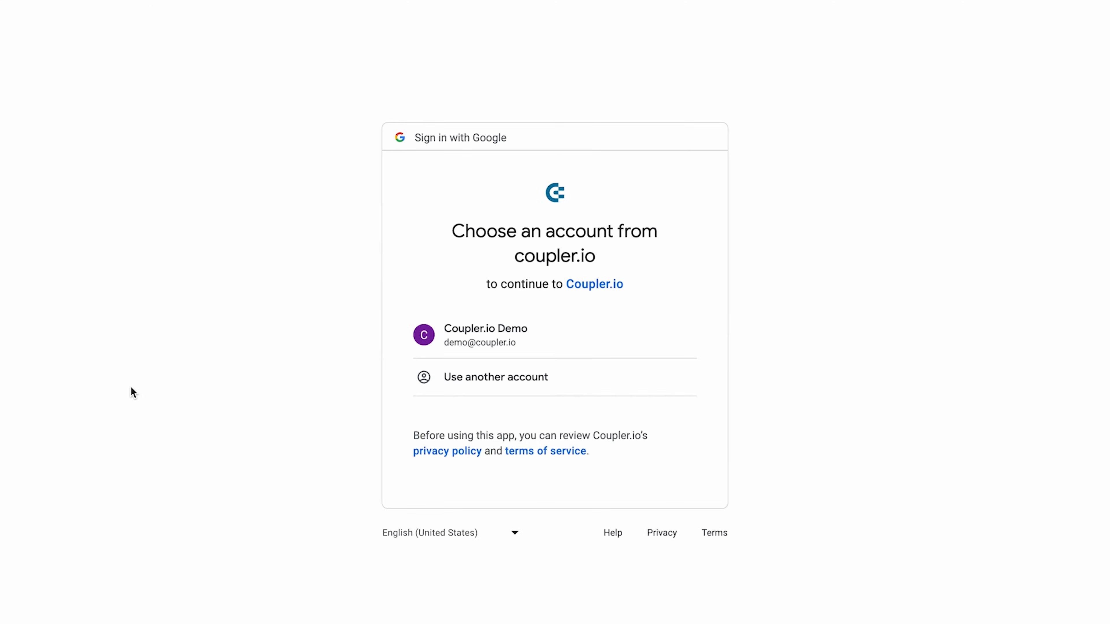
pyautogui.click(471, 343)
pyautogui.click(604, 498)
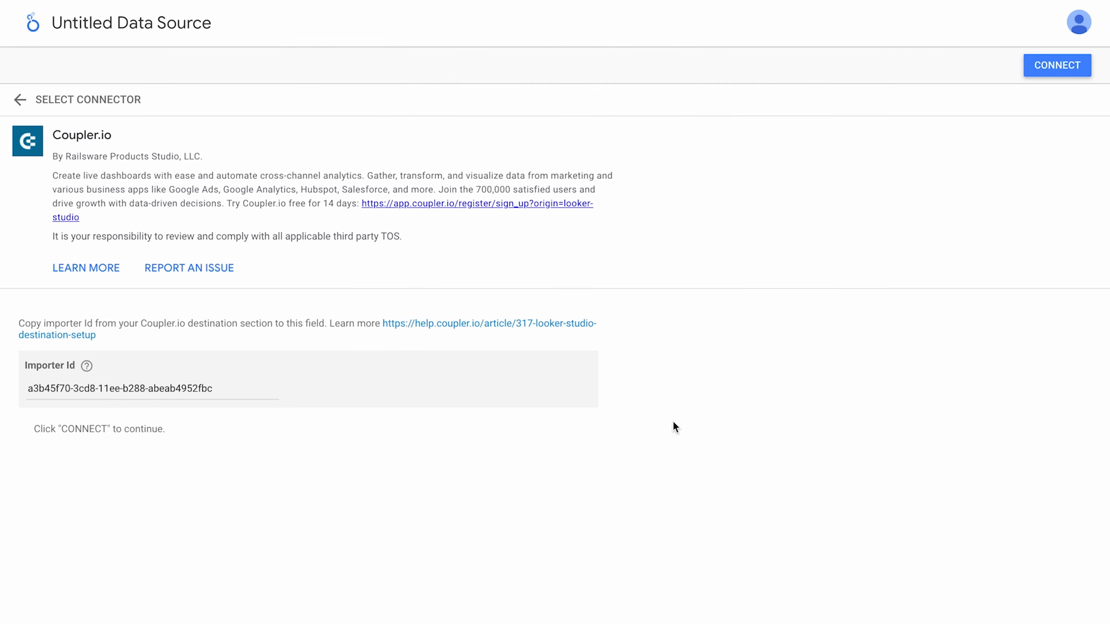
pyautogui.click(1051, 74)
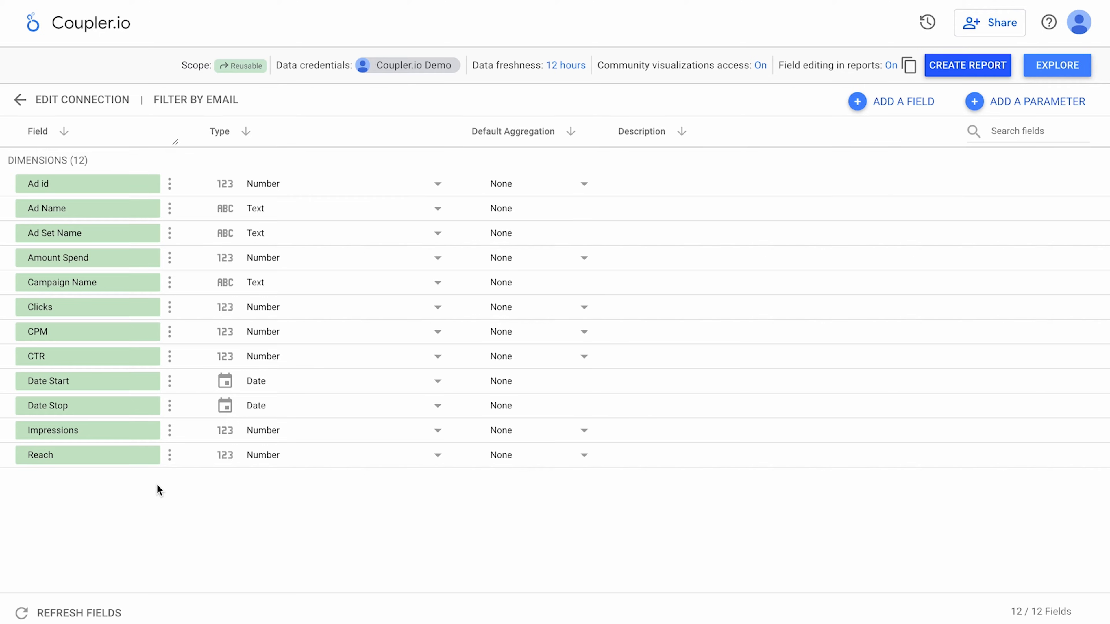
# Leave the CTR field typed as Number and create a report from the data source.
pyautogui.click(325, 364)
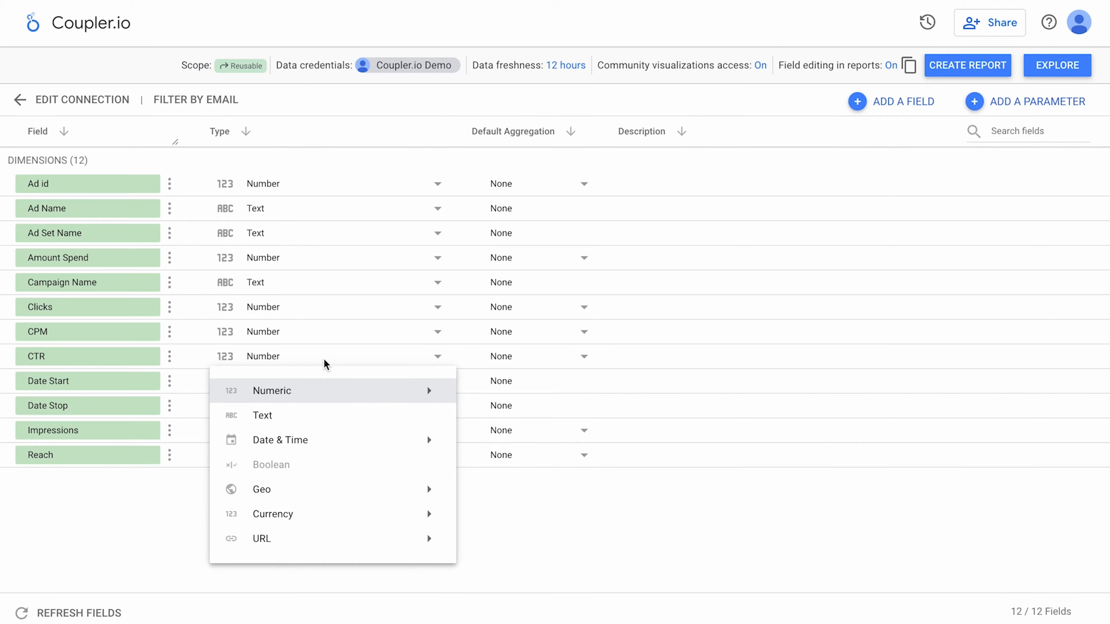
pyautogui.click(326, 365)
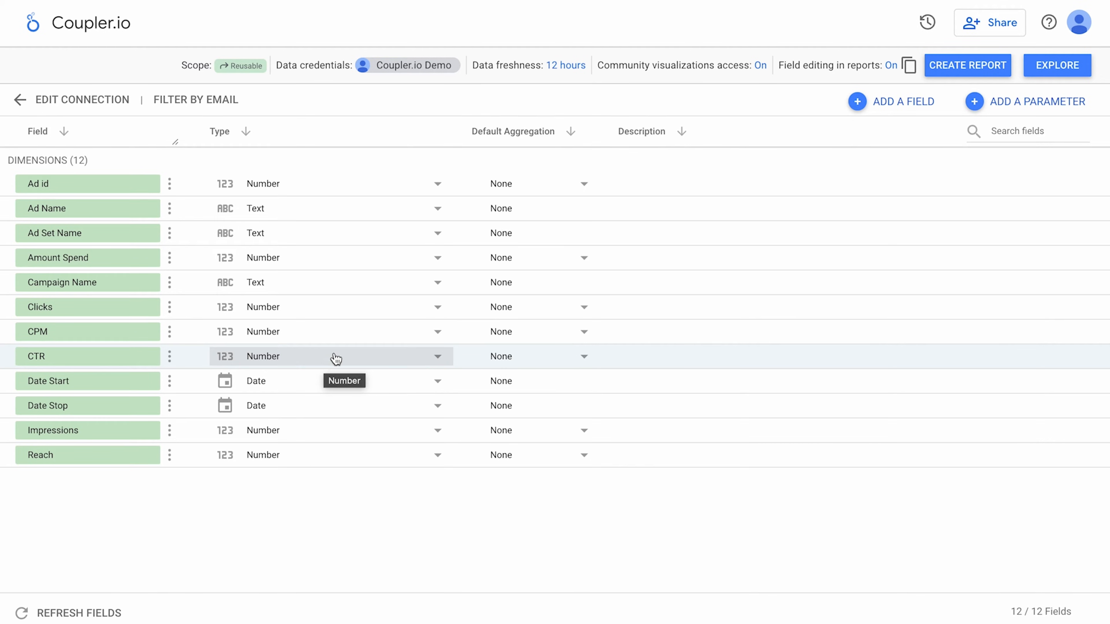
pyautogui.click(964, 67)
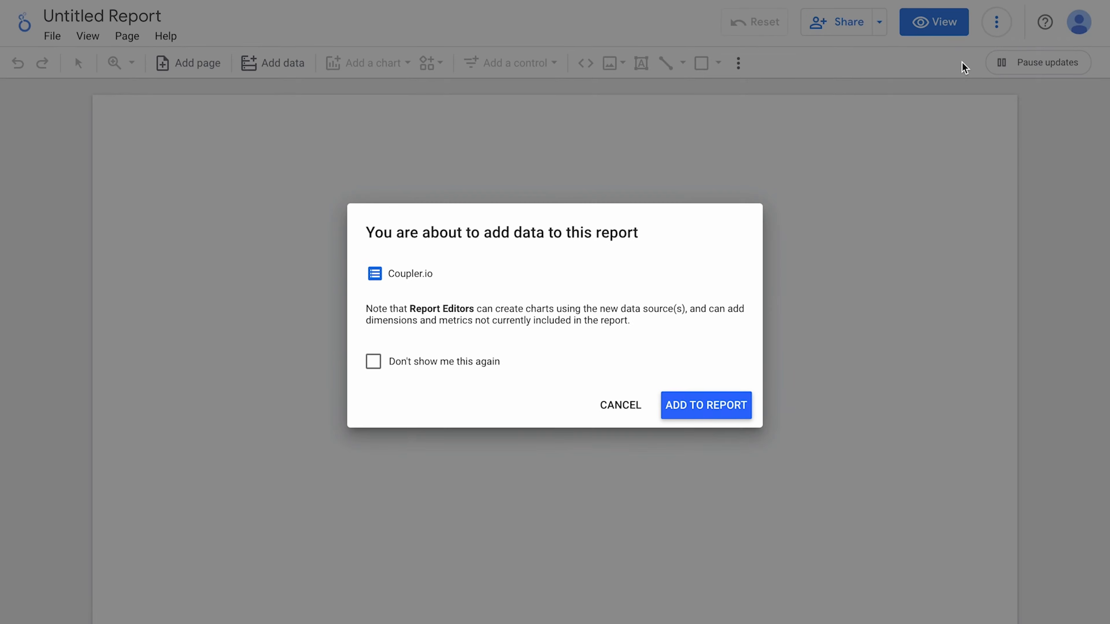
# Add the Coupler.io data to the report and delete the auto-created default table.
pyautogui.click(708, 410)
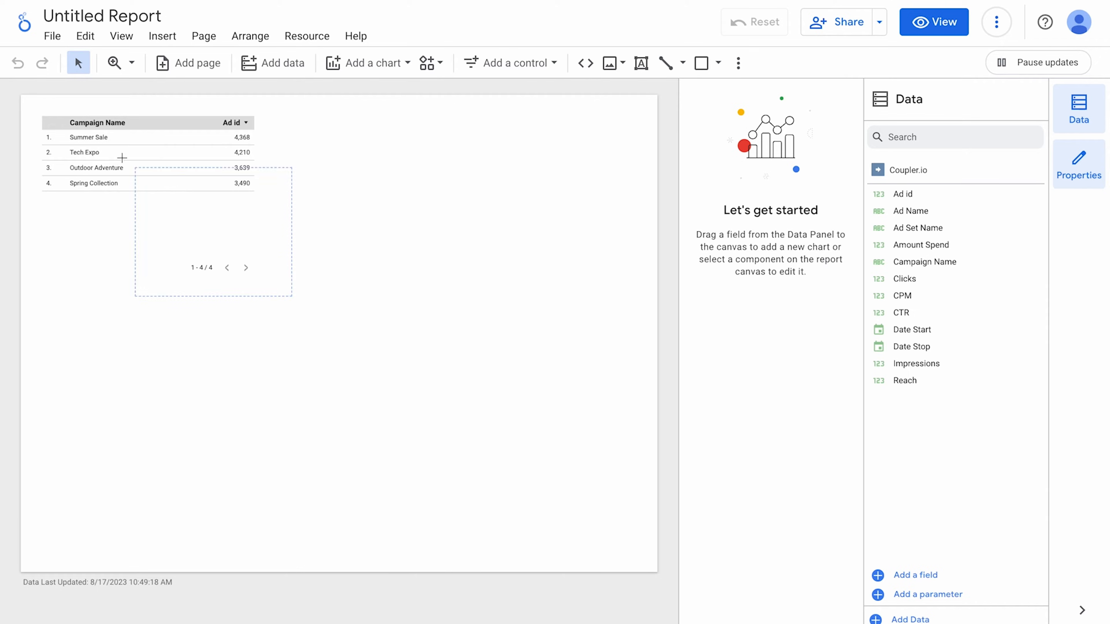
pyautogui.click(55, 119)
pyautogui.press('Delete')
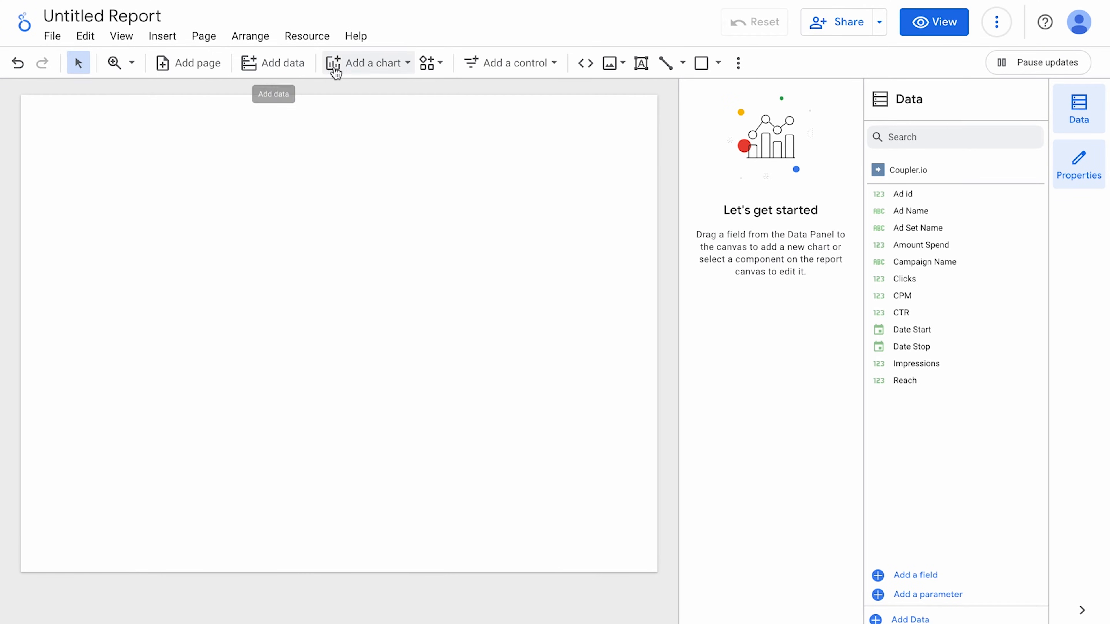
pyautogui.click(355, 65)
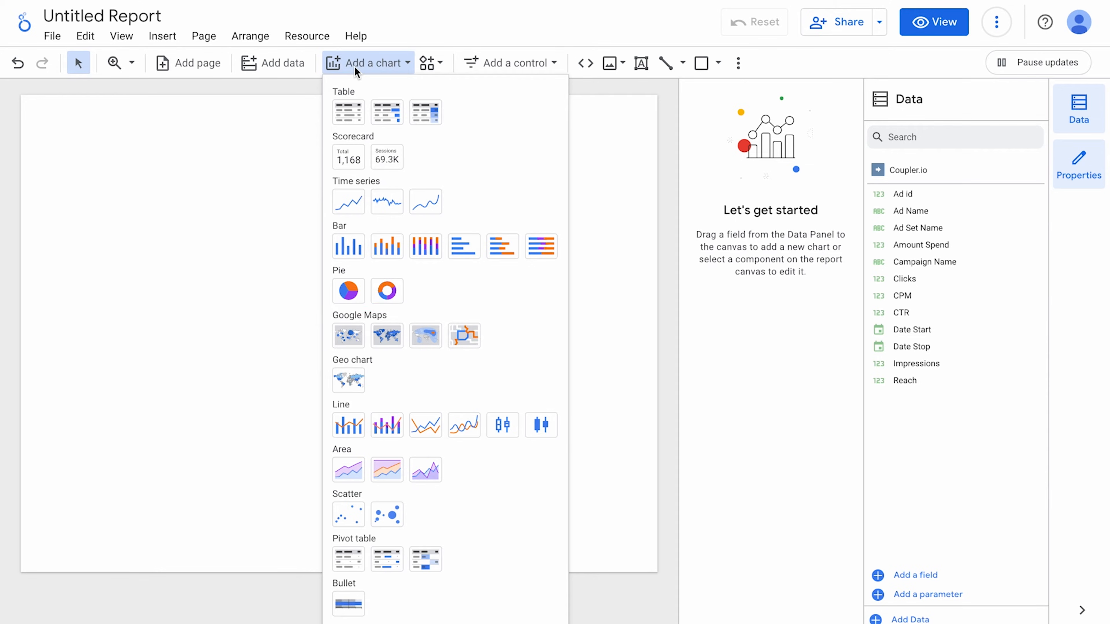
pyautogui.click(357, 70)
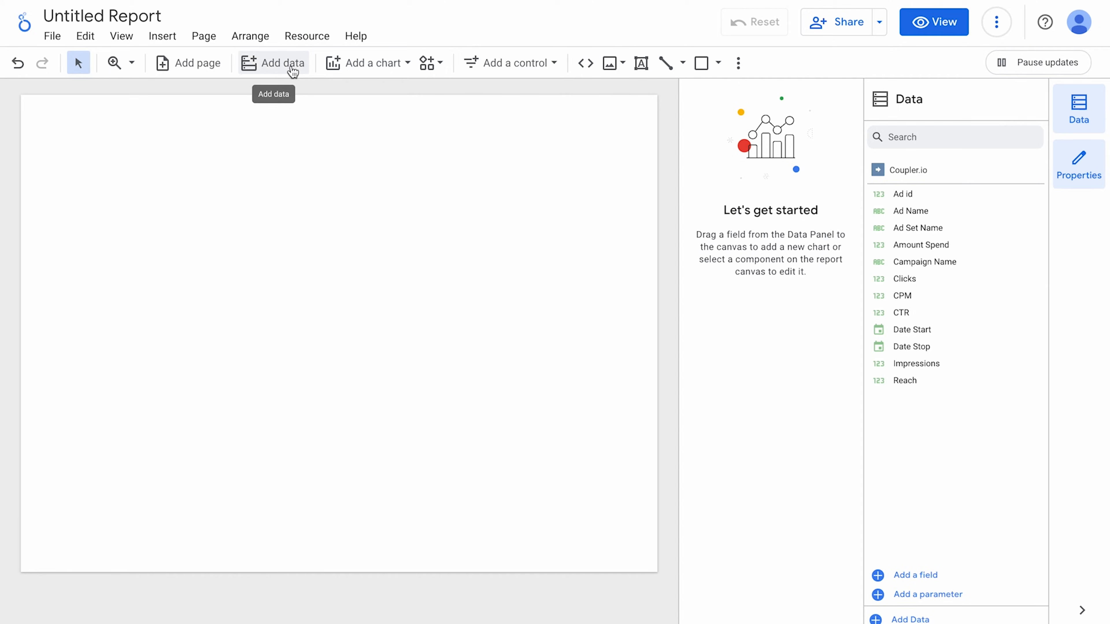
# Rename the first page to 'Overview' and delete the extra untitled second page.
pyautogui.click(201, 74)
pyautogui.click(201, 74)
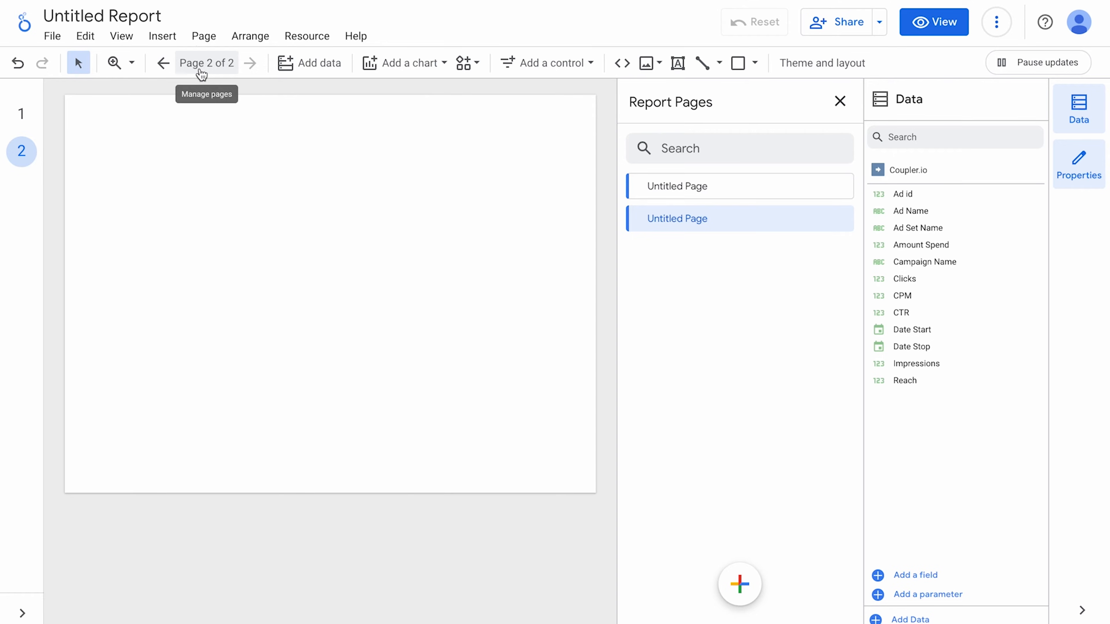
pyautogui.click(839, 187)
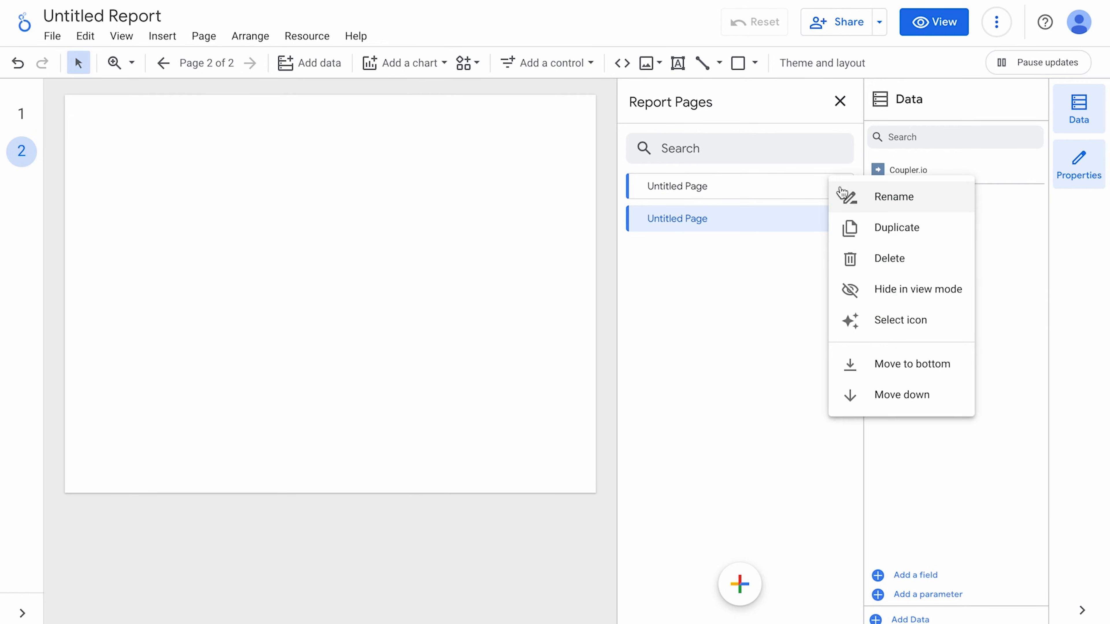
pyautogui.click(854, 200)
pyautogui.hotkey('ctrl', 'a')
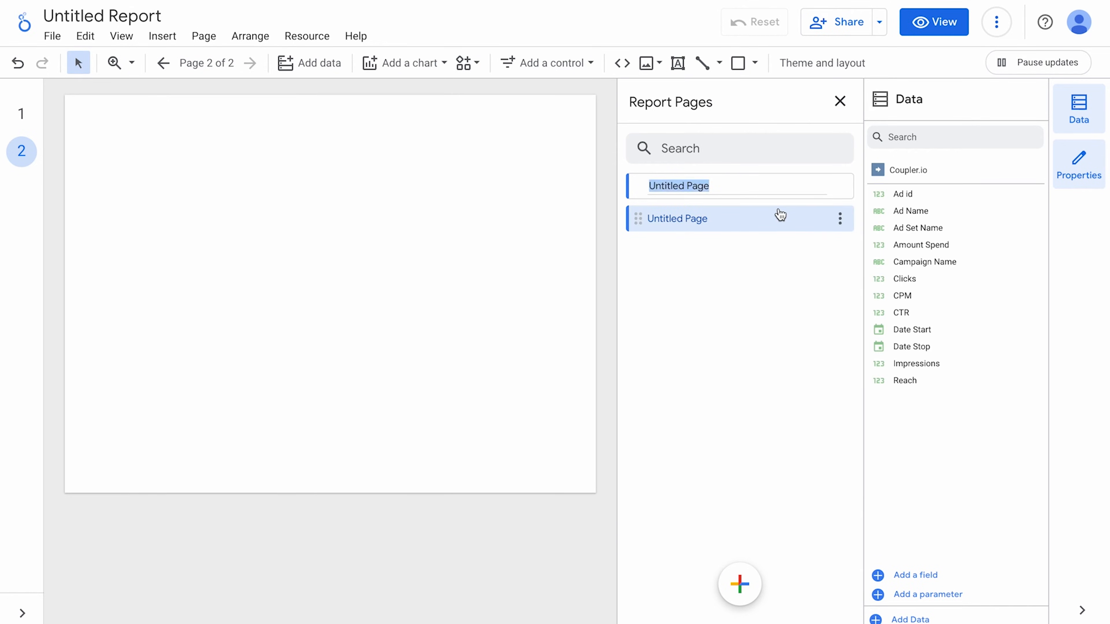
pyautogui.write('Overview')
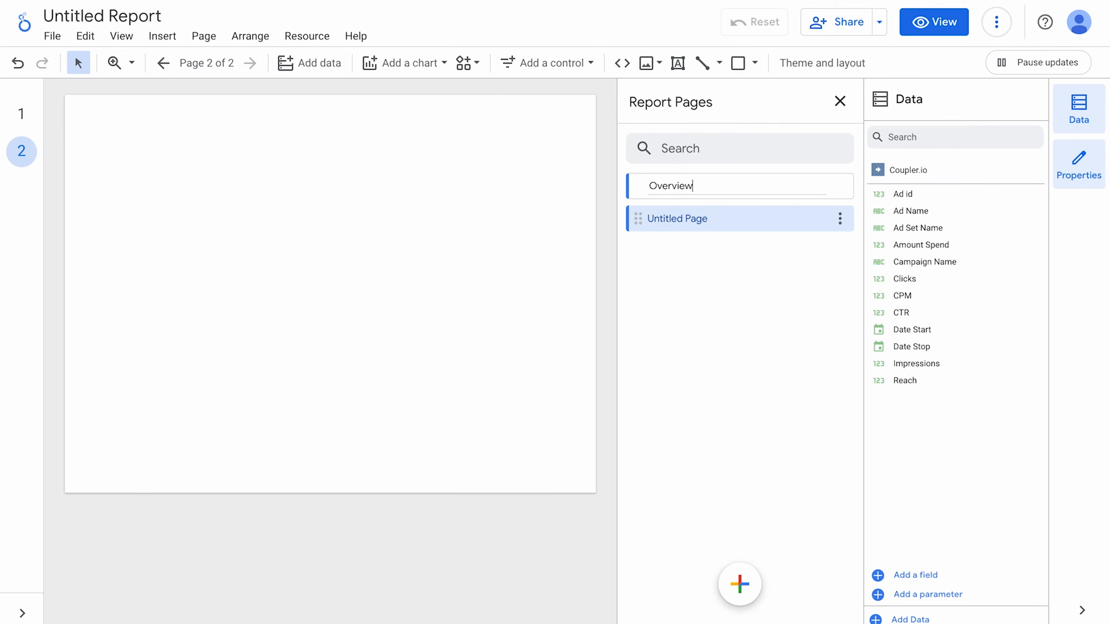
pyautogui.press('Return')
pyautogui.click(839, 218)
pyautogui.click(874, 291)
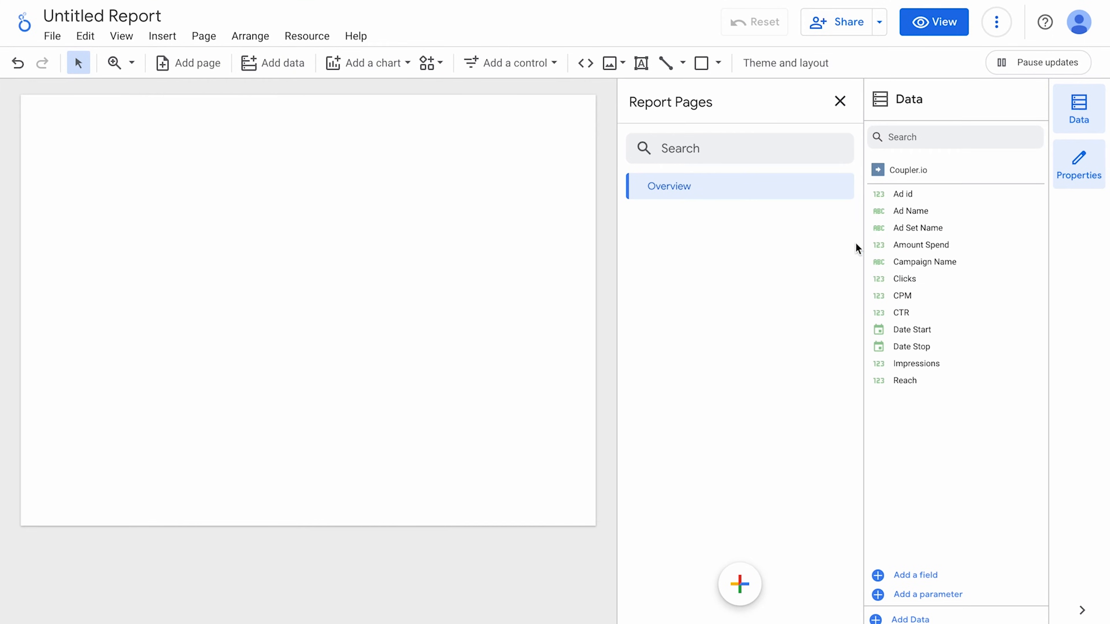
pyautogui.click(837, 103)
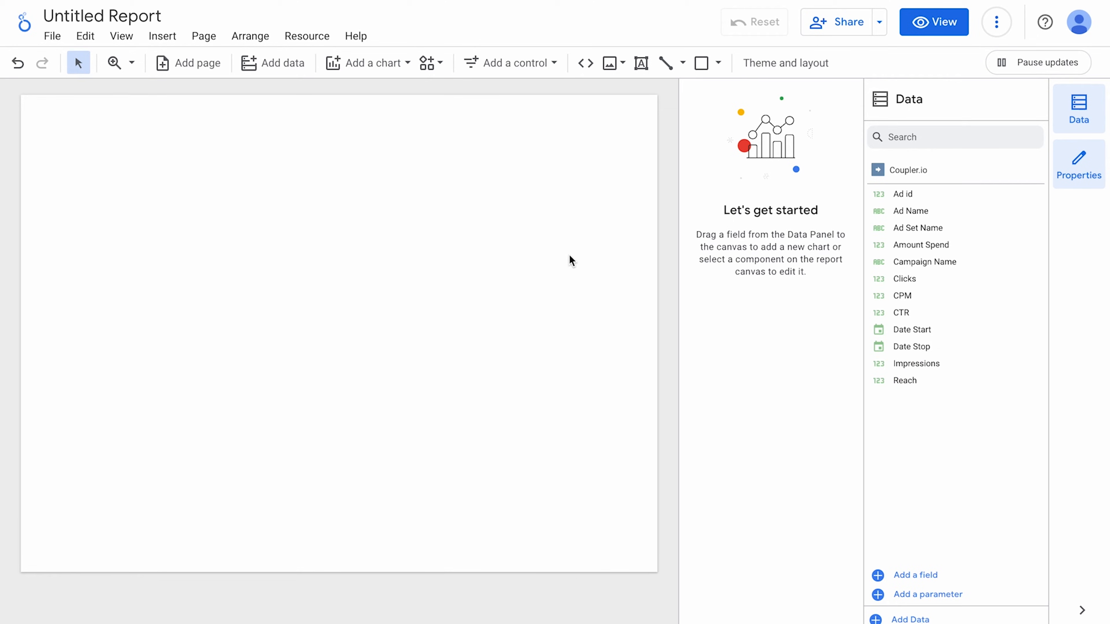
# Apply the Groovy theme to the report.
pyautogui.click(786, 70)
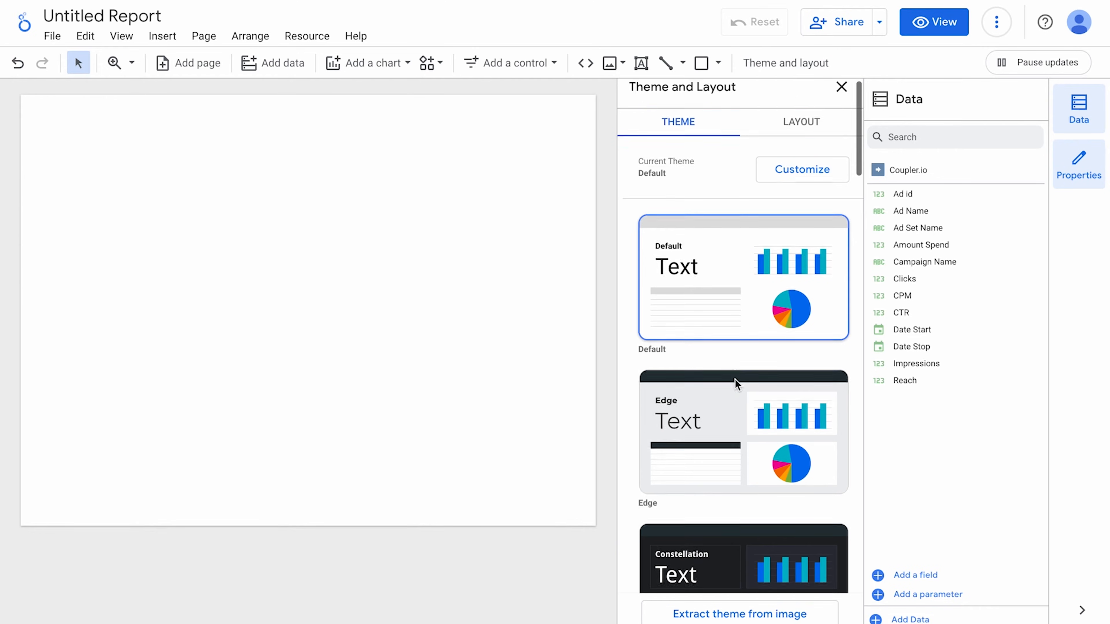
pyautogui.scroll(-8, 735, 379)
pyautogui.click(720, 363)
pyautogui.scroll(8, 721, 364)
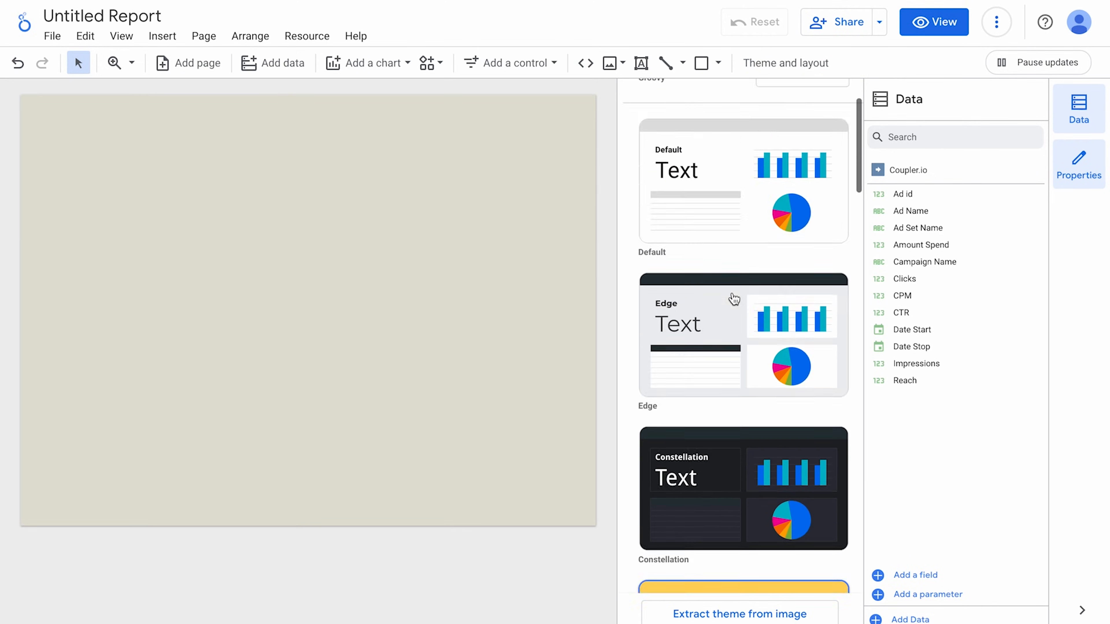
pyautogui.click(792, 193)
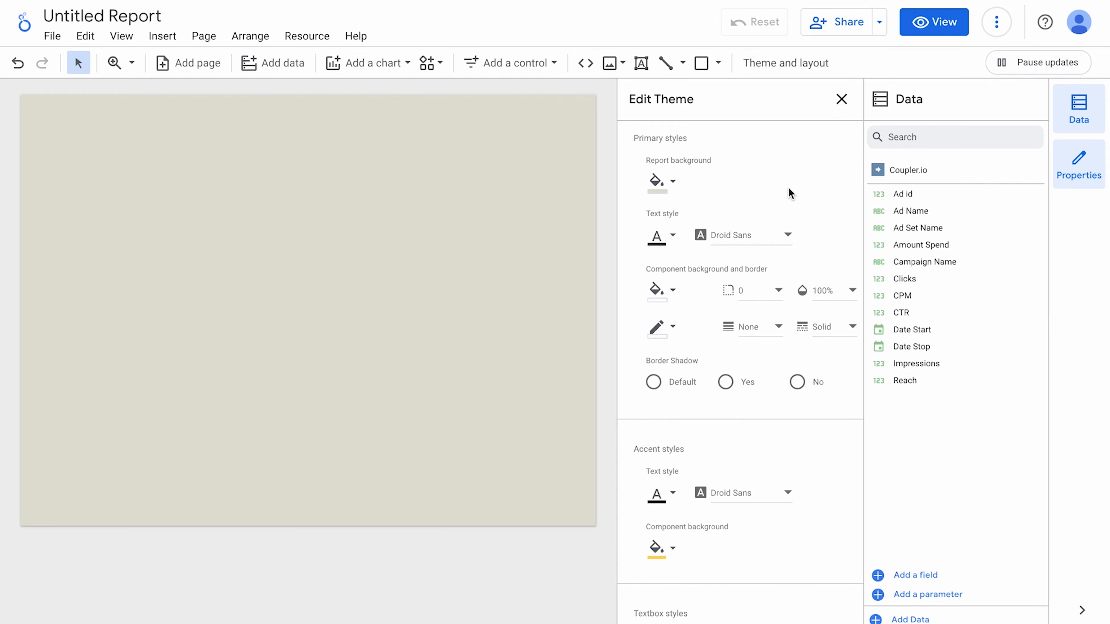
pyautogui.click(840, 101)
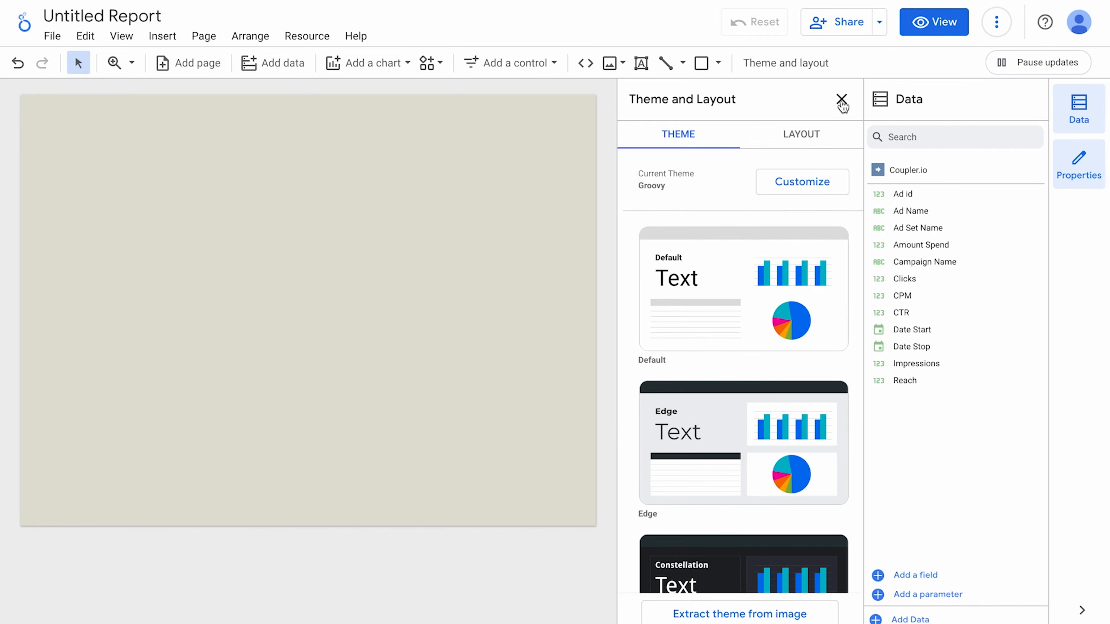
# Set the report's display mode to Fit to width and preview it as a viewer.
pyautogui.click(804, 139)
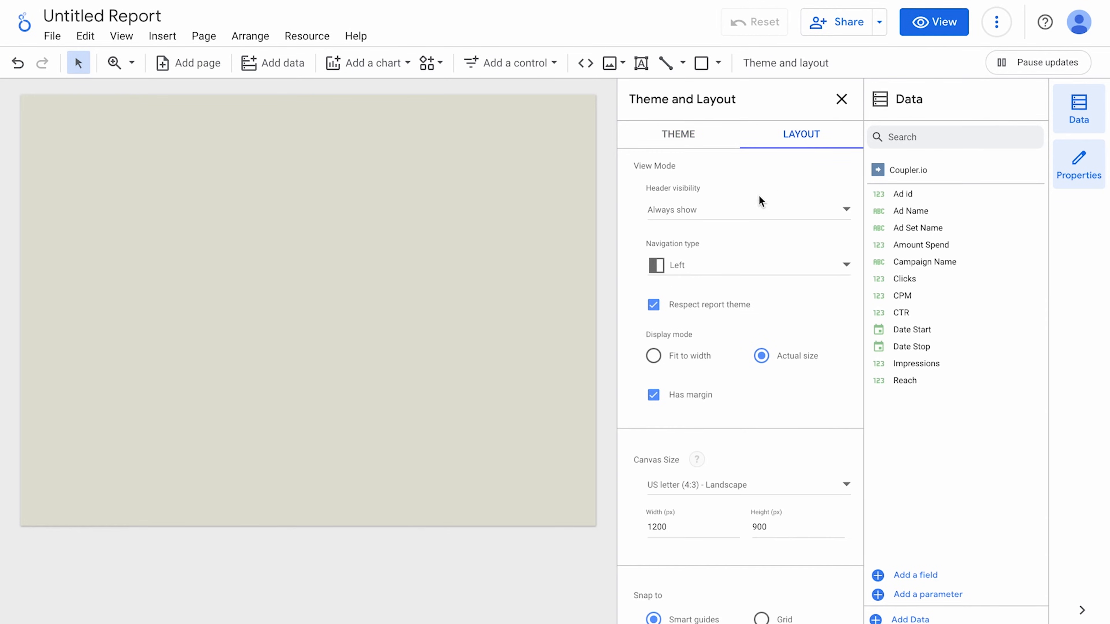
pyautogui.click(691, 359)
pyautogui.click(842, 100)
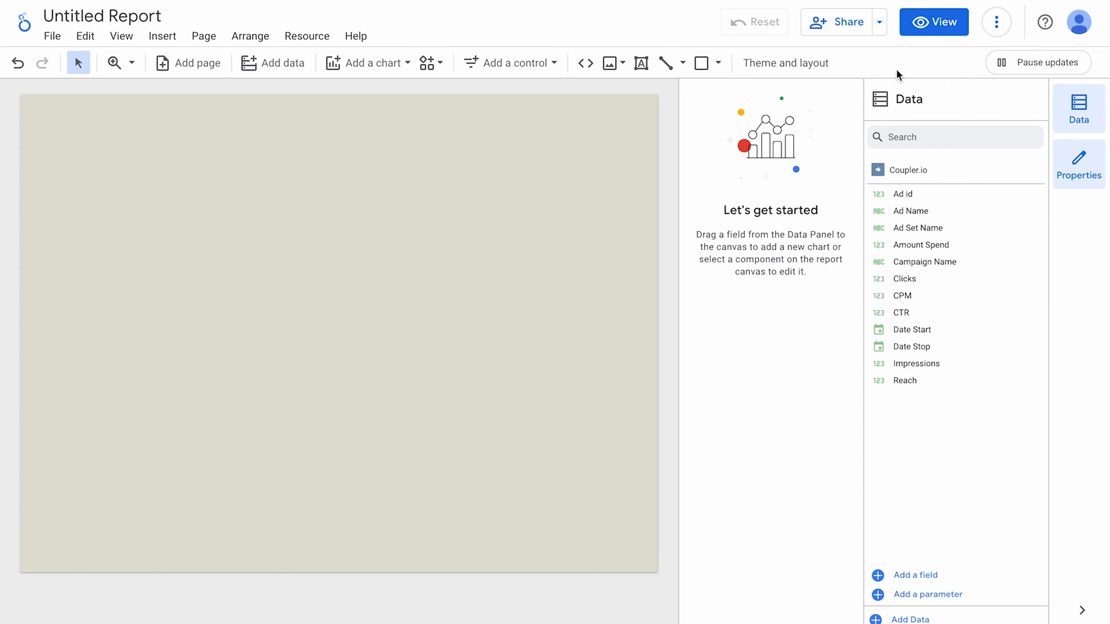
pyautogui.click(935, 28)
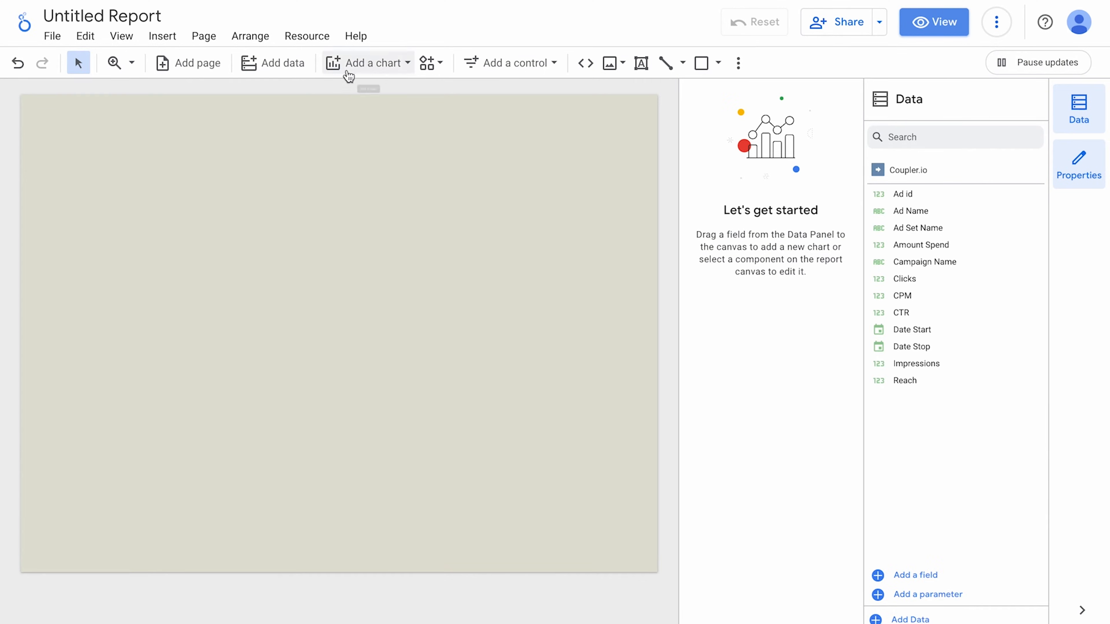
# Insert a table chart at the top-left of the Overview page.
pyautogui.click(348, 75)
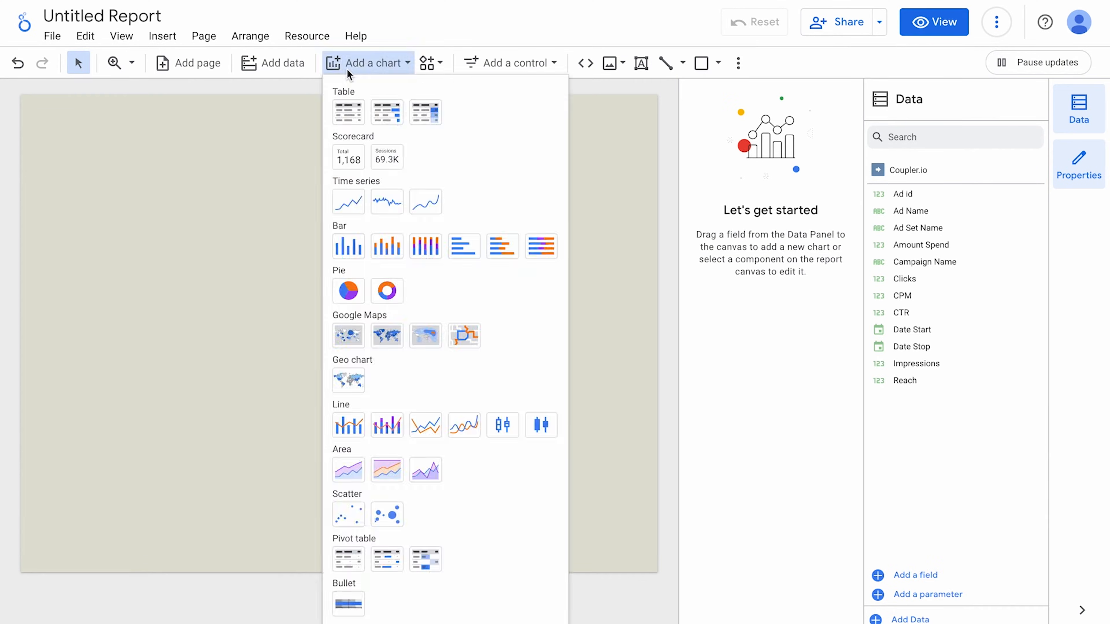
pyautogui.click(351, 121)
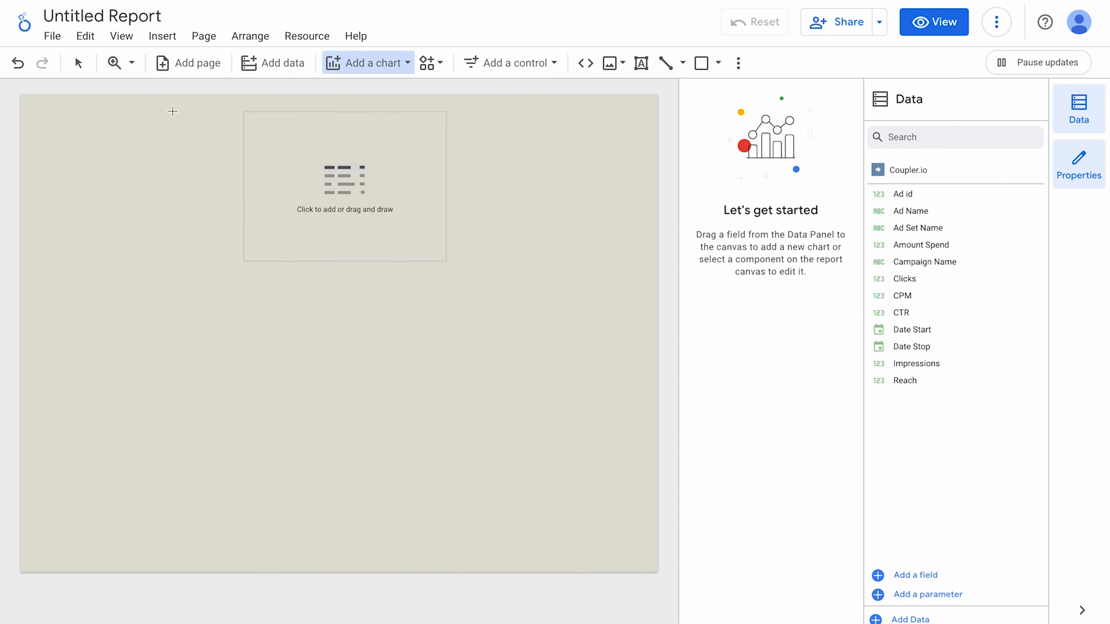
pyautogui.click(36, 107)
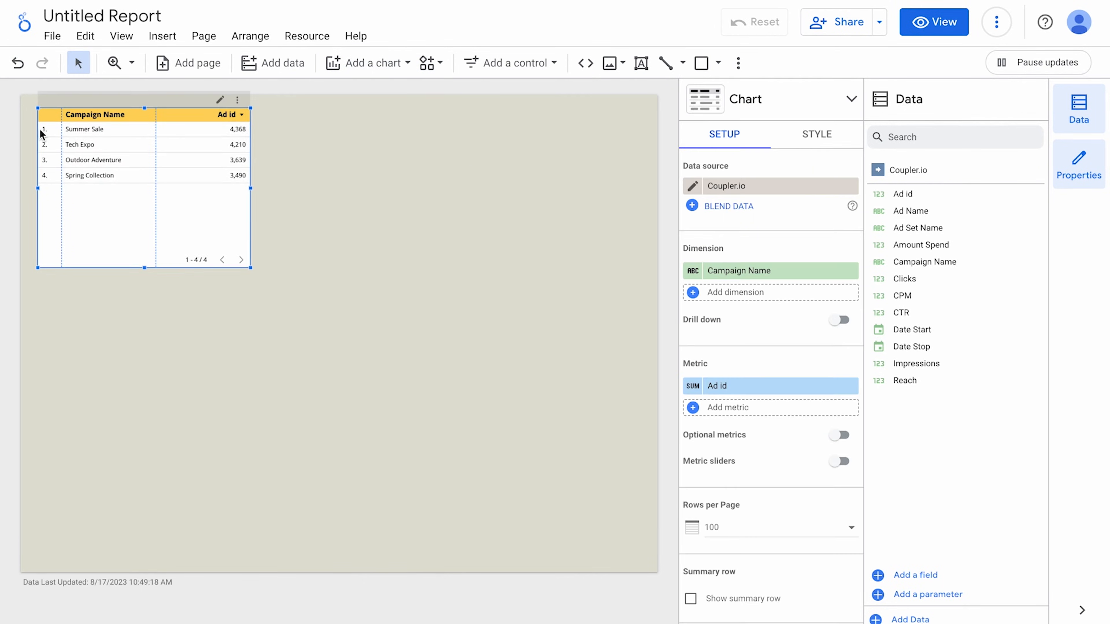
pyautogui.scroll(8, 42, 131)
pyautogui.scroll(2, 42, 130)
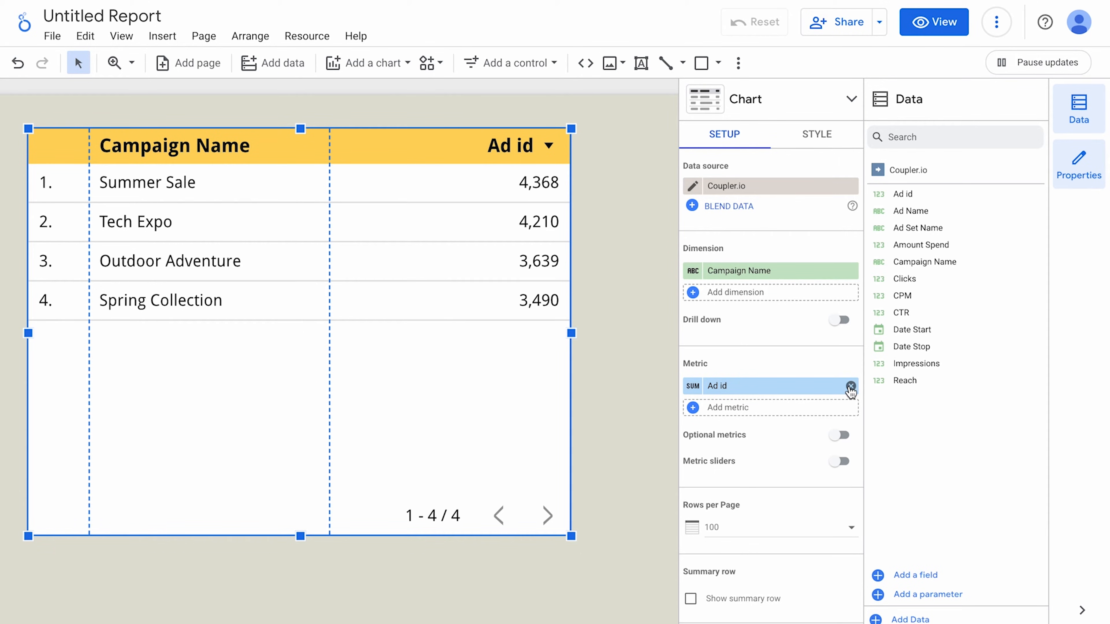
# Replace the Ad id metric with Impressions, Clicks and CTR, widening the Impressions column.
pyautogui.click(850, 387)
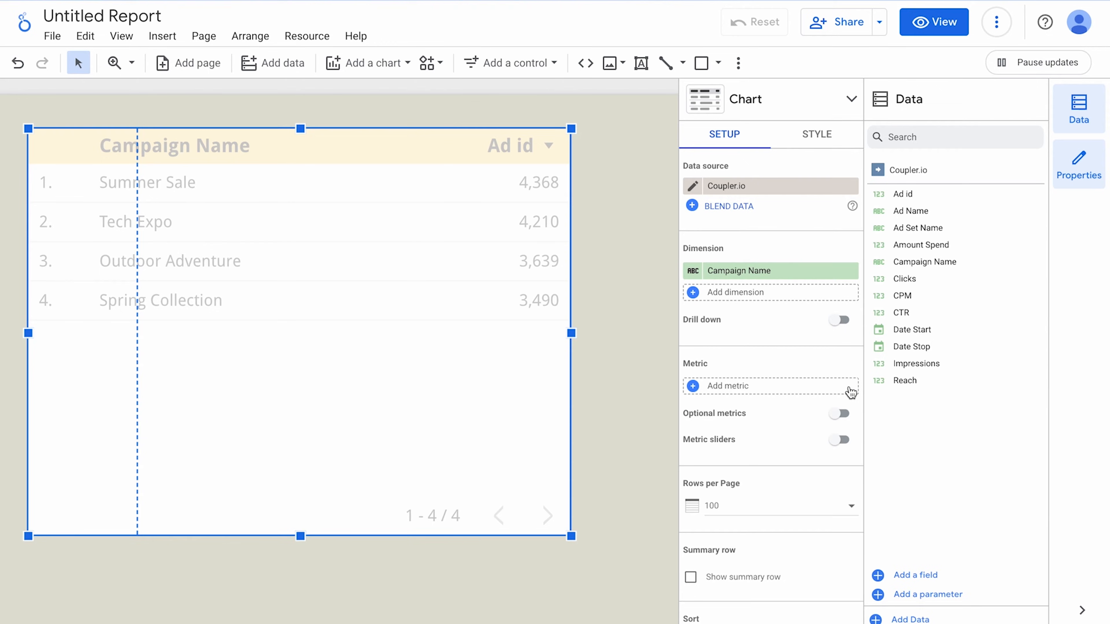
pyautogui.moveTo(899, 363); pyautogui.dragTo(750, 389)
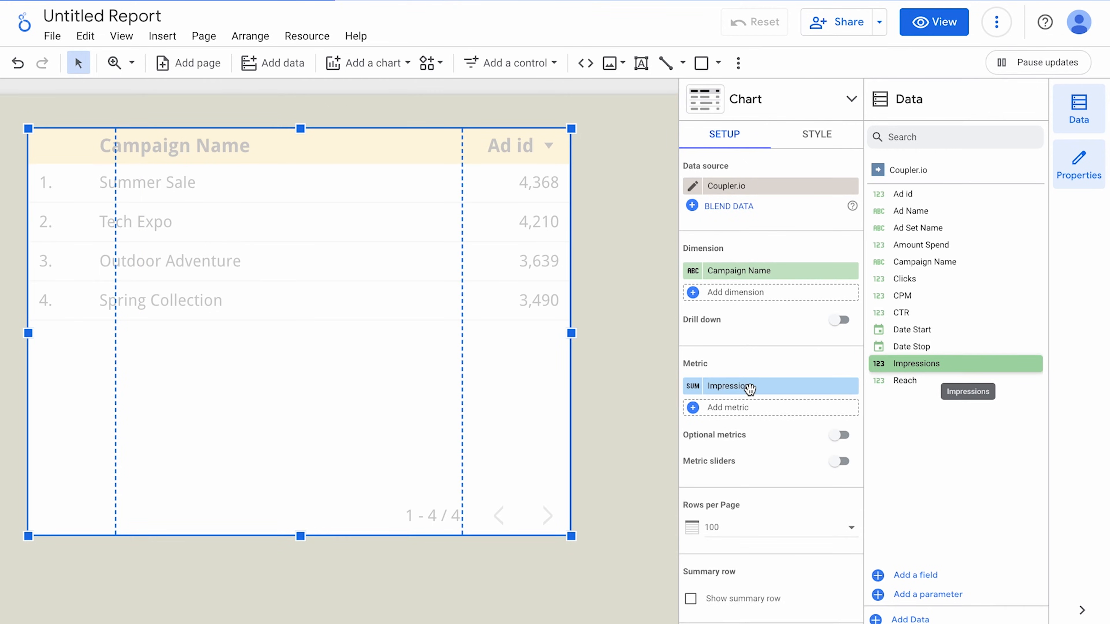
pyautogui.moveTo(909, 284); pyautogui.dragTo(745, 421)
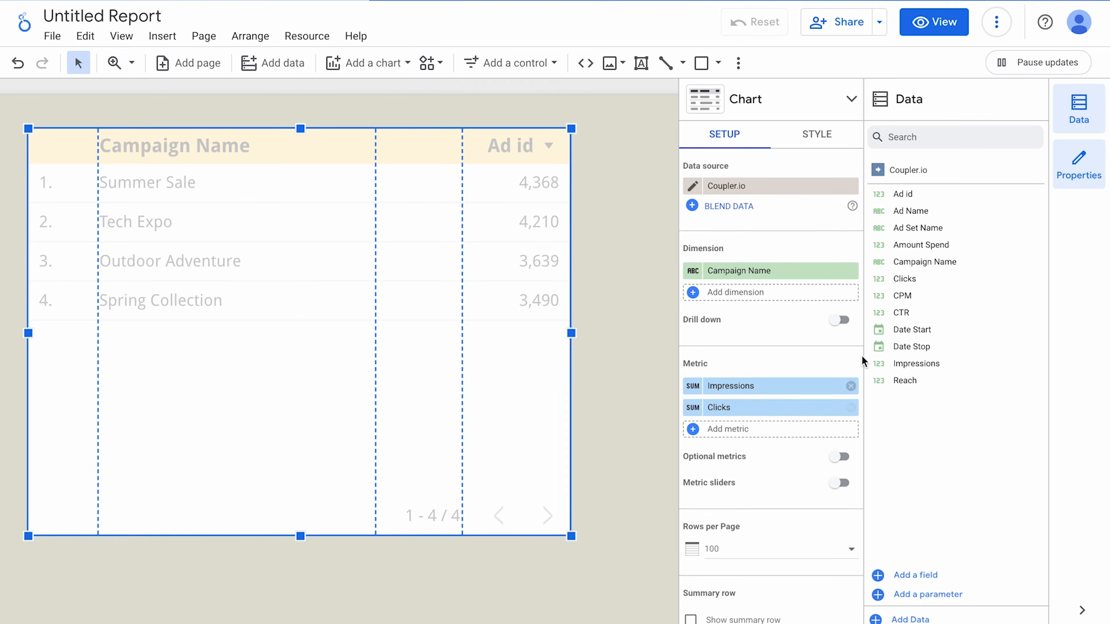
pyautogui.moveTo(944, 314); pyautogui.dragTo(734, 442)
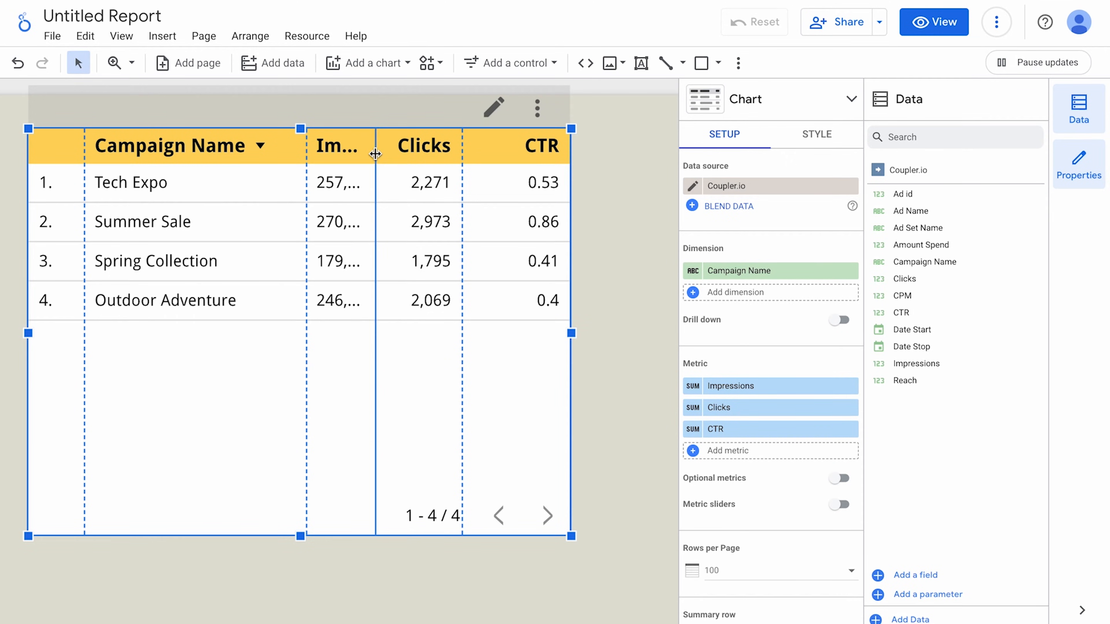
pyautogui.doubleClick(374, 153)
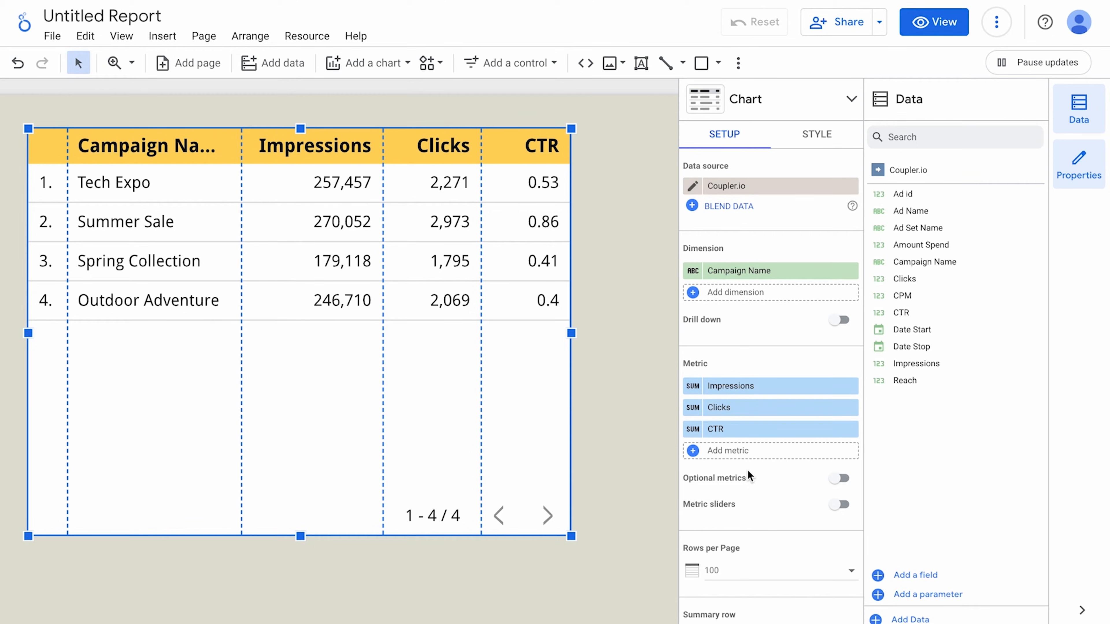
pyautogui.click(692, 387)
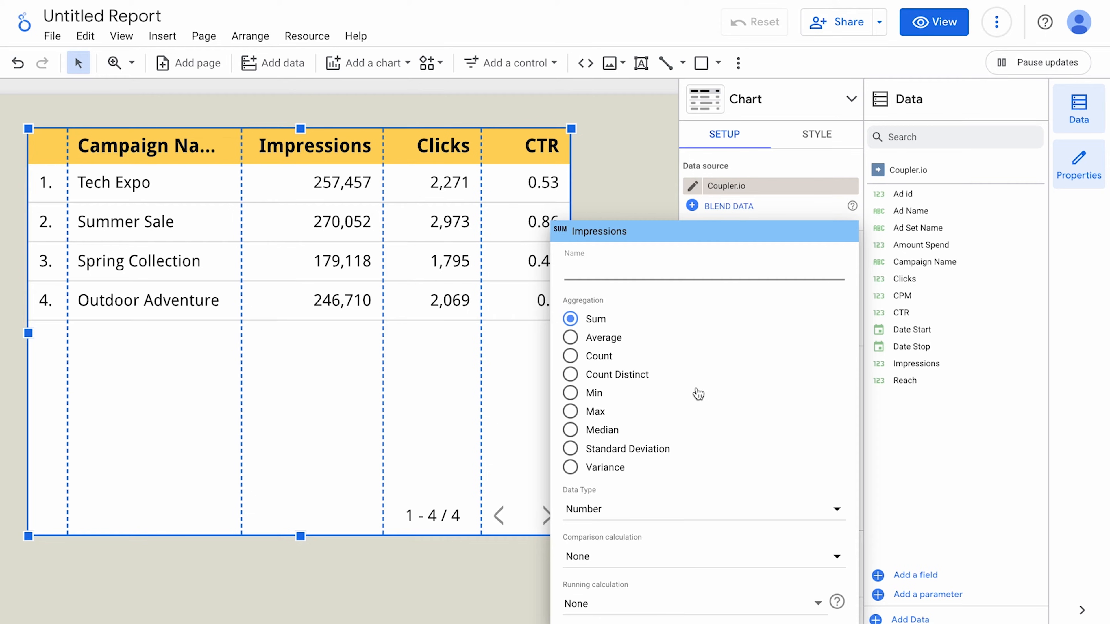
pyautogui.click(657, 270)
pyautogui.click(656, 509)
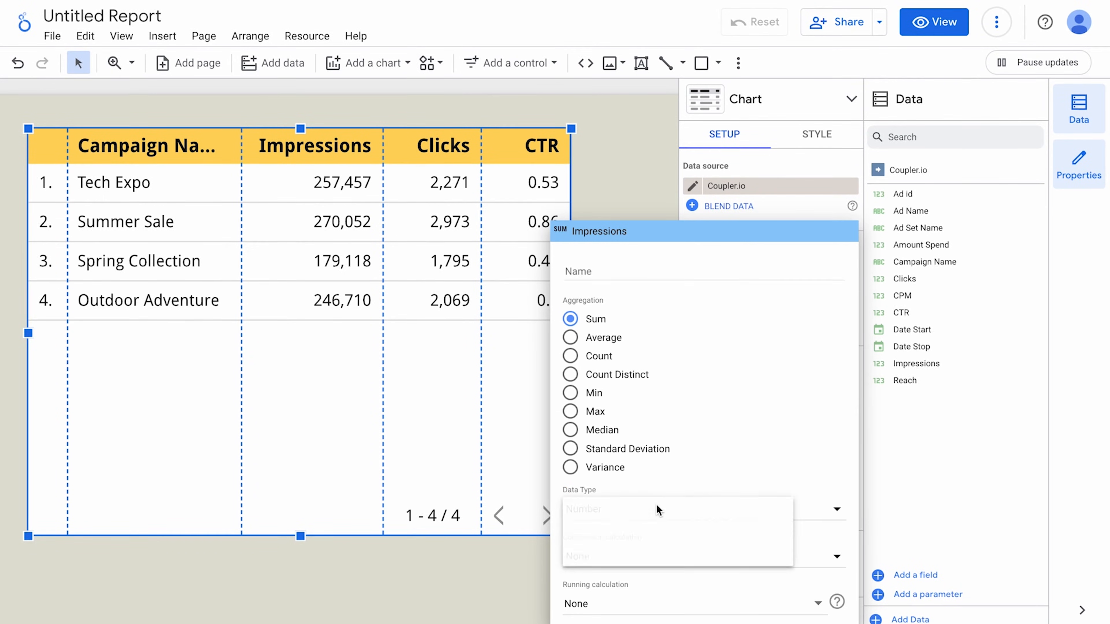
pyautogui.moveTo(656, 520)
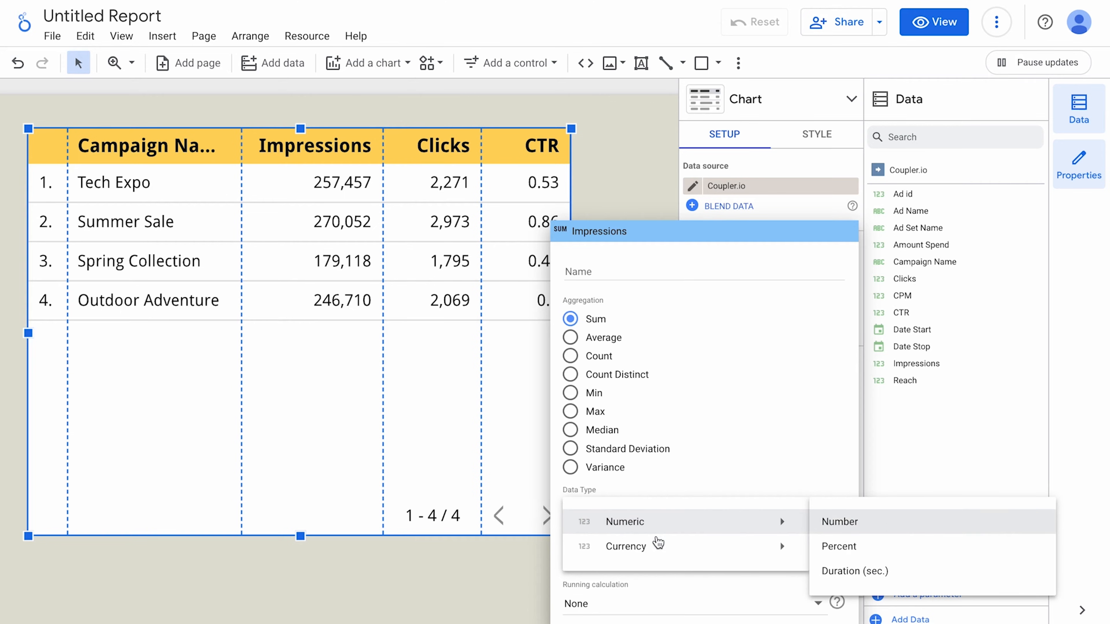
pyautogui.moveTo(658, 550)
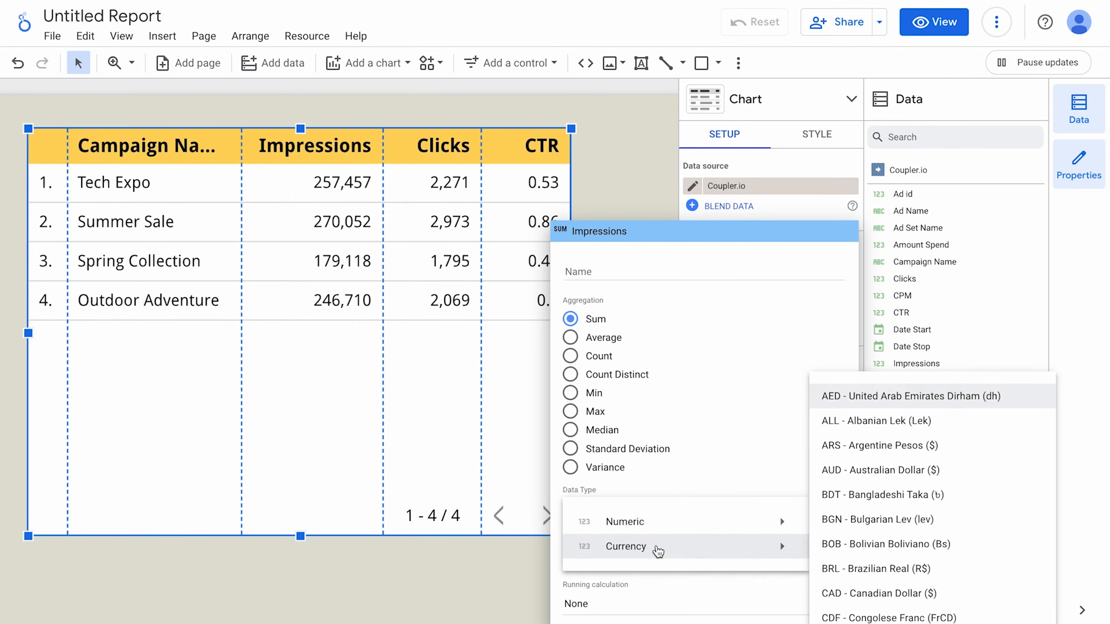
pyautogui.click(497, 577)
pyautogui.click(496, 578)
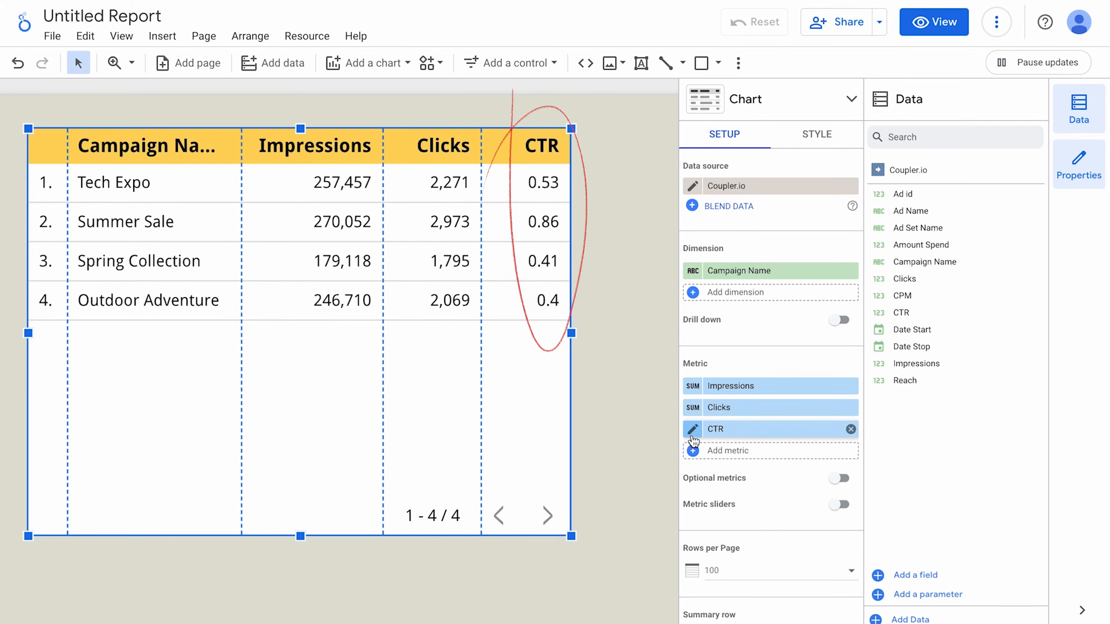
# Set the CTR metric to Average aggregation, rename it 'Avg CTR' and format it as Percent.
pyautogui.click(692, 434)
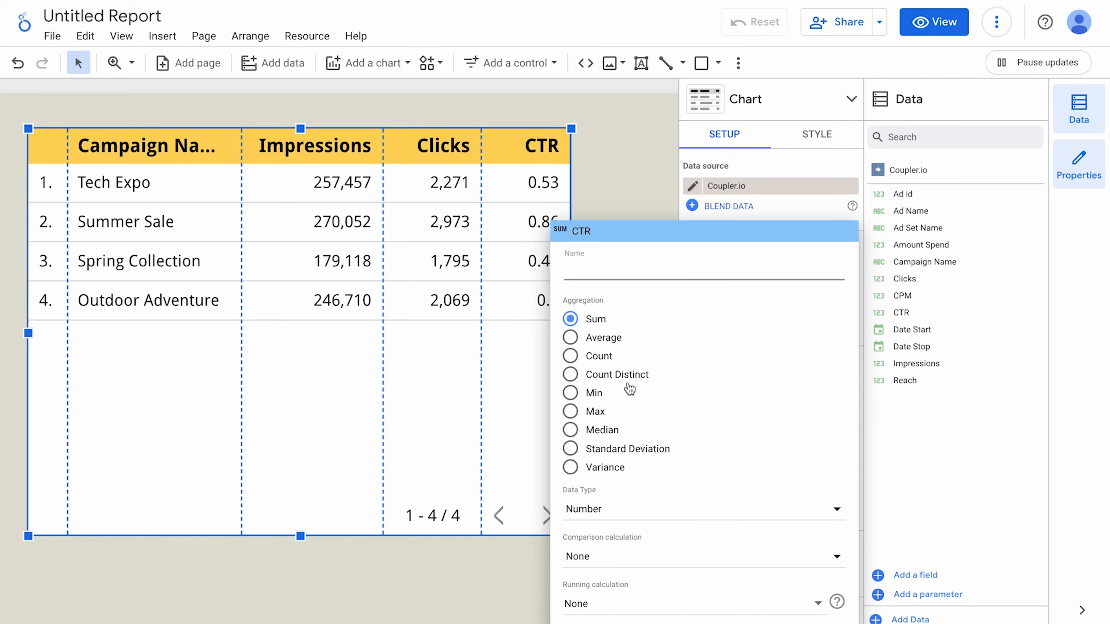
pyautogui.click(570, 339)
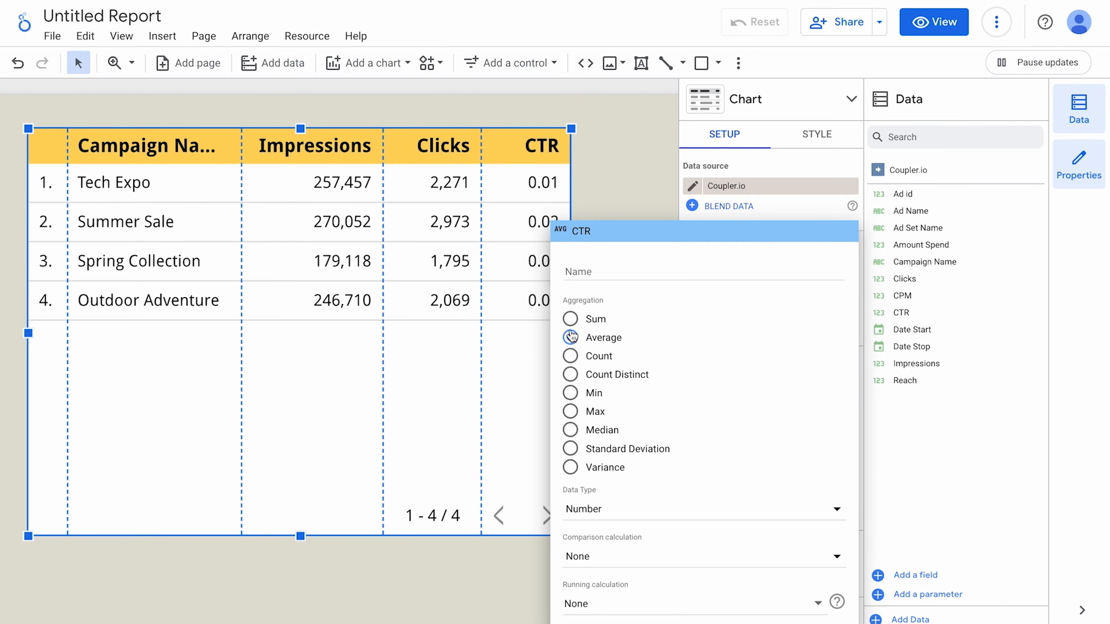
pyautogui.click(585, 277)
pyautogui.write('Avg CTR')
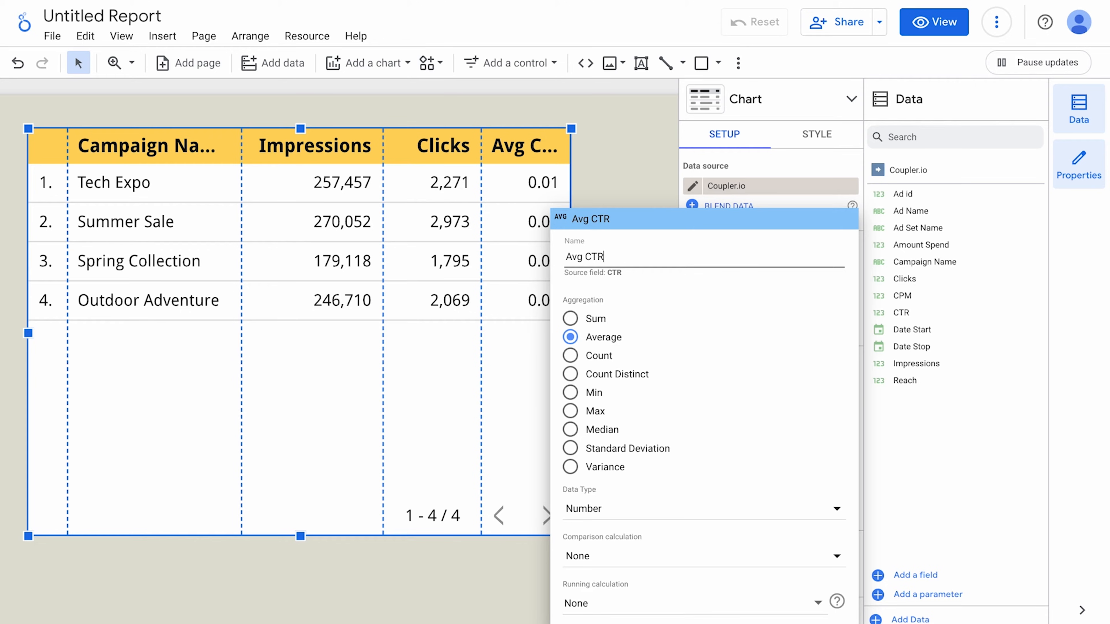
pyautogui.click(610, 508)
pyautogui.moveTo(612, 522)
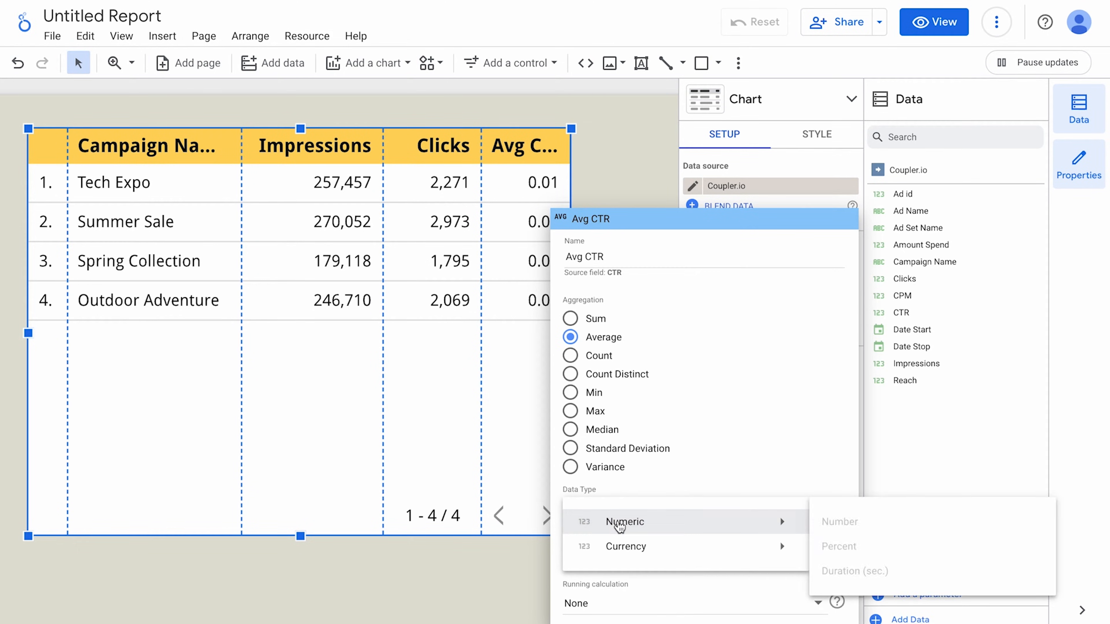
pyautogui.click(833, 545)
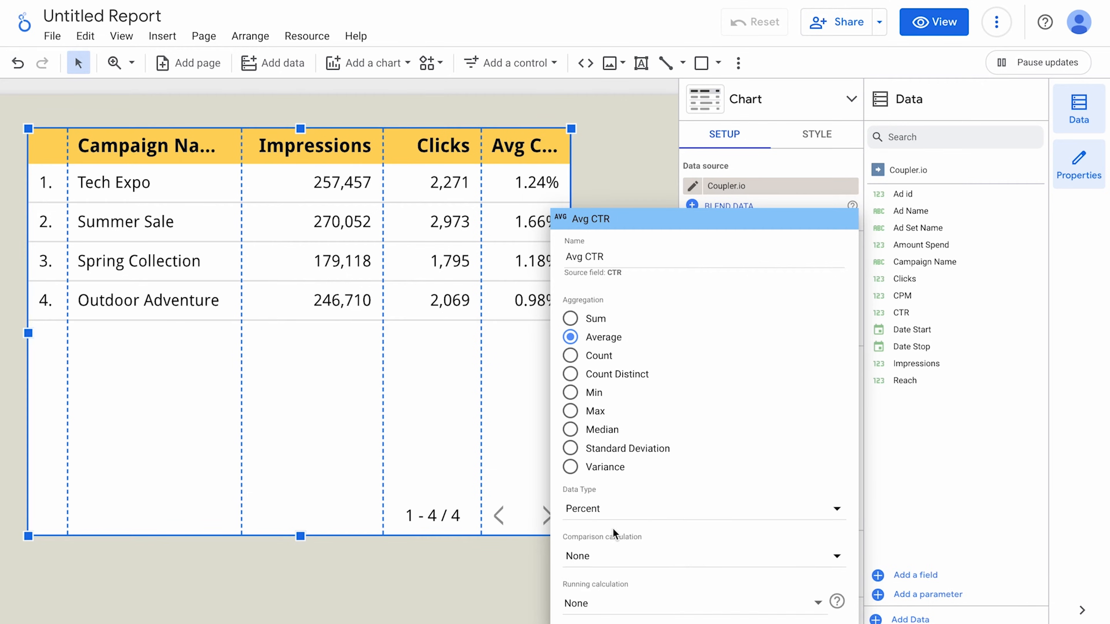
pyautogui.click(492, 561)
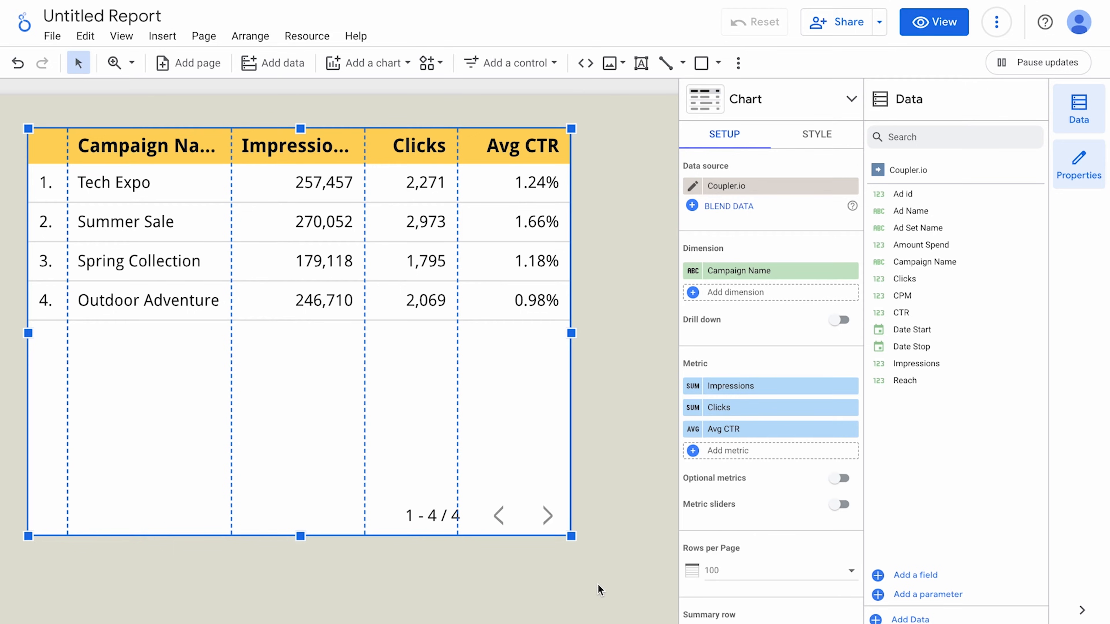
# Make Clicks, descending, the campaign table's sort field in place of Campaign Name.
pyautogui.click(430, 151)
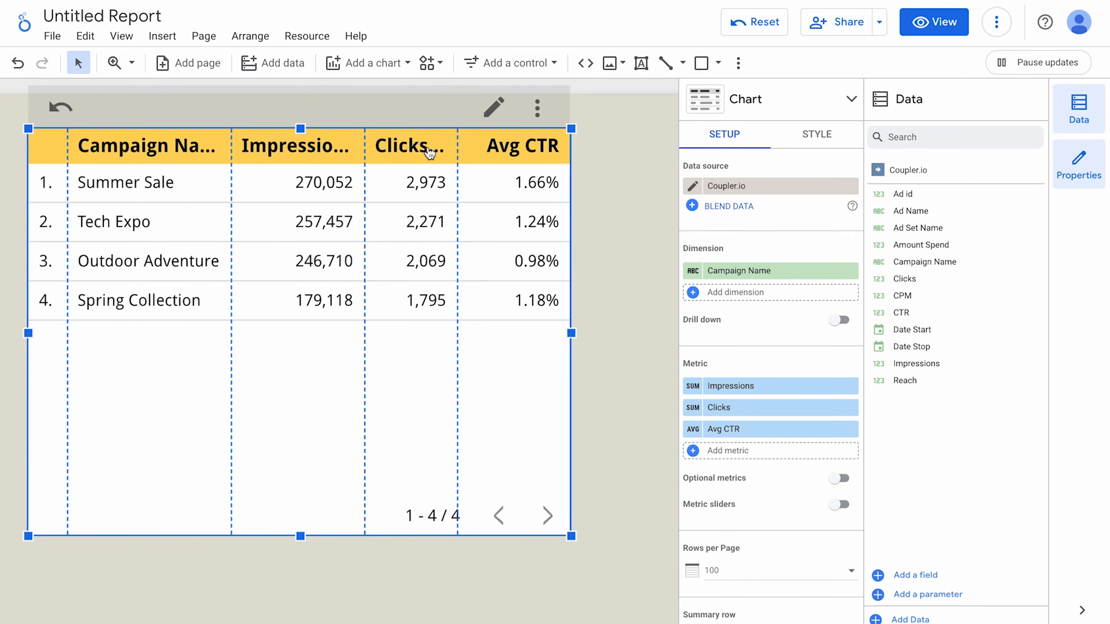
pyautogui.click(429, 151)
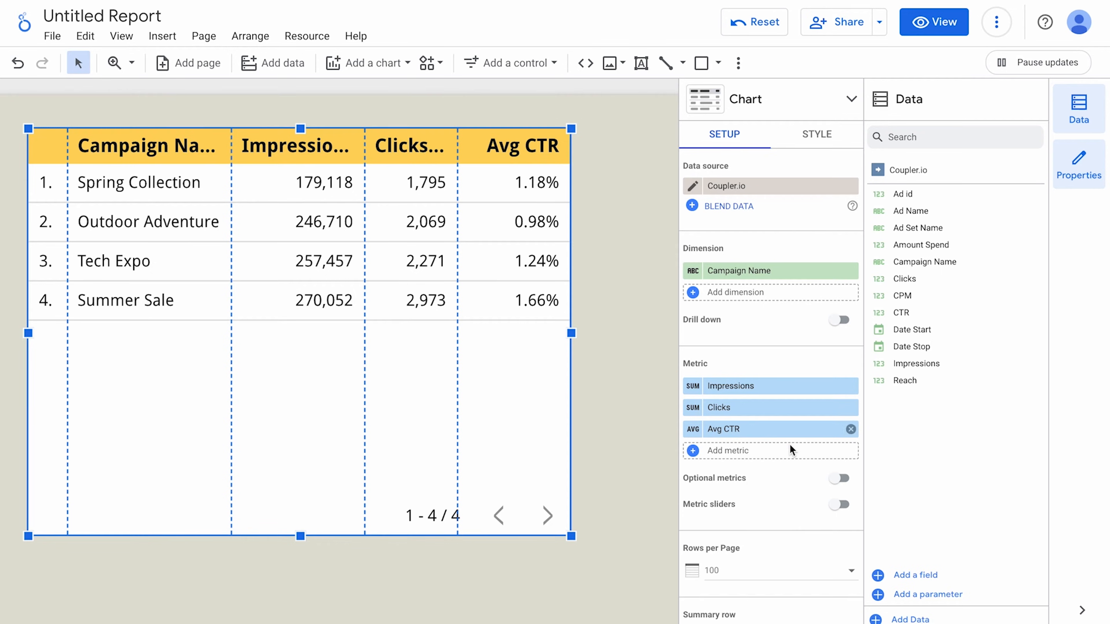
pyautogui.scroll(-8, 793, 516)
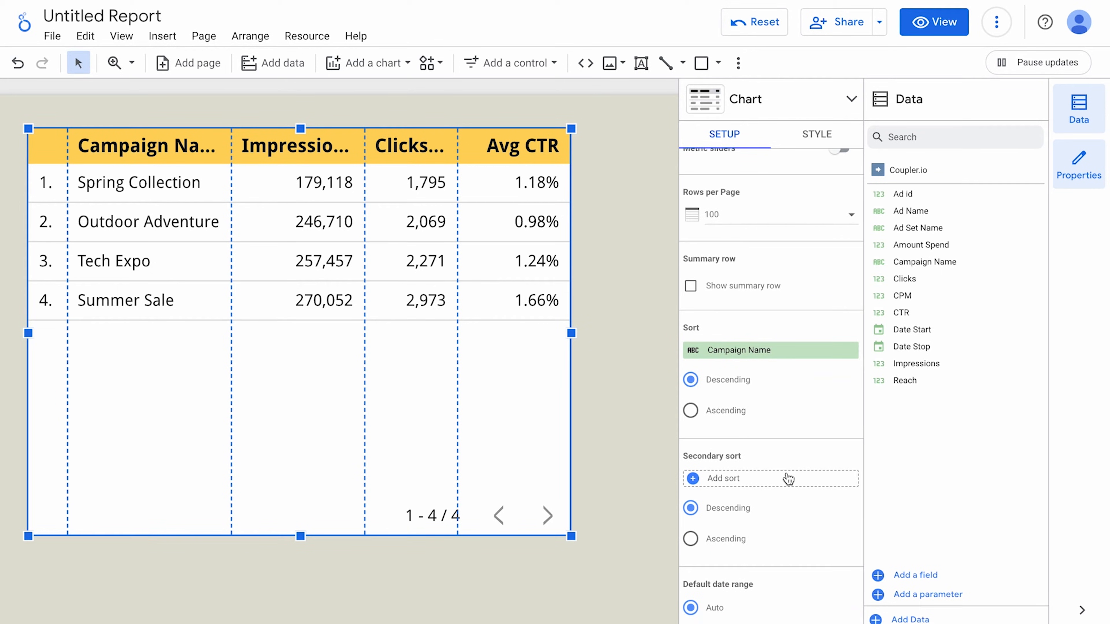
pyautogui.click(775, 352)
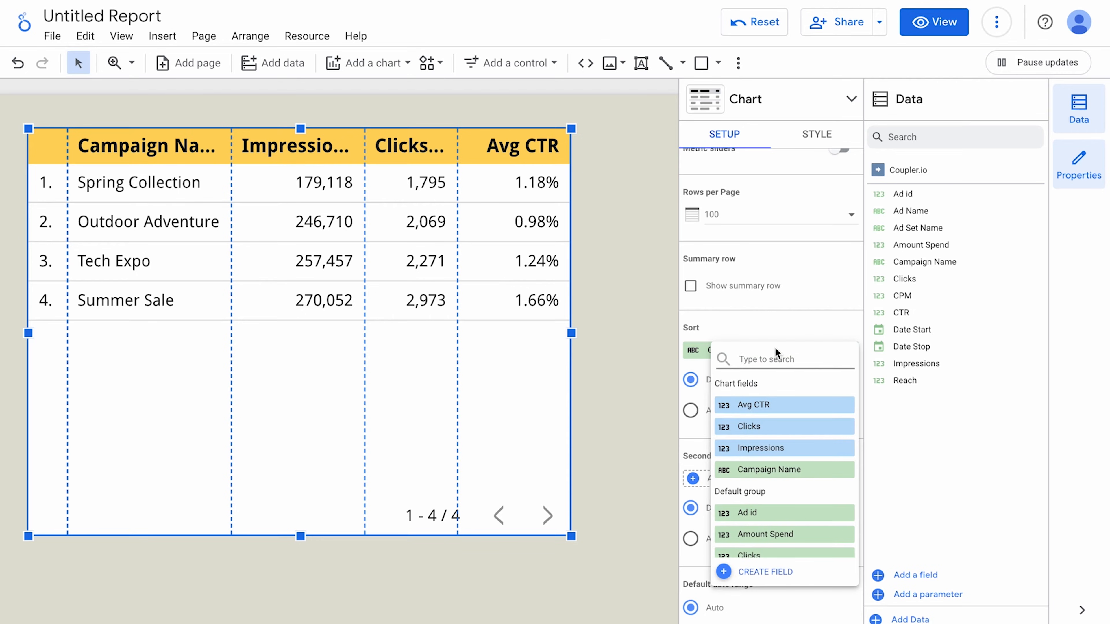
pyautogui.click(761, 426)
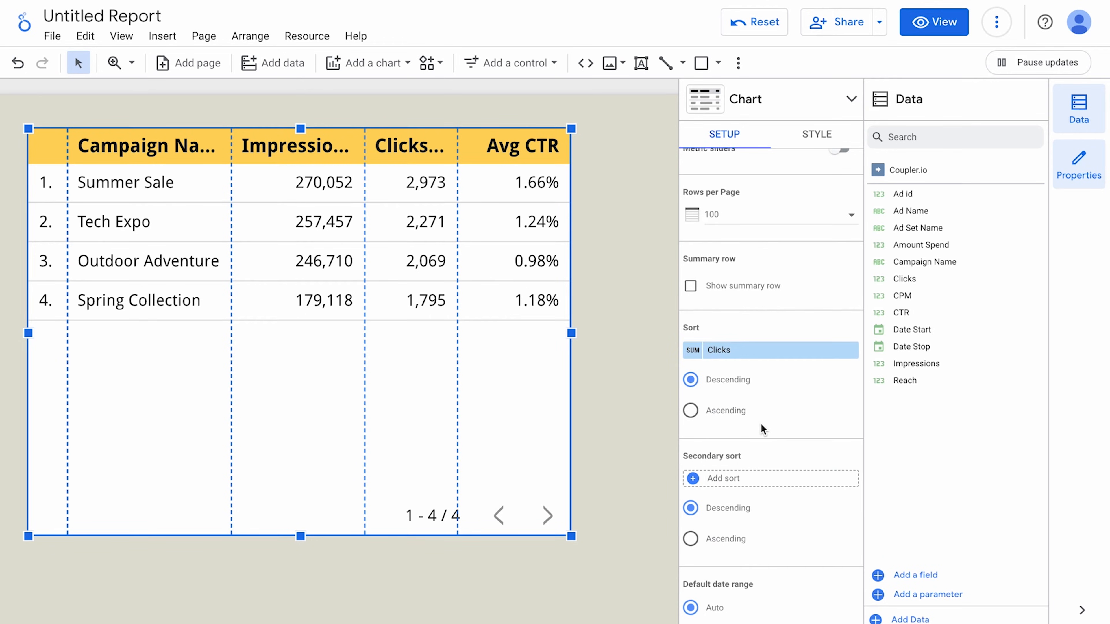
pyautogui.click(814, 132)
# Change the campaign table's header background colour from yellow to green.
pyautogui.scroll(5, 786, 199)
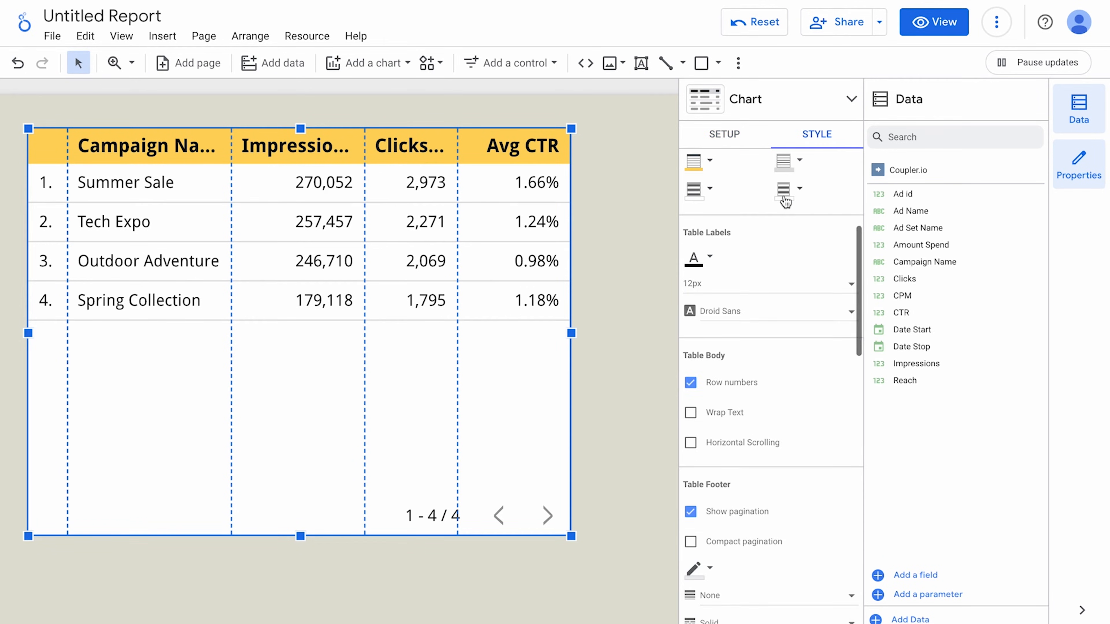
pyautogui.scroll(3, 785, 201)
pyautogui.click(699, 438)
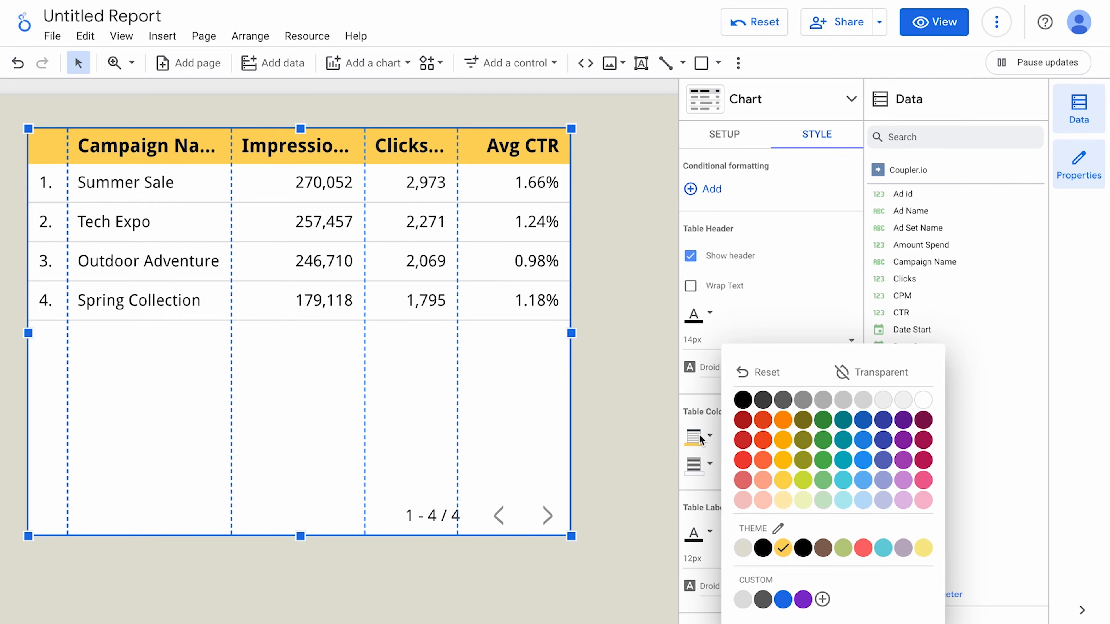
pyautogui.click(825, 461)
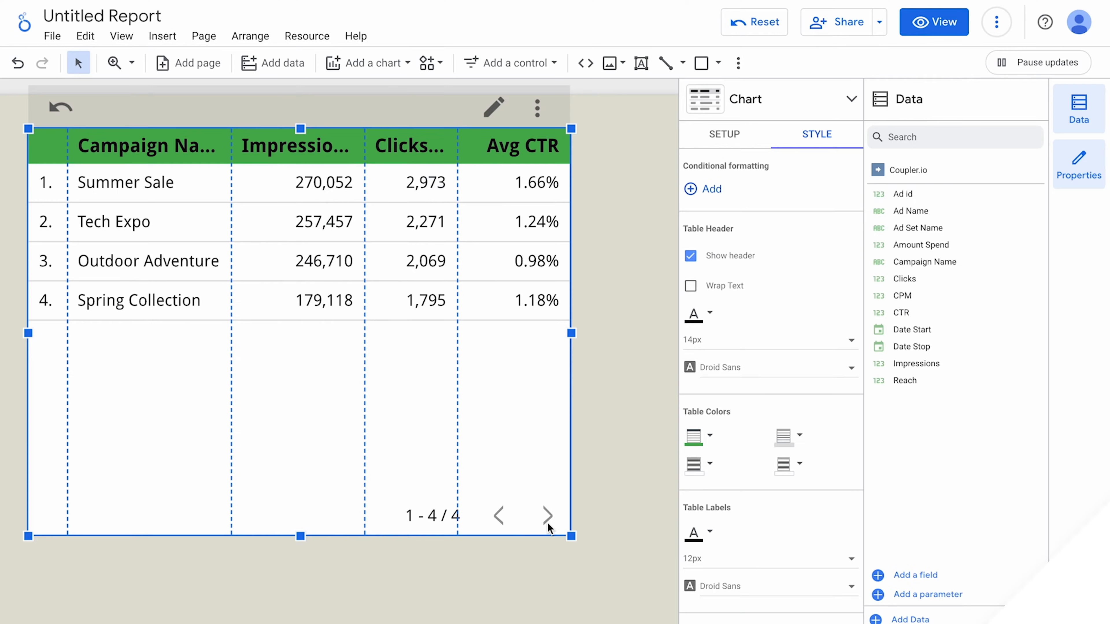
pyautogui.click(537, 556)
pyautogui.scroll(-5, 536, 556)
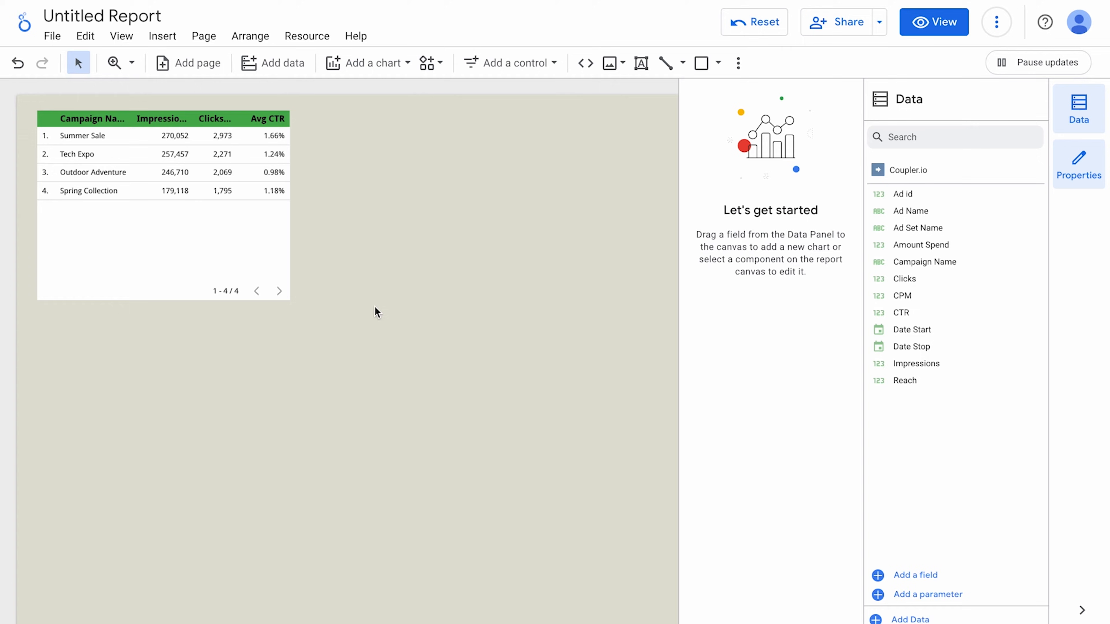
# Place a table with heatmap on the page and remove its default Ad id metric.
pyautogui.click(367, 63)
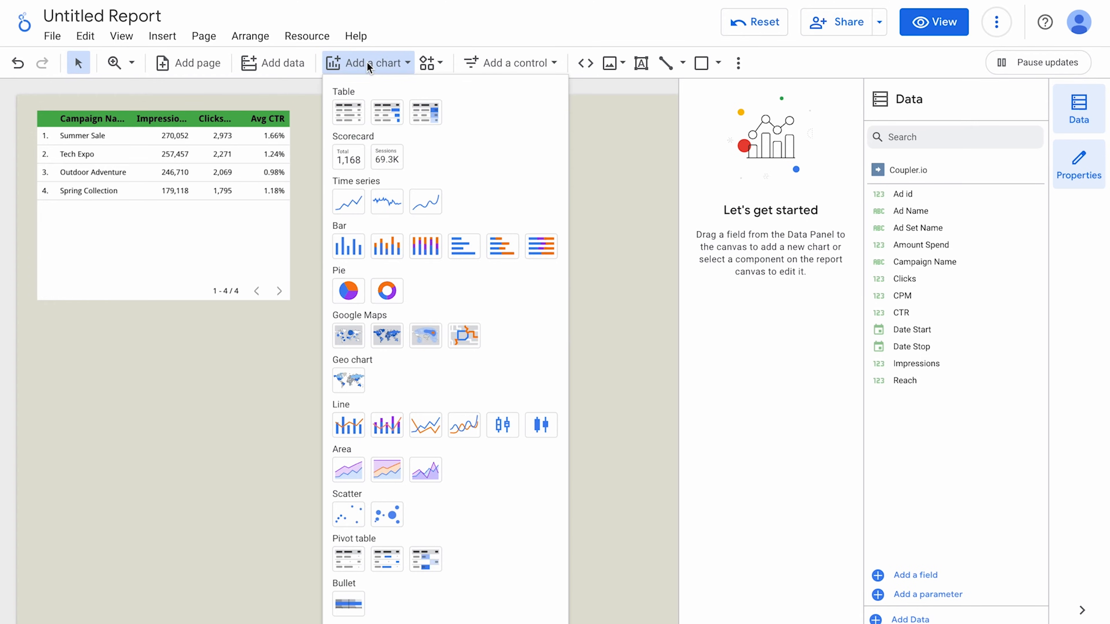
pyautogui.click(415, 114)
pyautogui.click(480, 206)
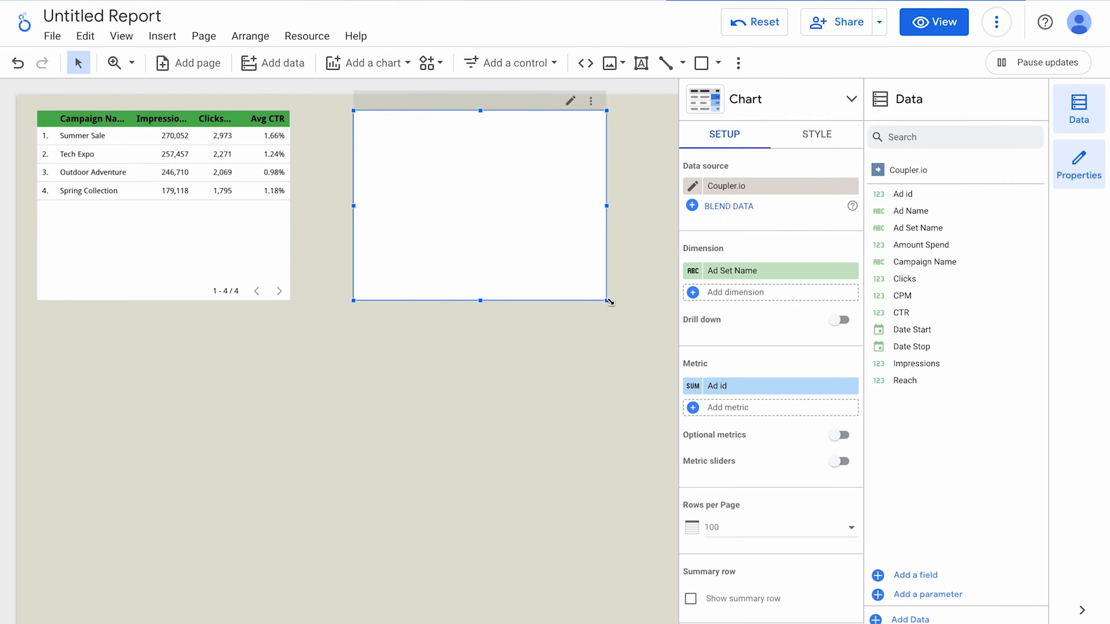
pyautogui.scroll(5, 508, 221)
pyautogui.scroll(3, 508, 221)
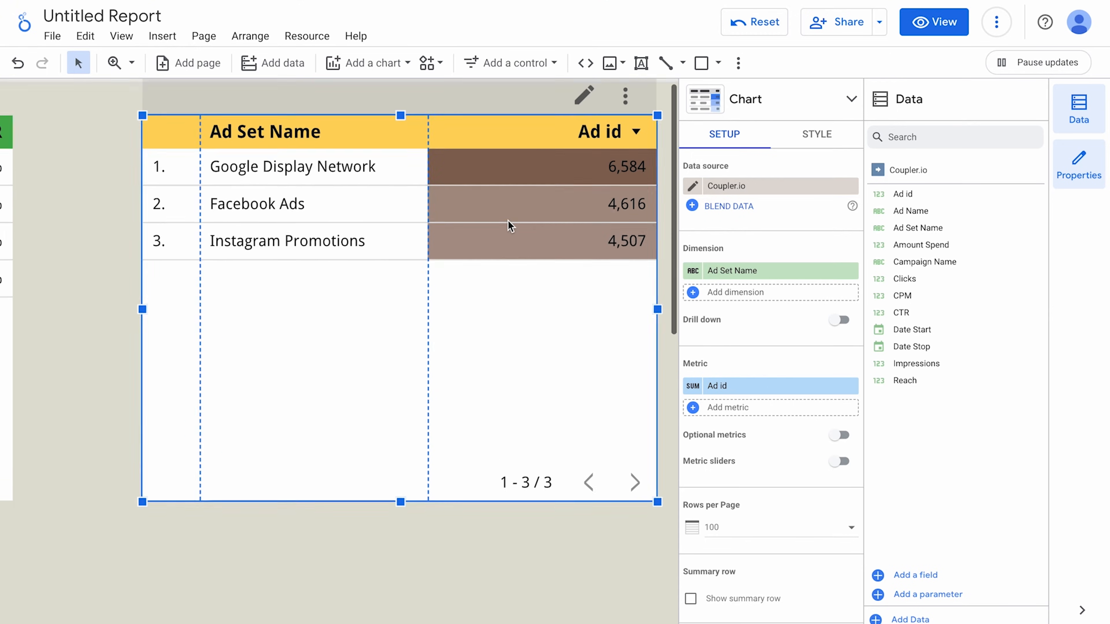
pyautogui.hscroll(1, 508, 221)
pyautogui.scroll(1, 508, 222)
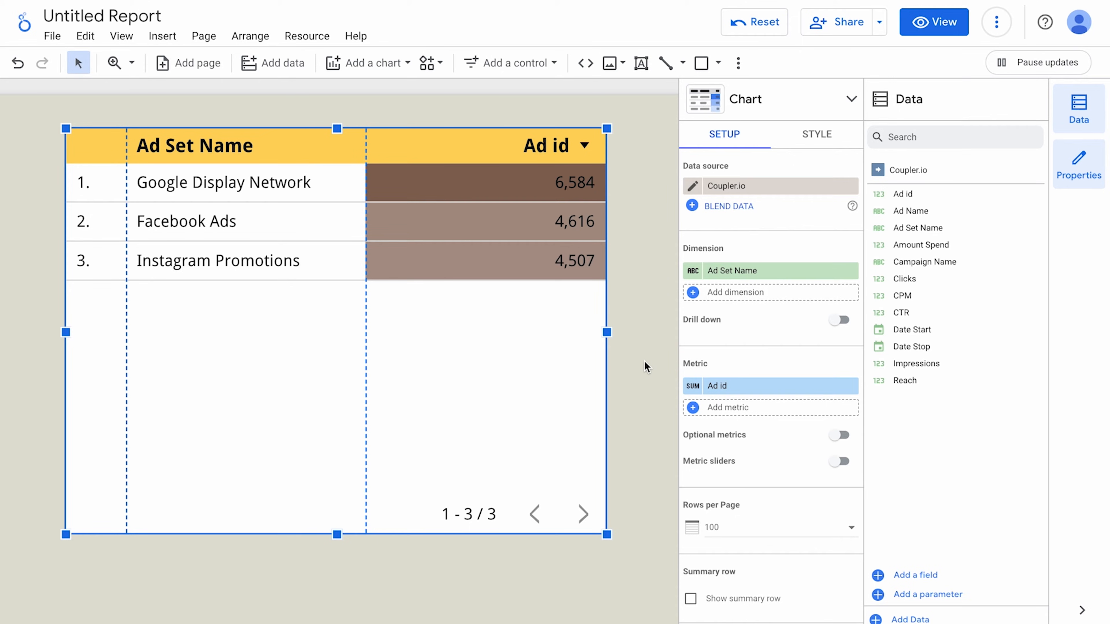
pyautogui.click(850, 386)
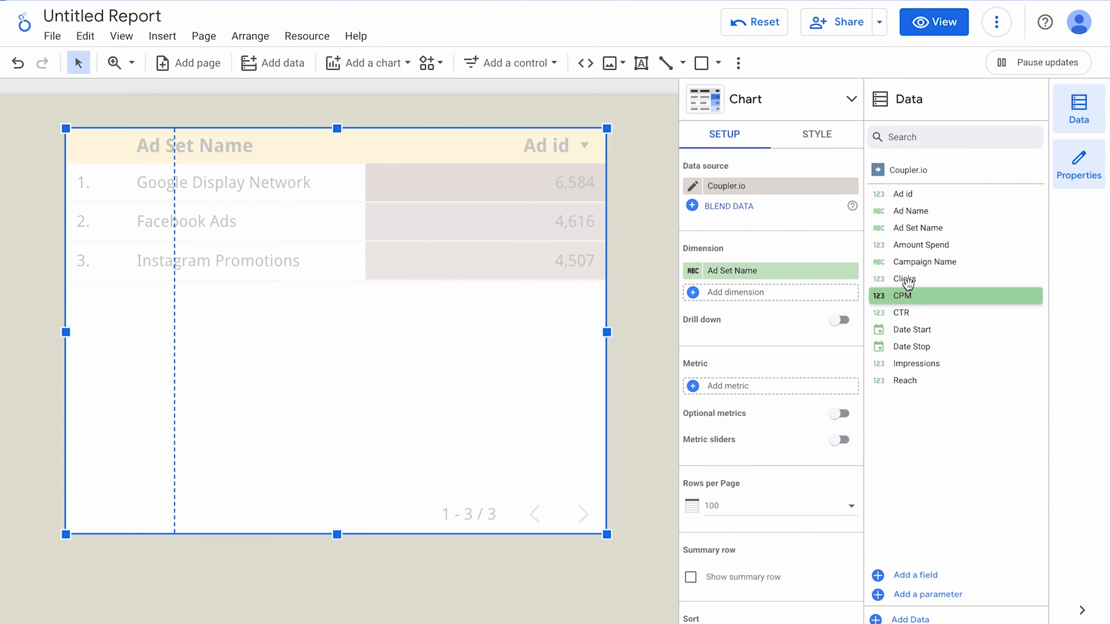
# Add Clicks three times as heatmap table metrics, aggregated as Sum, Average and Max.
pyautogui.moveTo(911, 279); pyautogui.dragTo(742, 393)
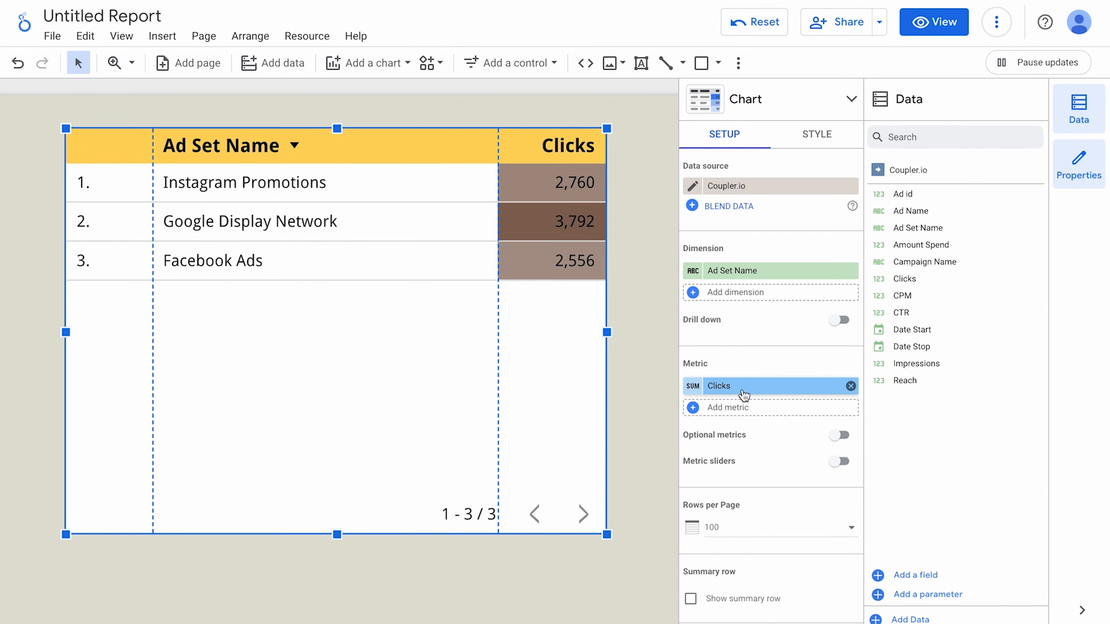
pyautogui.moveTo(904, 280); pyautogui.dragTo(734, 418)
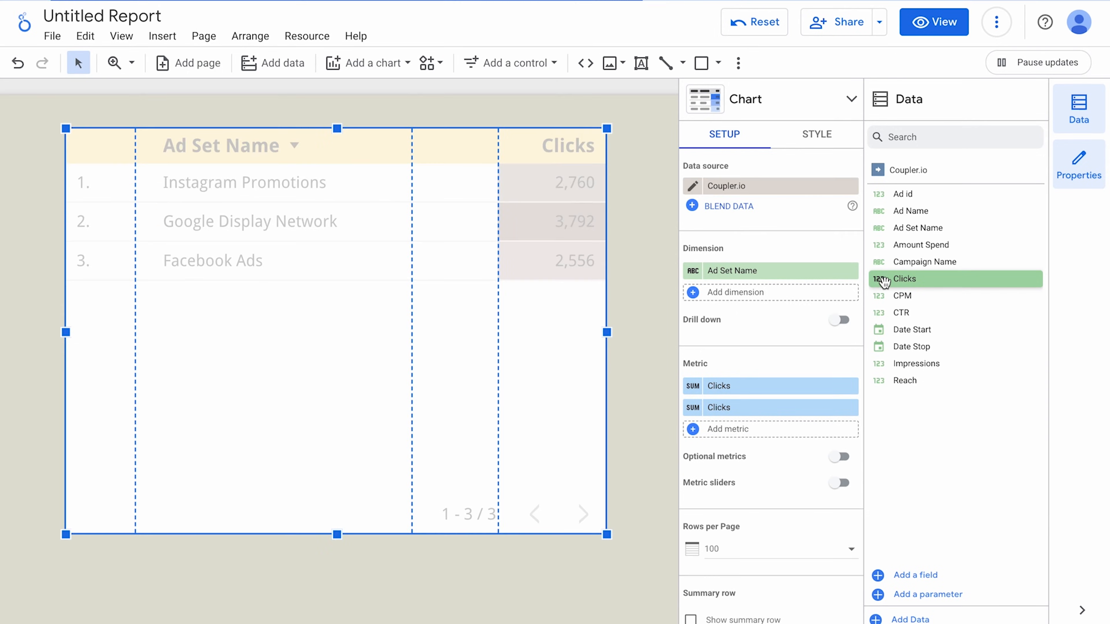
pyautogui.moveTo(883, 282); pyautogui.dragTo(726, 439)
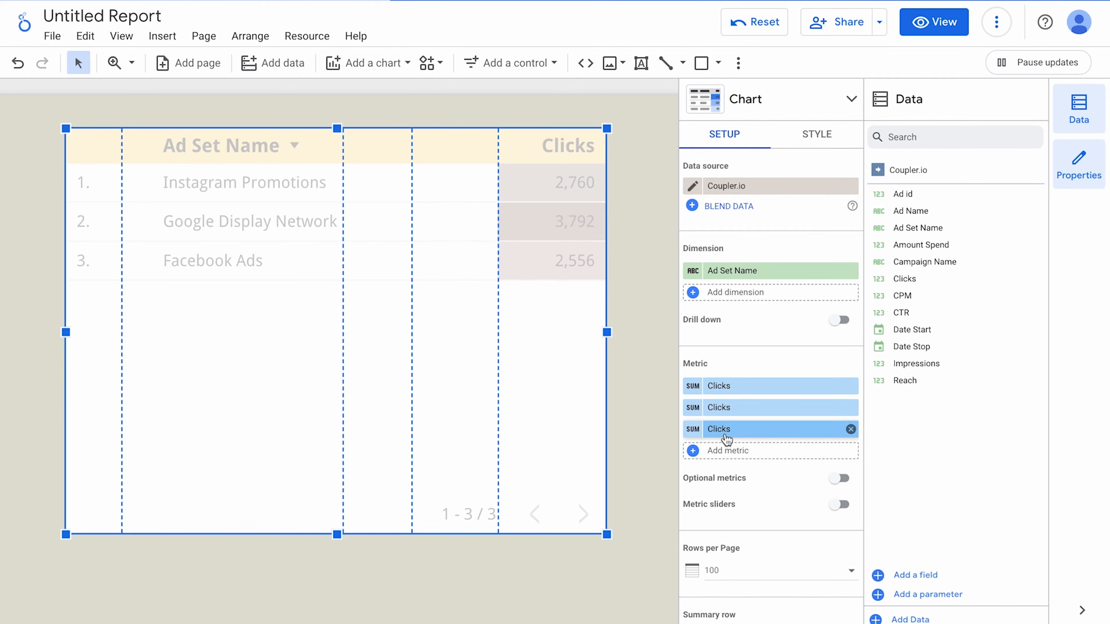
pyautogui.click(686, 406)
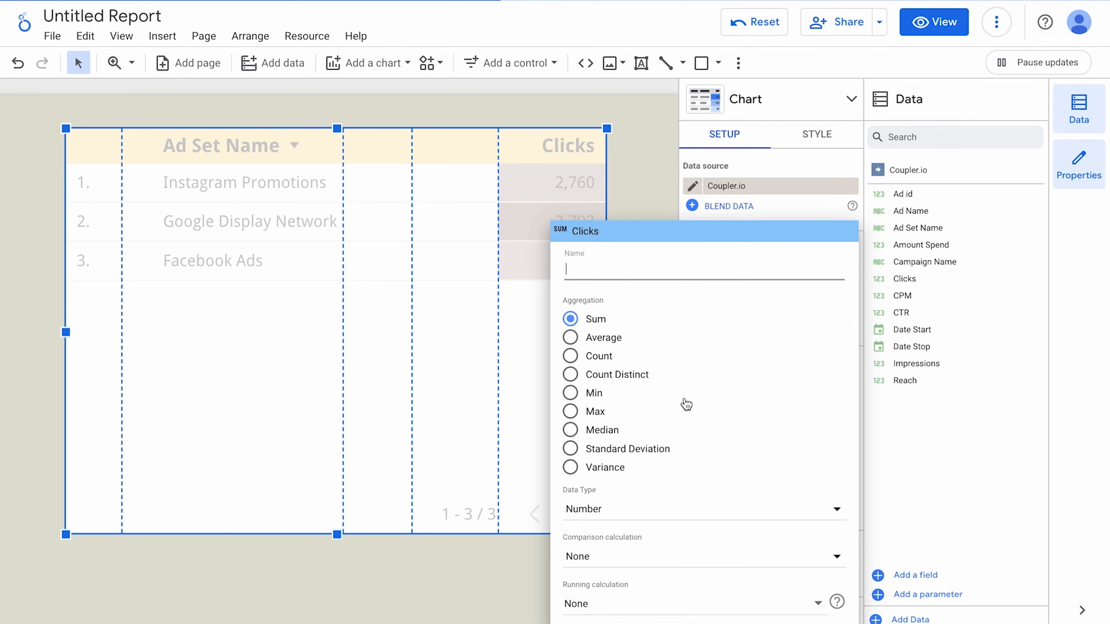
pyautogui.click(602, 339)
pyautogui.click(522, 564)
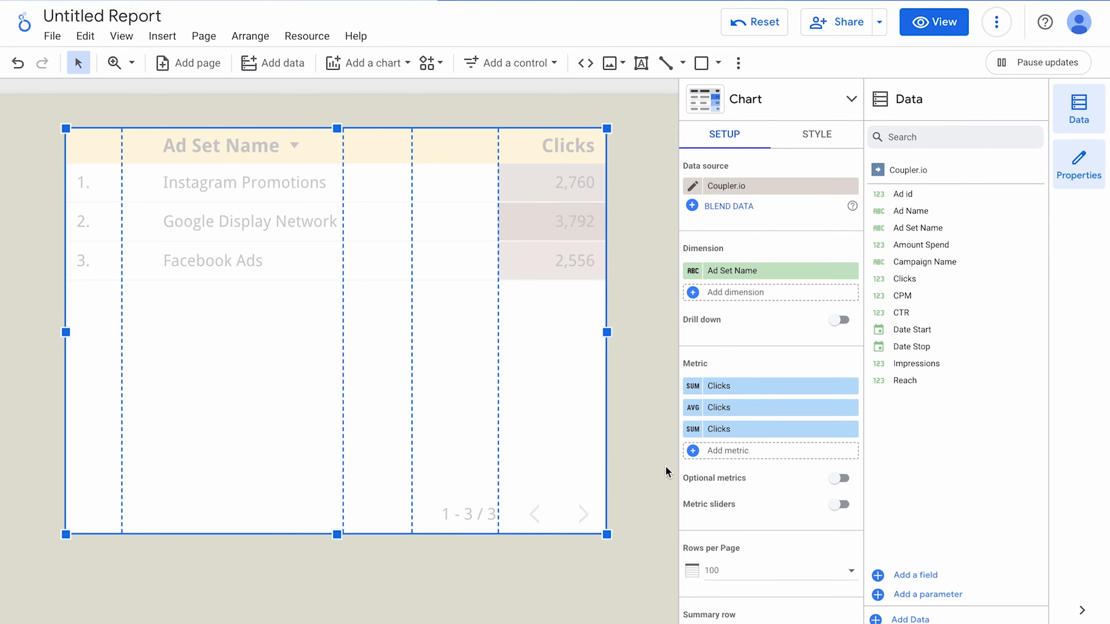
pyautogui.click(690, 433)
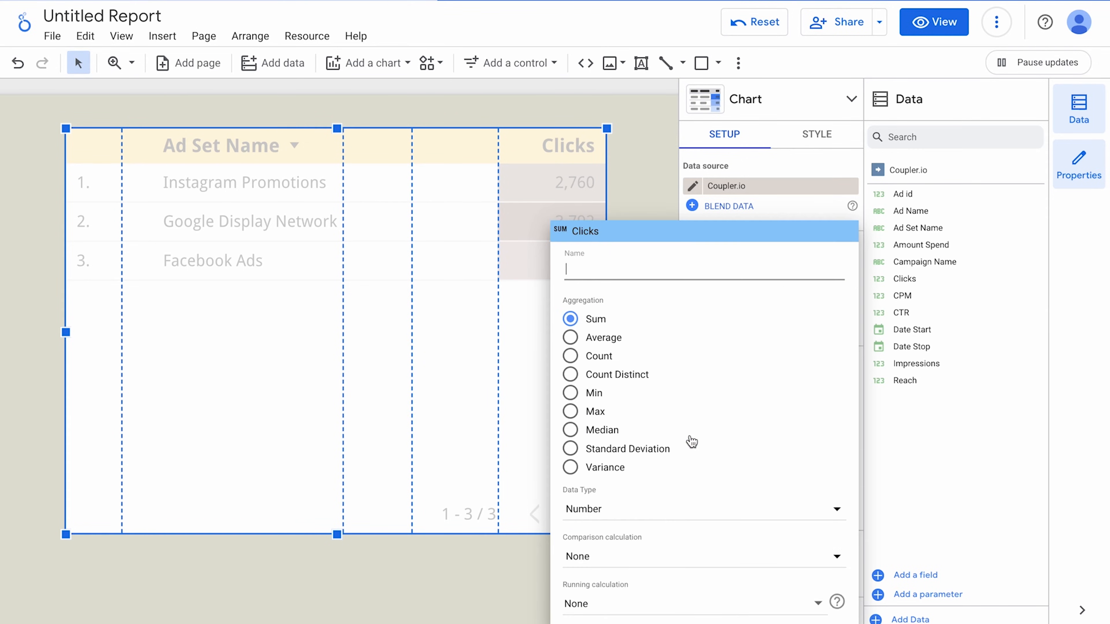
pyautogui.click(570, 411)
pyautogui.click(456, 571)
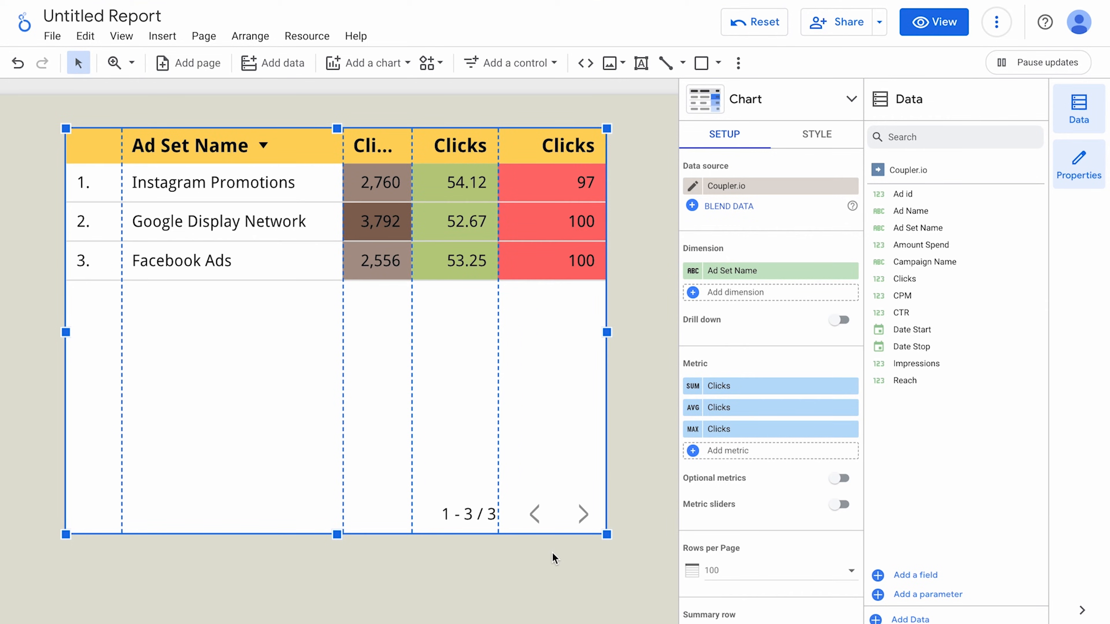
# Rename the three Clicks metrics Sum, Avg and Max.
pyautogui.click(693, 387)
pyautogui.write('Sum')
pyautogui.click(522, 586)
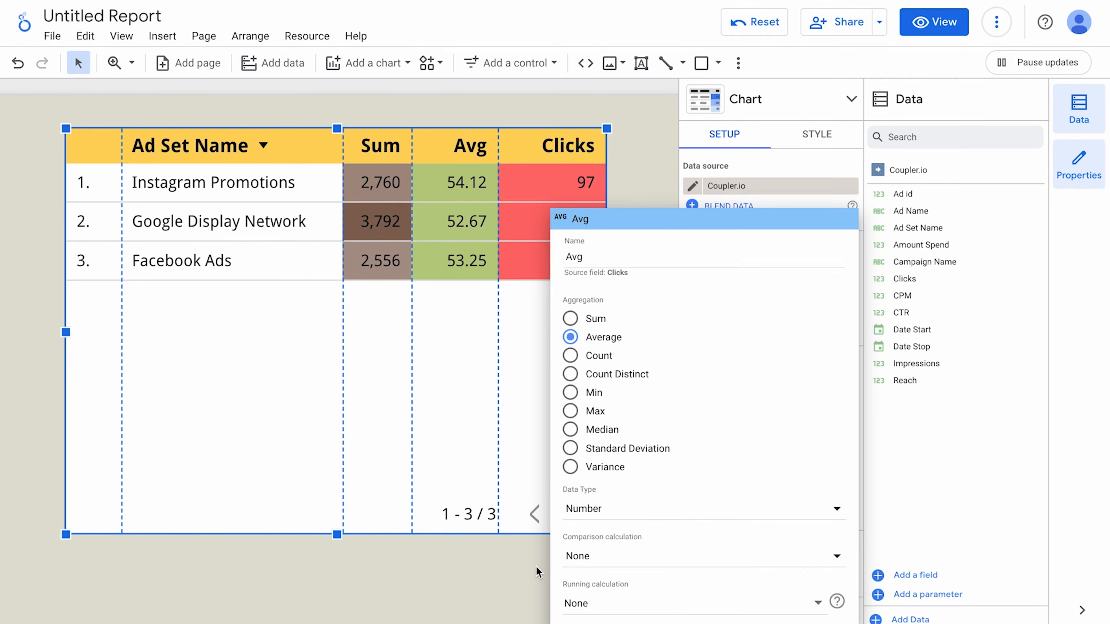
pyautogui.click(537, 570)
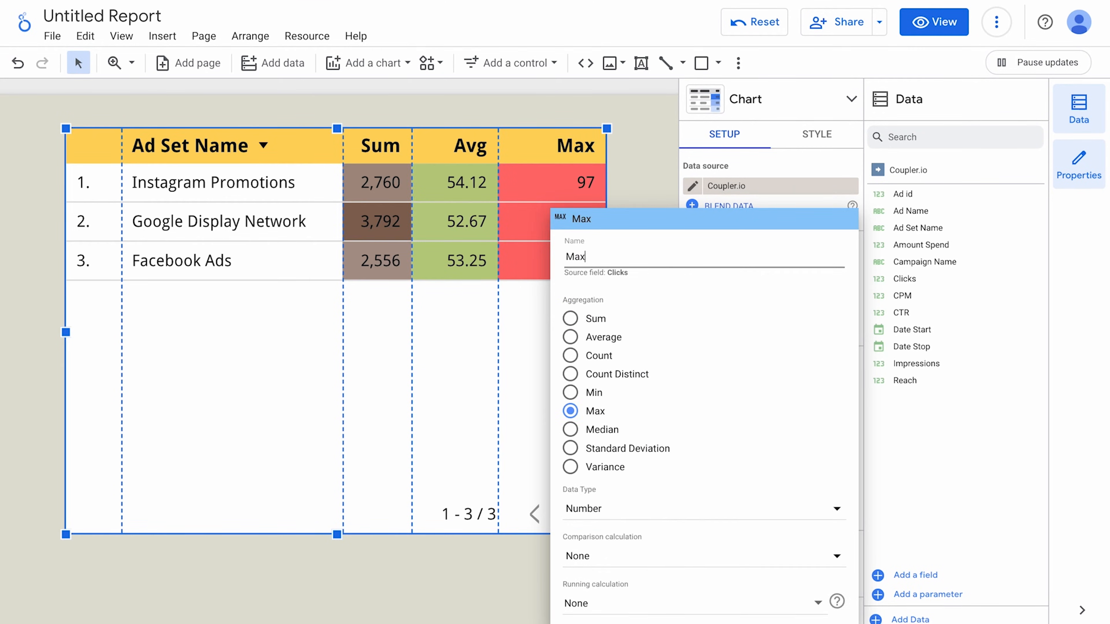
pyautogui.click(541, 565)
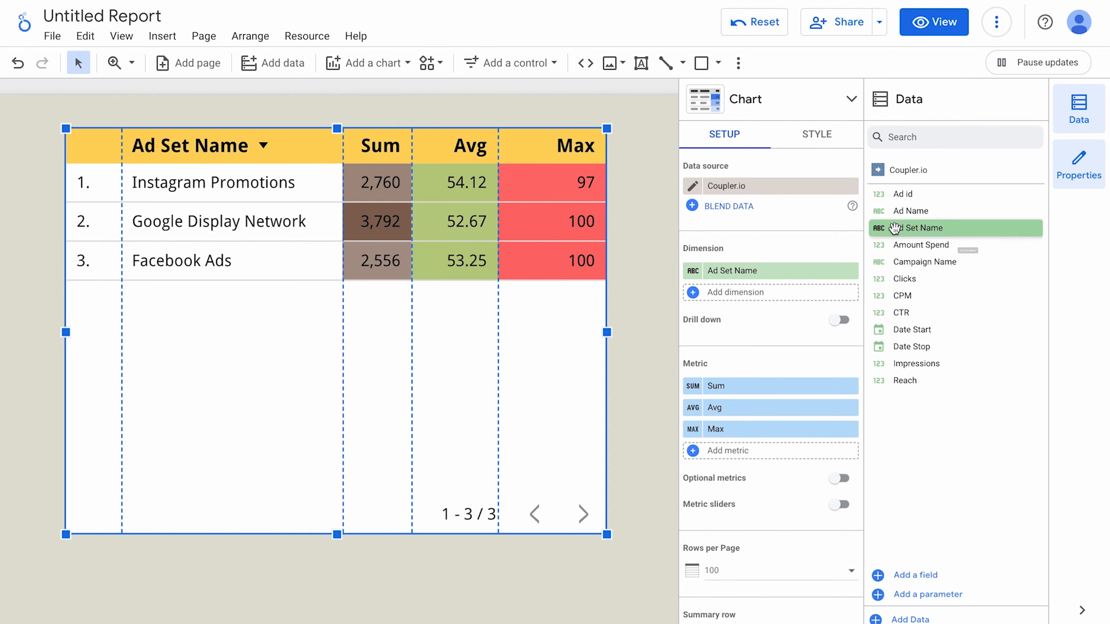
# Add Ad id as a Count metric named 'Ads count' to the heatmap table.
pyautogui.moveTo(917, 195); pyautogui.dragTo(744, 460)
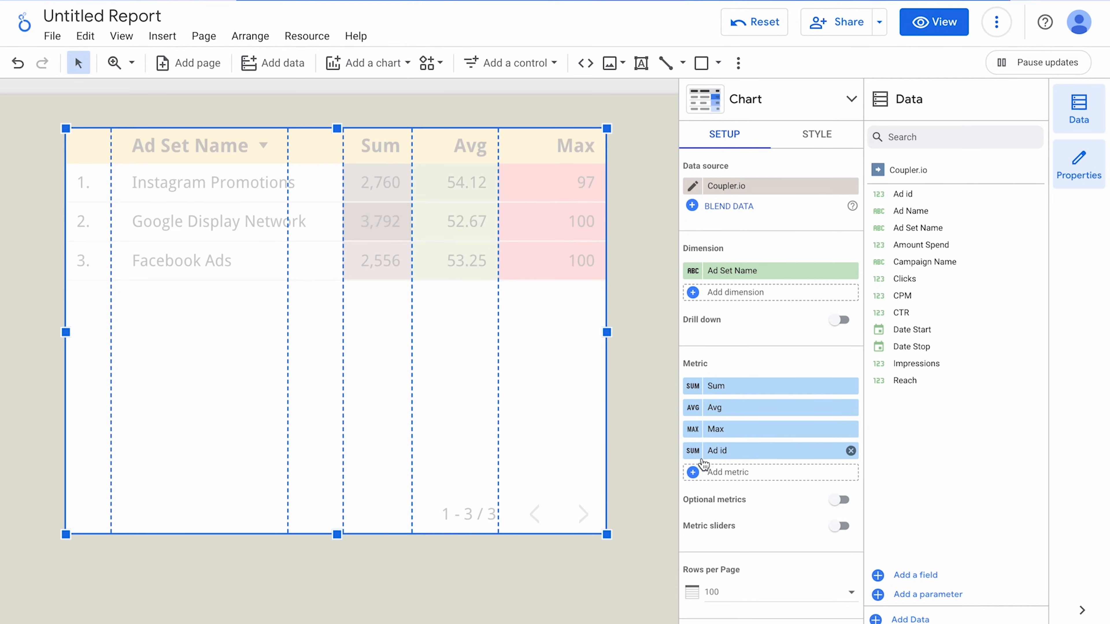
pyautogui.click(693, 454)
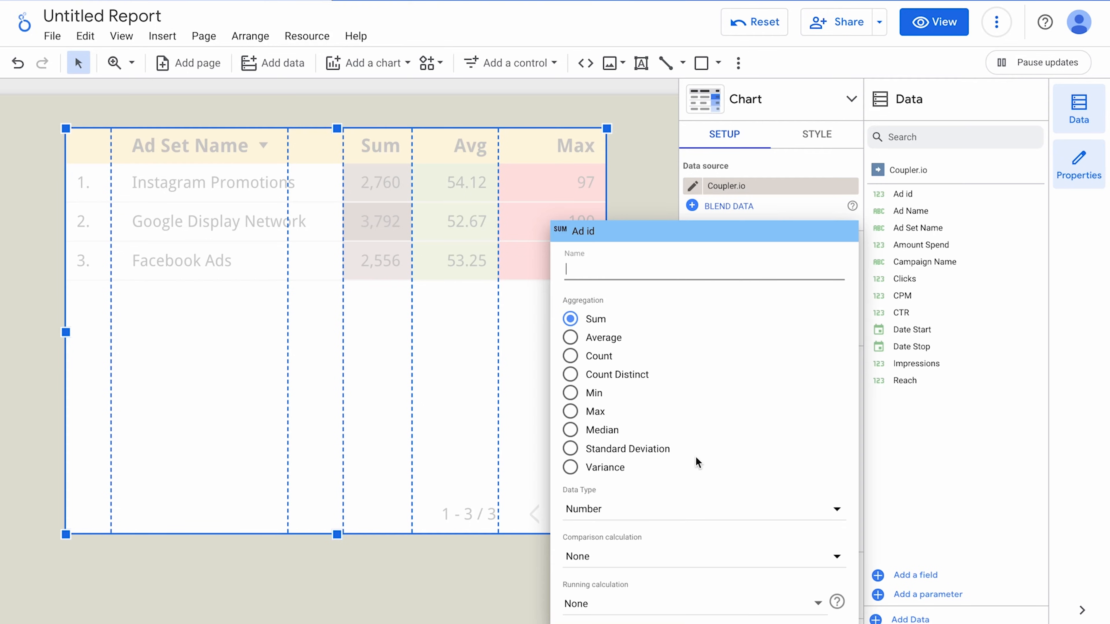
pyautogui.click(570, 356)
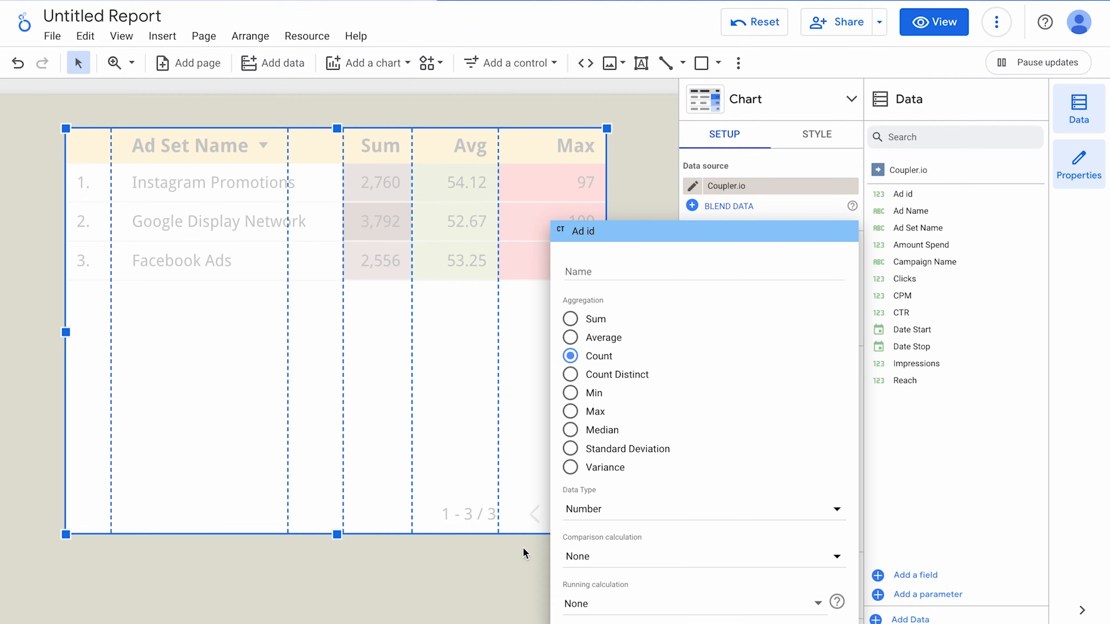
pyautogui.click(515, 571)
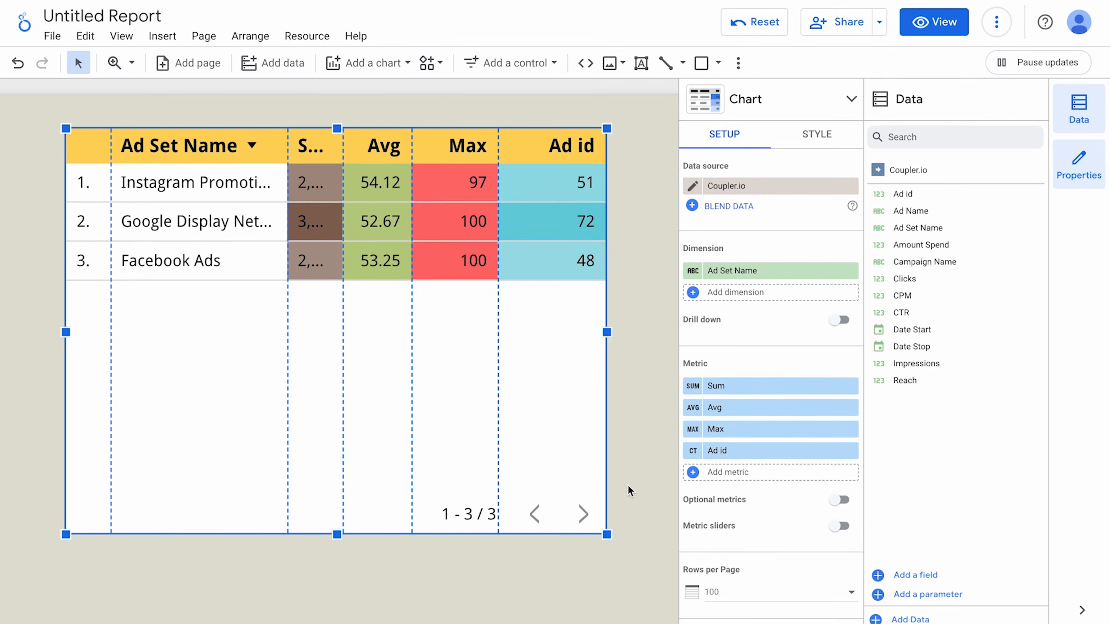
pyautogui.click(693, 451)
pyautogui.write('Ads count')
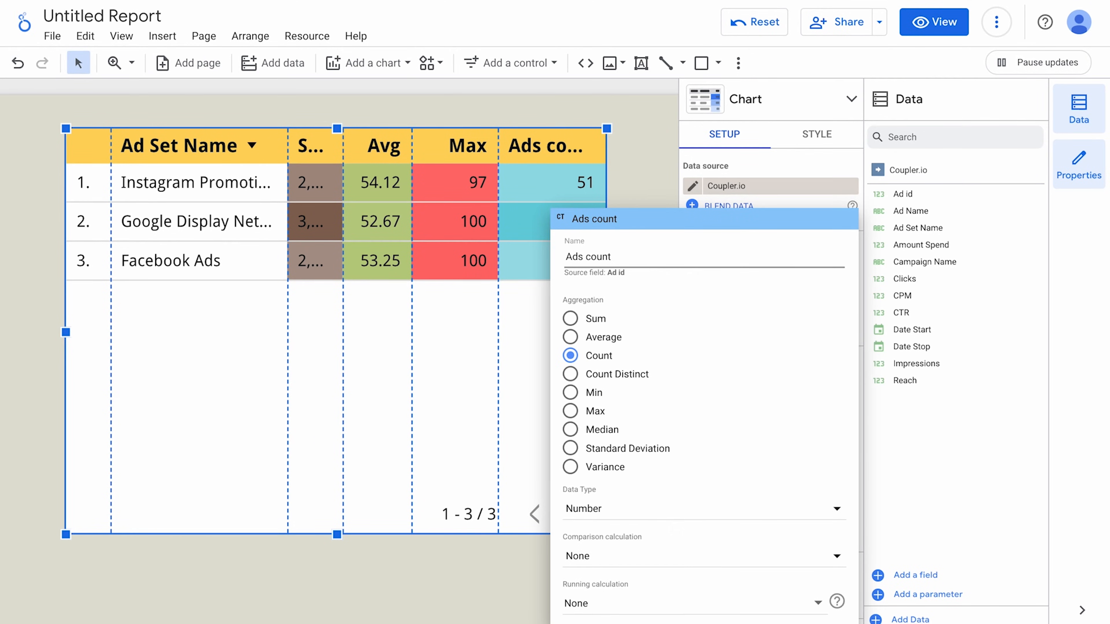
pyautogui.click(531, 585)
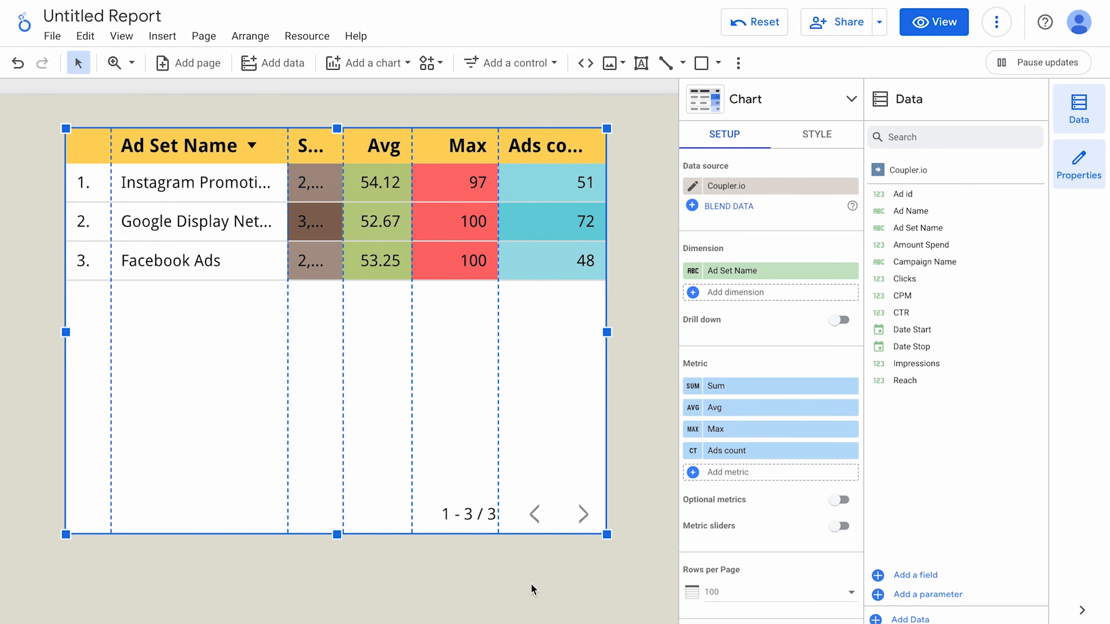
# Fit the column widths and shrink the heatmap table to about 400 by 300.
pyautogui.doubleClick(497, 150)
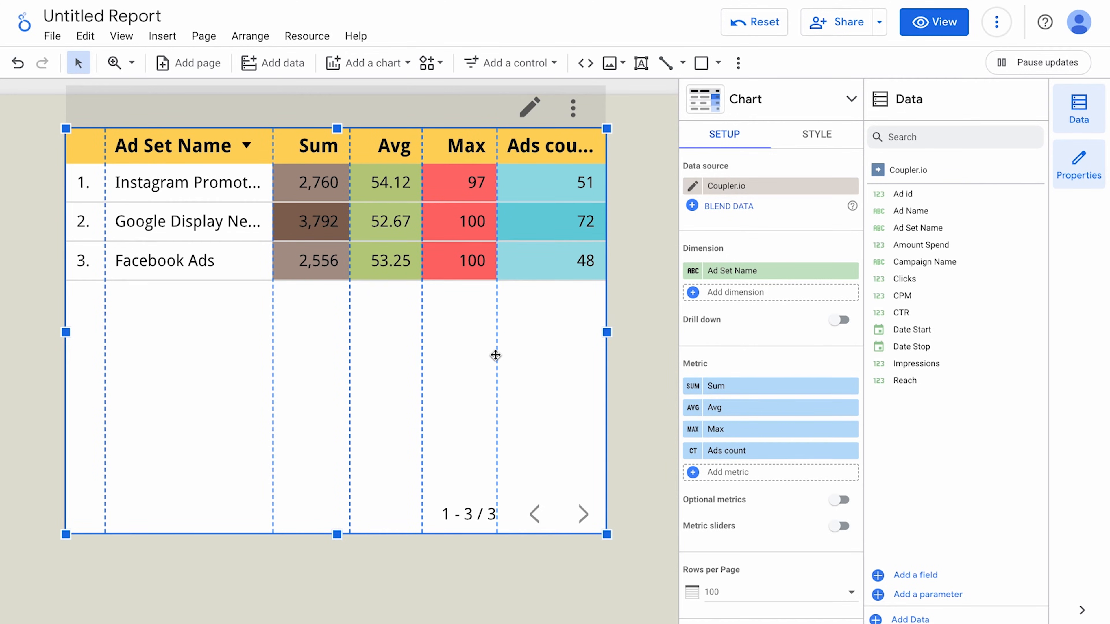
pyautogui.scroll(-3, 495, 356)
pyautogui.moveTo(585, 435); pyautogui.dragTo(673, 432)
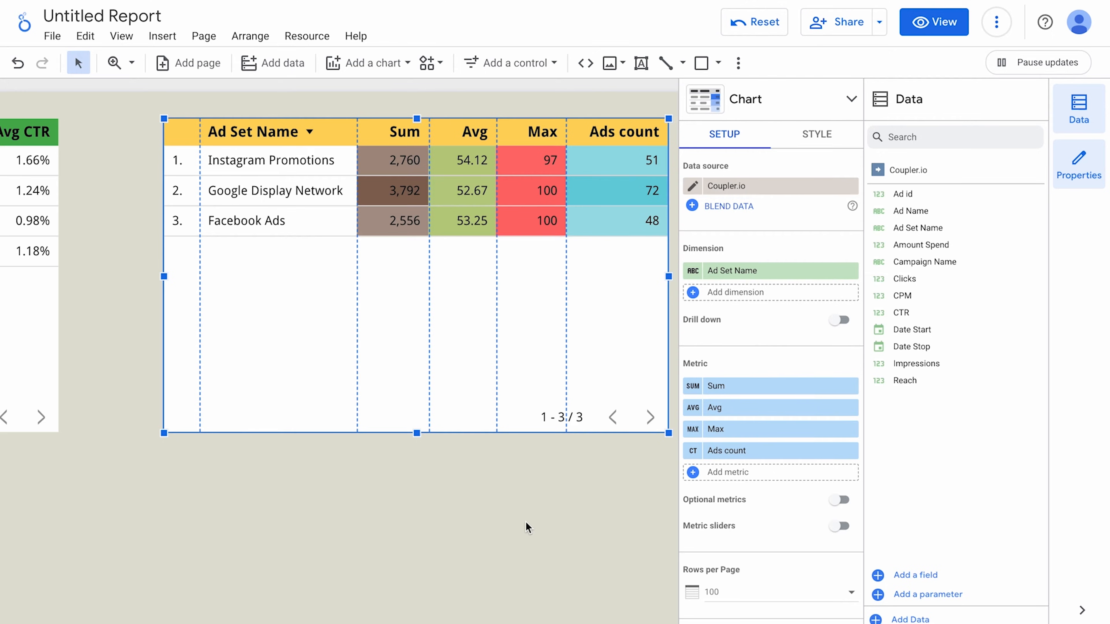
pyautogui.hscroll(-10, 255, 496)
pyautogui.click(200, 310)
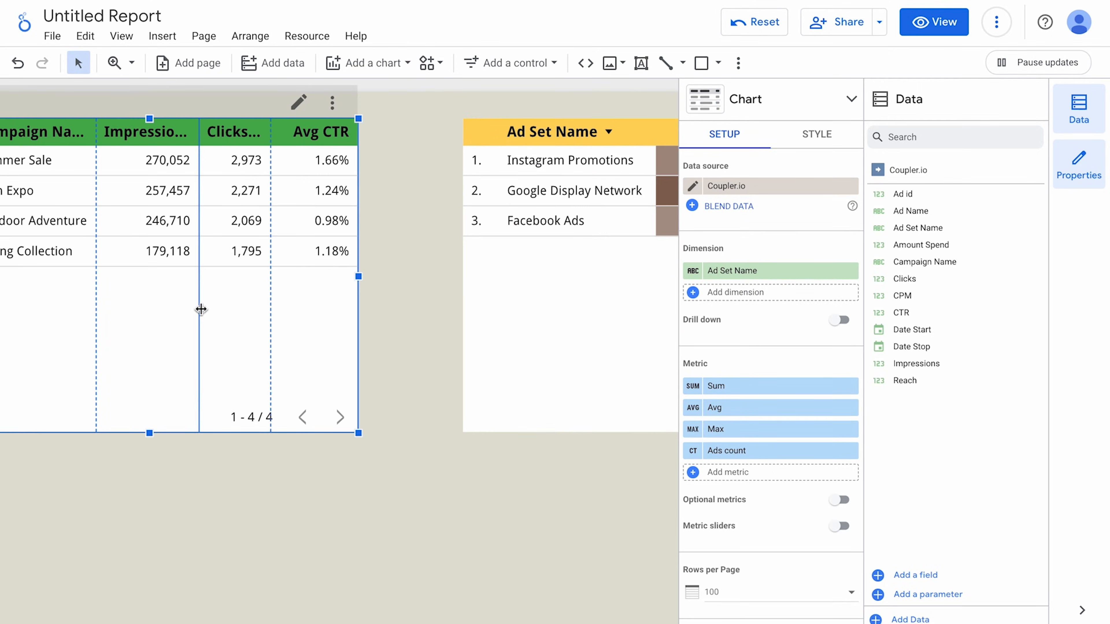
# Create a conditional formatting rule on the Campaign table for Clicks greater than 2000.
pyautogui.click(824, 133)
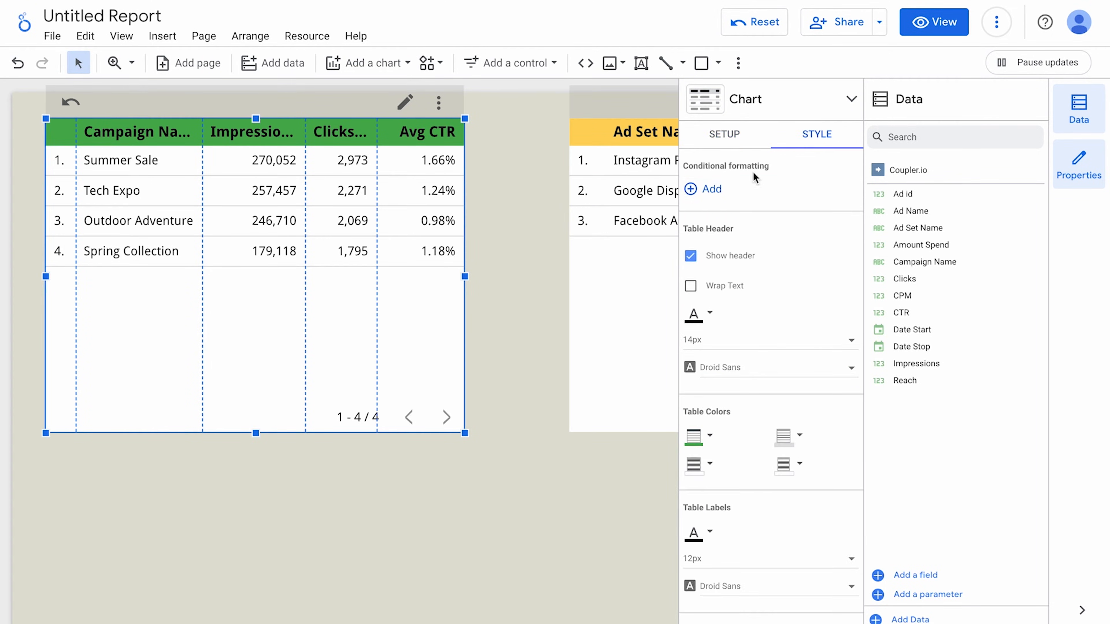
pyautogui.click(705, 193)
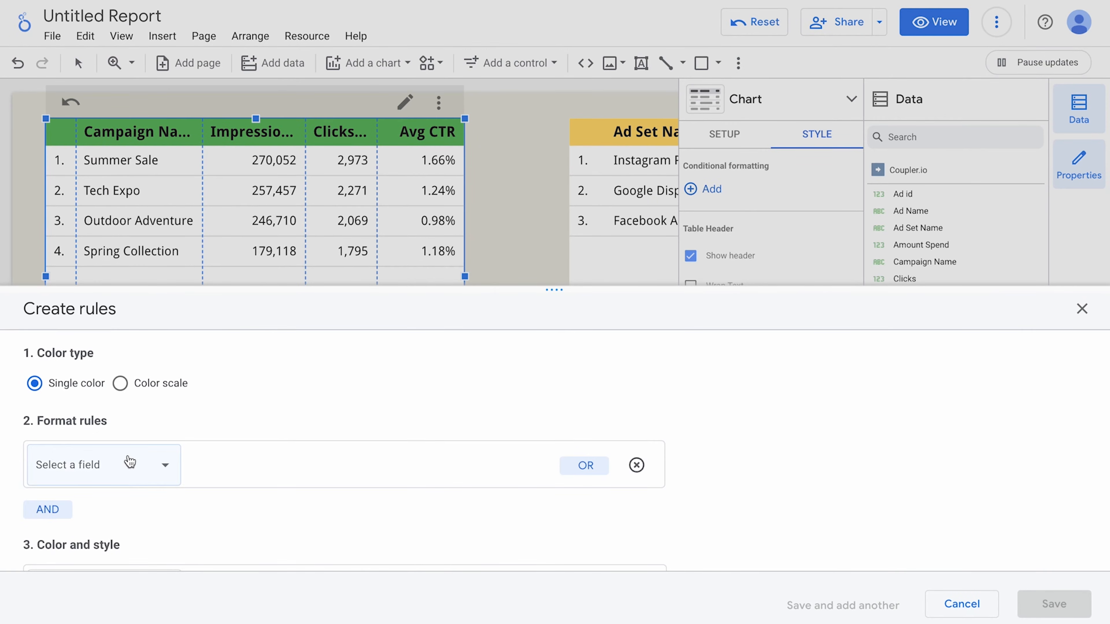
pyautogui.click(123, 470)
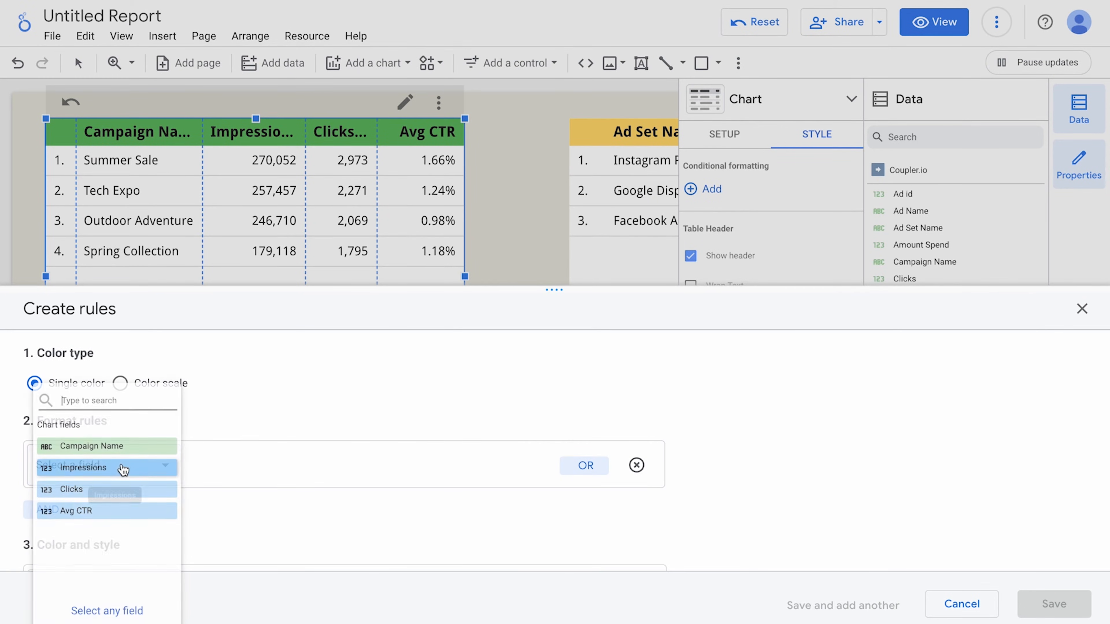
pyautogui.click(99, 489)
pyautogui.click(214, 467)
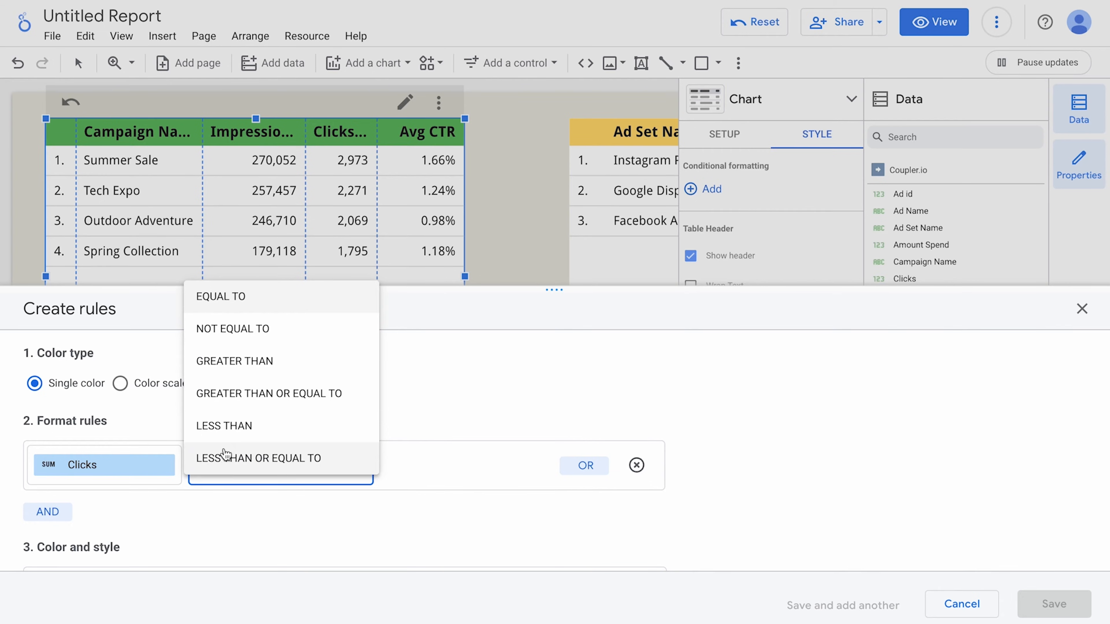
pyautogui.click(244, 362)
pyautogui.click(408, 467)
pyautogui.write('2000')
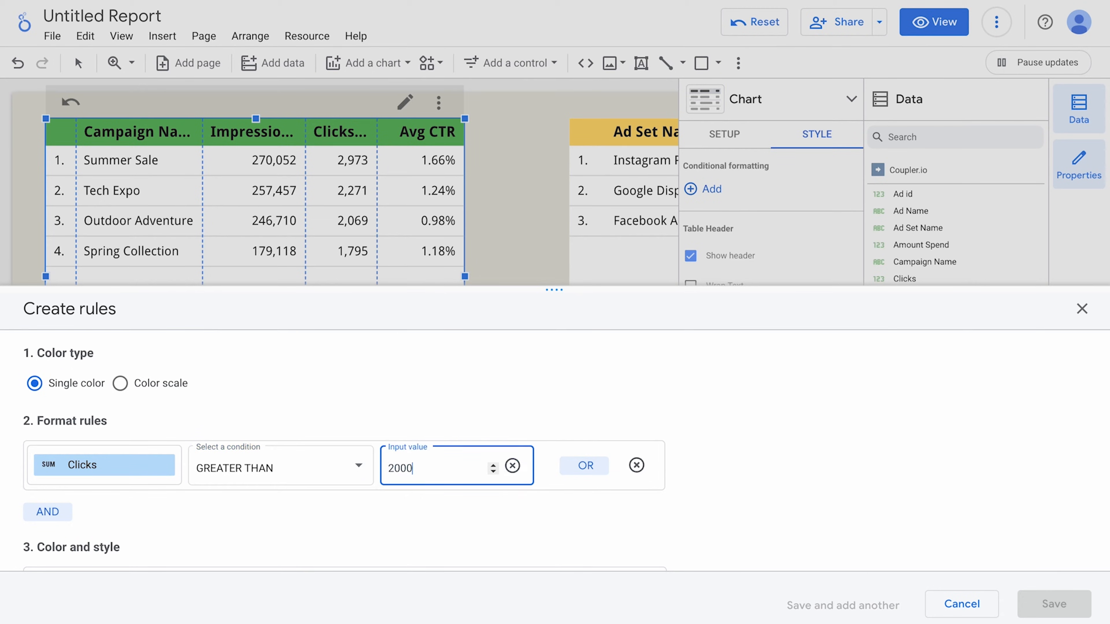
pyautogui.click(767, 523)
# Make the rule fill the entire row yellow and save it.
pyautogui.scroll(-2, 767, 523)
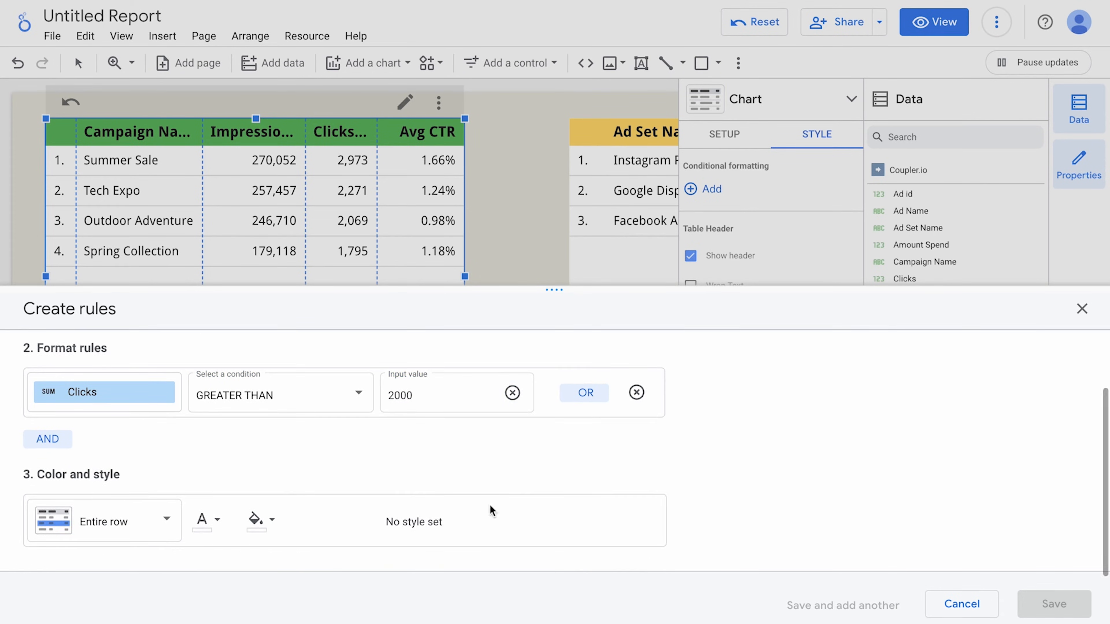
pyautogui.click(141, 531)
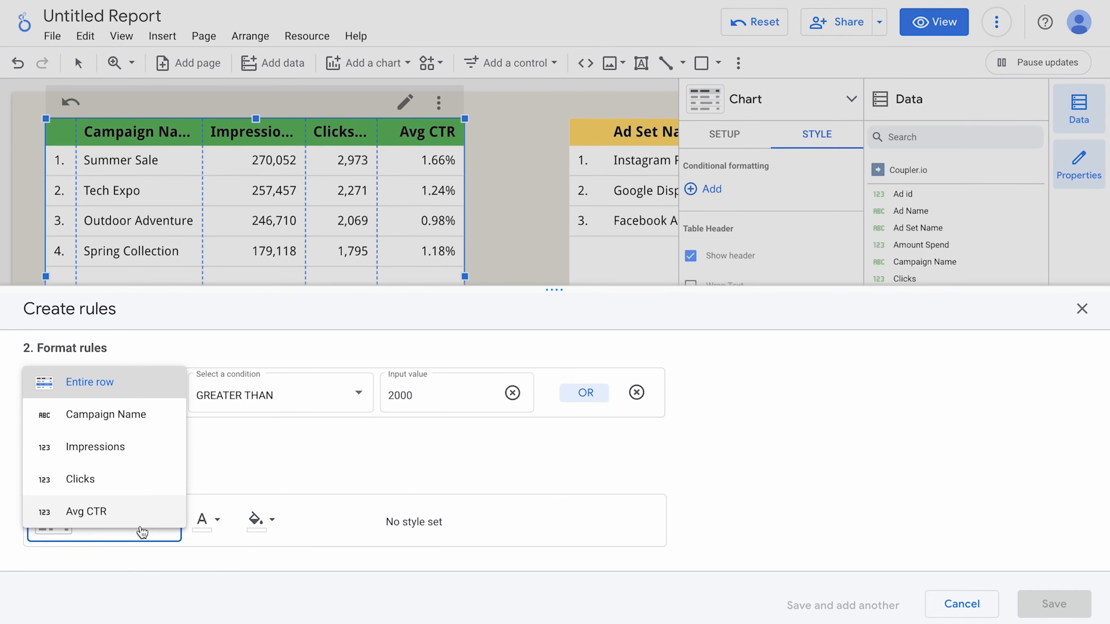
pyautogui.click(257, 520)
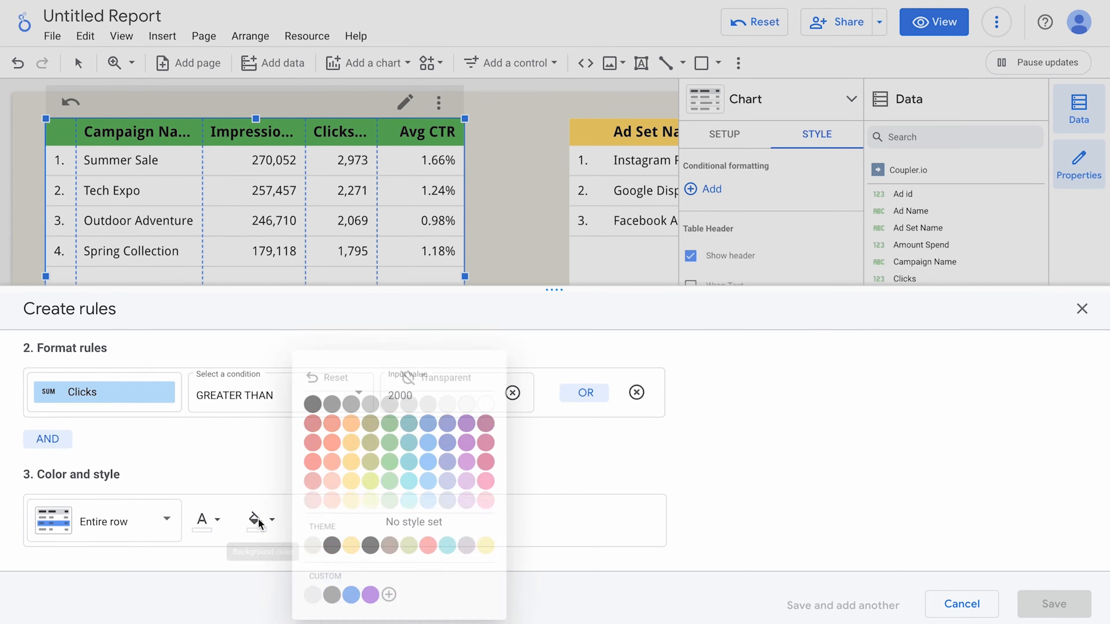
pyautogui.click(346, 484)
pyautogui.click(1057, 604)
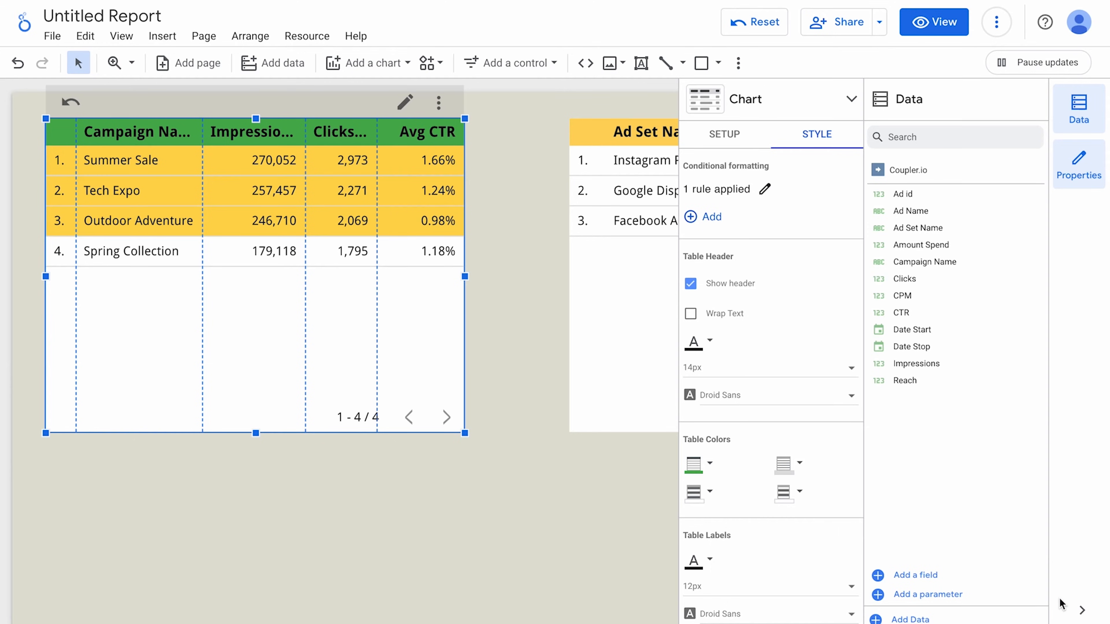
# Add a red-to-green colour scale rule on Clicks, then review the two formatting rules.
pyautogui.click(720, 217)
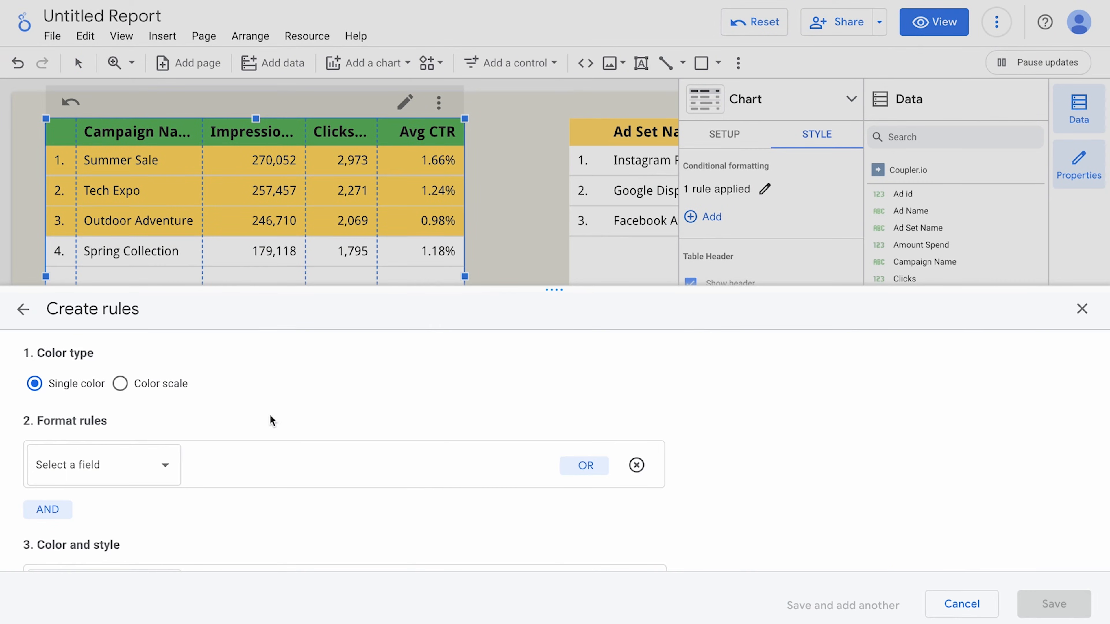
pyautogui.click(163, 387)
pyautogui.click(130, 464)
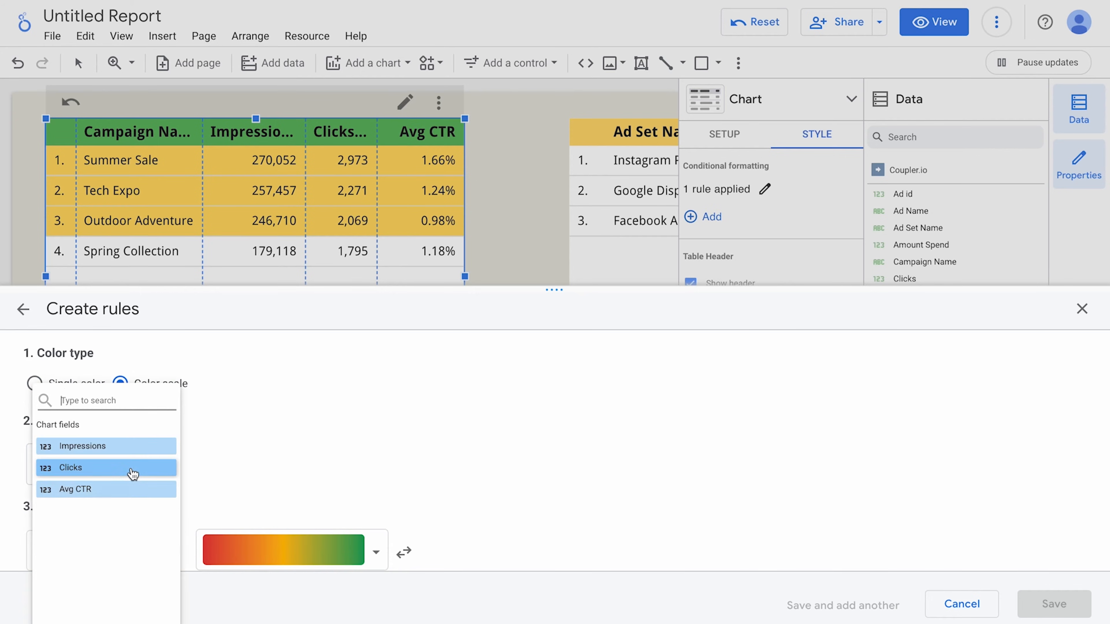
pyautogui.click(123, 471)
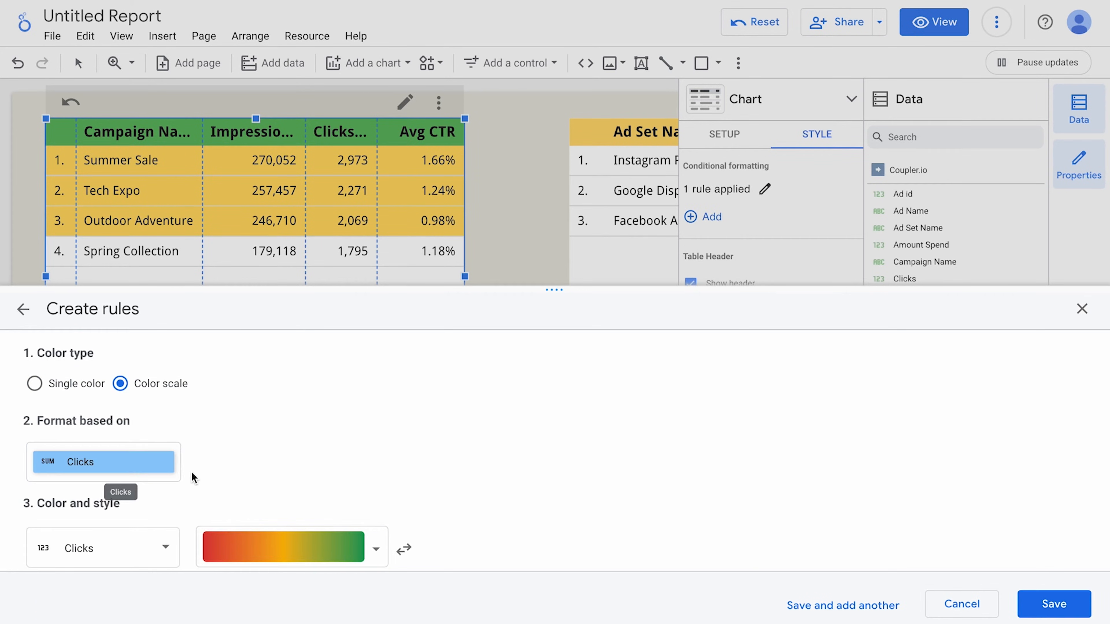
pyautogui.scroll(-5, 206, 472)
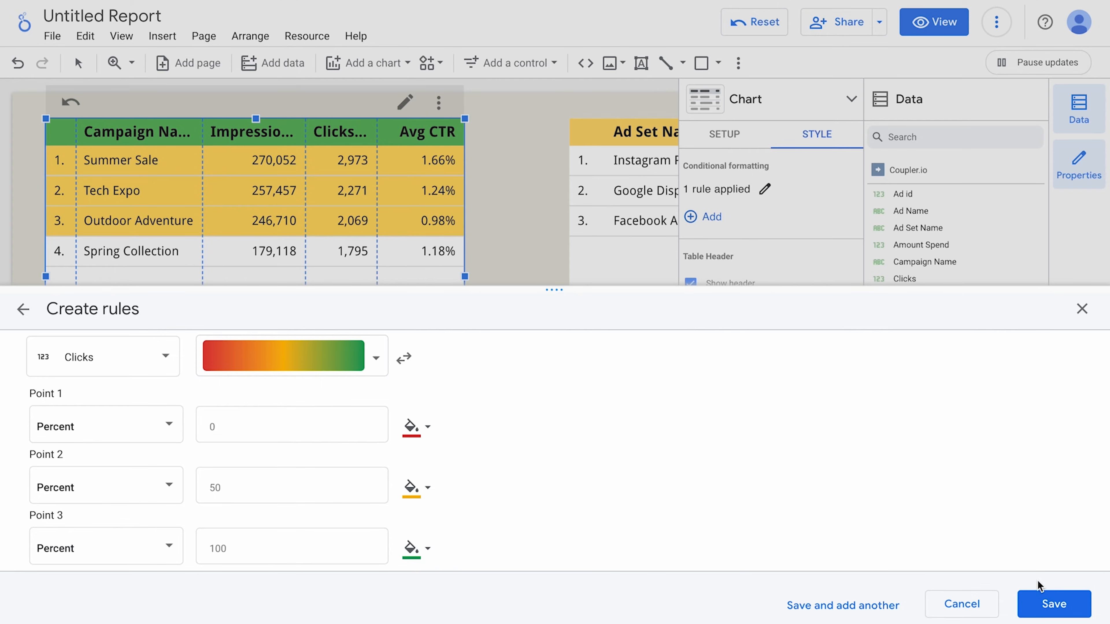
pyautogui.click(1051, 602)
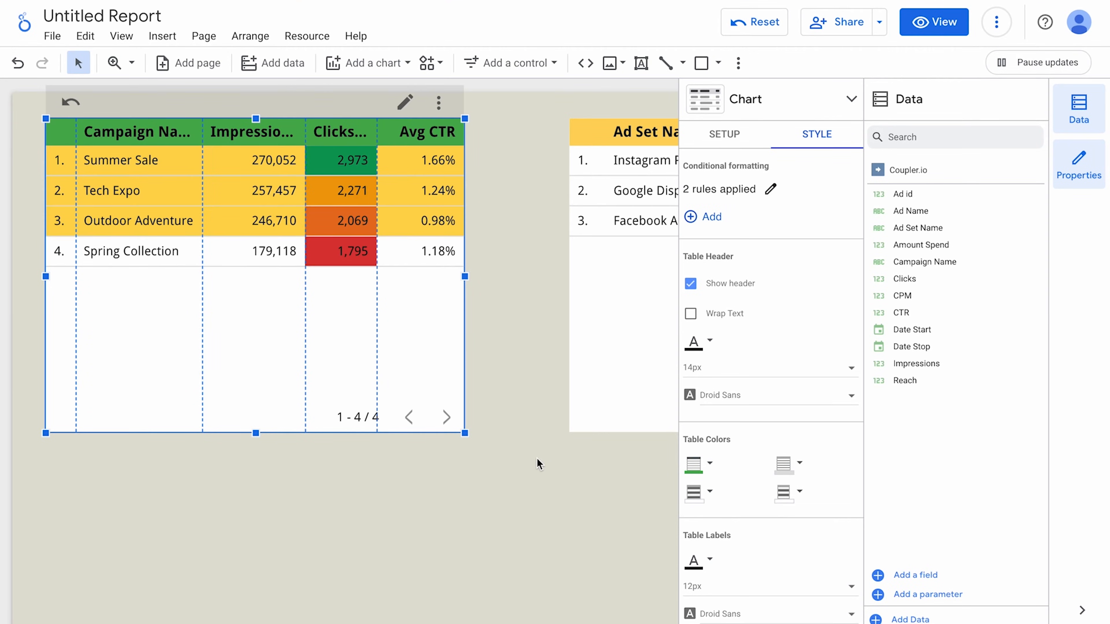
pyautogui.click(770, 188)
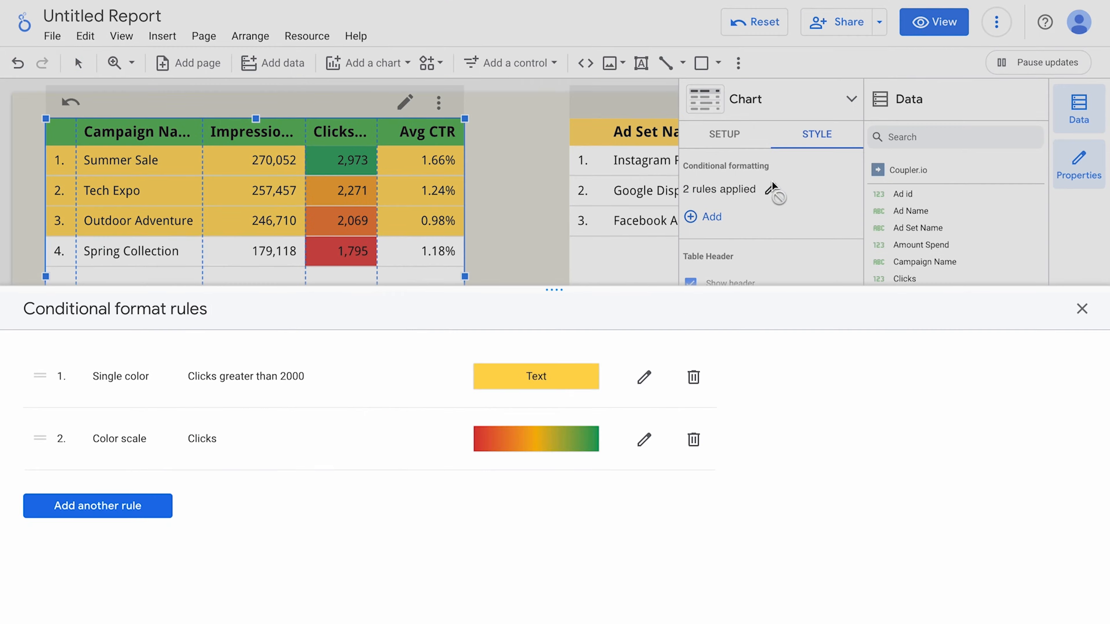
pyautogui.click(1082, 308)
pyautogui.click(538, 490)
pyautogui.scroll(-5, 538, 490)
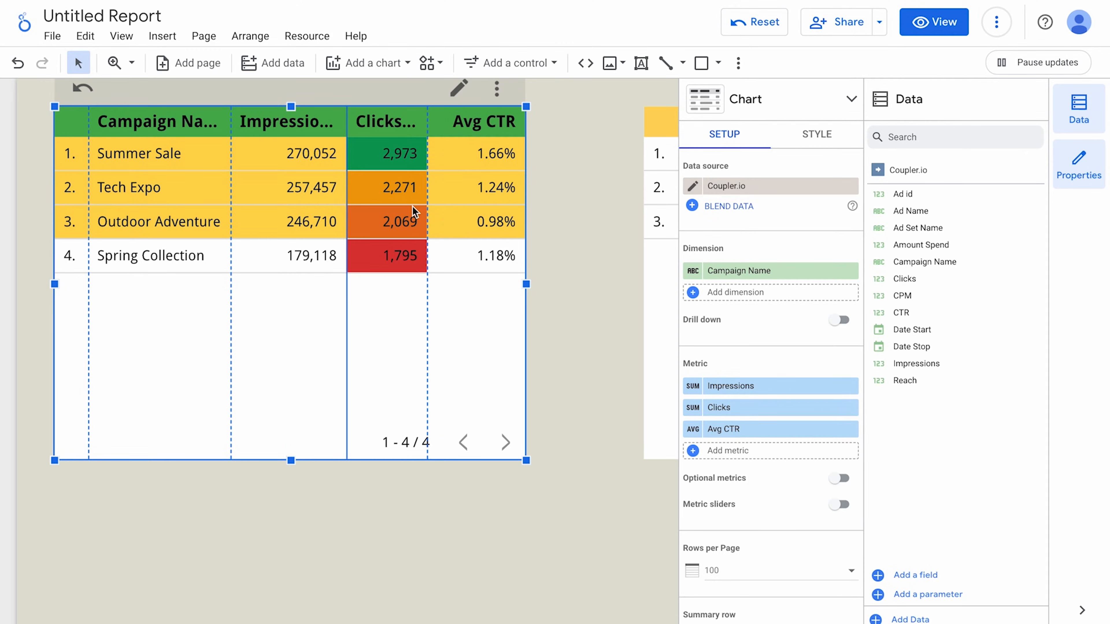
# Swap Campaign Name for Ad Name, add Ad id before it, and widen and refit the table.
pyautogui.click(760, 271)
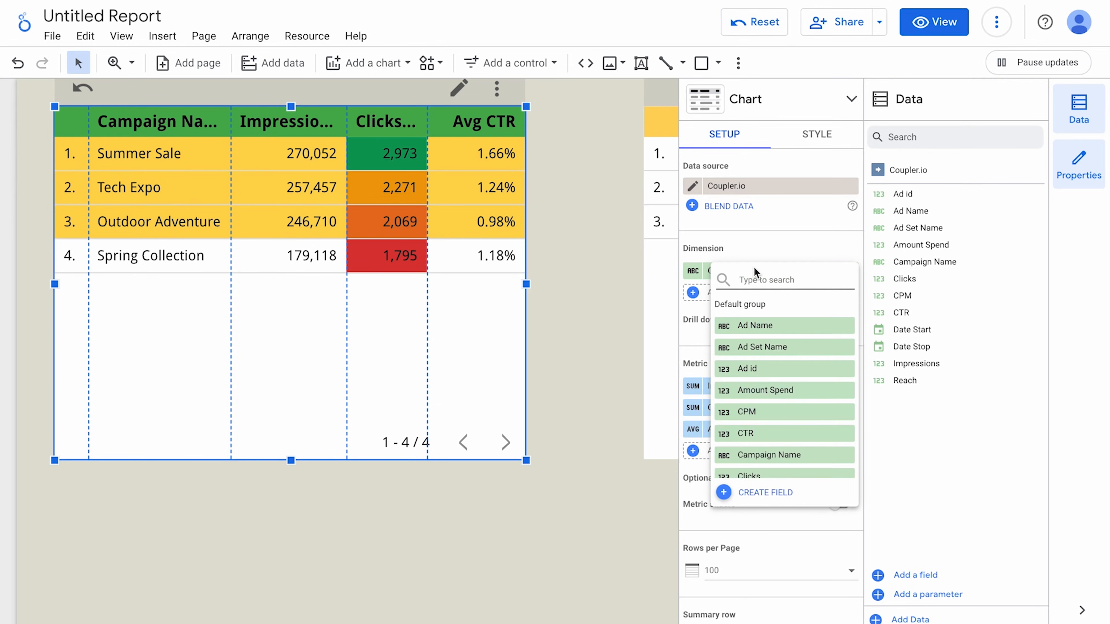
pyautogui.write('ad')
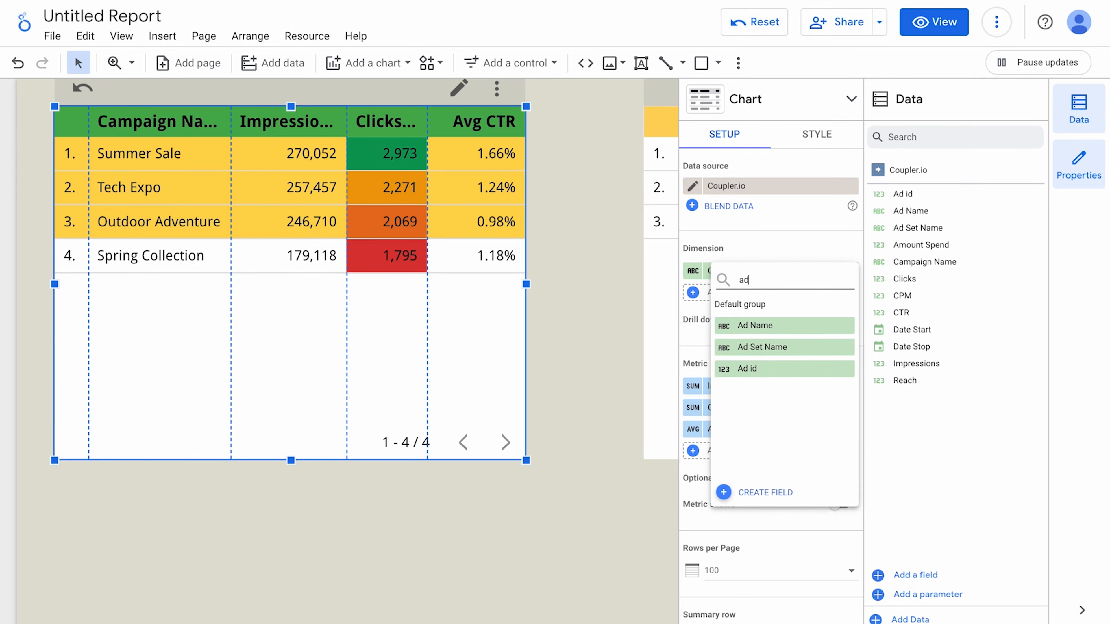
pyautogui.click(760, 325)
pyautogui.click(746, 300)
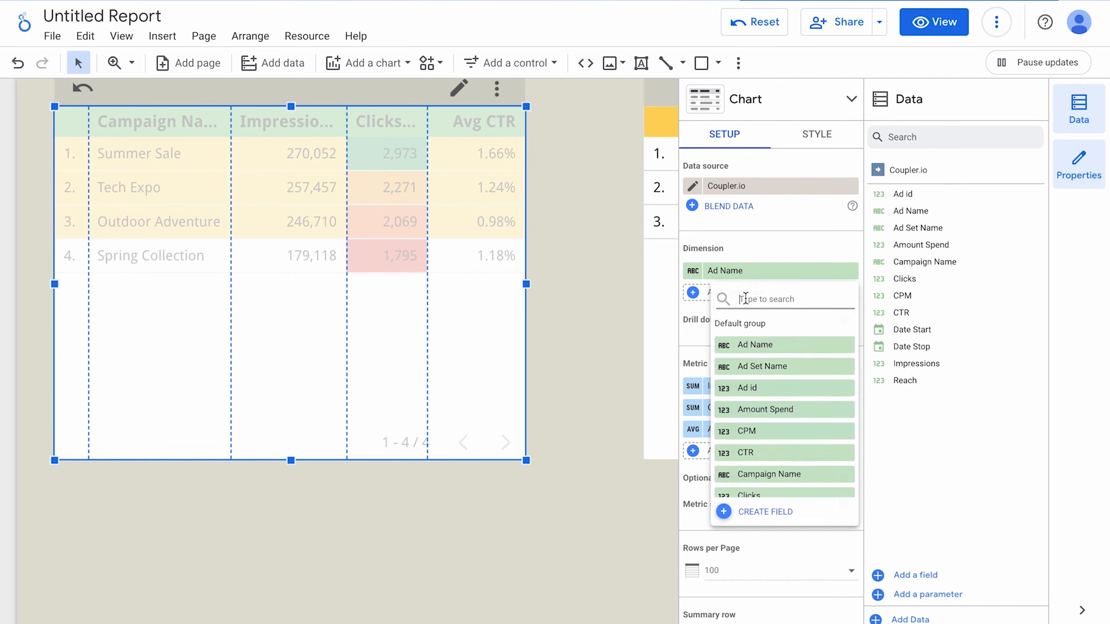
pyautogui.write('ad')
pyautogui.click(743, 389)
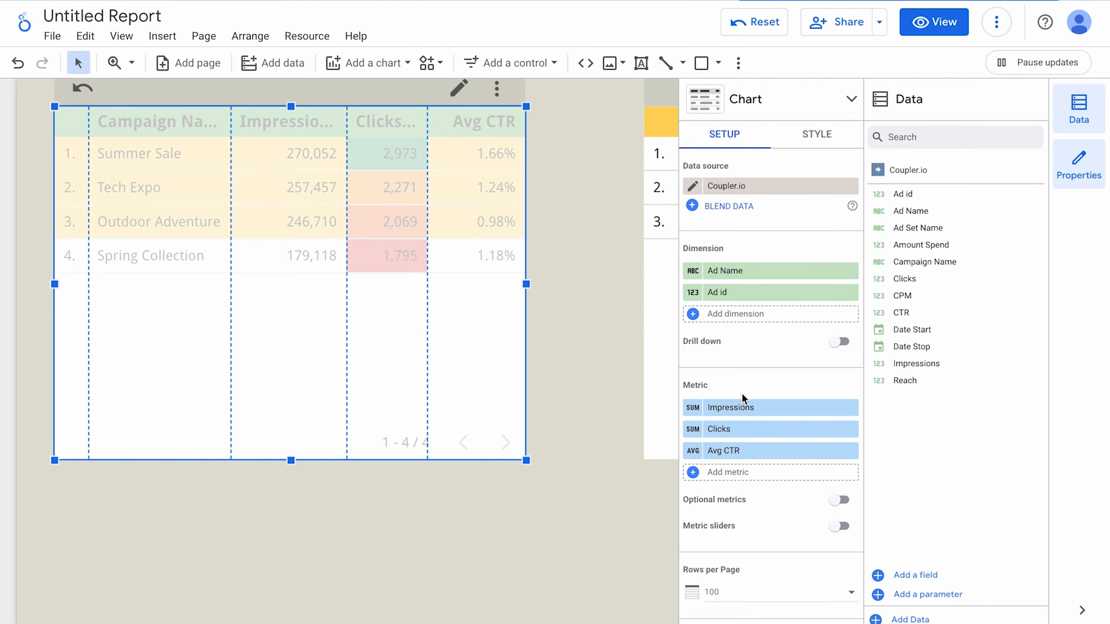
pyautogui.moveTo(743, 290); pyautogui.dragTo(727, 271)
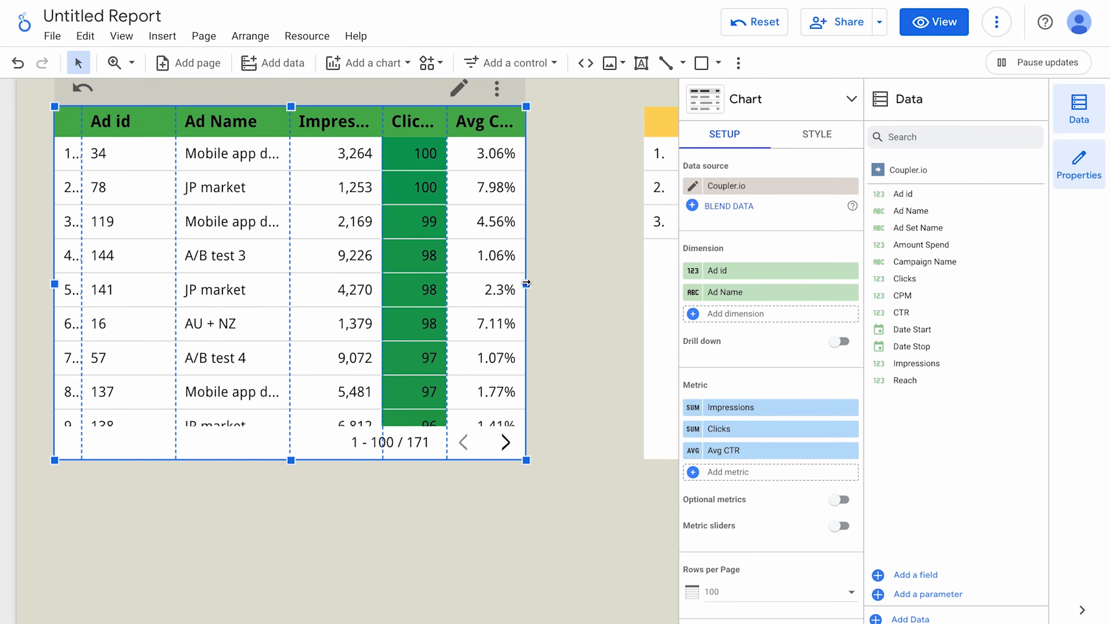
pyautogui.moveTo(526, 284); pyautogui.dragTo(611, 285)
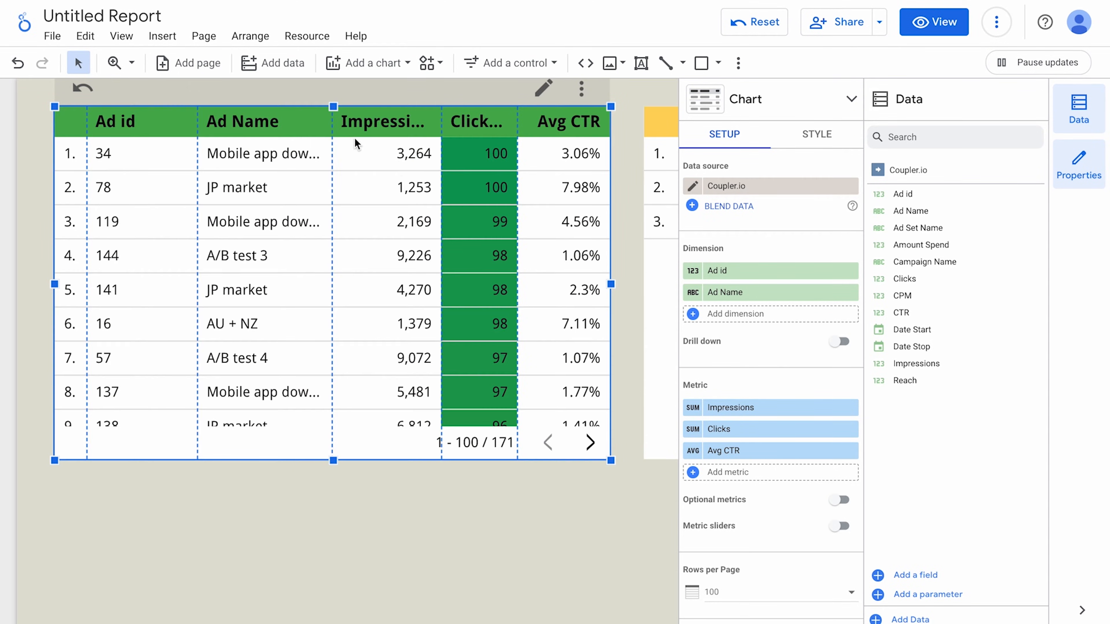
pyautogui.doubleClick(330, 127)
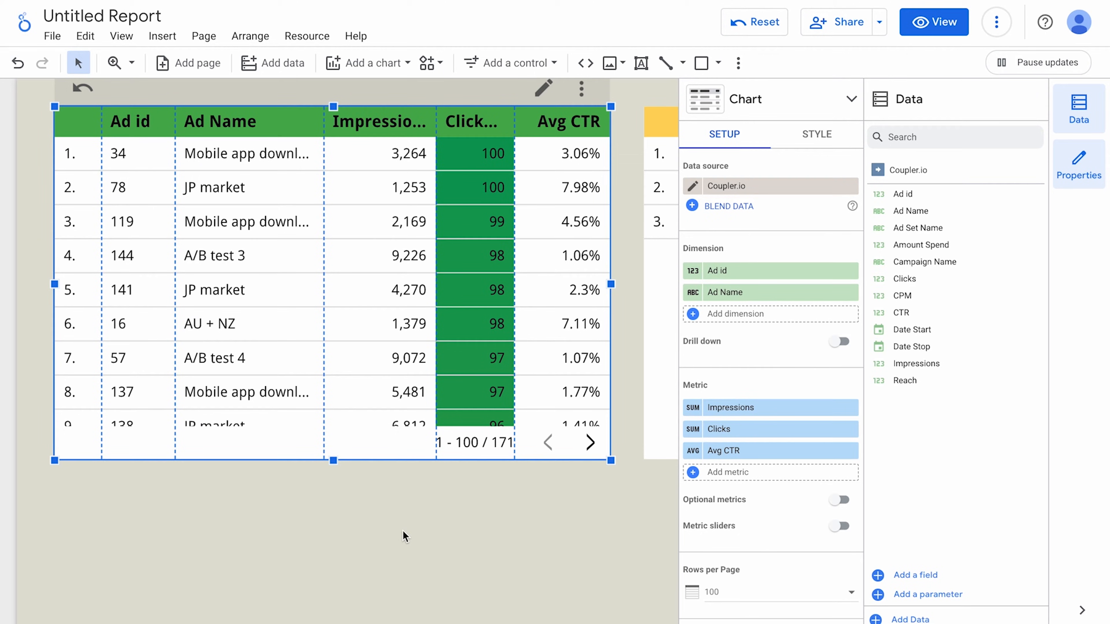
# Add a table filter keeping only ads with Clicks greater than 80.
pyautogui.scroll(-5, 793, 558)
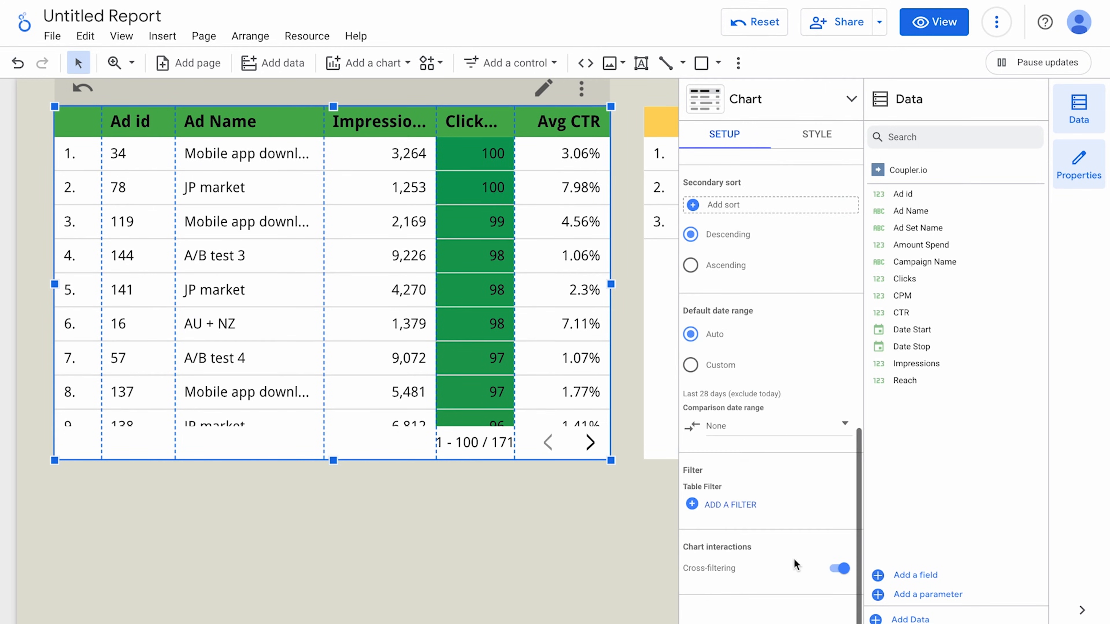
pyautogui.click(731, 505)
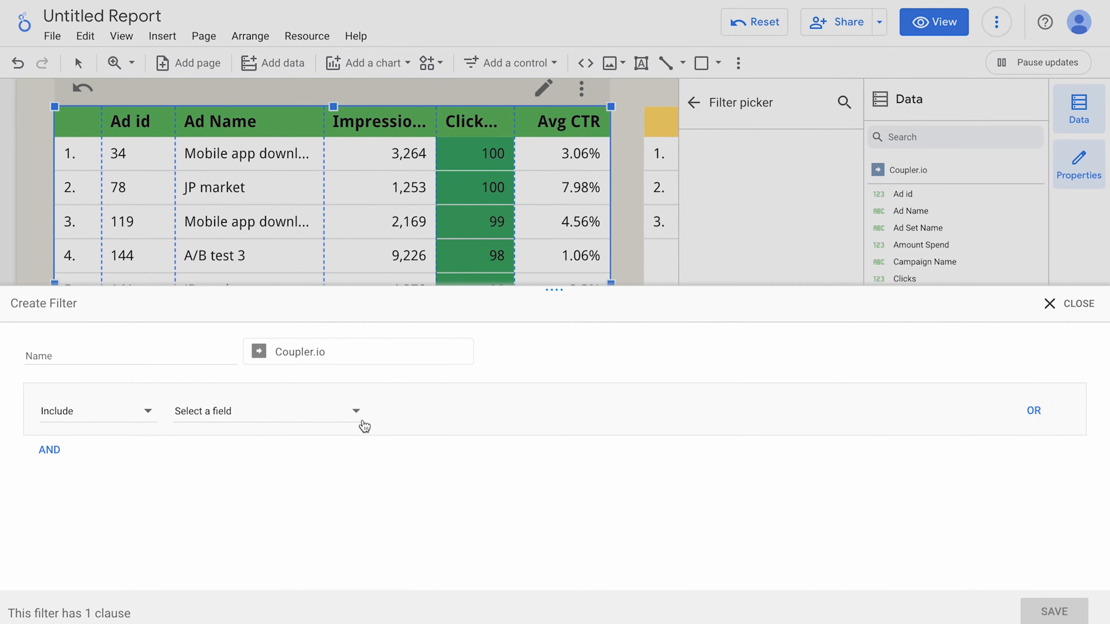
pyautogui.click(183, 415)
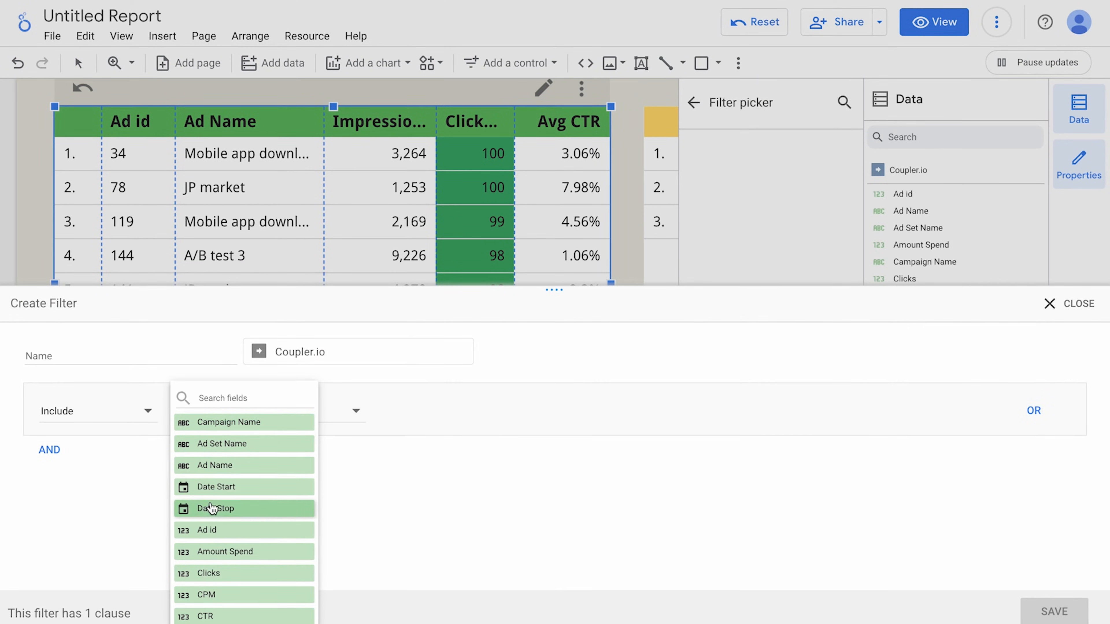
pyautogui.click(216, 573)
pyautogui.click(432, 412)
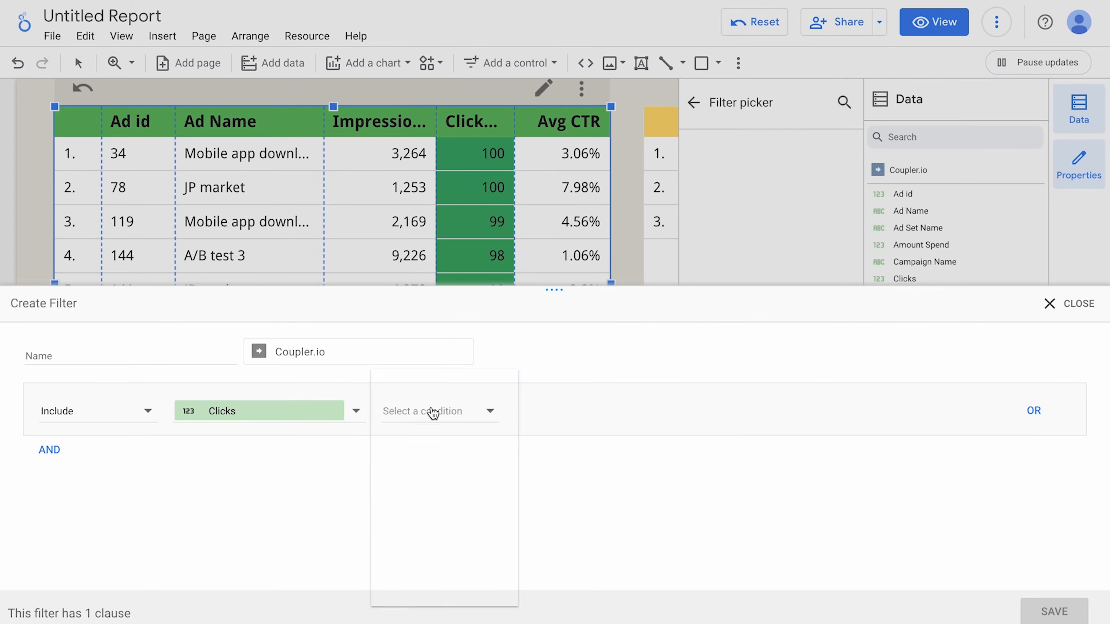
pyautogui.click(435, 497)
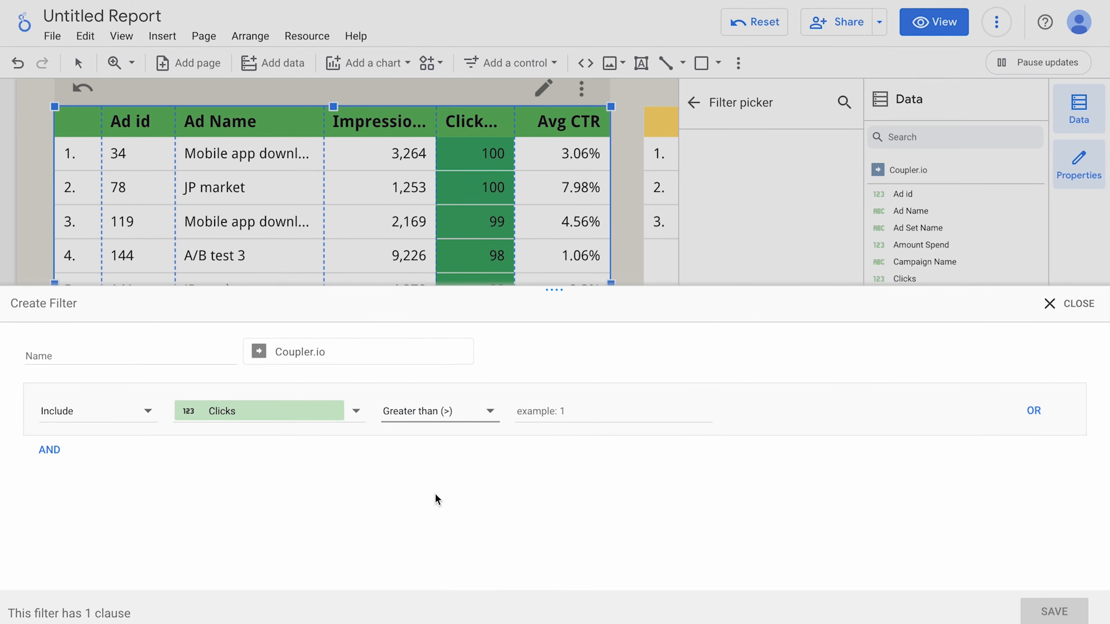
pyautogui.click(578, 415)
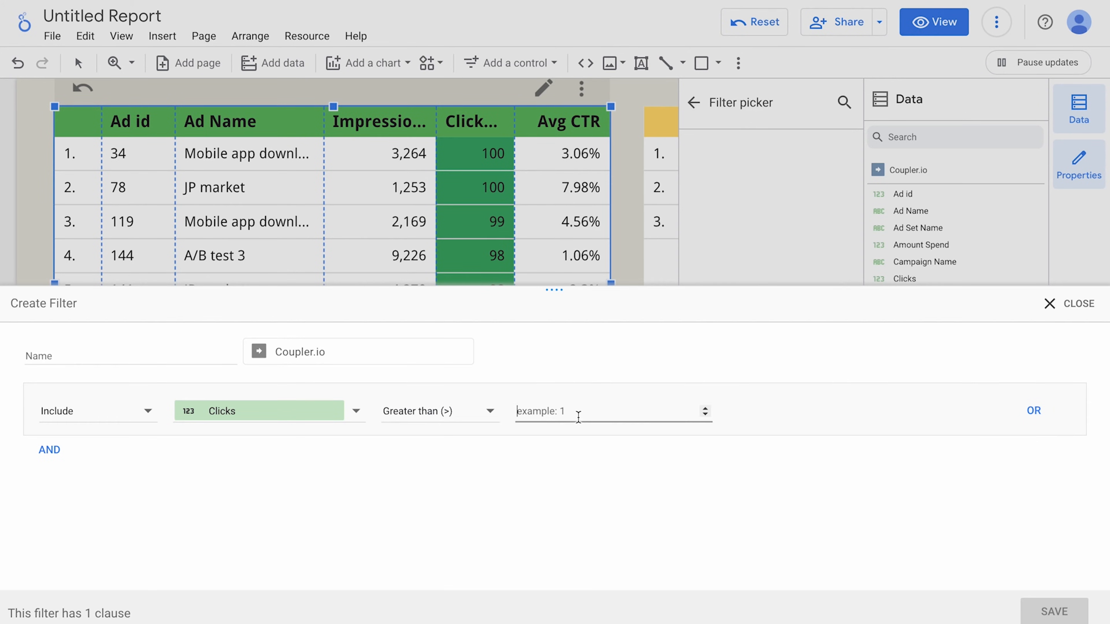
pyautogui.write('80')
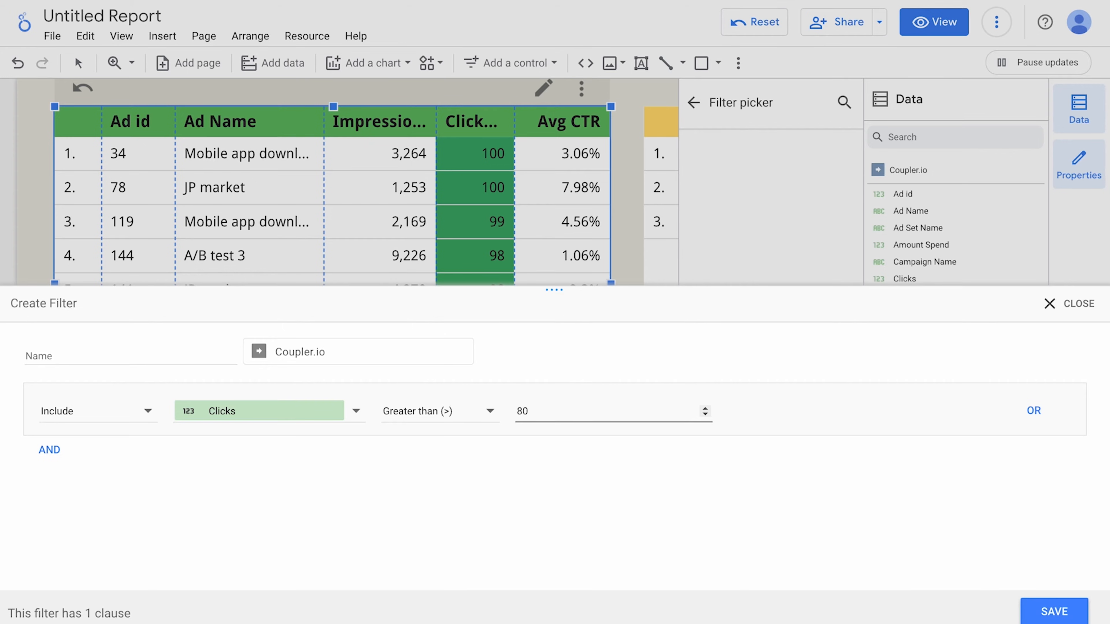
pyautogui.click(1053, 611)
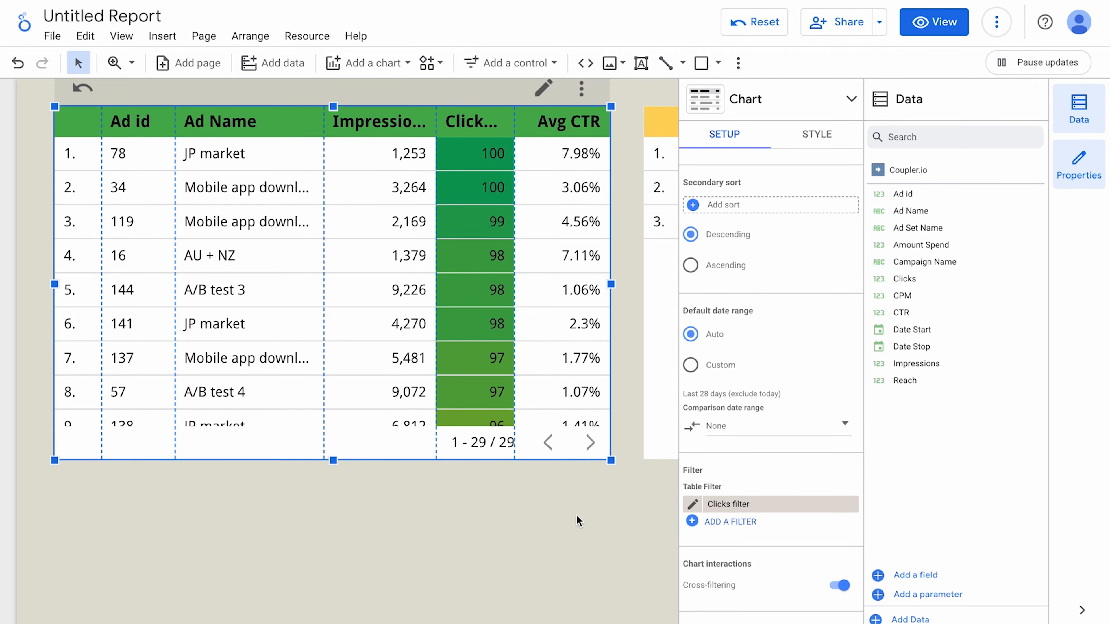
# Rename the filter 'clicks > 80' and save it.
pyautogui.click(691, 505)
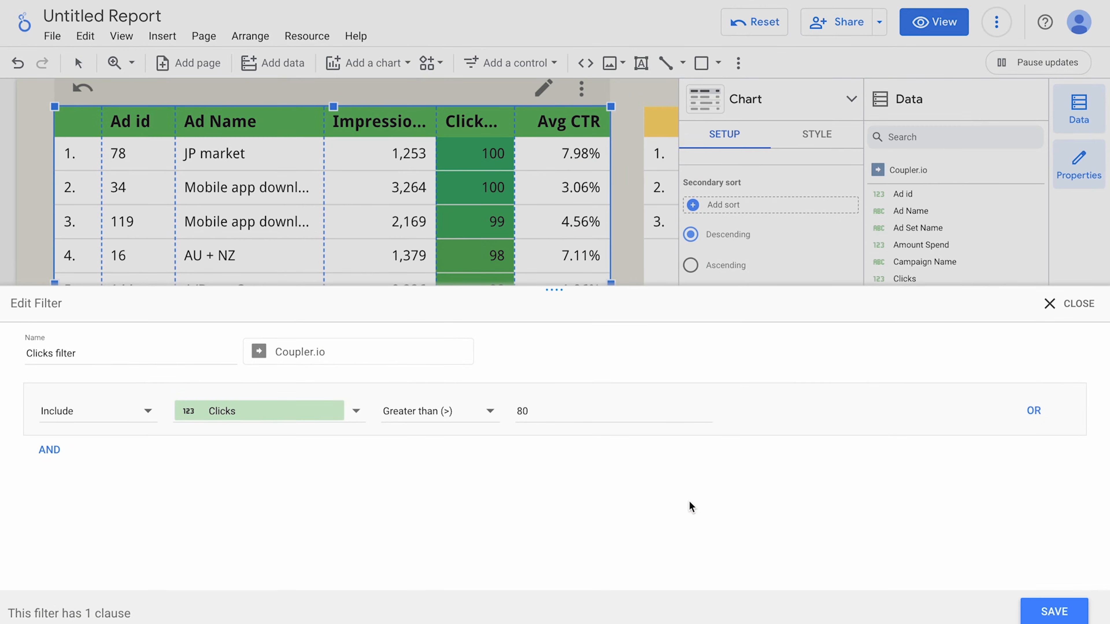
pyautogui.click(129, 345)
pyautogui.hotkey('ctrl', 'a')
pyautogui.write('cl')
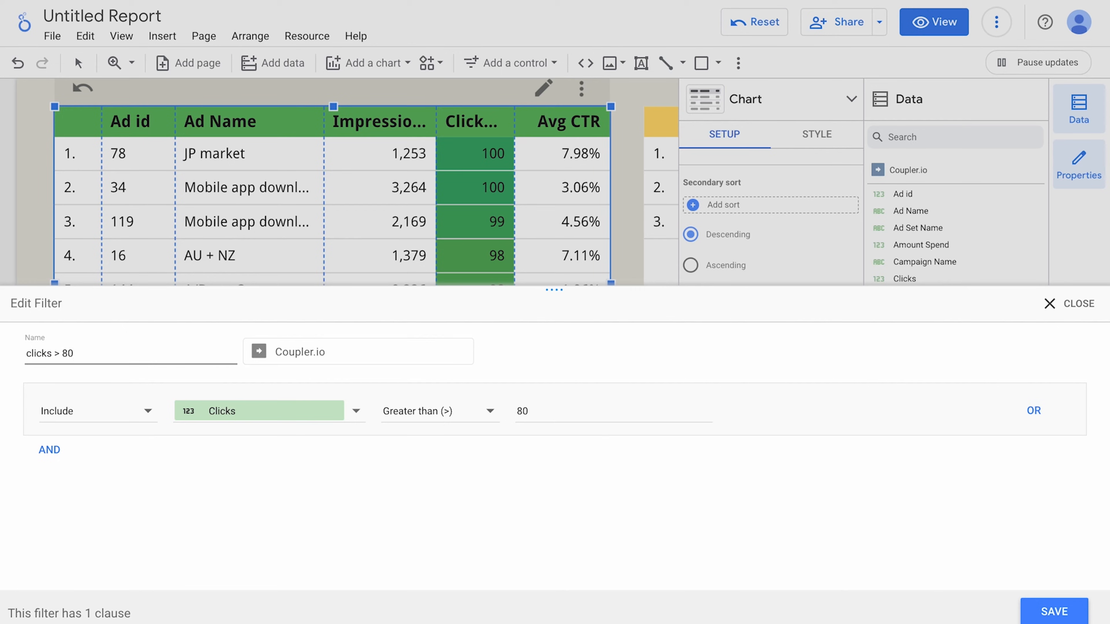
pyautogui.write('icks > 80')
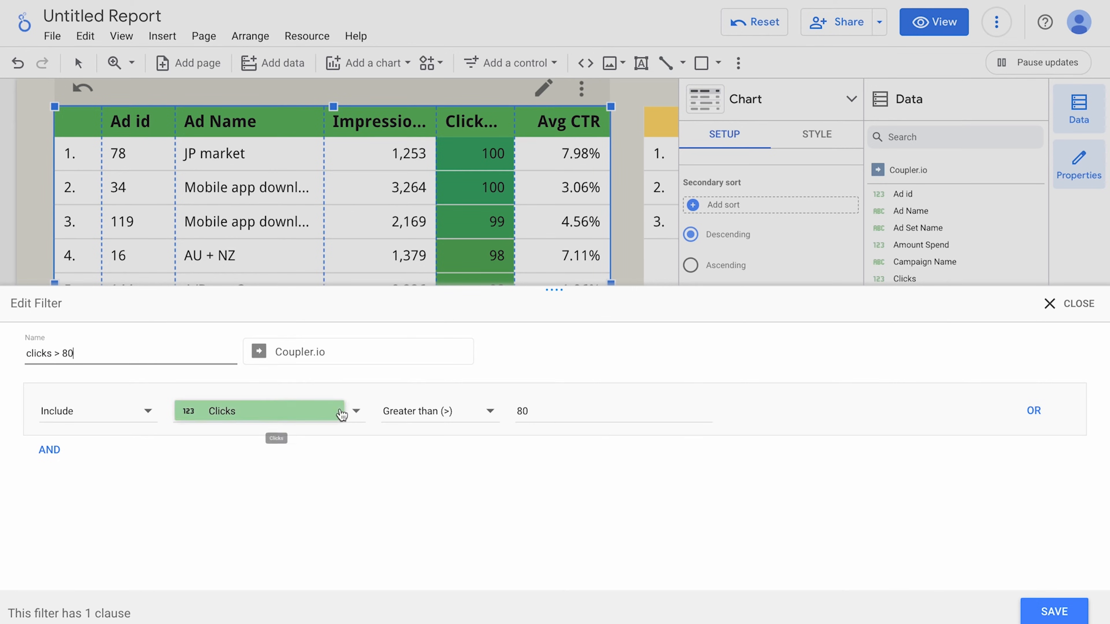
pyautogui.click(1044, 612)
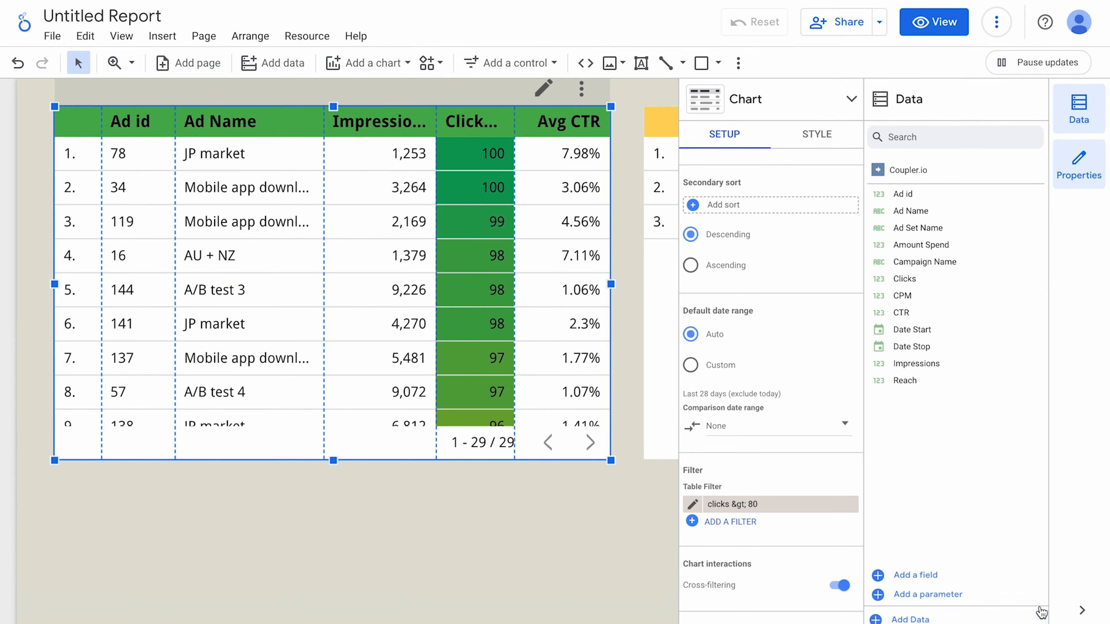
# Check the report's saved filters in Manage filters.
pyautogui.click(323, 39)
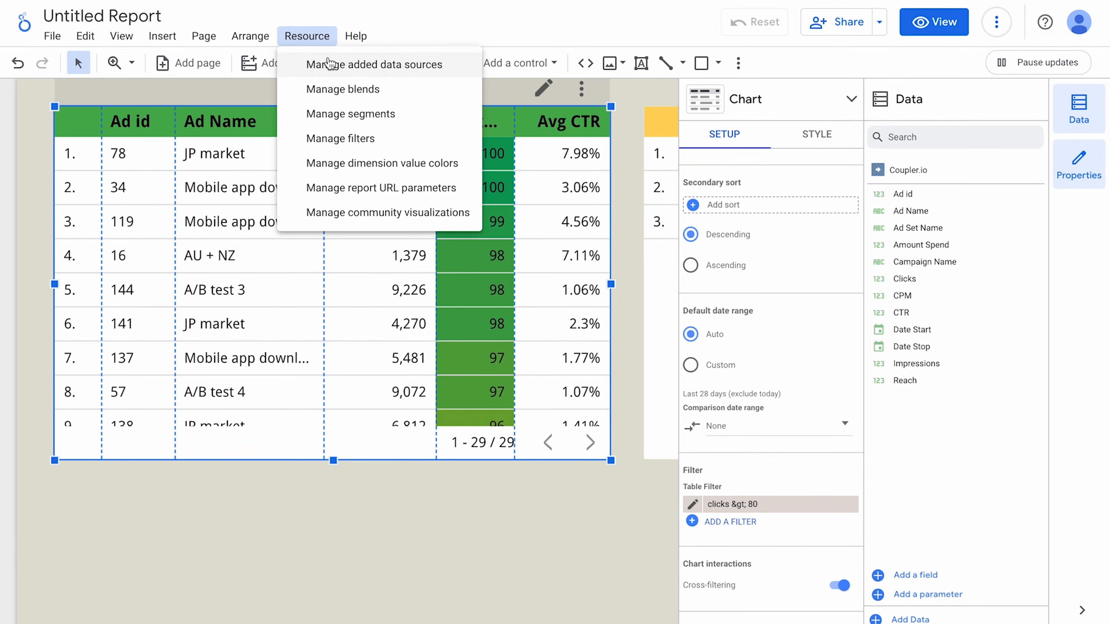
pyautogui.click(339, 139)
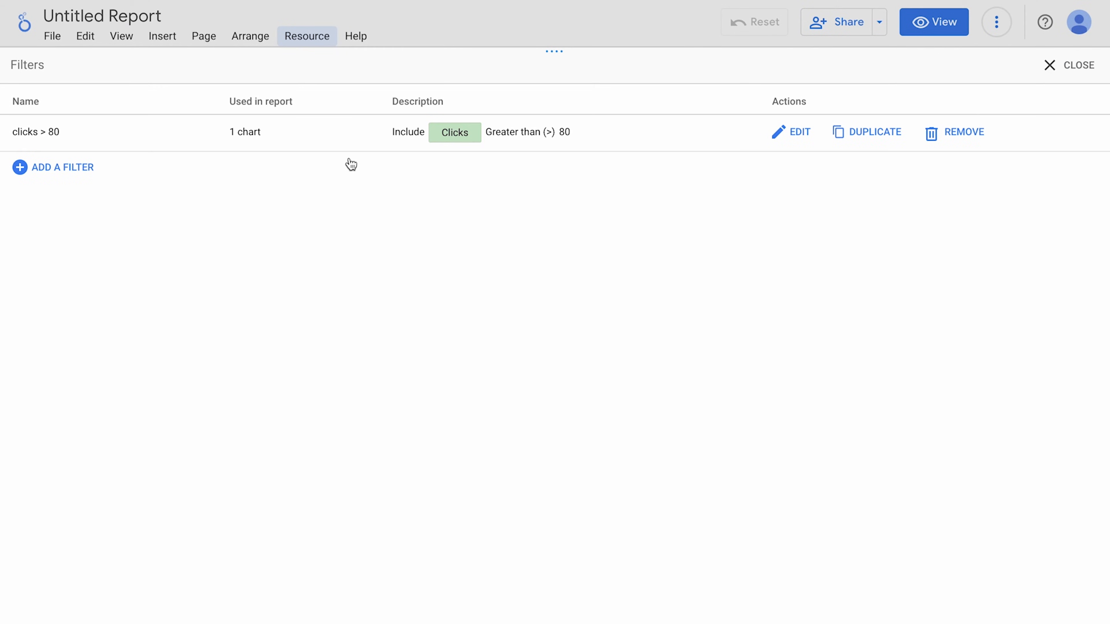
pyautogui.click(1076, 76)
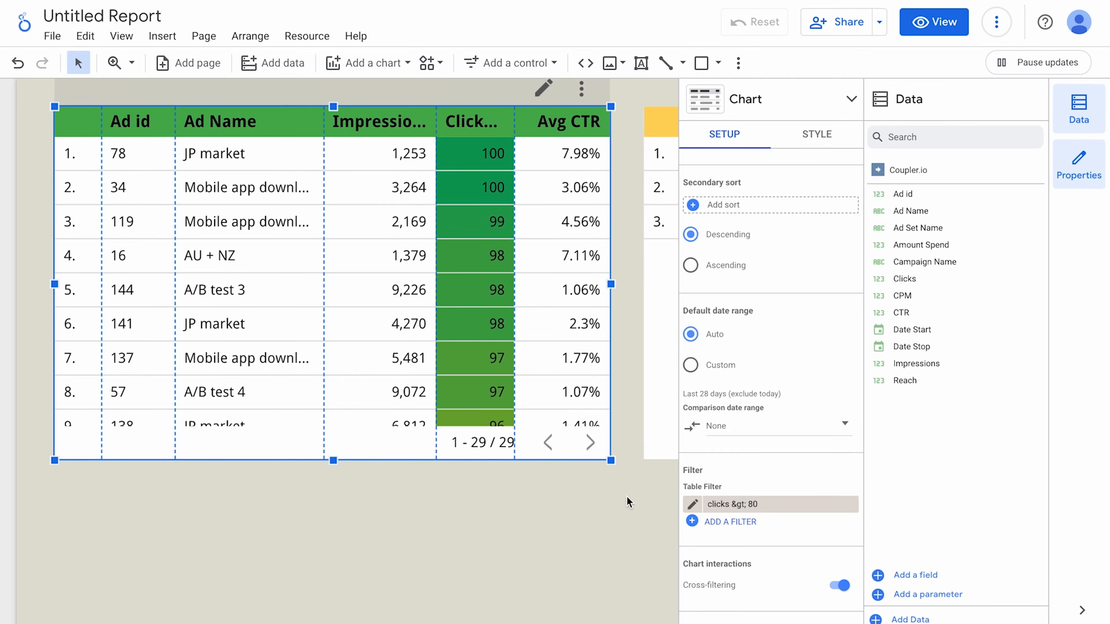
# Select both tables together and move them lower on the page.
pyautogui.click(626, 496)
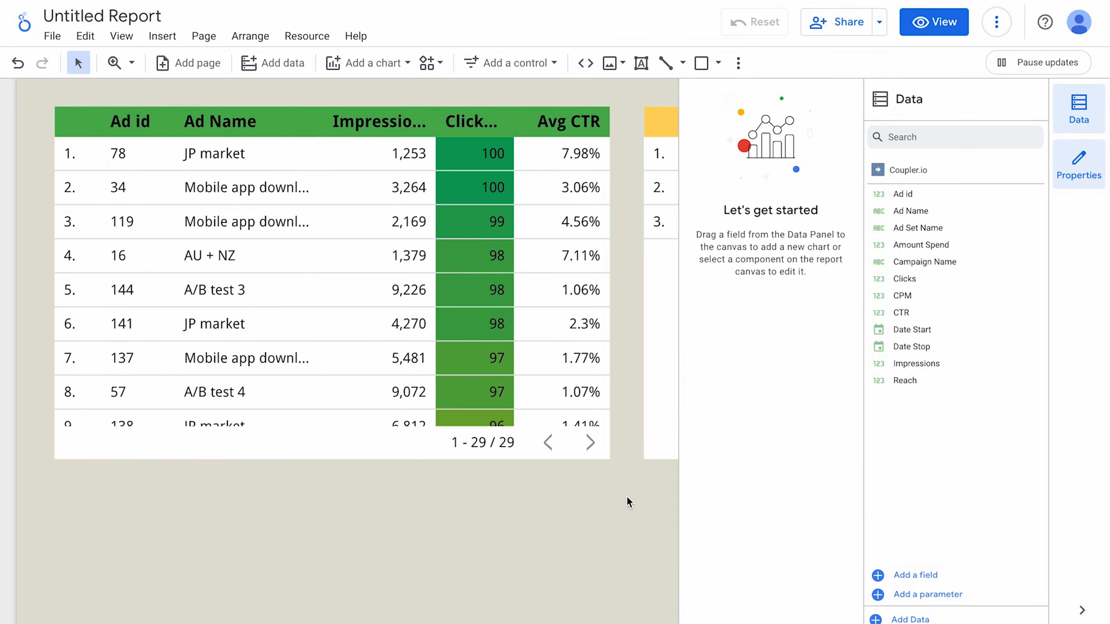
pyautogui.scroll(-5, 626, 496)
pyautogui.moveTo(587, 292); pyautogui.dragTo(56, 93)
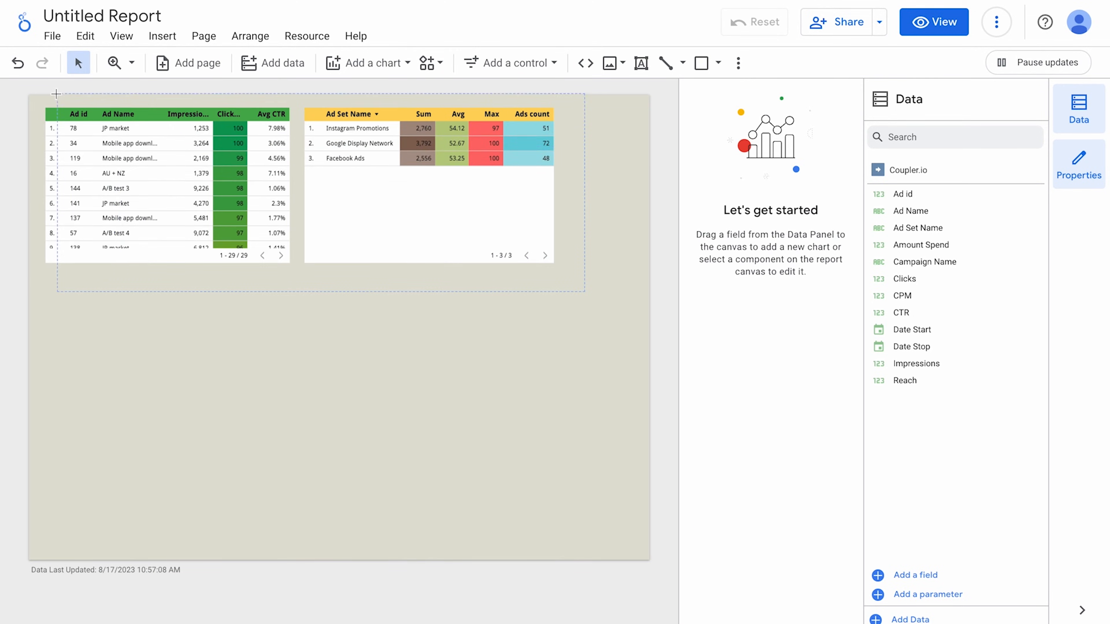
pyautogui.moveTo(133, 154); pyautogui.dragTo(155, 211)
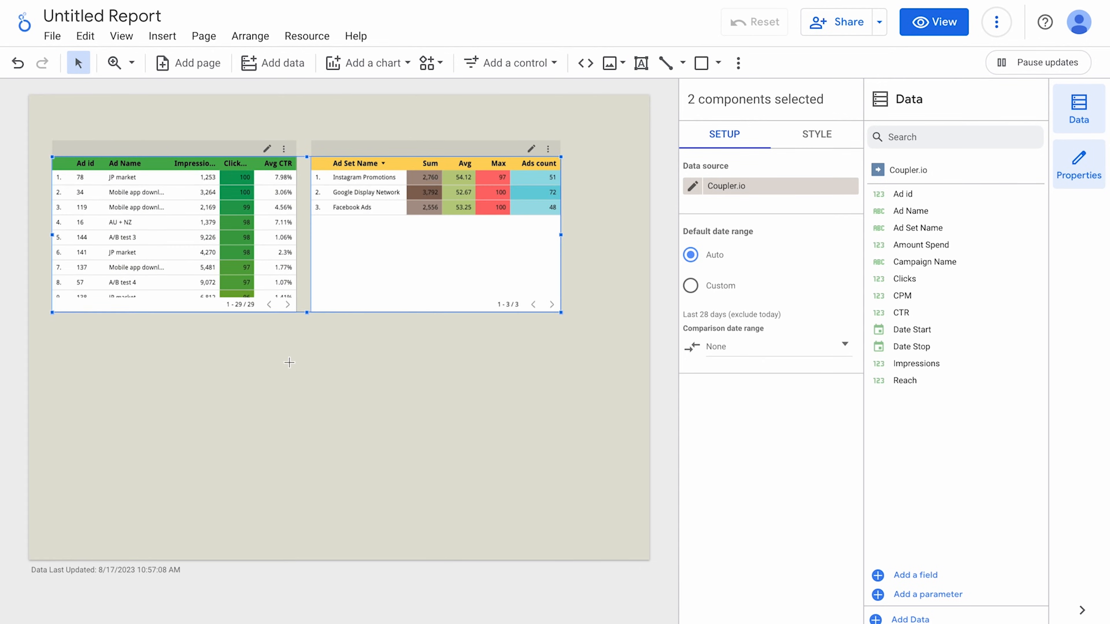
pyautogui.click(288, 366)
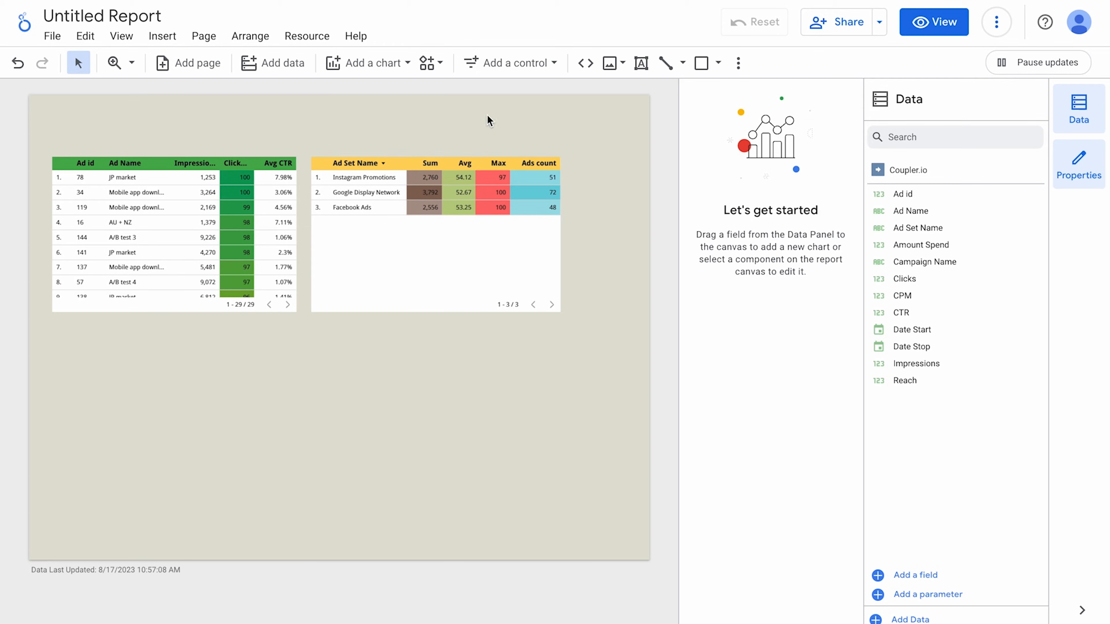
pyautogui.click(512, 63)
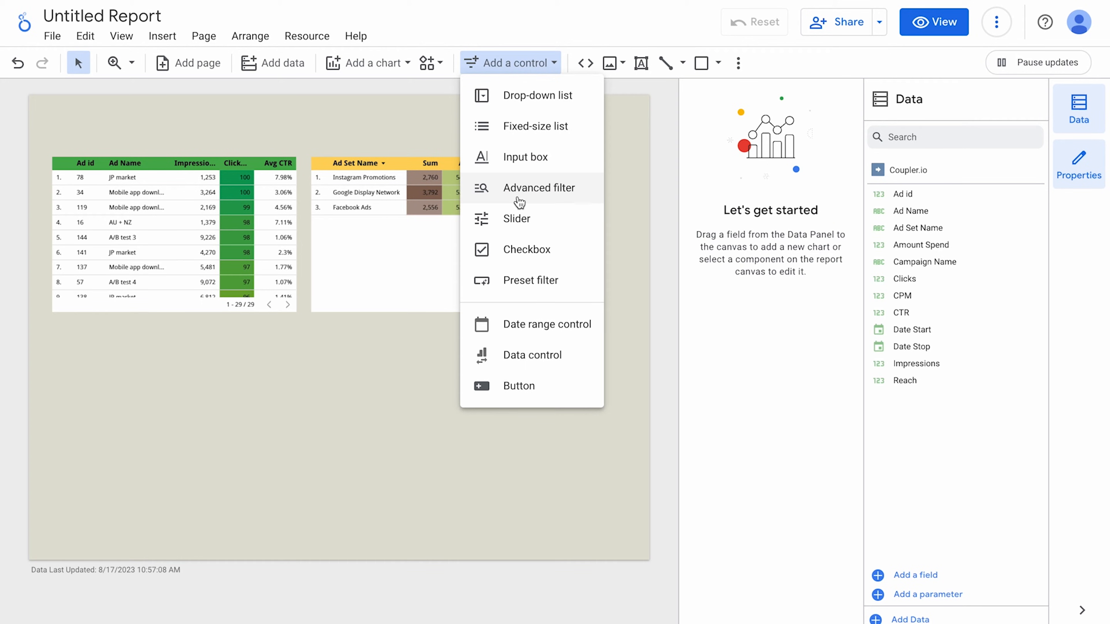
# Add an Ad Name drop-down control at the page's top-left and enlarge it.
pyautogui.click(528, 103)
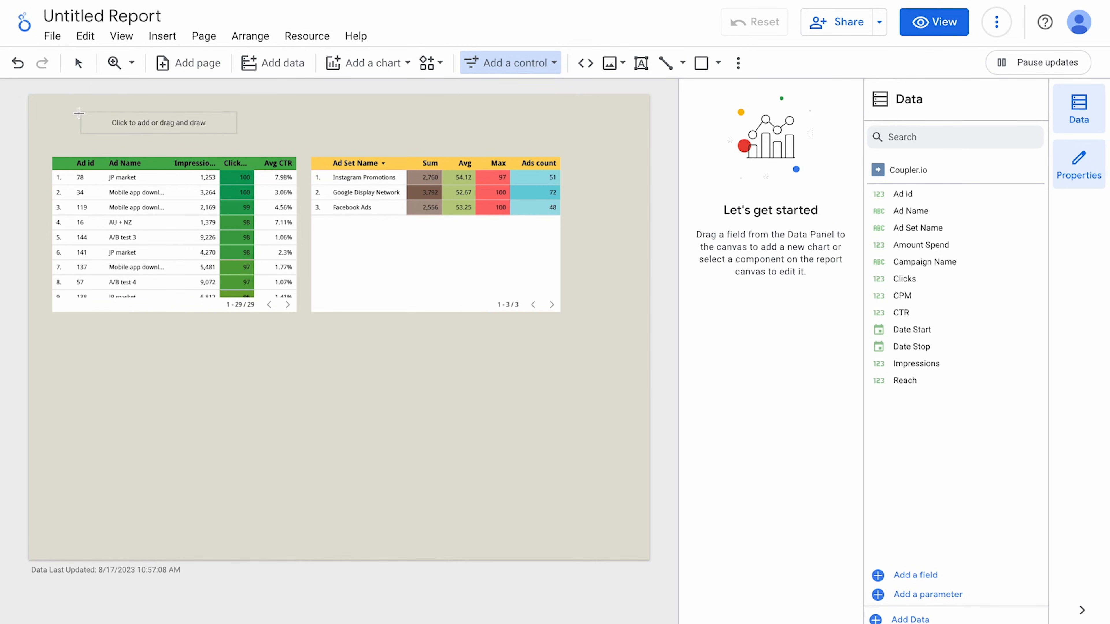
pyautogui.click(55, 108)
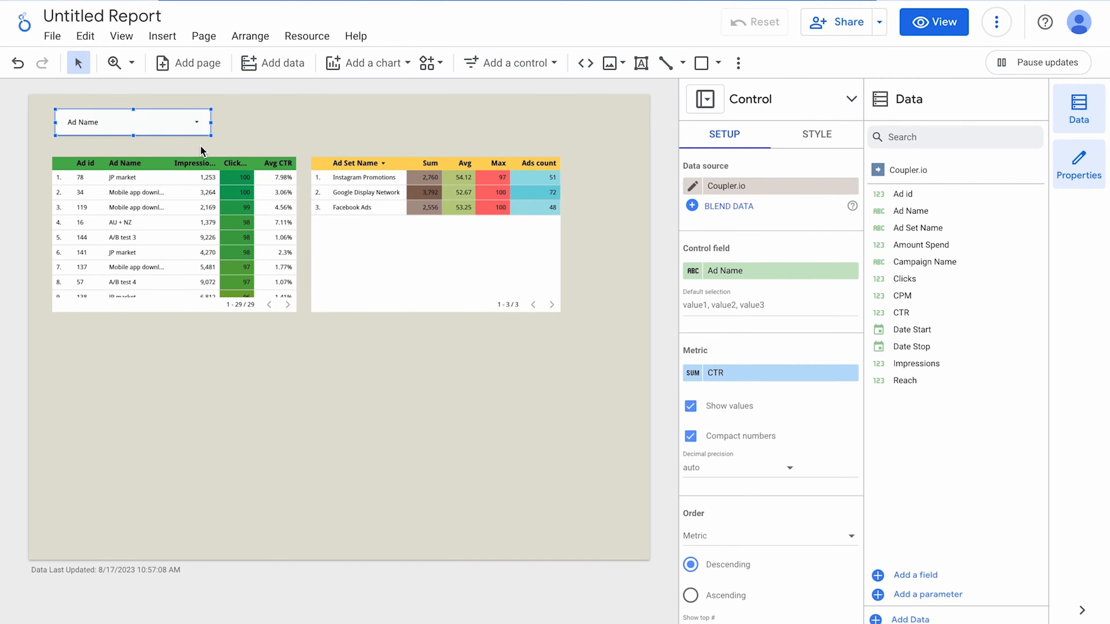
pyautogui.moveTo(211, 136); pyautogui.dragTo(235, 143)
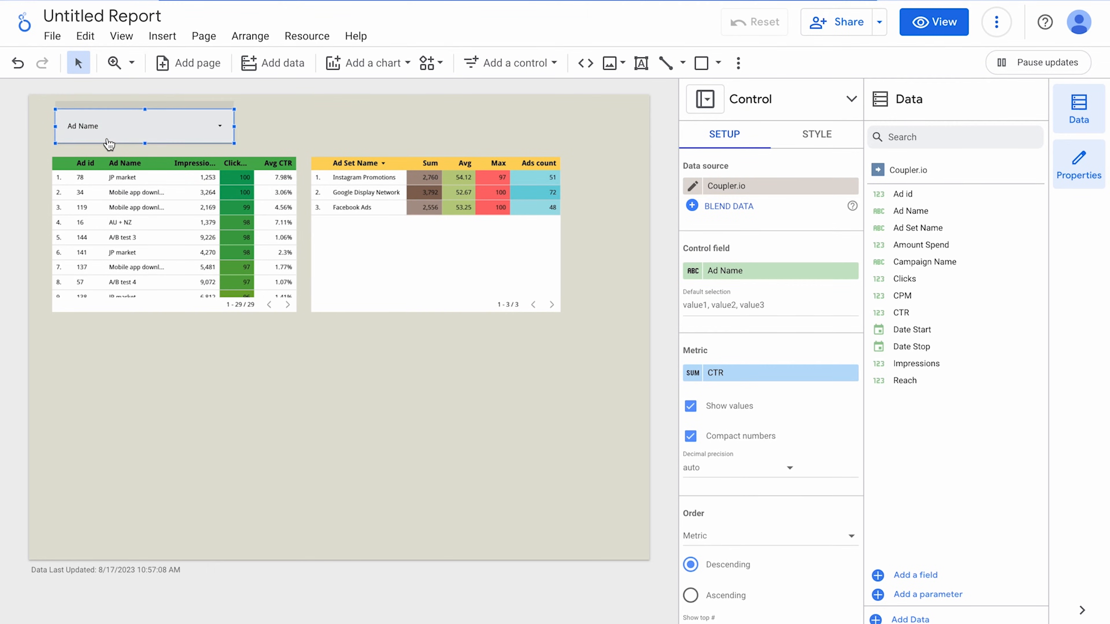
pyautogui.scroll(5, 109, 144)
pyautogui.scroll(2, 163, 195)
pyautogui.hscroll(-2, 163, 194)
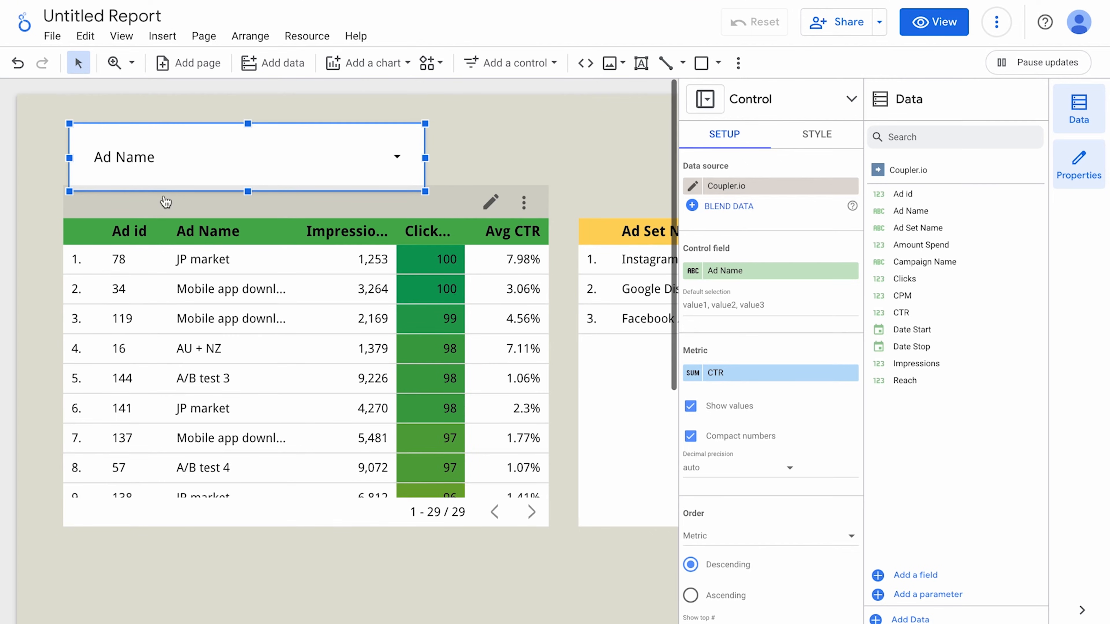
# Test the drop-down by filtering to only AU + NZ, then reselect all ad names.
pyautogui.click(265, 173)
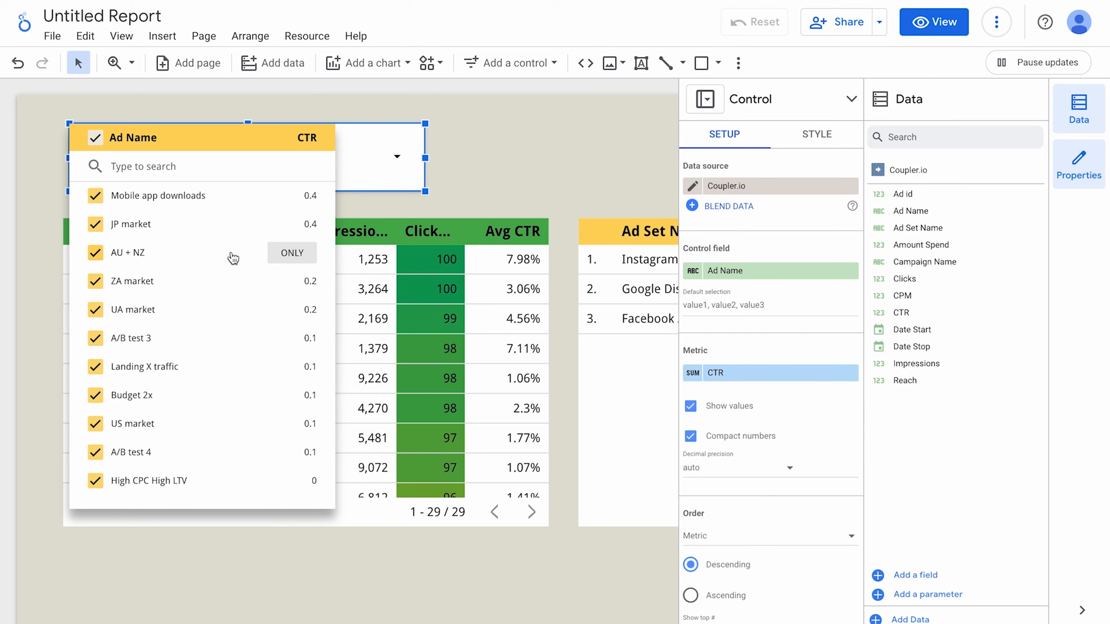
pyautogui.click(279, 256)
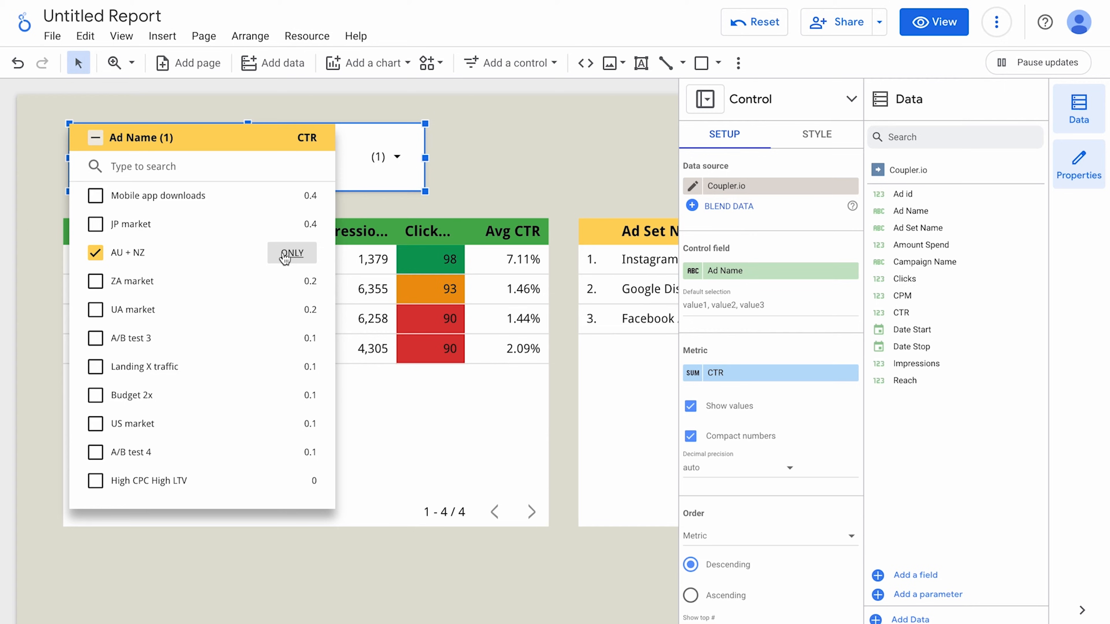
pyautogui.click(95, 139)
pyautogui.click(467, 166)
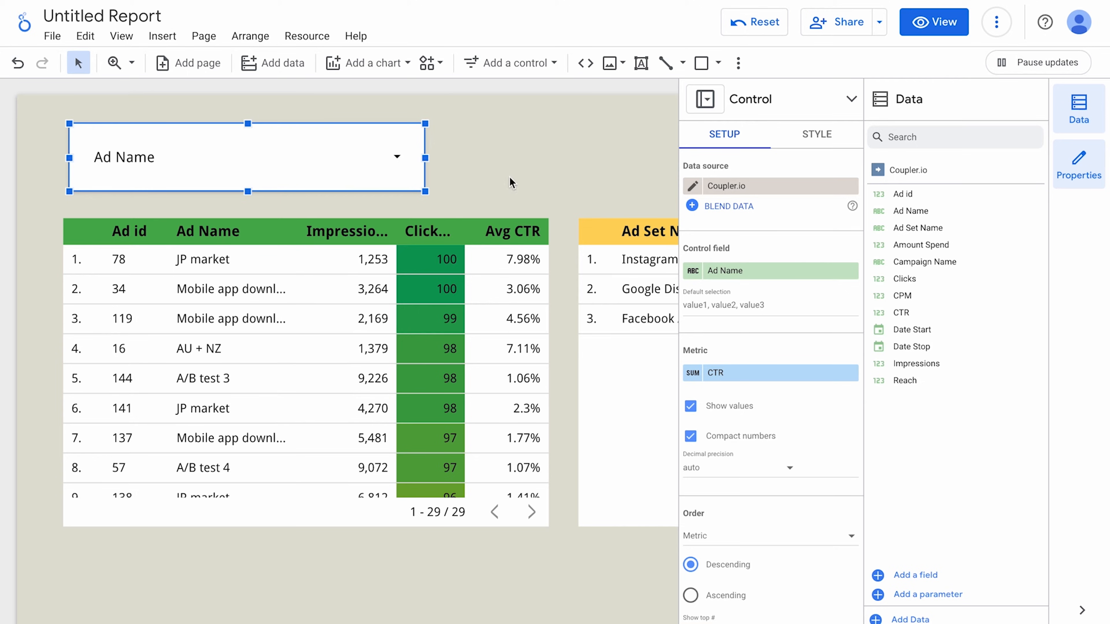
# Make the drop-down filter by Campaign Name, renamed 'Campaign', with Clicks as its metric.
pyautogui.click(727, 269)
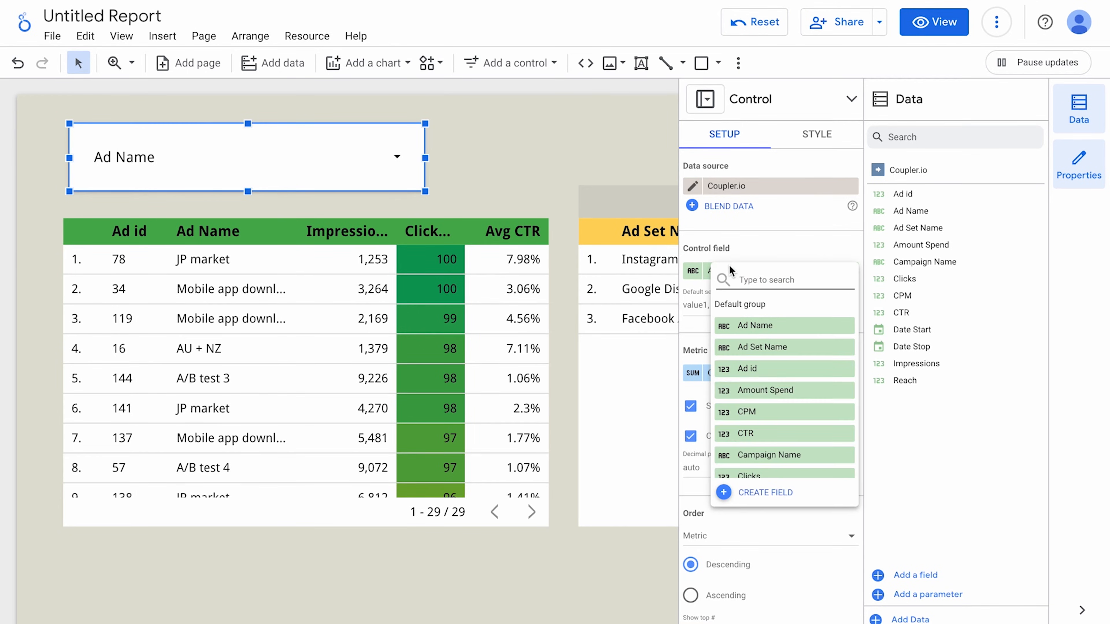
pyautogui.click(776, 448)
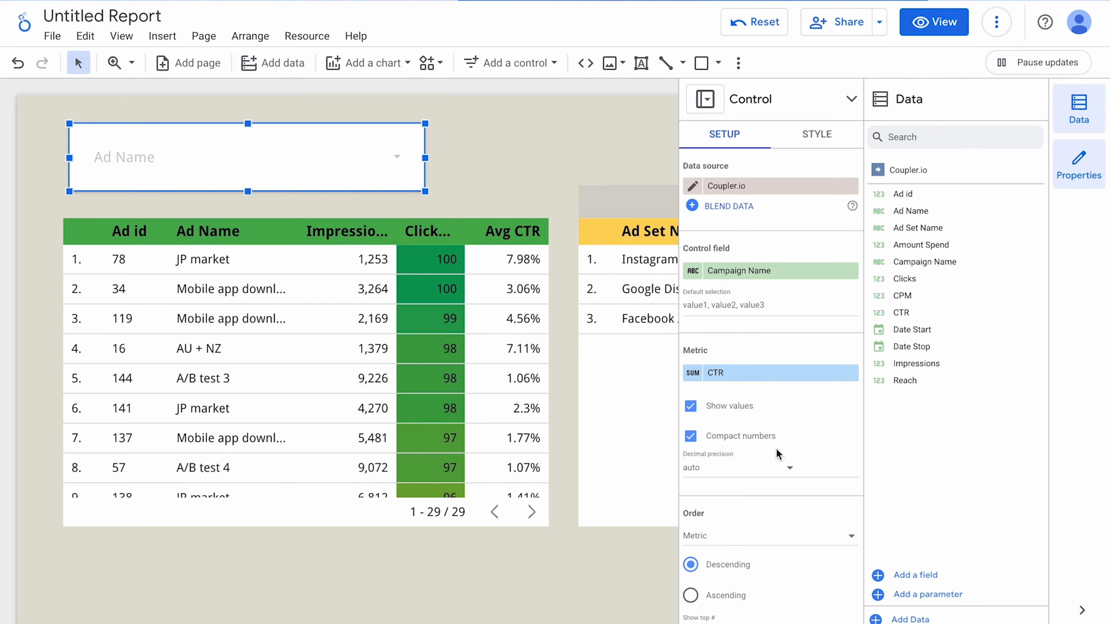
pyautogui.click(691, 279)
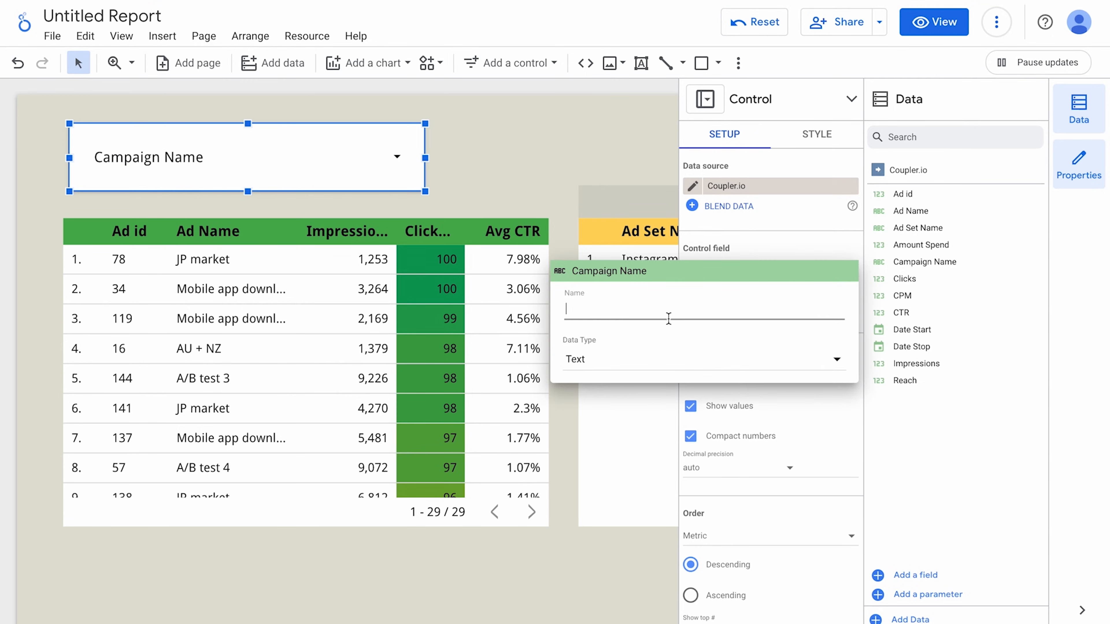
pyautogui.write('Campaign')
pyautogui.click(615, 168)
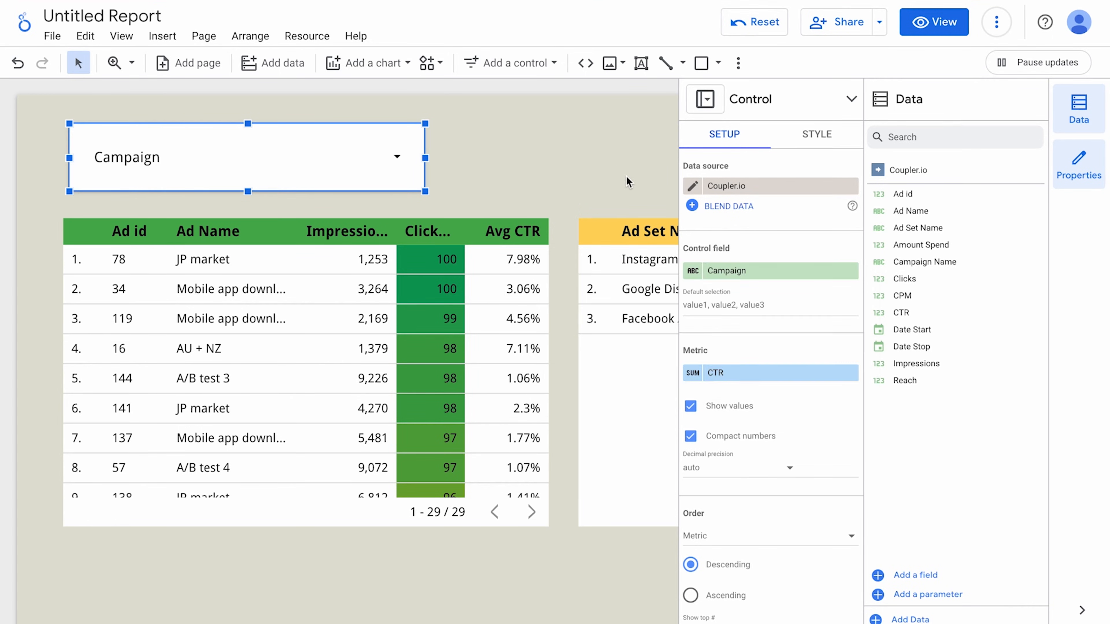
pyautogui.click(393, 156)
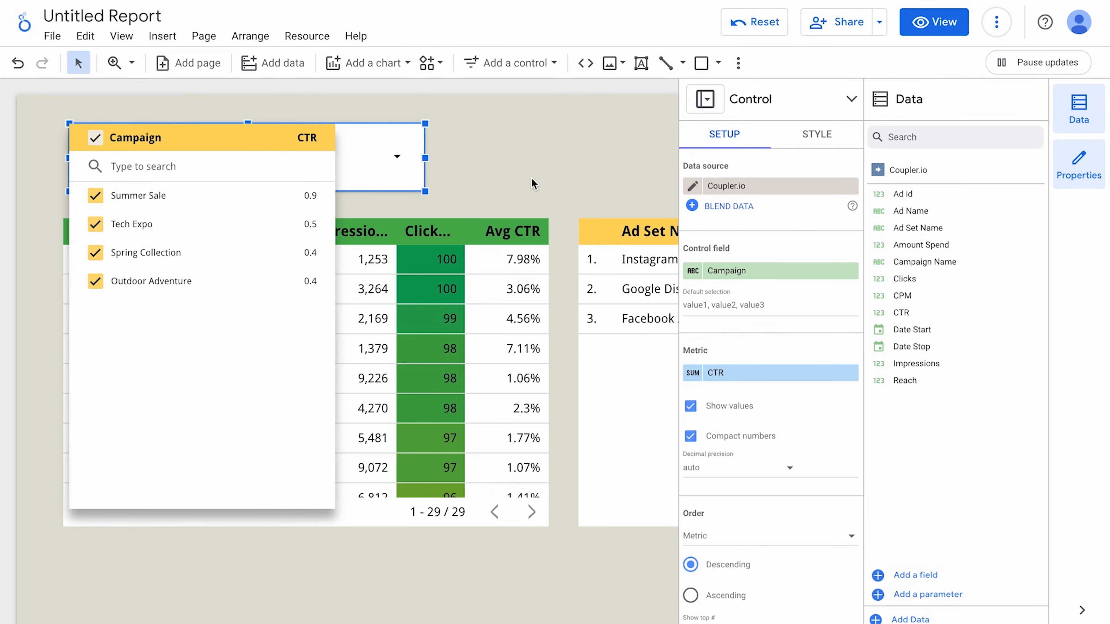
pyautogui.click(727, 375)
pyautogui.click(727, 375)
pyautogui.scroll(-2, 772, 505)
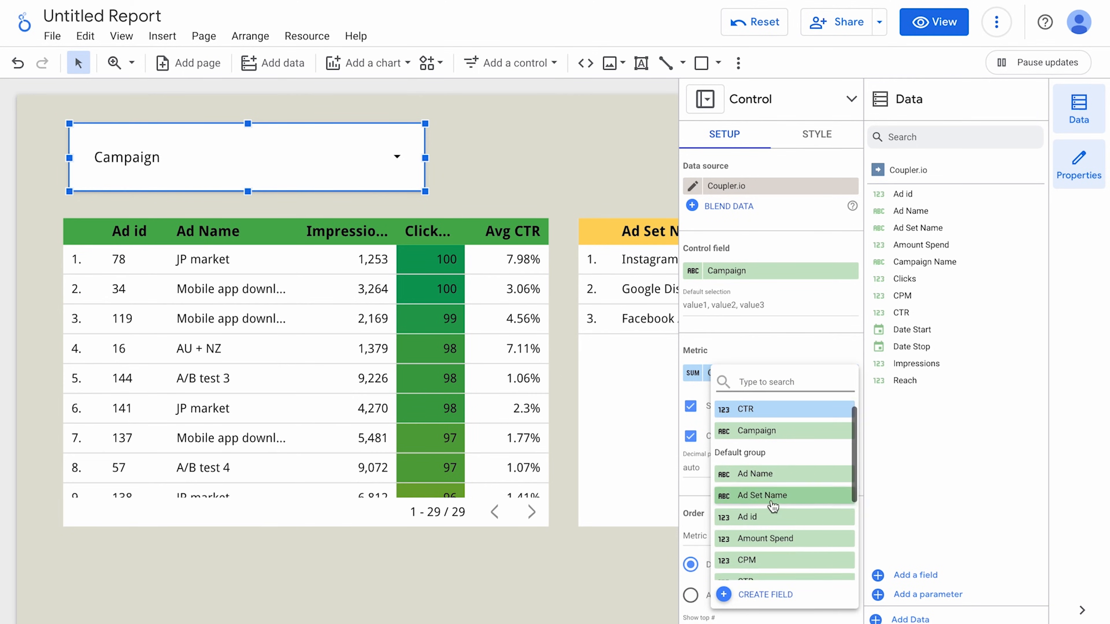
pyautogui.click(769, 565)
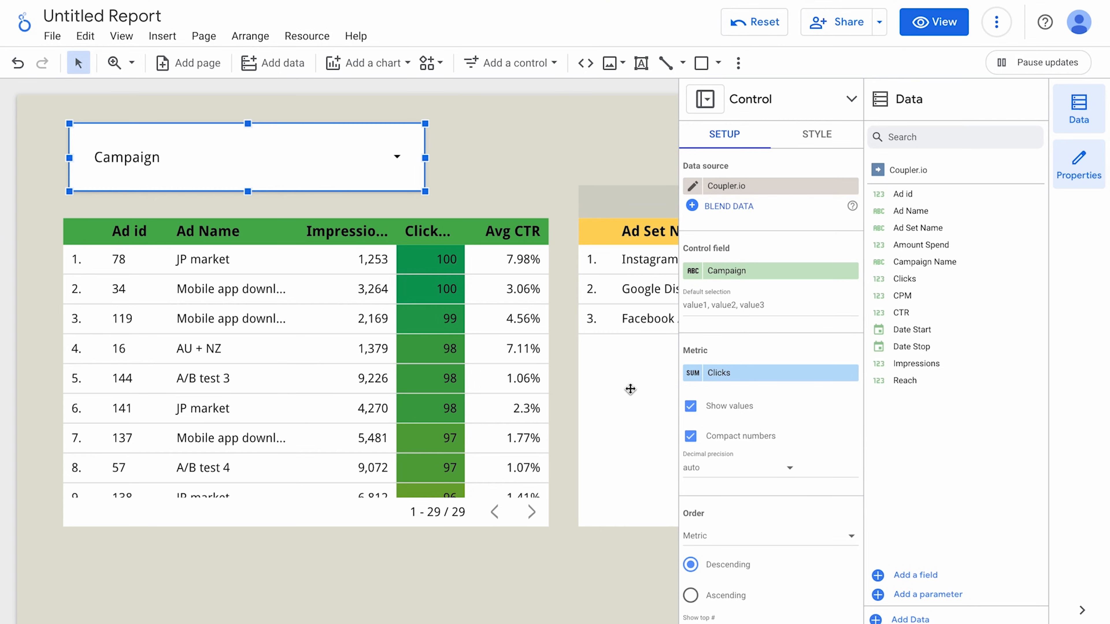
# Paste a copy of the control beside the original and set its field to Ad Name.
pyautogui.hscroll(3, 350, 171)
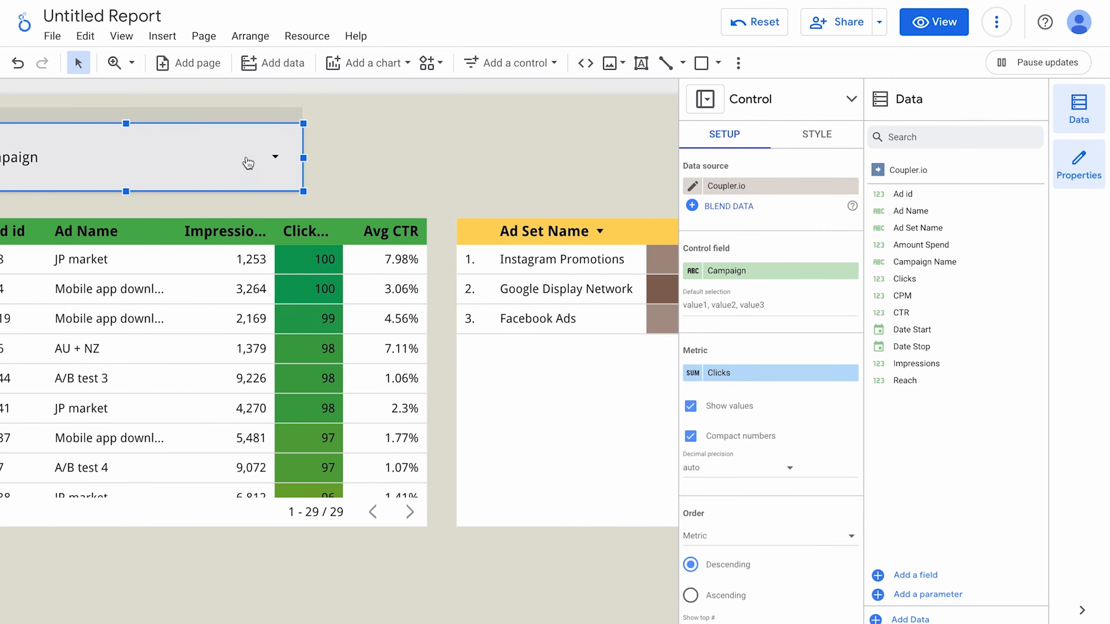
pyautogui.rightClick(247, 158)
pyautogui.click(272, 270)
pyautogui.moveTo(228, 174); pyautogui.dragTo(574, 151)
pyautogui.click(574, 151)
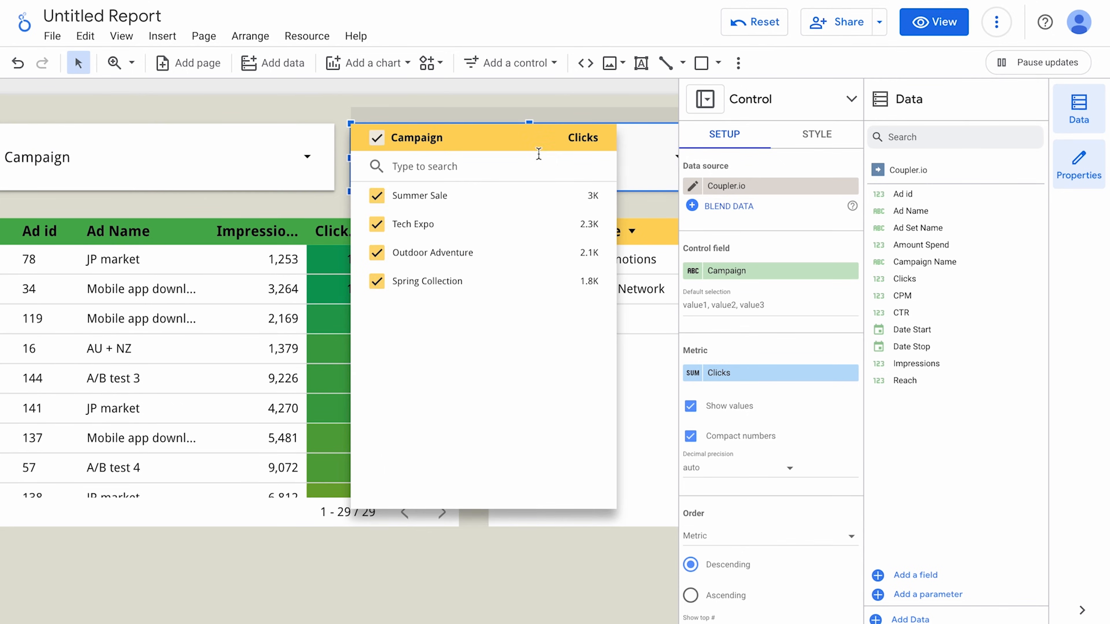
pyautogui.click(739, 271)
pyautogui.click(756, 387)
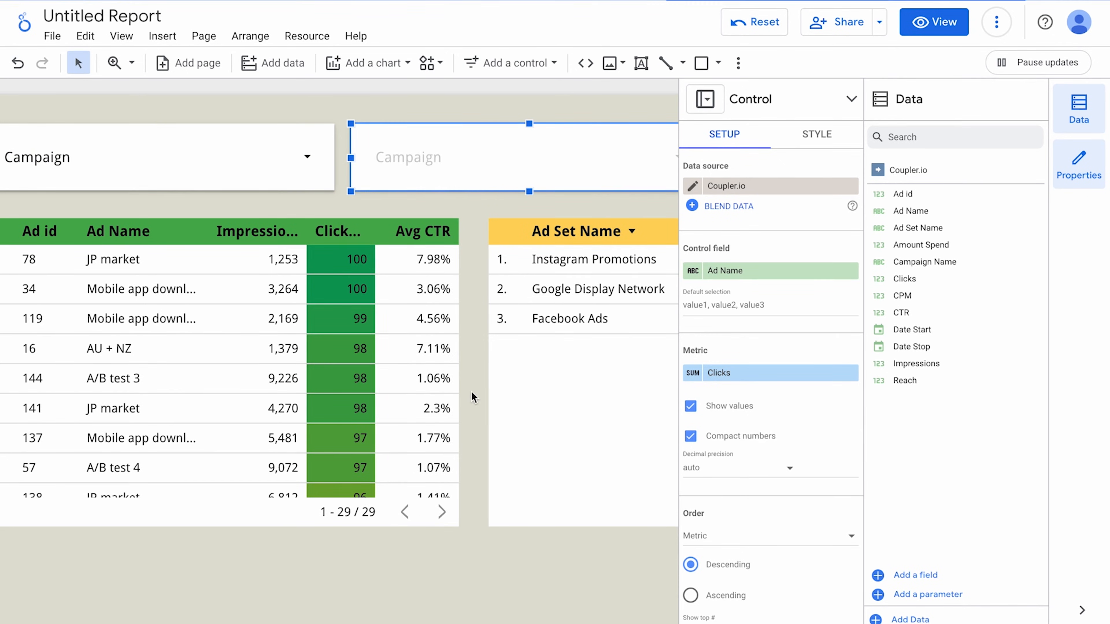
pyautogui.hotkey('ctrl', 'alt', '0')
# Add a date range control to the page beside the drop-downs.
pyautogui.click(436, 429)
pyautogui.click(516, 62)
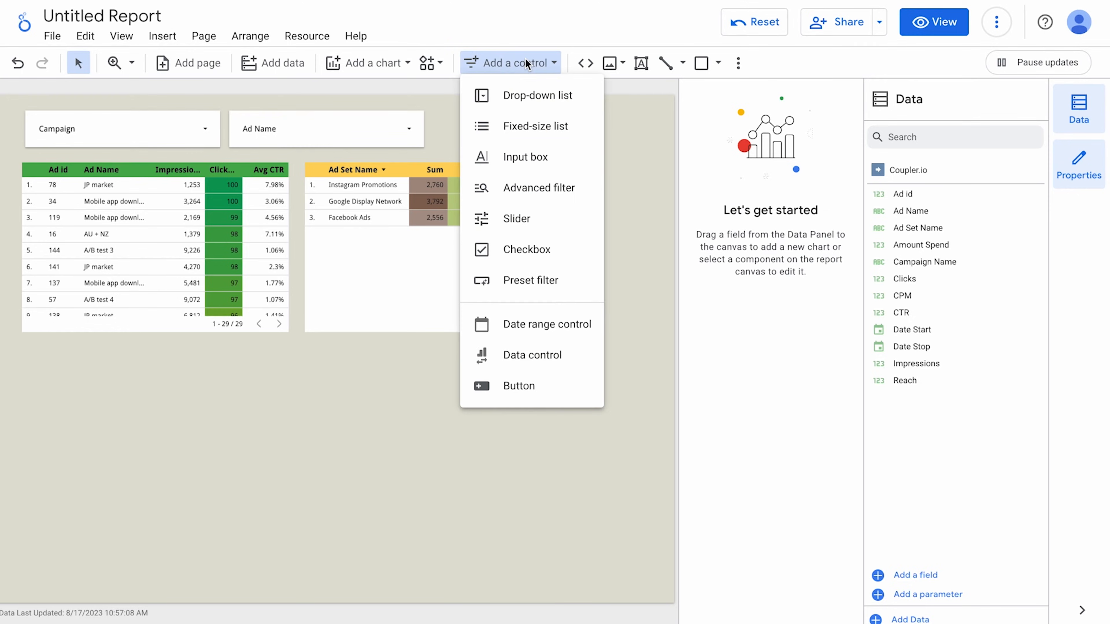
pyautogui.click(536, 95)
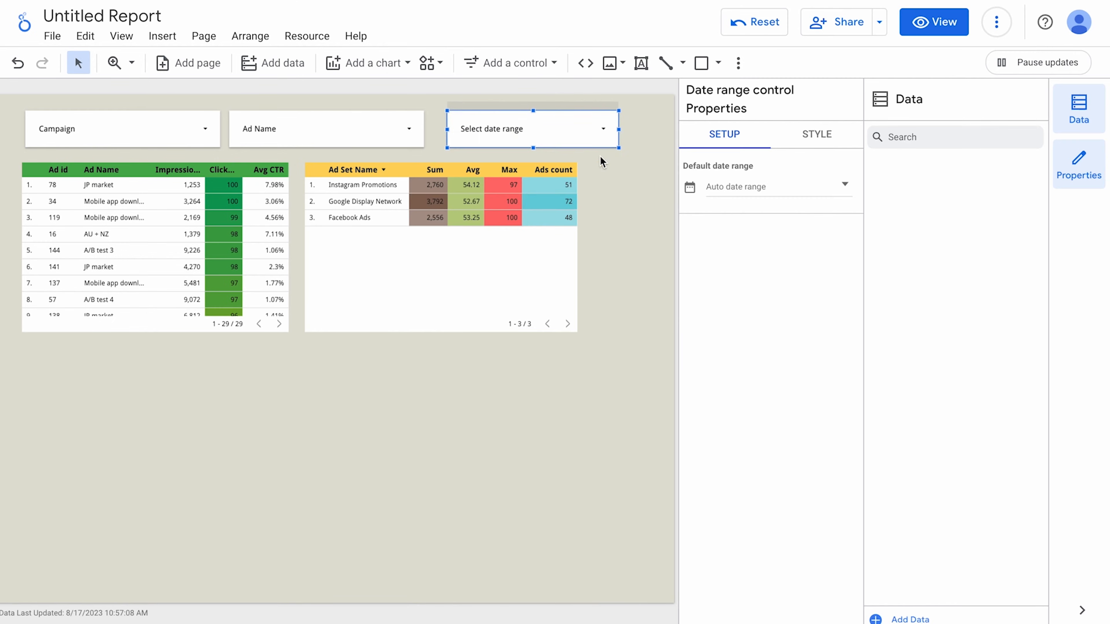
pyautogui.scroll(5, 565, 157)
pyautogui.scroll(2, 505, 265)
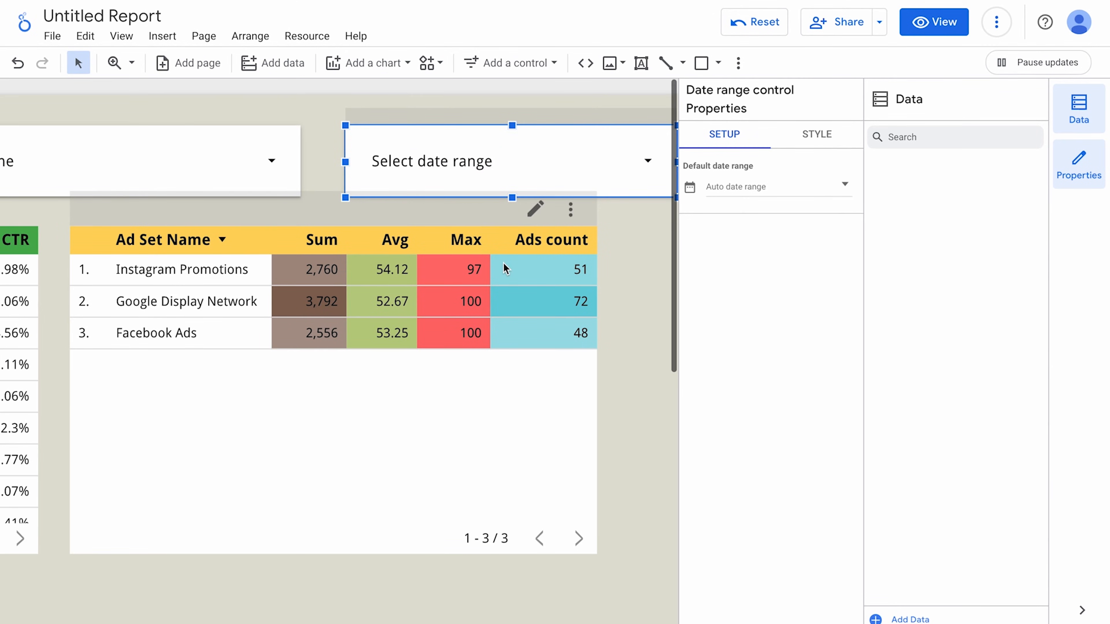
pyautogui.click(498, 184)
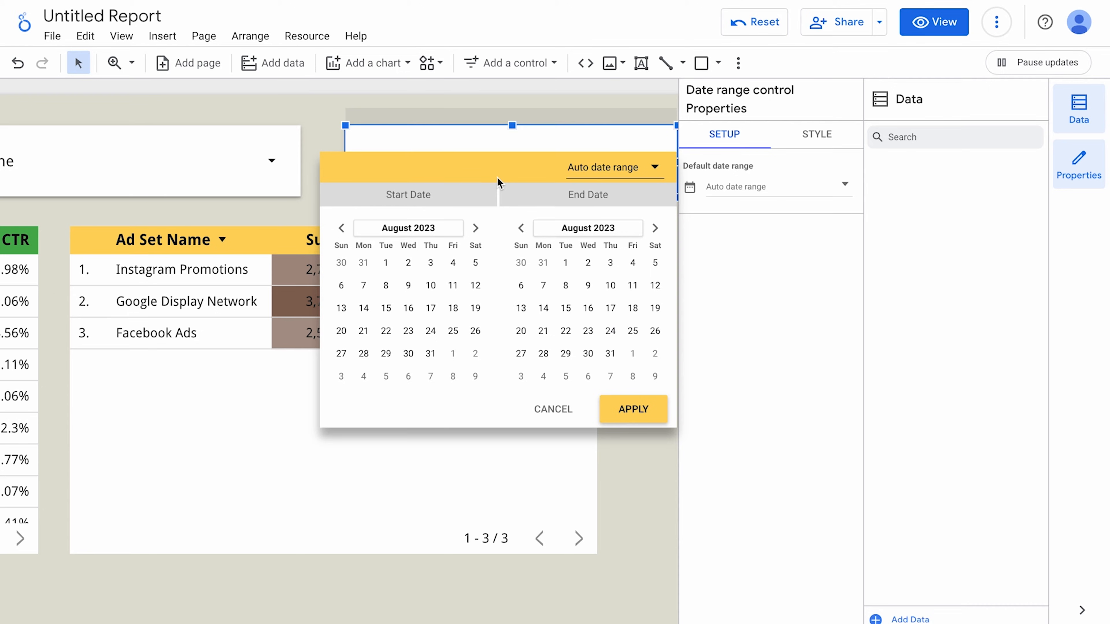
# Try an advanced 30-day range, then apply Last quarter (Apr 1 – Jun 30, 2023).
pyautogui.click(586, 176)
pyautogui.scroll(8, 627, 80)
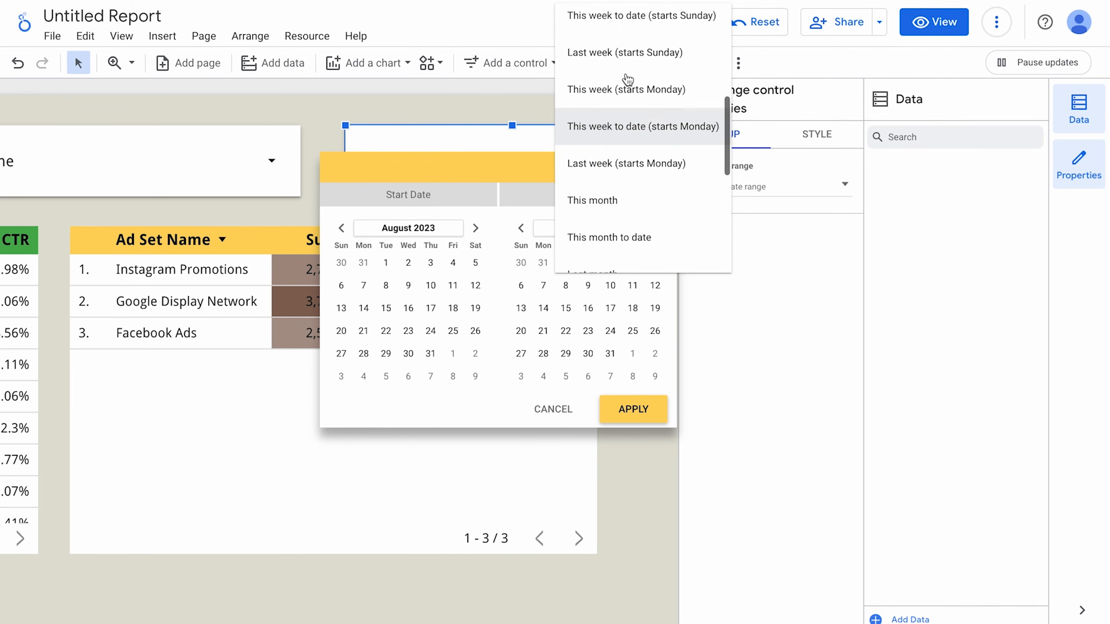
pyautogui.scroll(2, 627, 80)
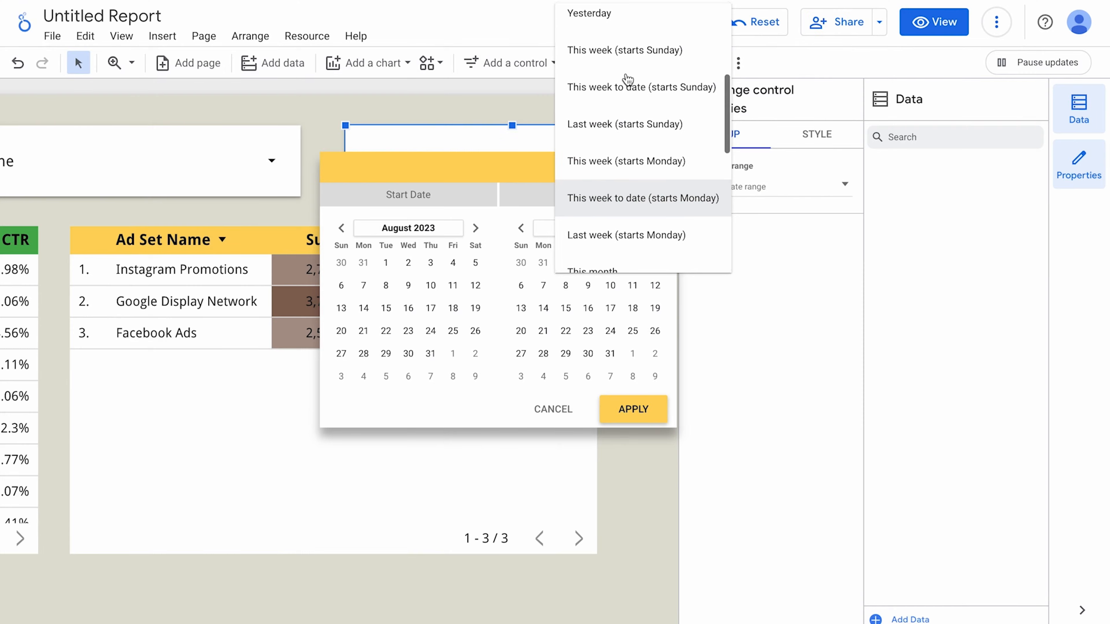
pyautogui.scroll(5, 627, 81)
pyautogui.scroll(-10, 627, 80)
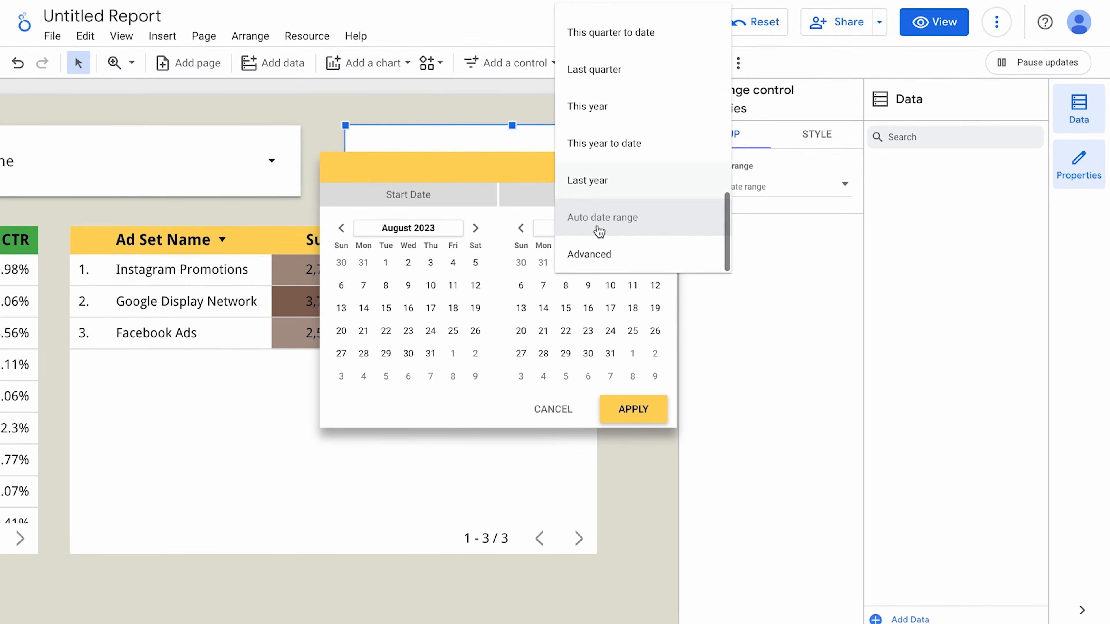
pyautogui.click(593, 262)
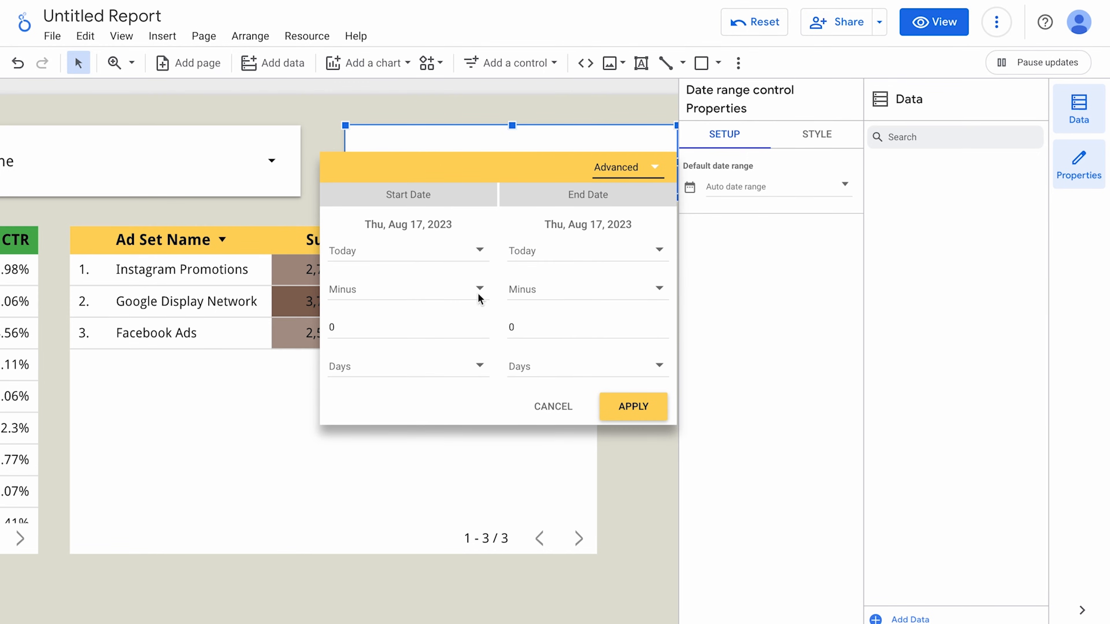
pyautogui.click(390, 327)
pyautogui.press('BackSpace')
pyautogui.write('30')
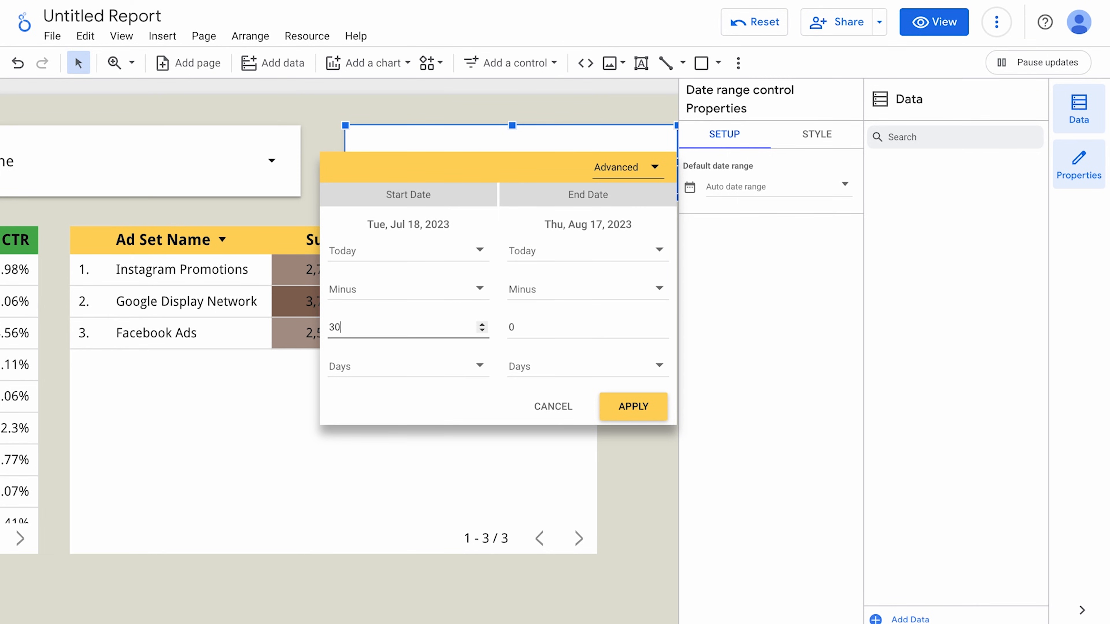
pyautogui.click(618, 180)
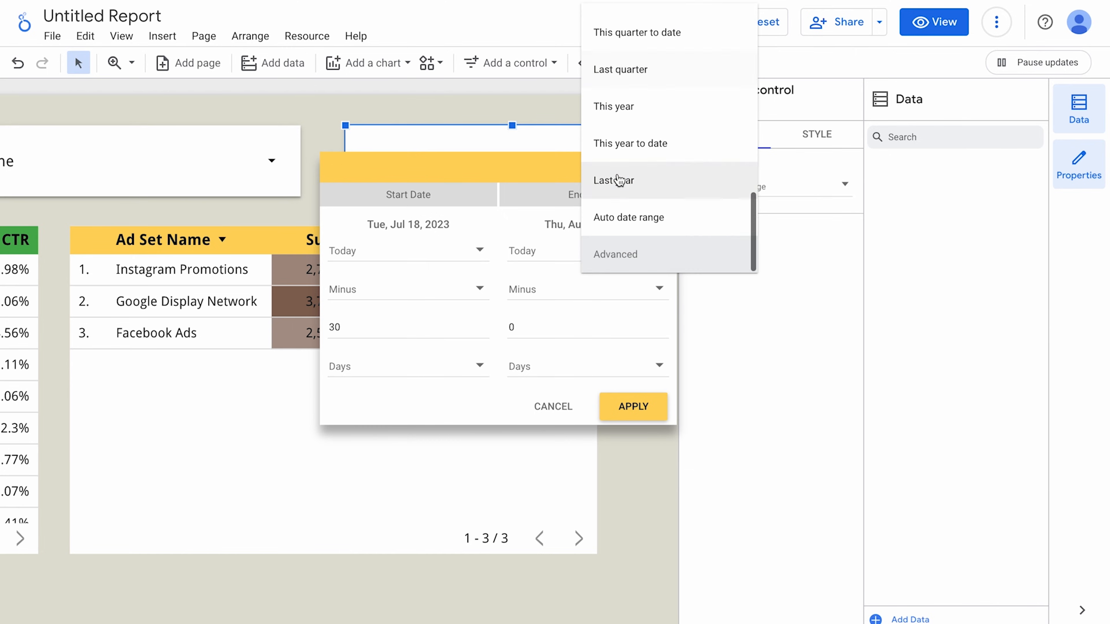
pyautogui.click(637, 71)
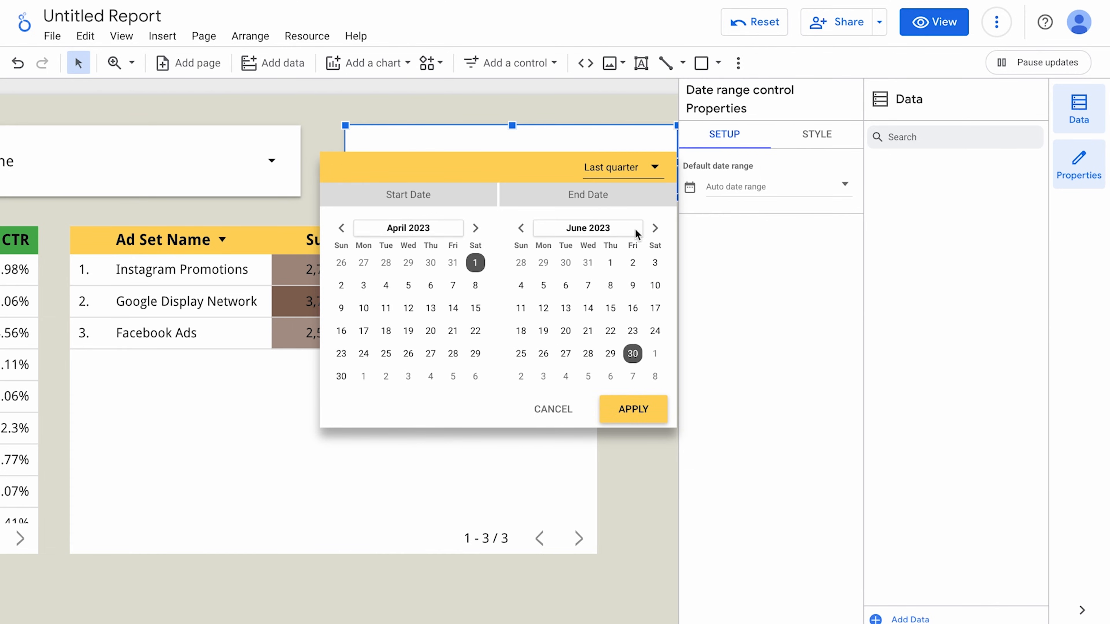
pyautogui.click(636, 408)
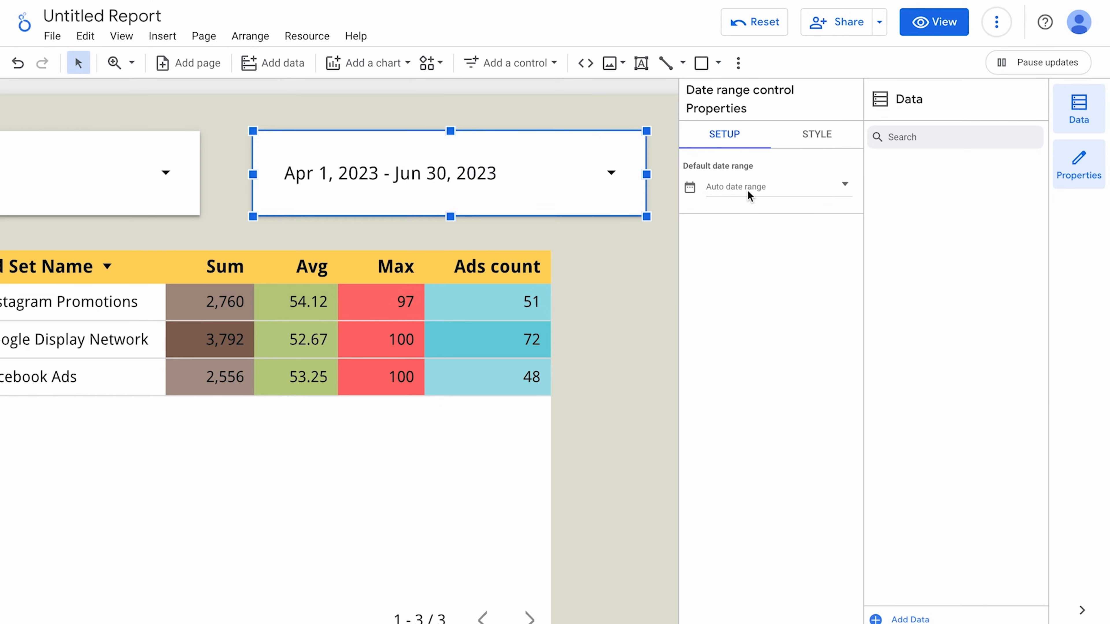
# Set the date range control's default custom range to May 1 – May 31, 2023.
pyautogui.click(749, 192)
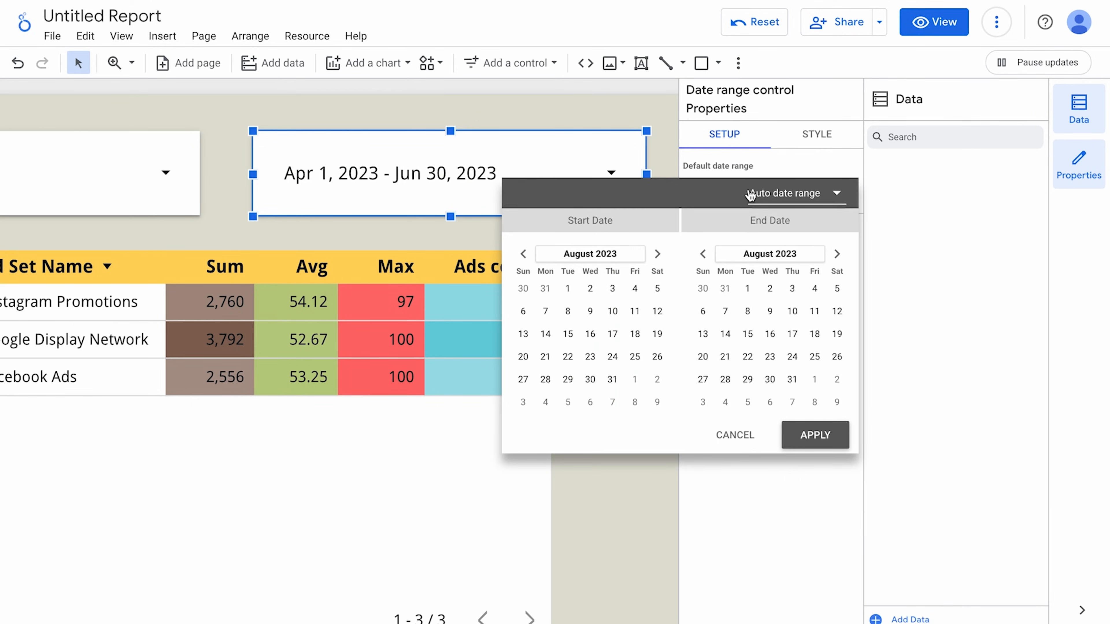
pyautogui.click(523, 254)
pyautogui.click(523, 254)
pyautogui.click(523, 254)
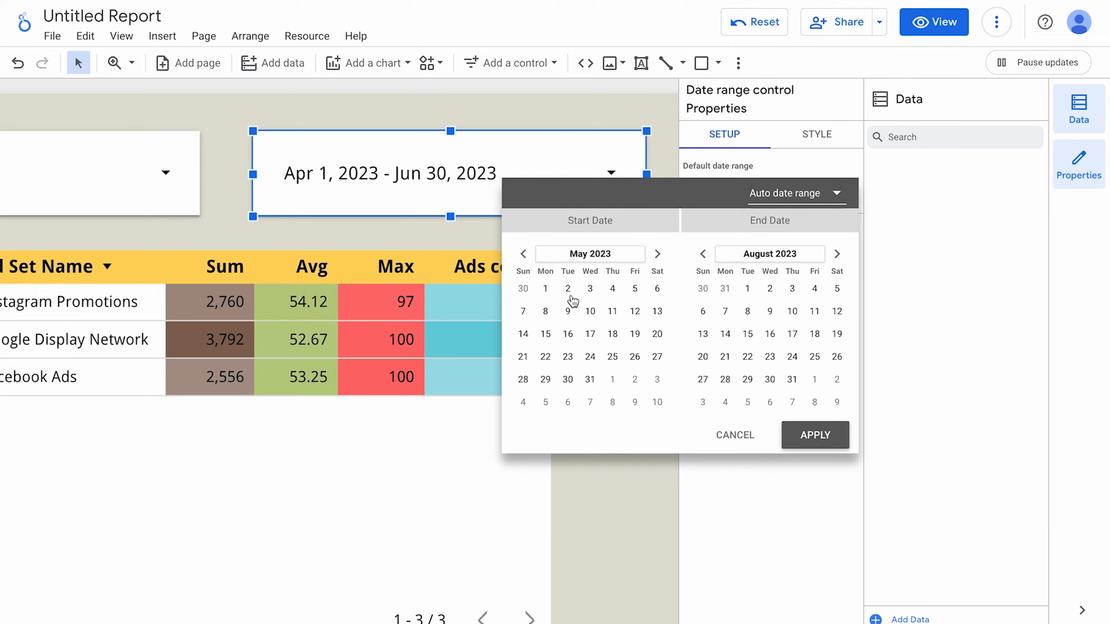
pyautogui.click(702, 253)
pyautogui.click(702, 254)
pyautogui.click(702, 253)
pyautogui.click(770, 379)
pyautogui.click(815, 435)
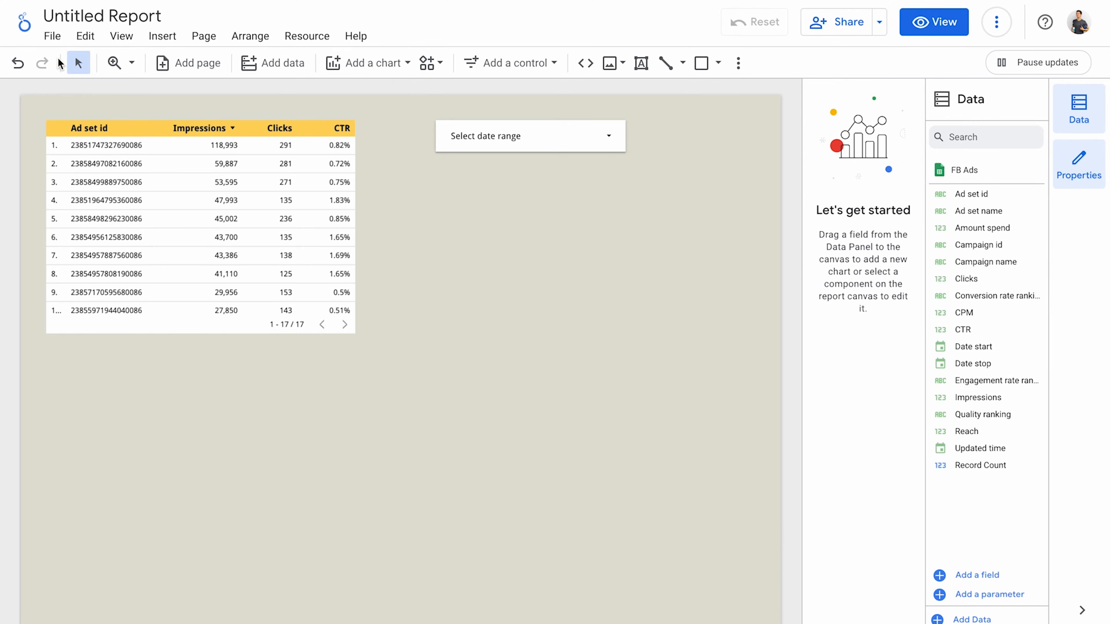
# In Report settings, add Date start as the report's date range dimension.
pyautogui.click(52, 36)
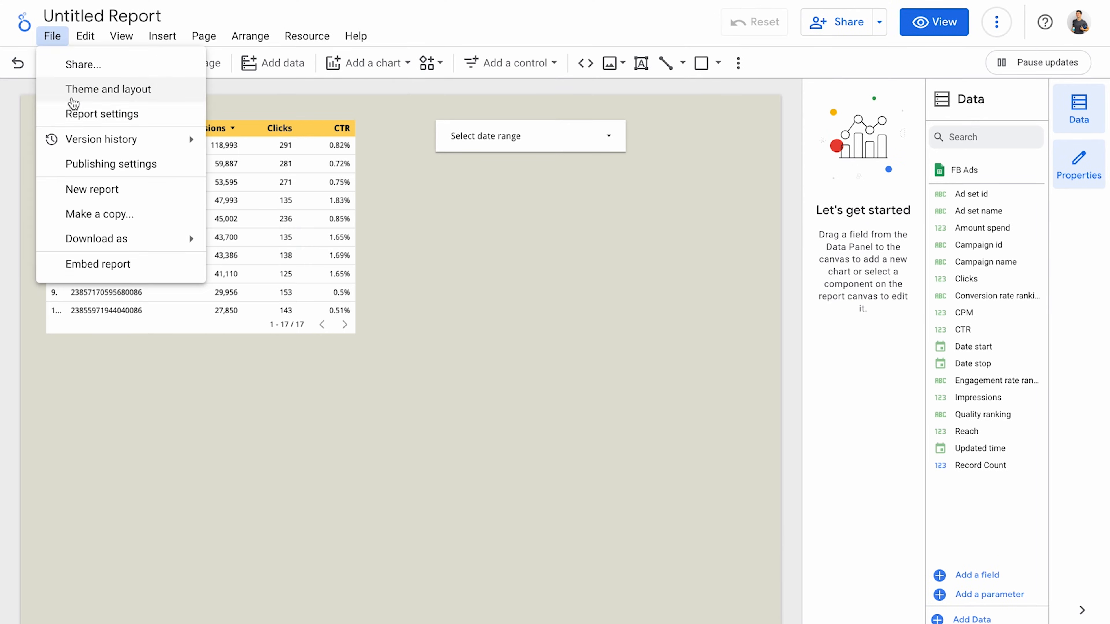
pyautogui.click(75, 113)
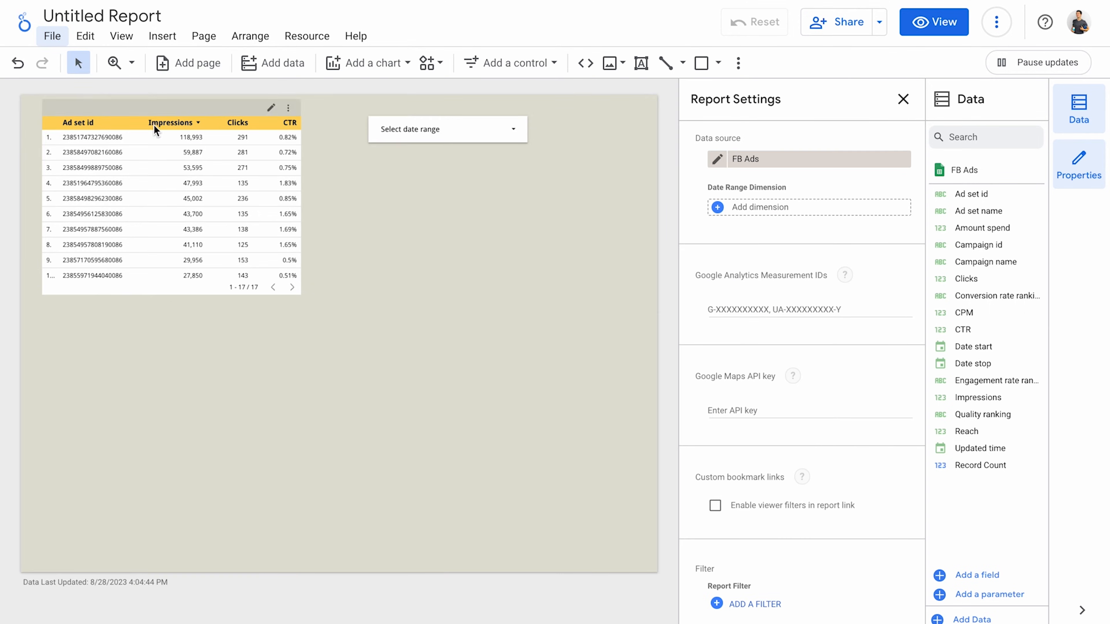
pyautogui.click(739, 208)
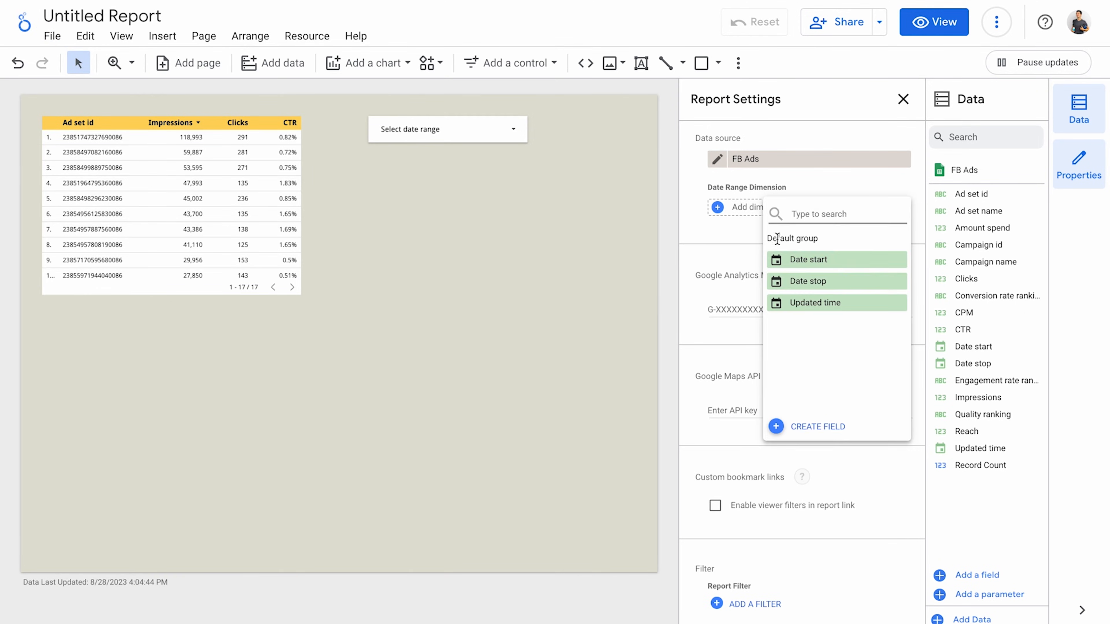
pyautogui.click(793, 260)
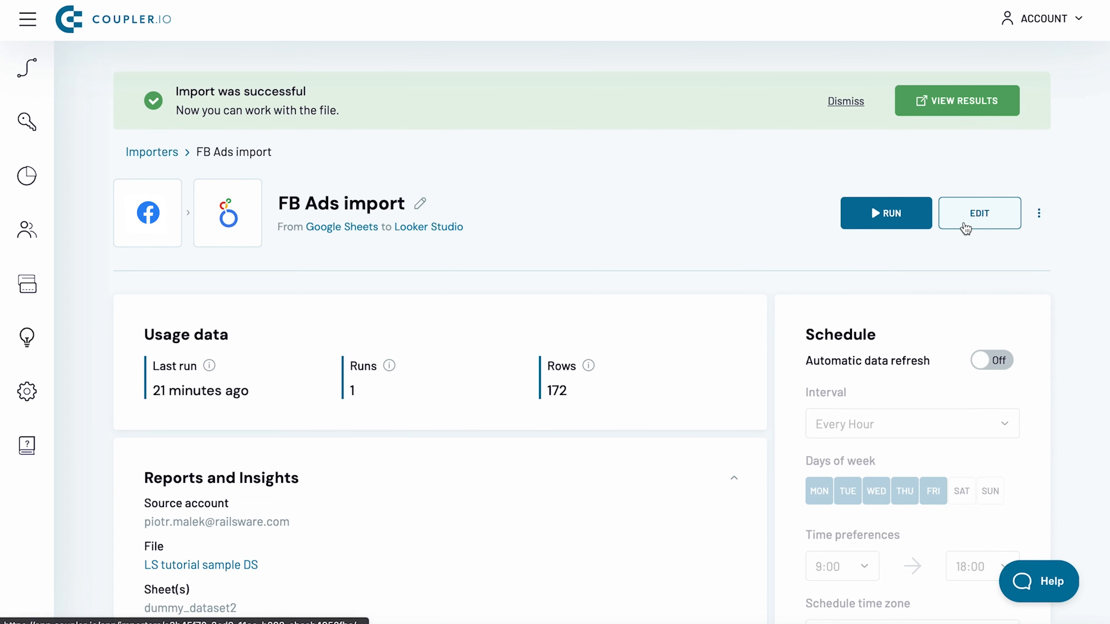
# Set the FB Ads import's Looker Studio destination date range dimension to Date Start, then save and run.
pyautogui.click(964, 223)
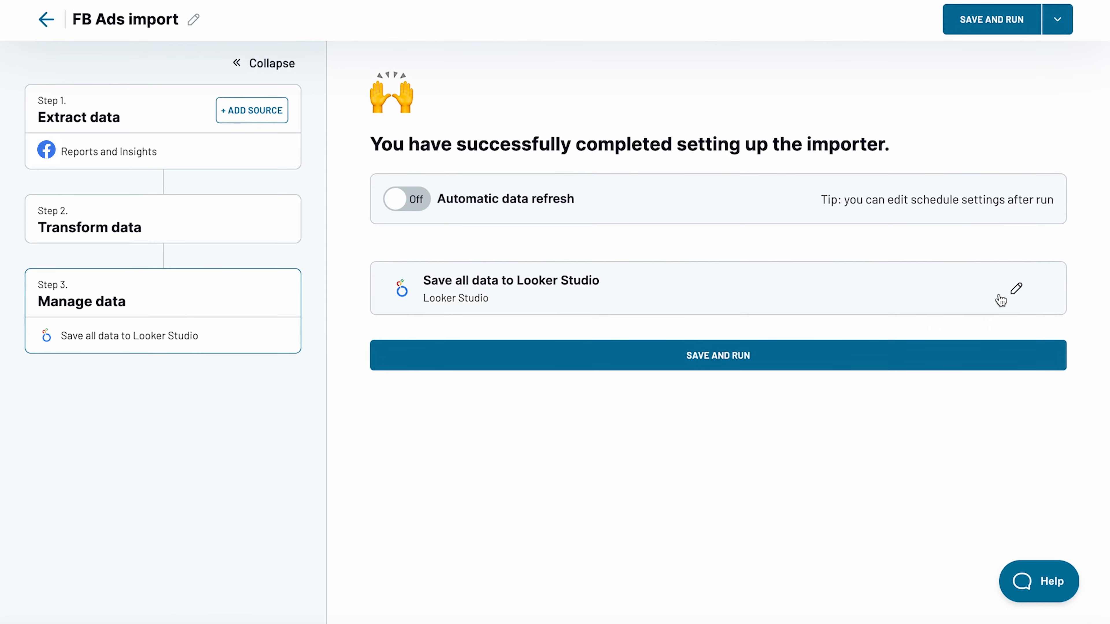
pyautogui.click(1015, 290)
pyautogui.scroll(-3, 919, 387)
pyautogui.click(836, 474)
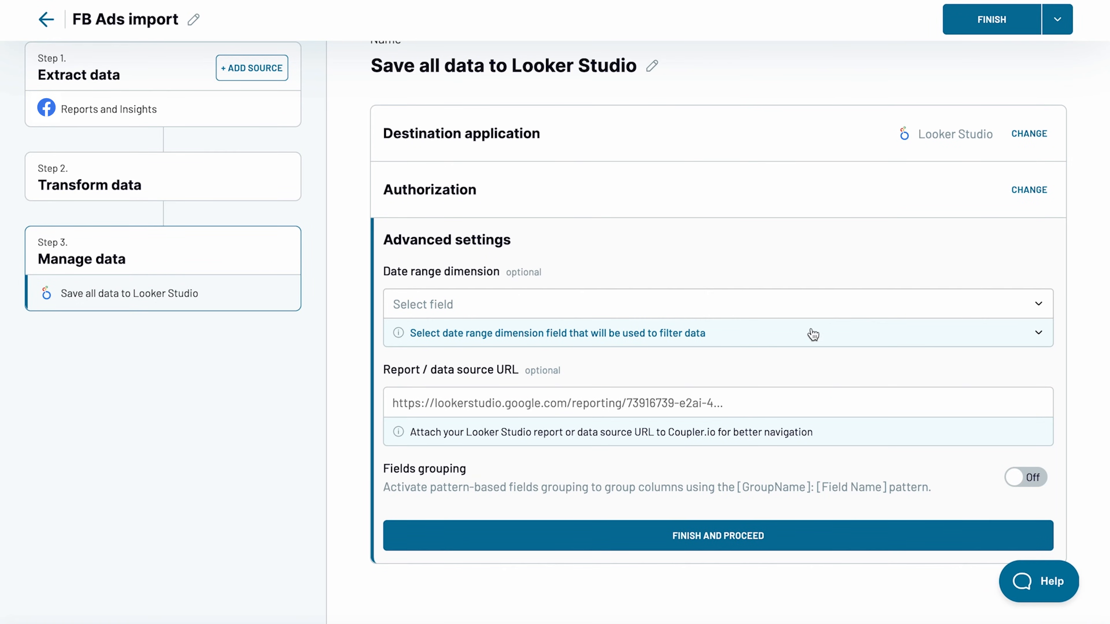
pyautogui.click(800, 306)
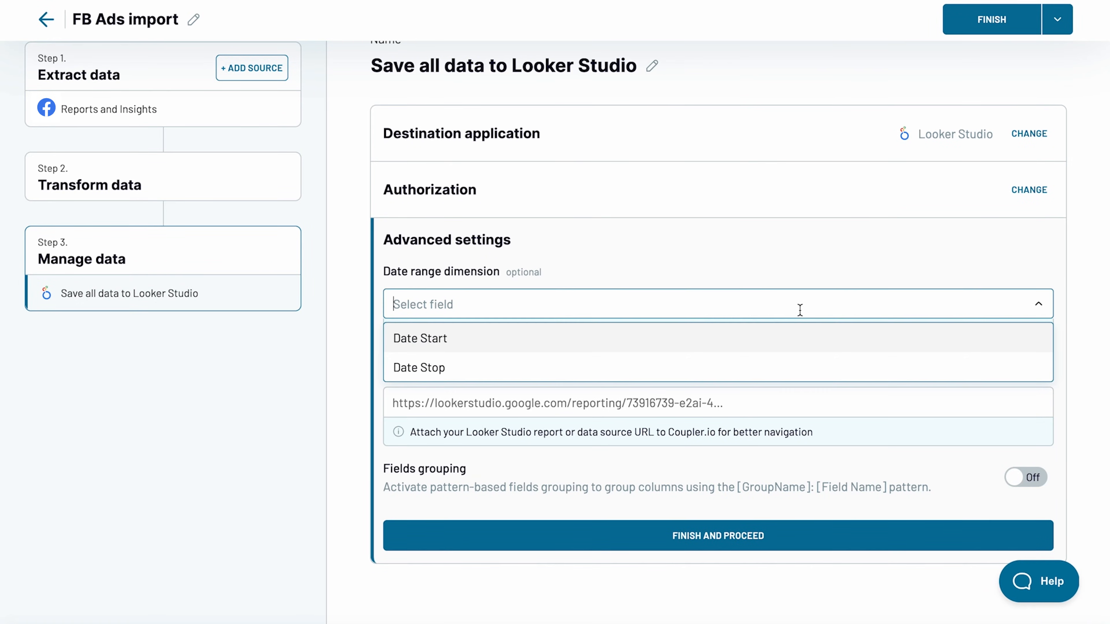
pyautogui.click(776, 338)
pyautogui.click(746, 534)
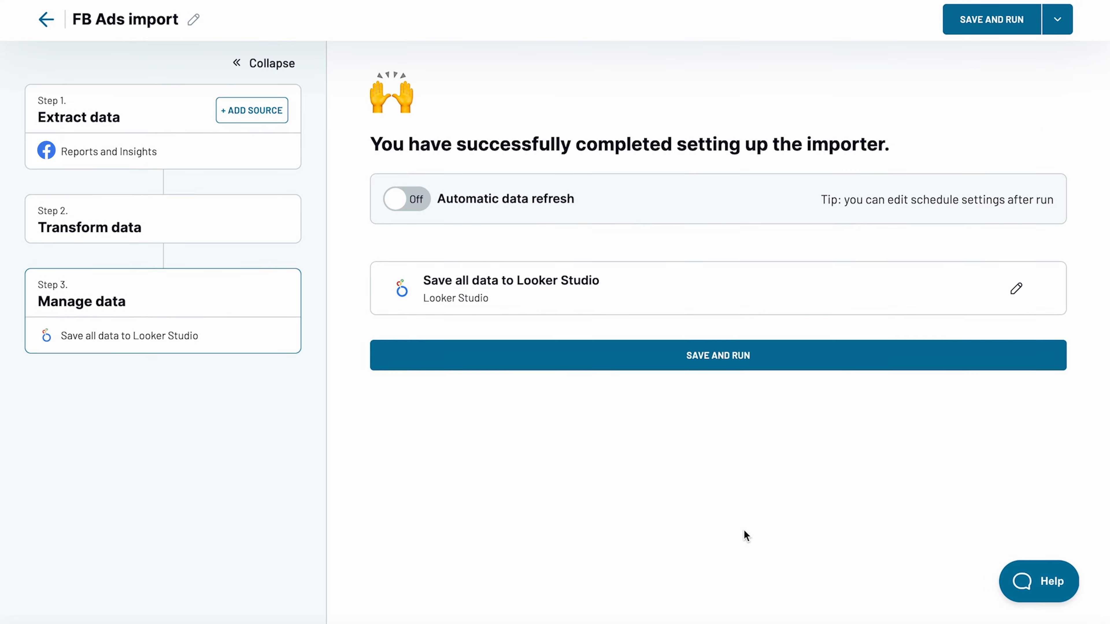
pyautogui.click(763, 369)
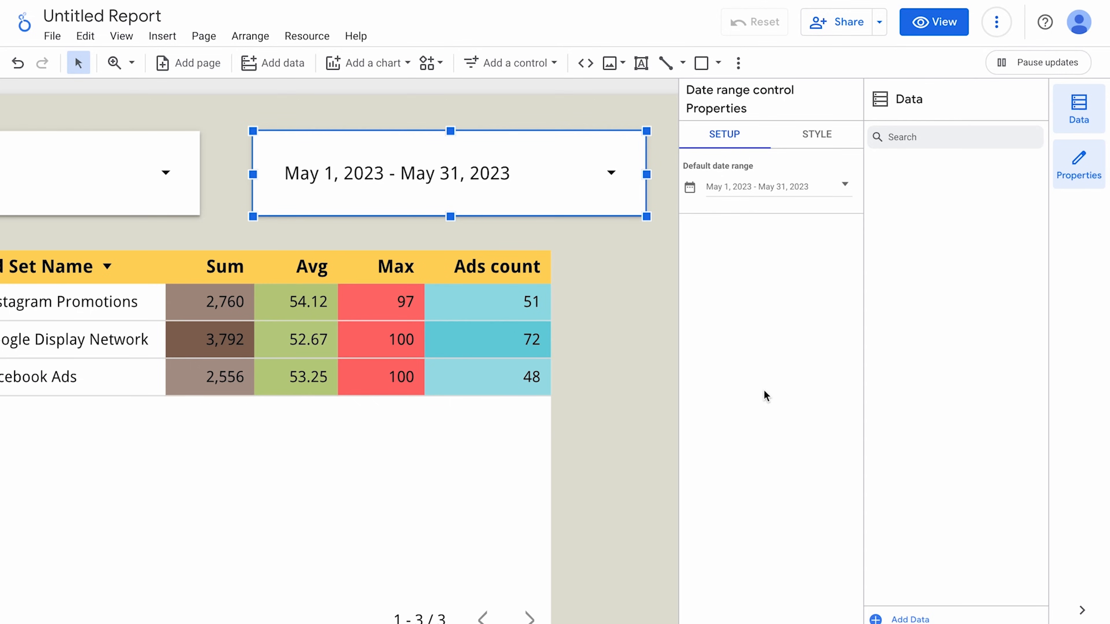
# Switch the report to view mode and refresh its data.
pyautogui.click(928, 27)
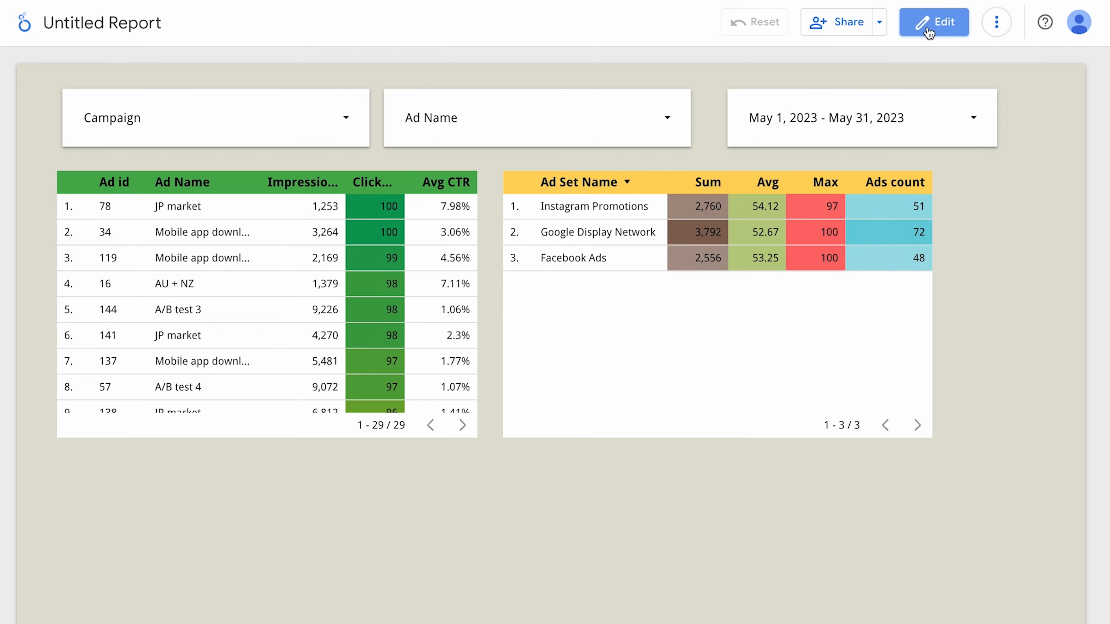
pyautogui.click(997, 24)
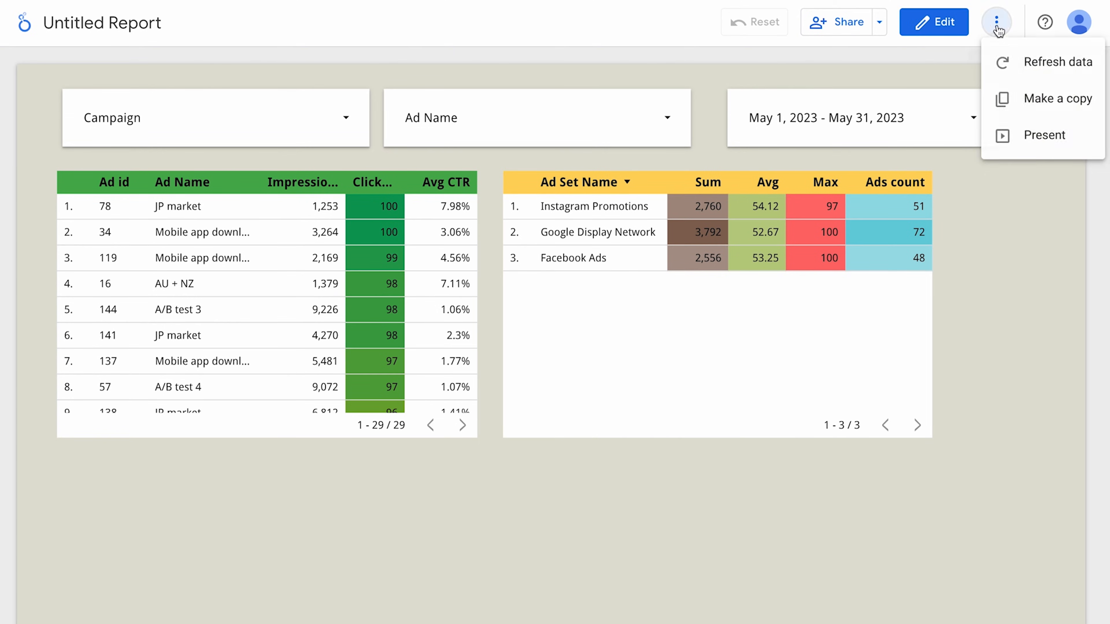
pyautogui.click(1009, 57)
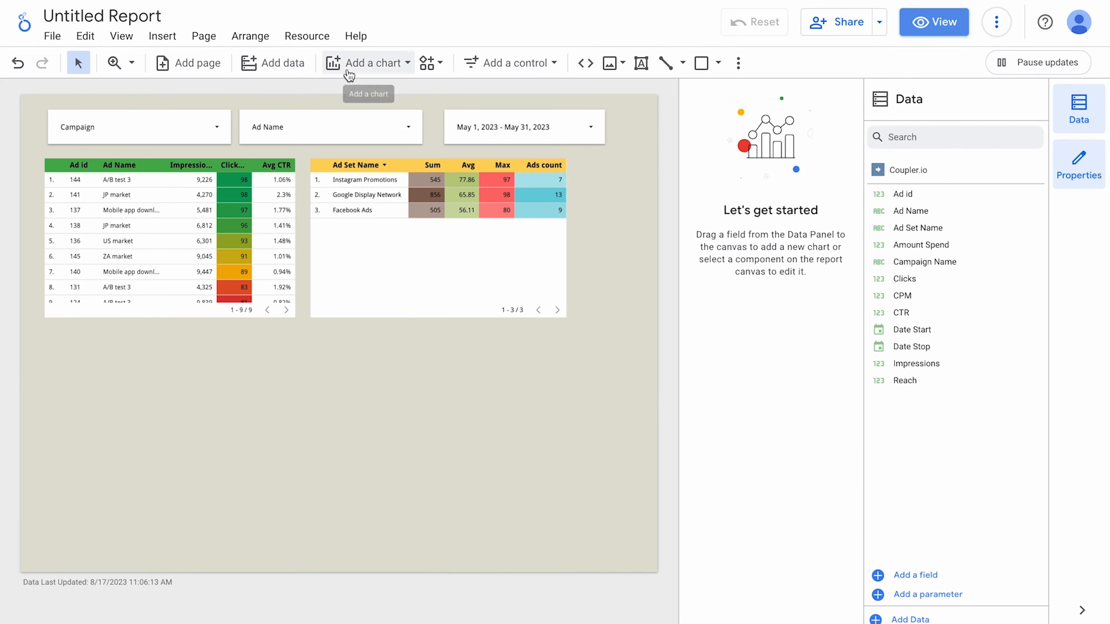
# Draw a geo chart below the tables and check its empty Geo dimension list.
pyautogui.click(371, 63)
pyautogui.click(349, 379)
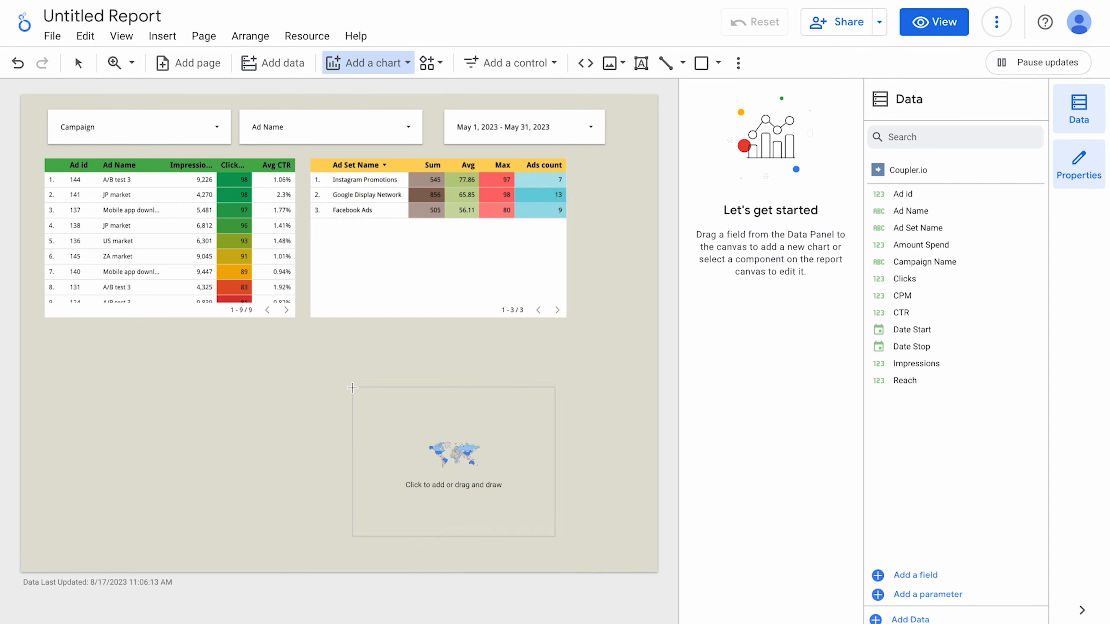
pyautogui.moveTo(44, 342)
pyautogui.mouseDown()
pyautogui.moveTo(257, 501)
pyautogui.moveTo(294, 514)
pyautogui.mouseUp()
pyautogui.scroll(3, 162, 426)
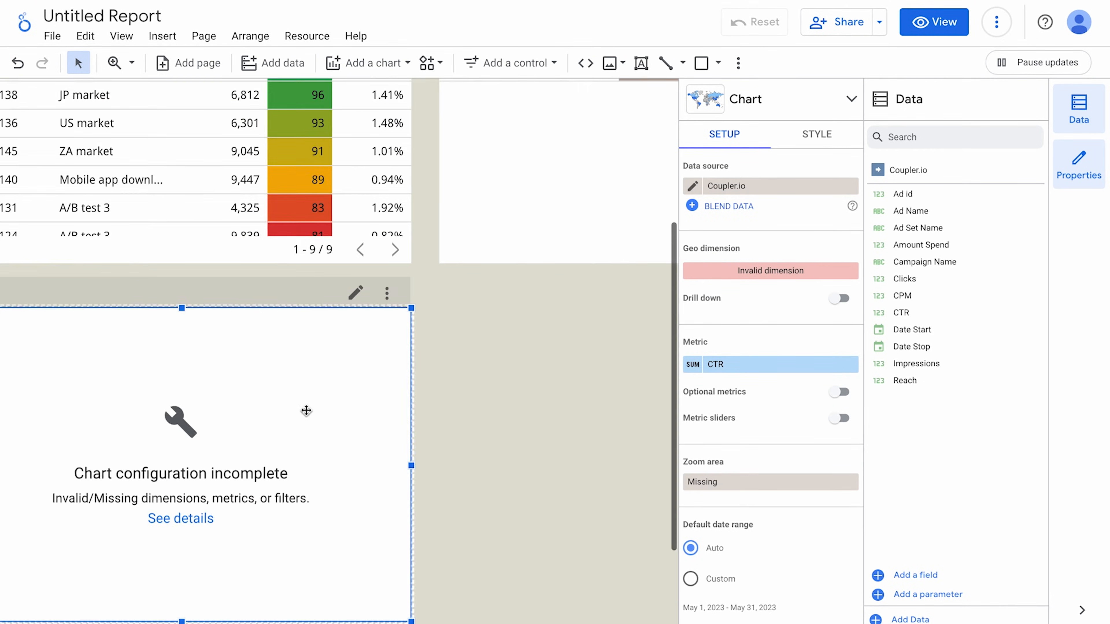
pyautogui.scroll(2, 307, 410)
pyautogui.scroll(-2, 337, 408)
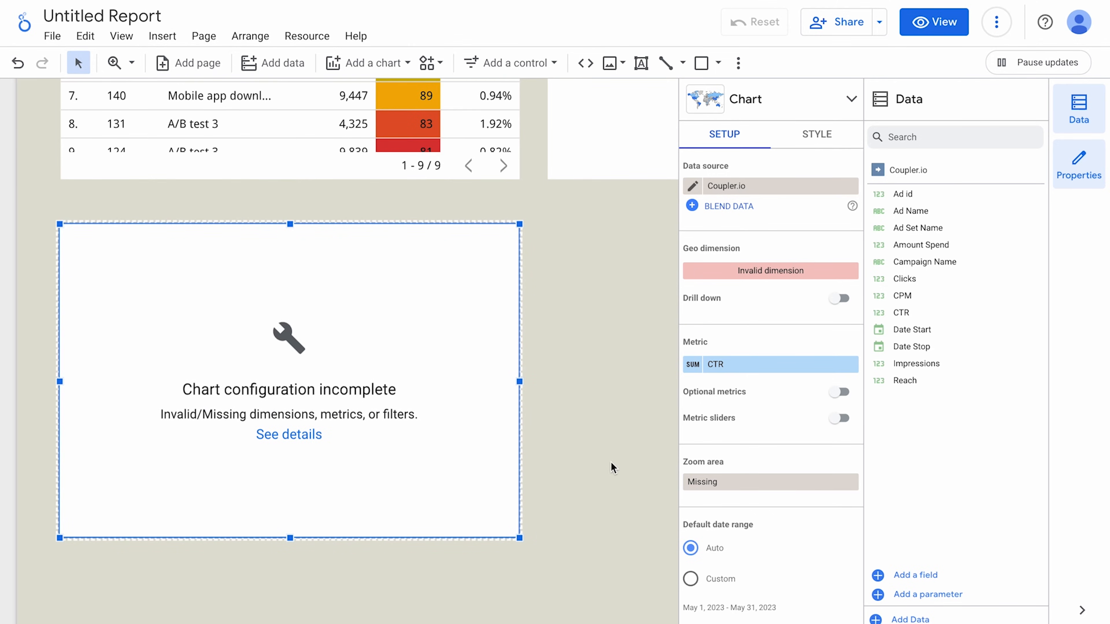
pyautogui.click(768, 279)
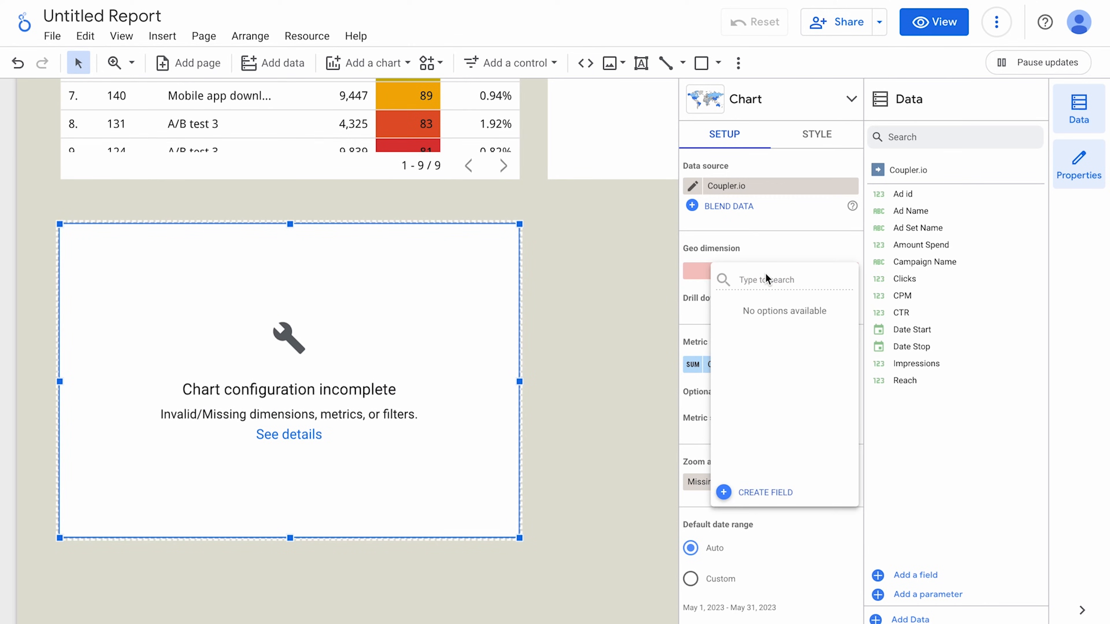
pyautogui.click(650, 342)
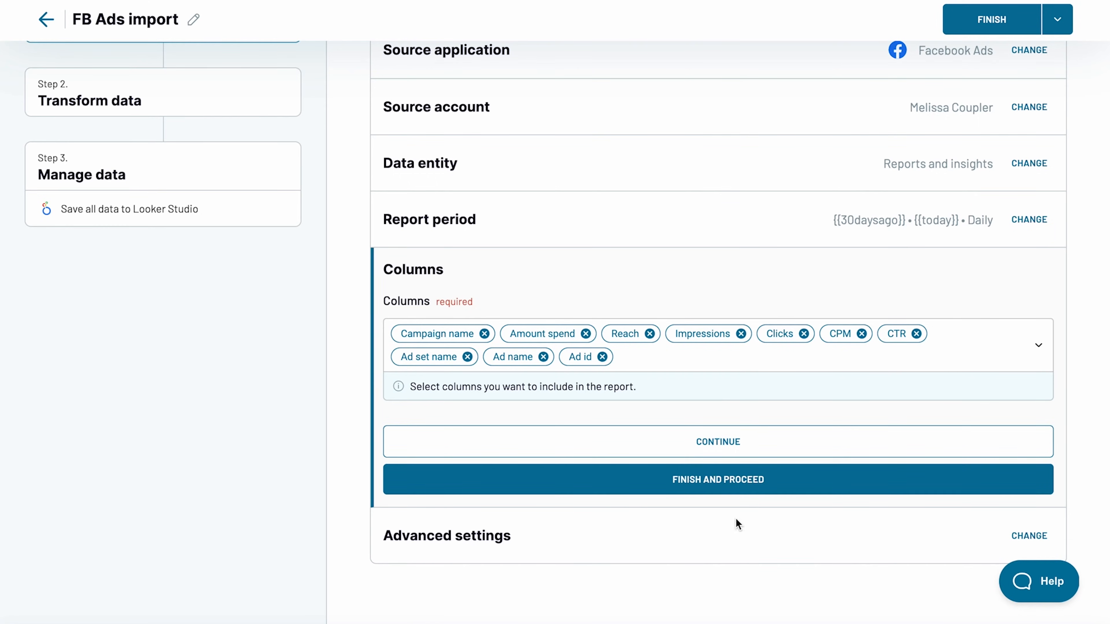
# Add Country to the FB Ads import's columns.
pyautogui.click(664, 361)
pyautogui.scroll(-3, 634, 454)
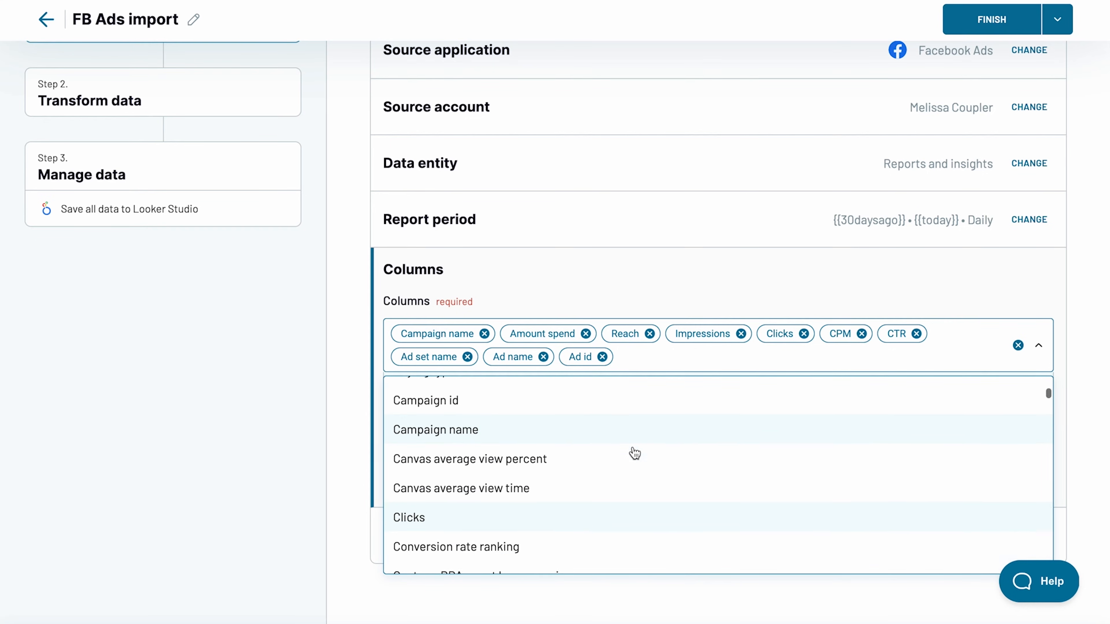
pyautogui.scroll(-8, 634, 454)
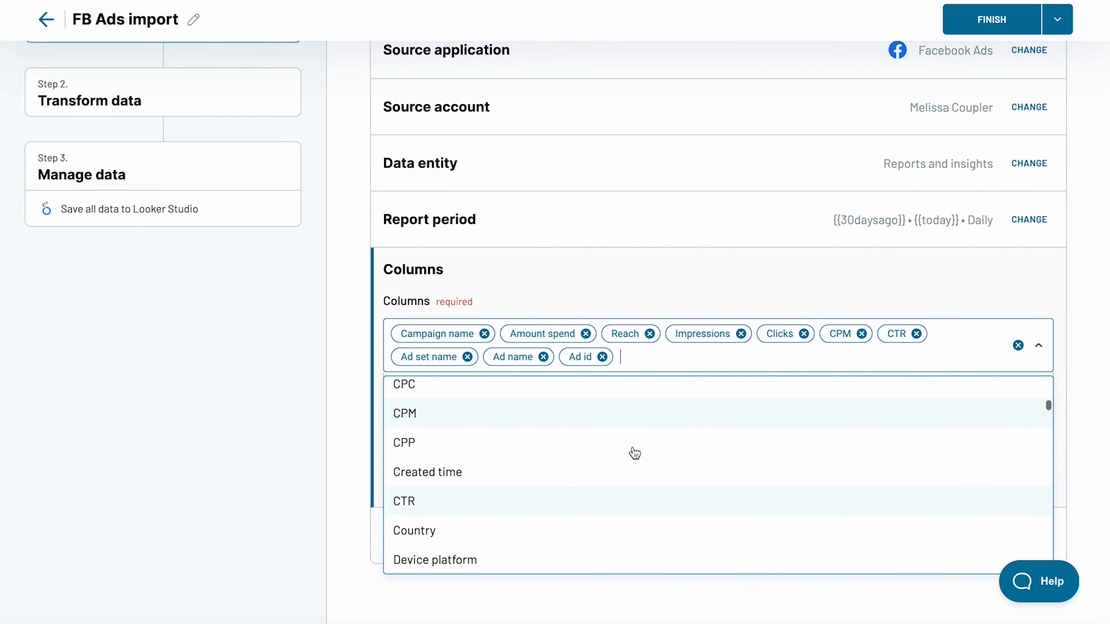
pyautogui.scroll(-2, 635, 453)
pyautogui.click(585, 487)
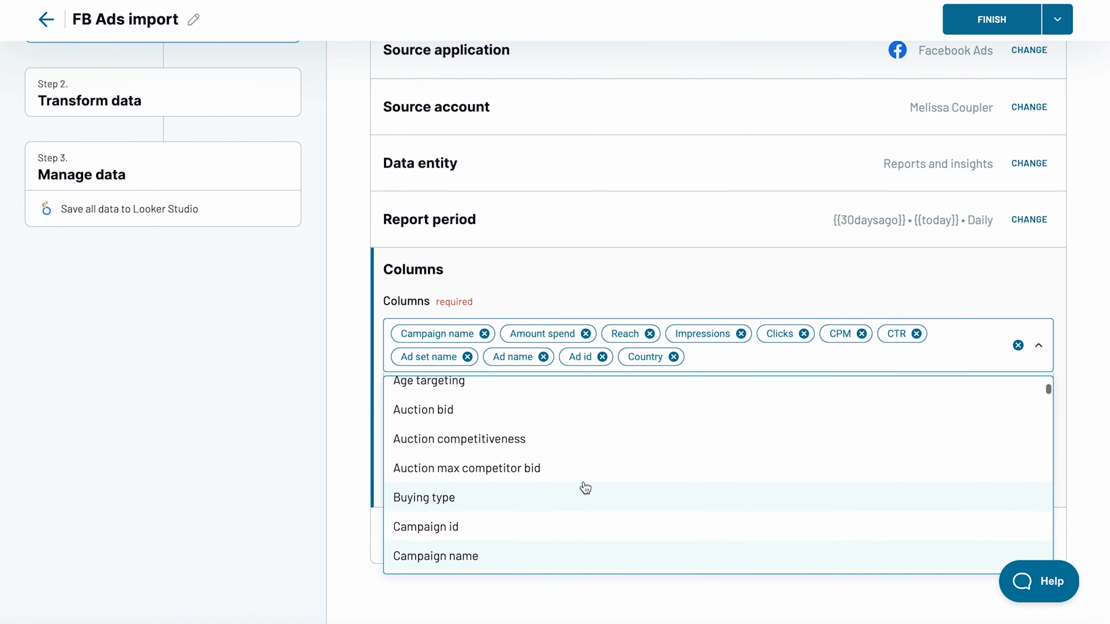
pyautogui.click(342, 464)
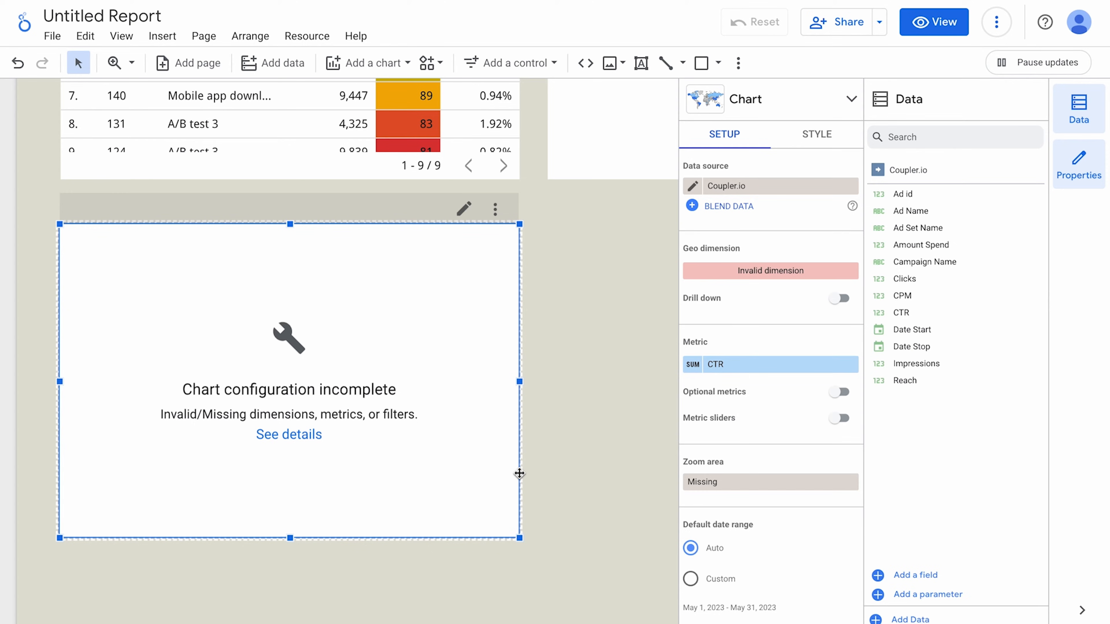
# Refresh the Coupler.io data source's fields so the new Country field appears.
pyautogui.click(306, 39)
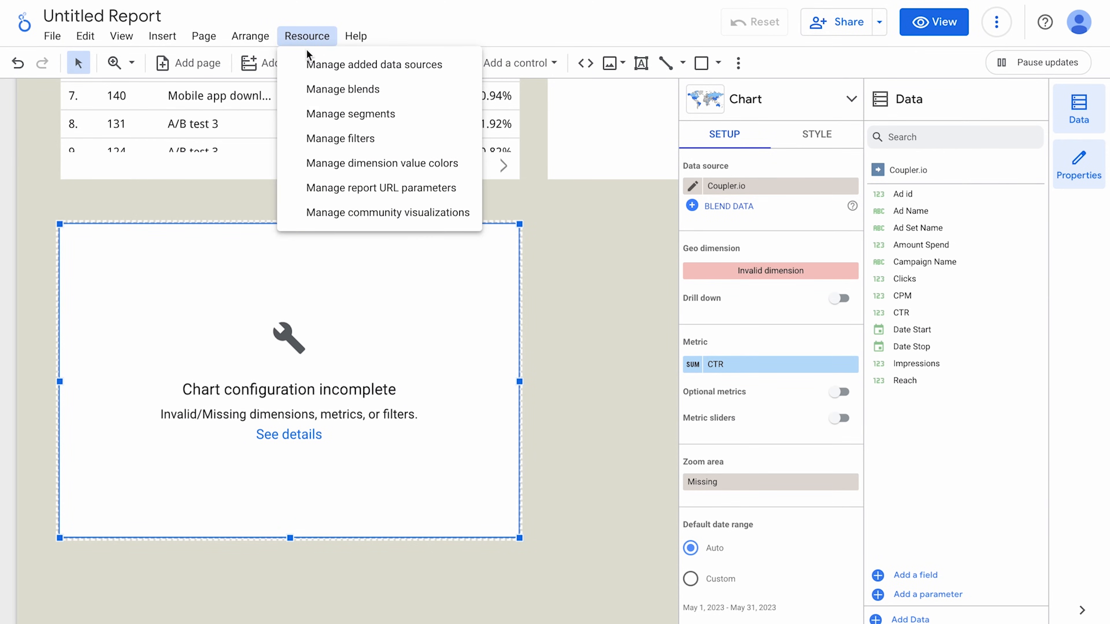
pyautogui.click(312, 64)
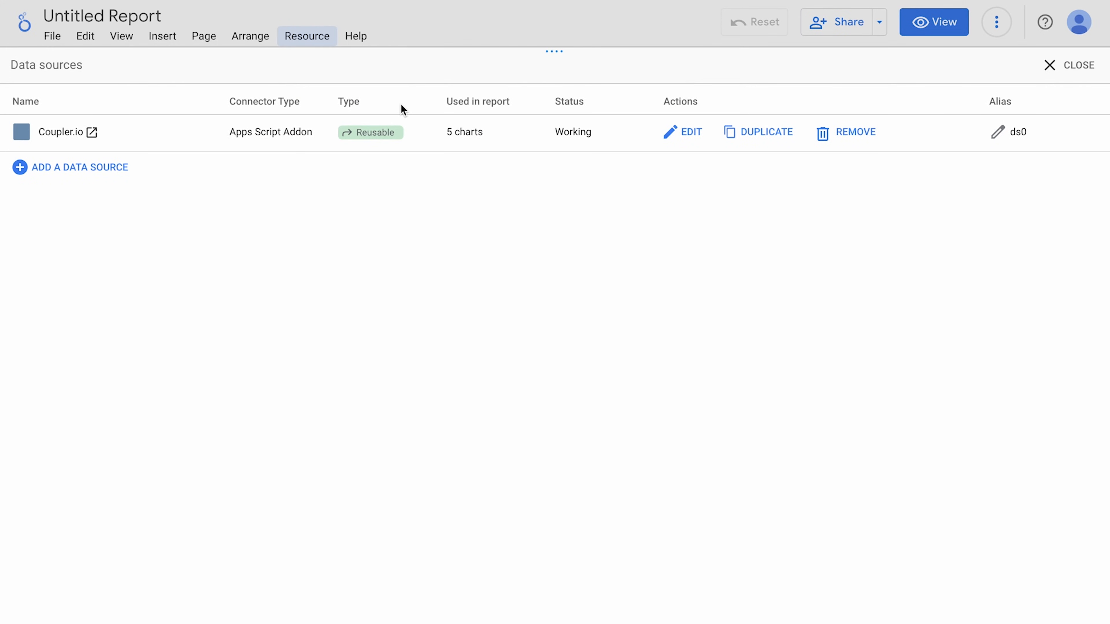
pyautogui.click(689, 133)
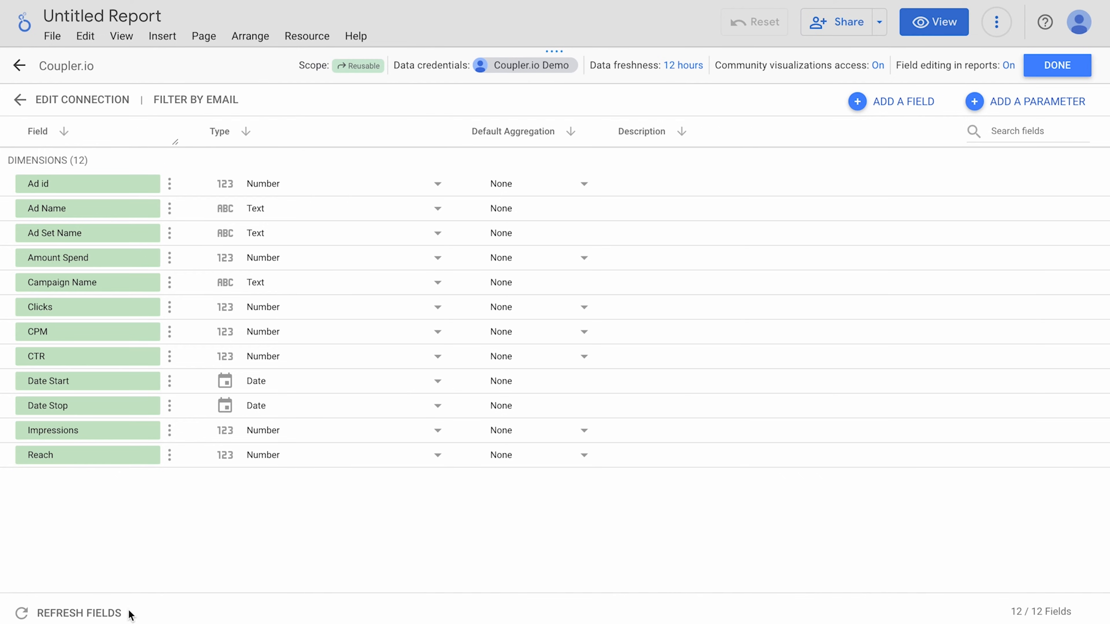
pyautogui.click(98, 613)
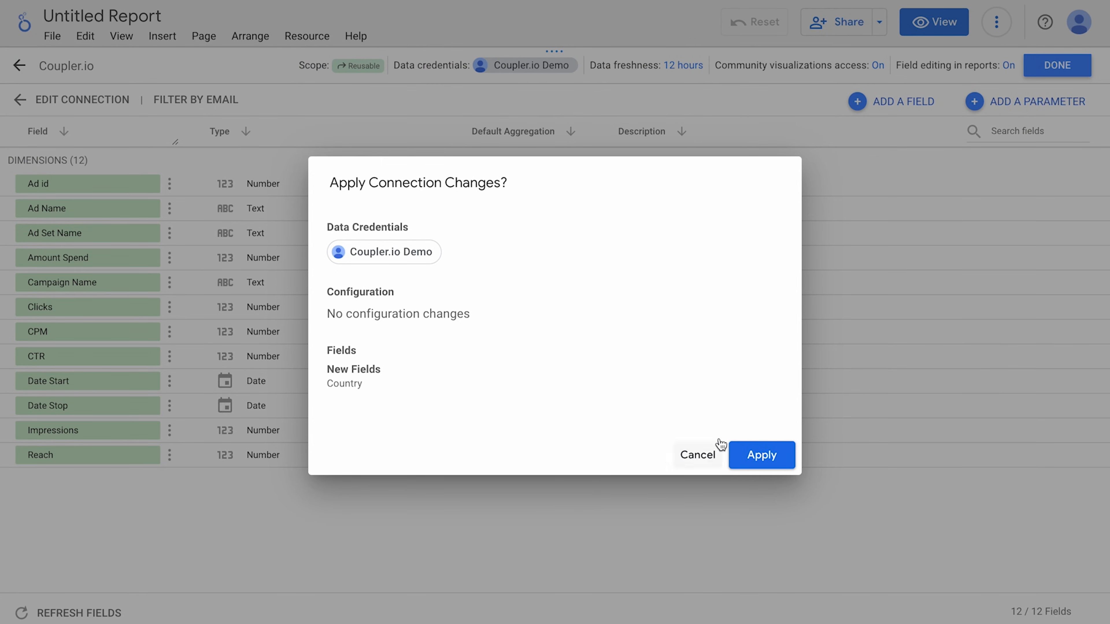
pyautogui.click(760, 447)
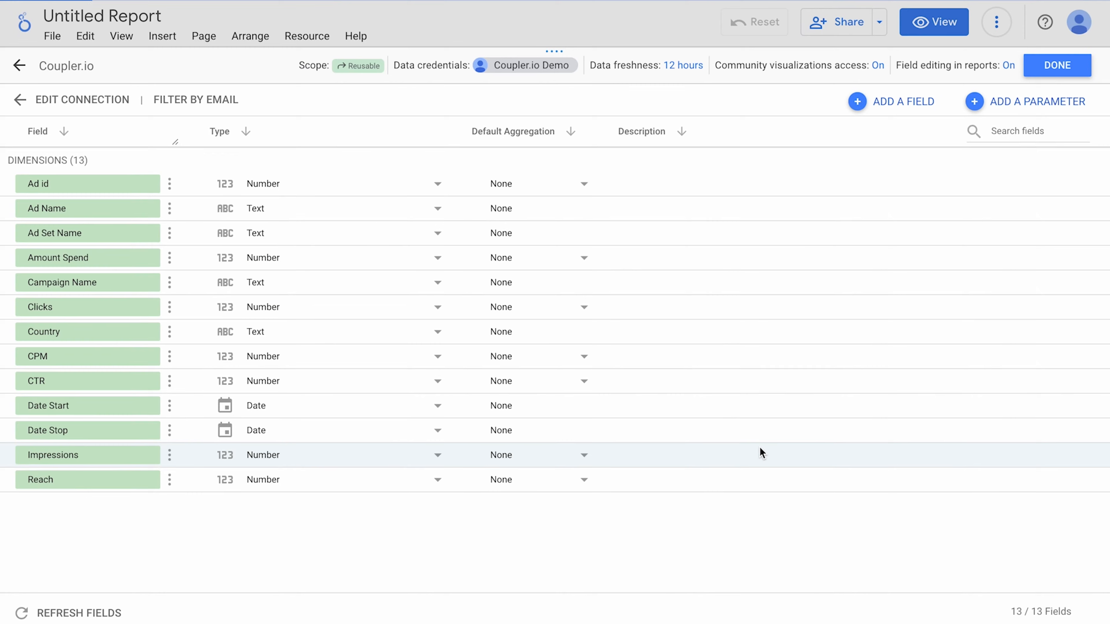
# Change the Country field's type from Text to Geo > Country and return to the report.
pyautogui.click(357, 340)
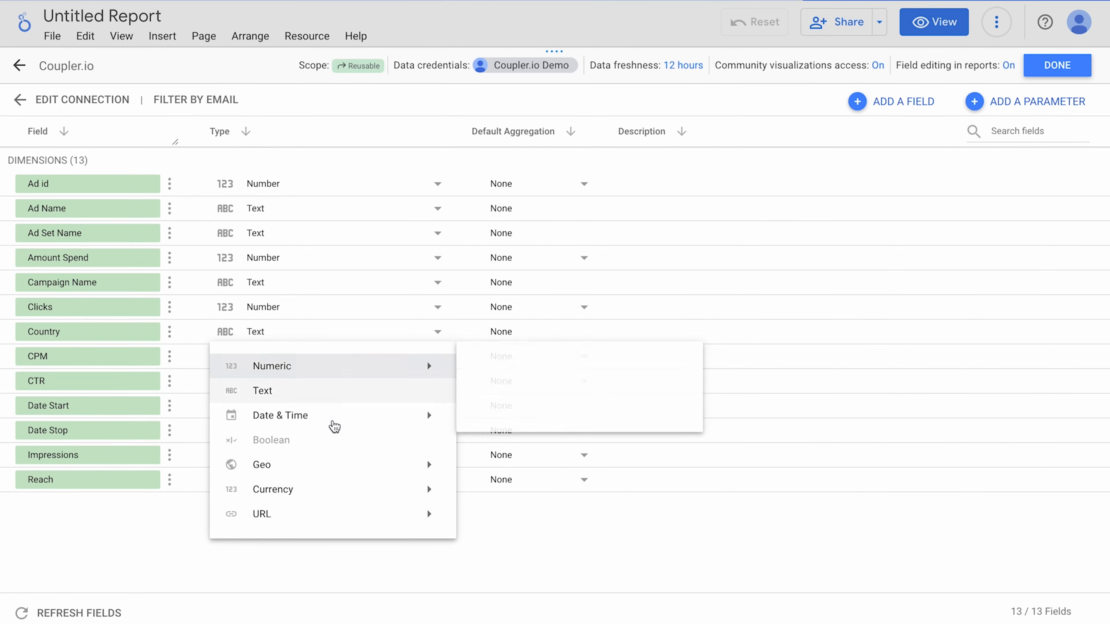
pyautogui.moveTo(330, 465)
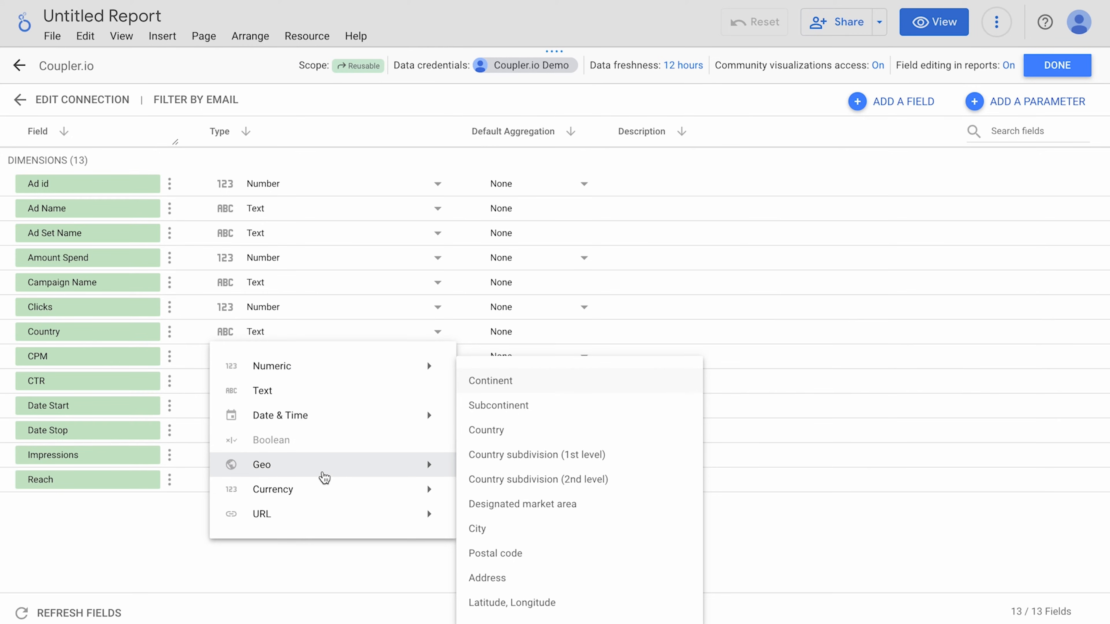
pyautogui.click(498, 431)
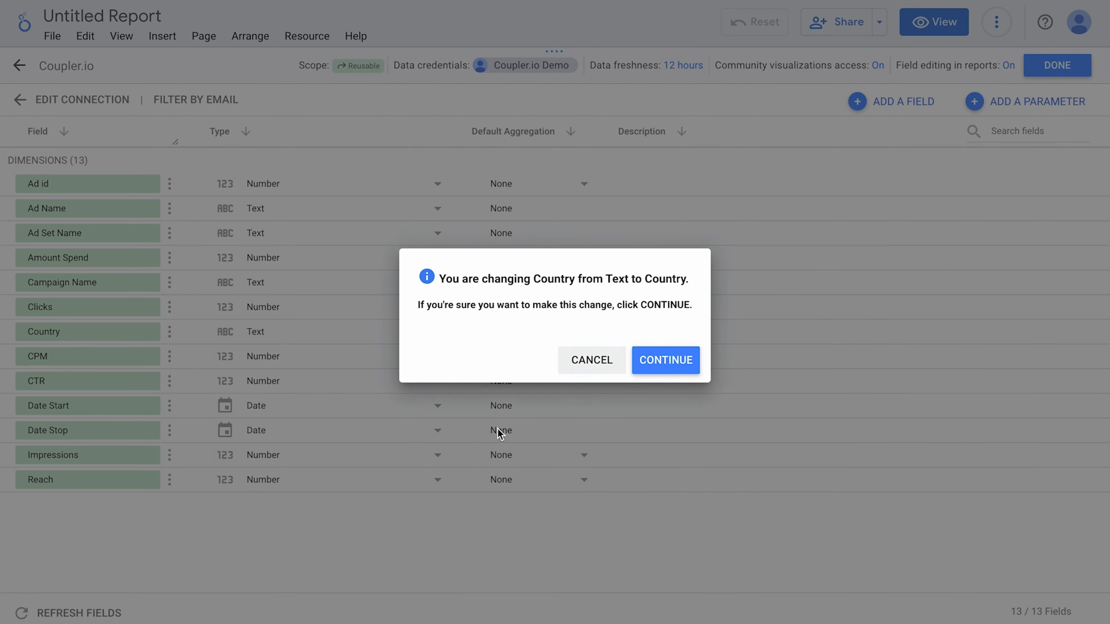
pyautogui.click(656, 361)
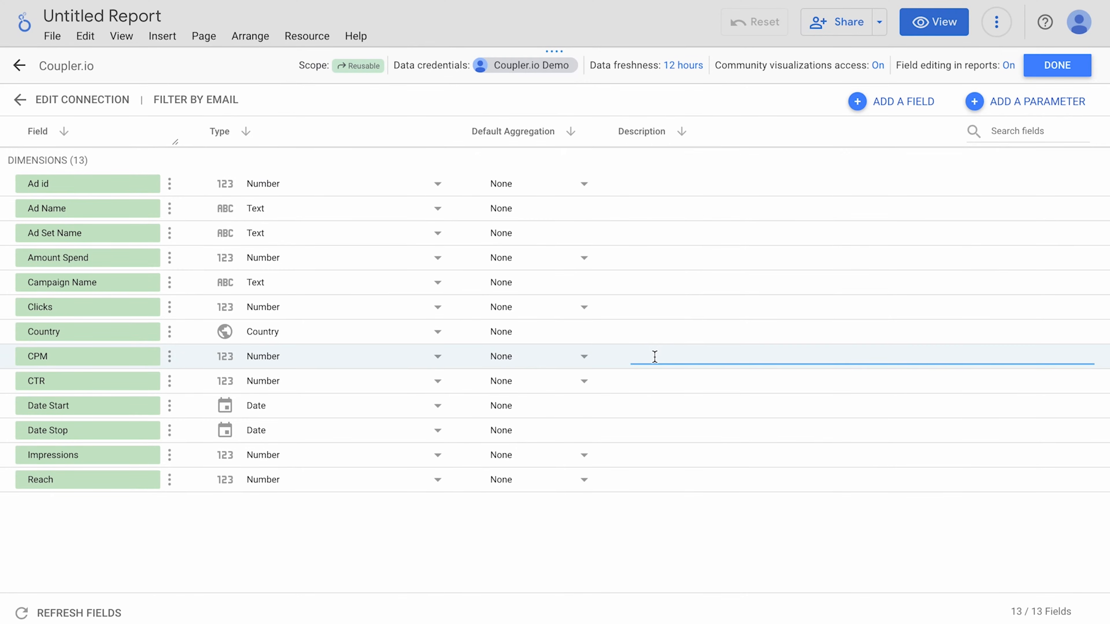
pyautogui.click(1051, 66)
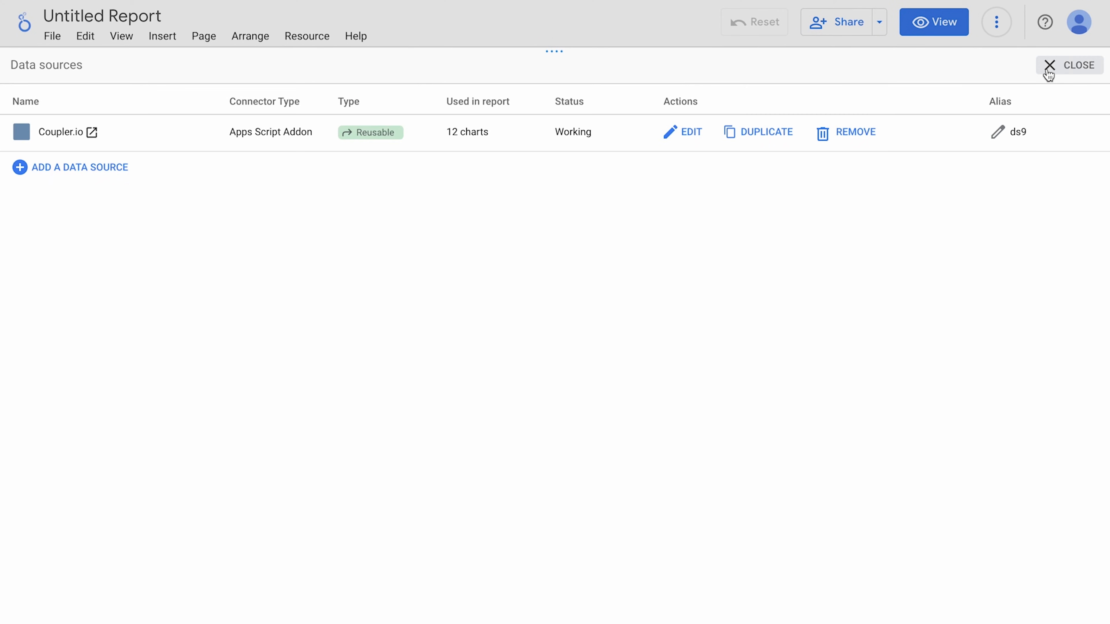
pyautogui.click(1048, 72)
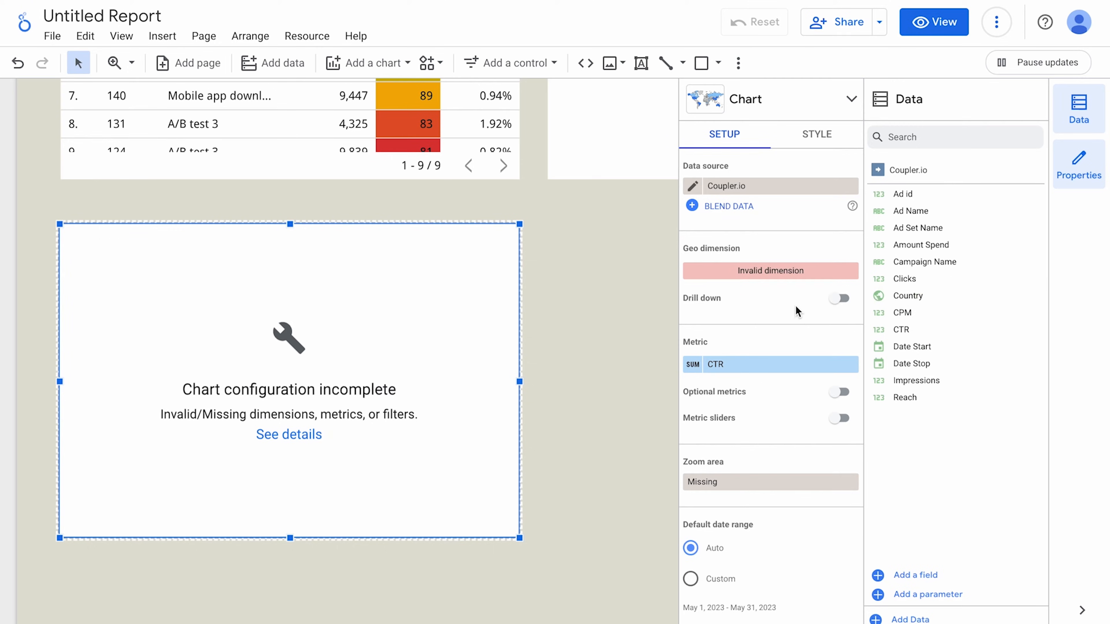
# Set the geo chart's dimension to Country and its zoom area to Americas.
pyautogui.click(781, 272)
pyautogui.click(767, 325)
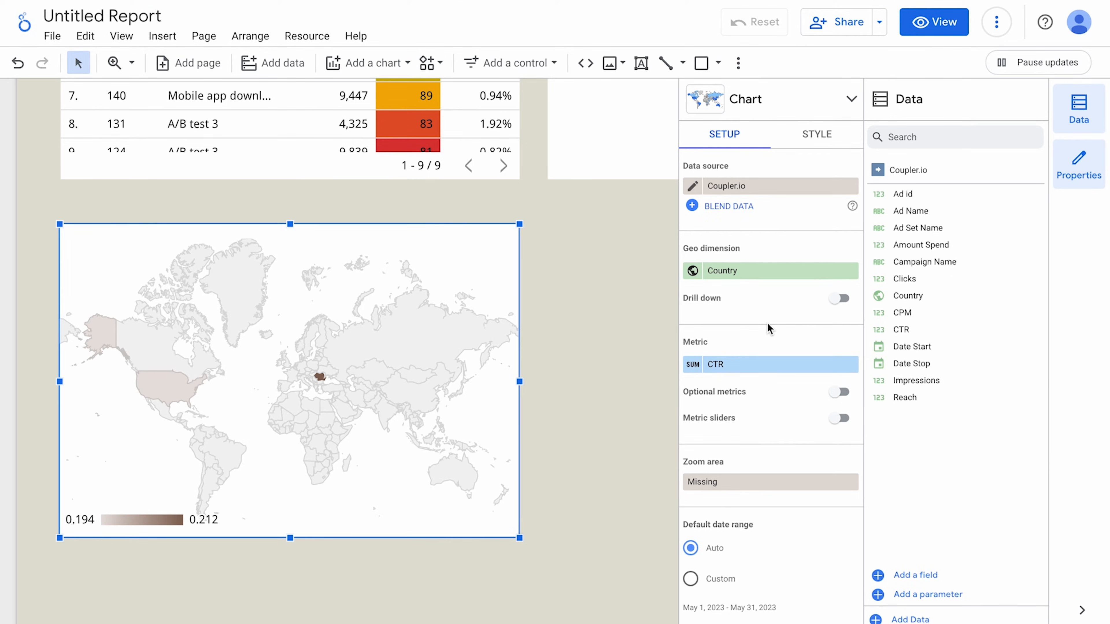
pyautogui.moveTo(320, 379)
pyautogui.click(731, 485)
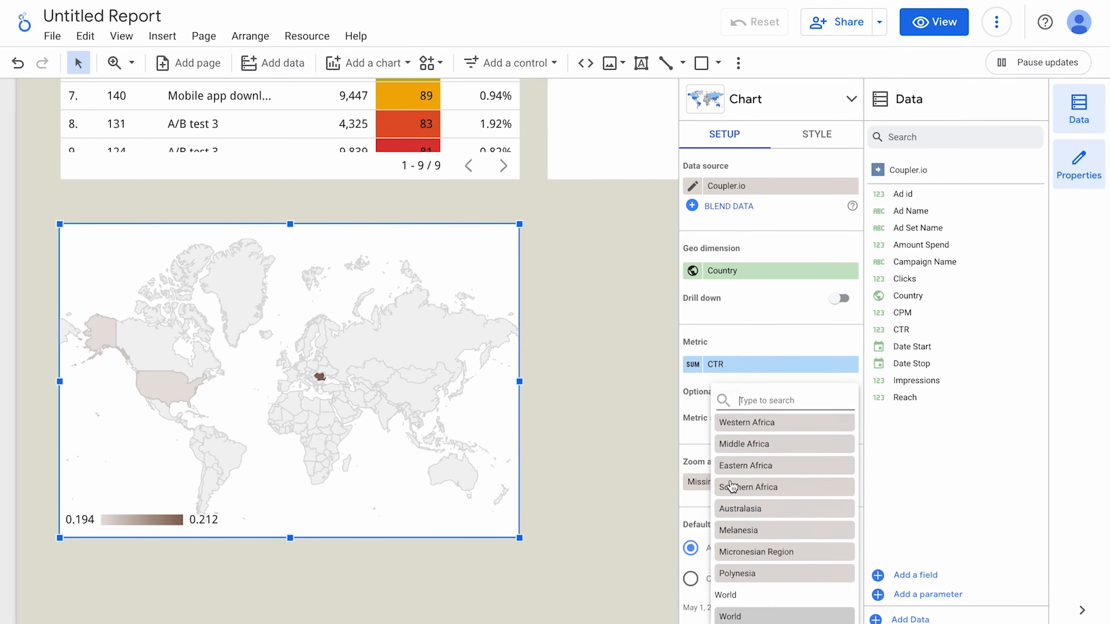
pyautogui.scroll(10, 782, 469)
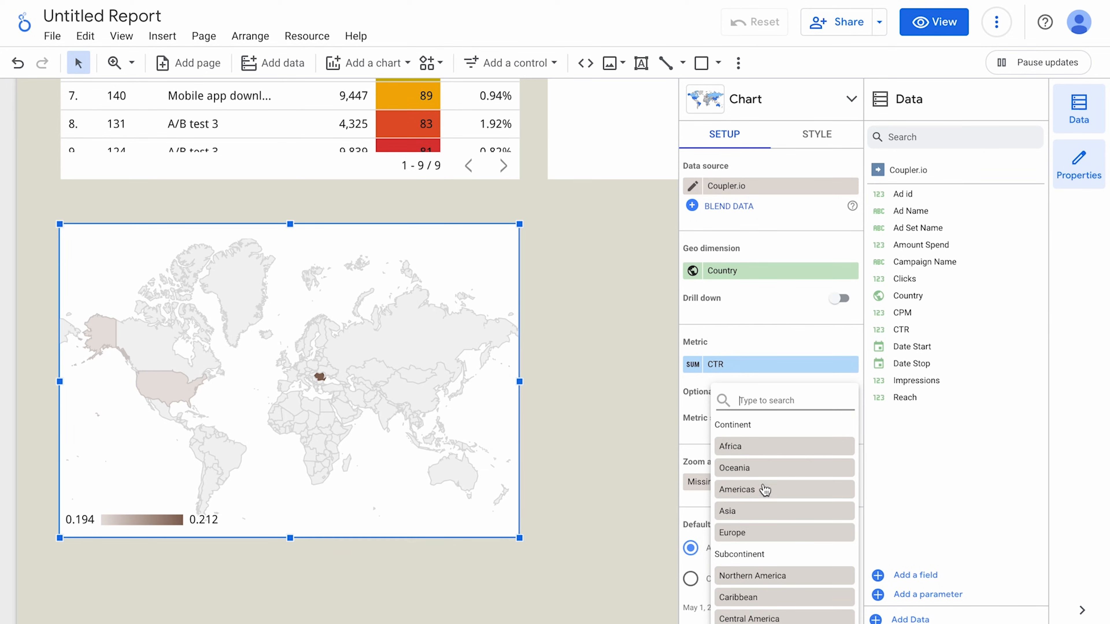
pyautogui.click(764, 490)
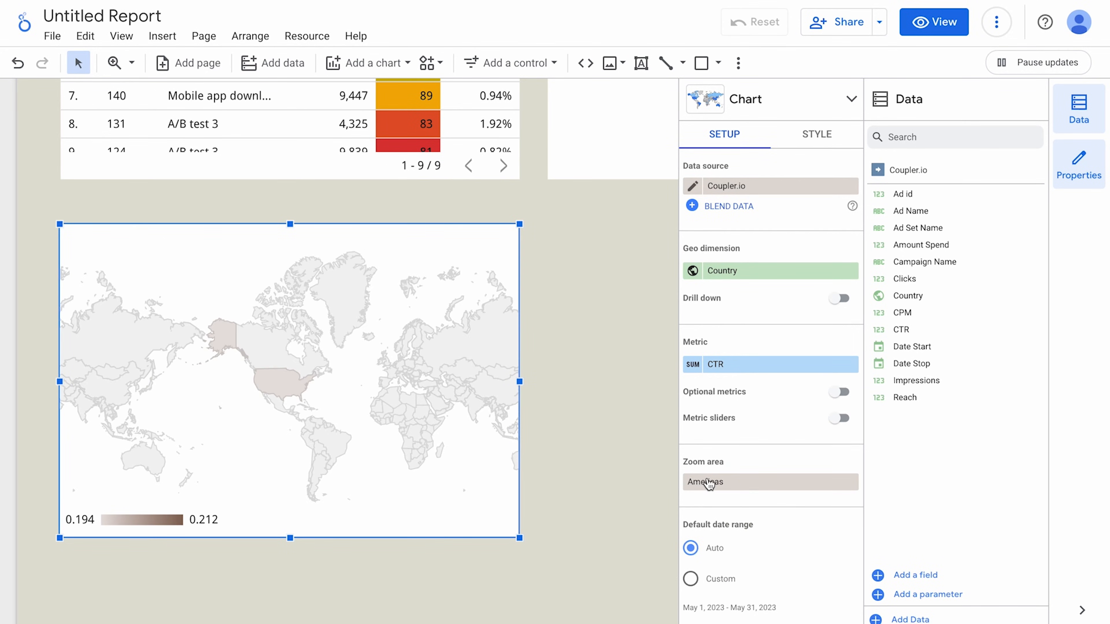
pyautogui.click(639, 430)
pyautogui.scroll(-5, 639, 430)
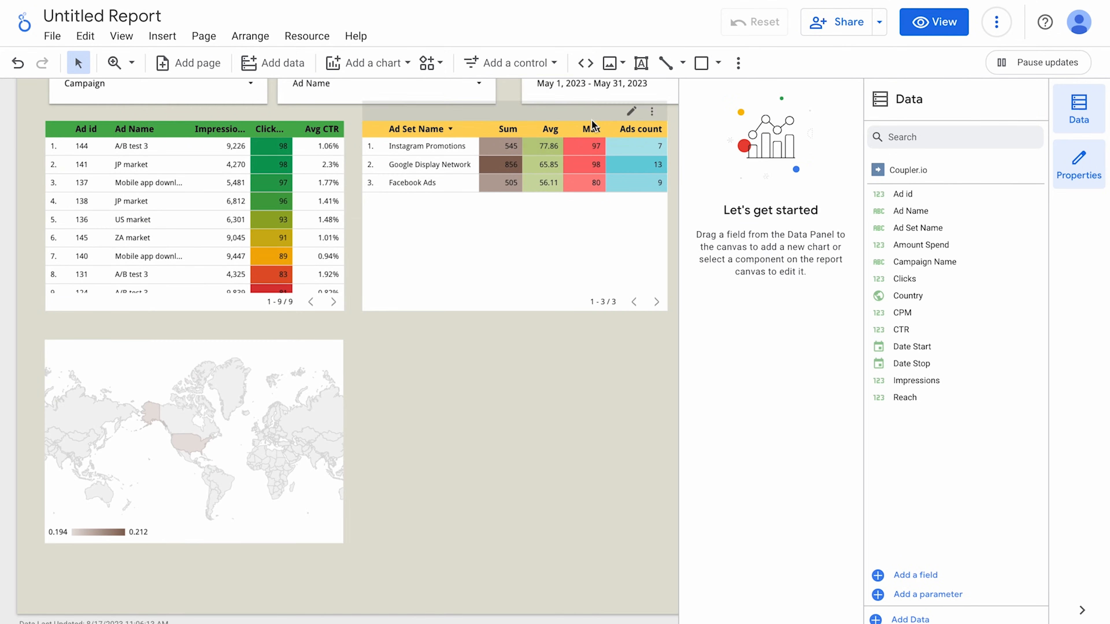
# Set the report date range to Mar 1 – Jun 30, 2023.
pyautogui.click(597, 98)
pyautogui.click(437, 140)
pyautogui.click(438, 140)
pyautogui.click(493, 169)
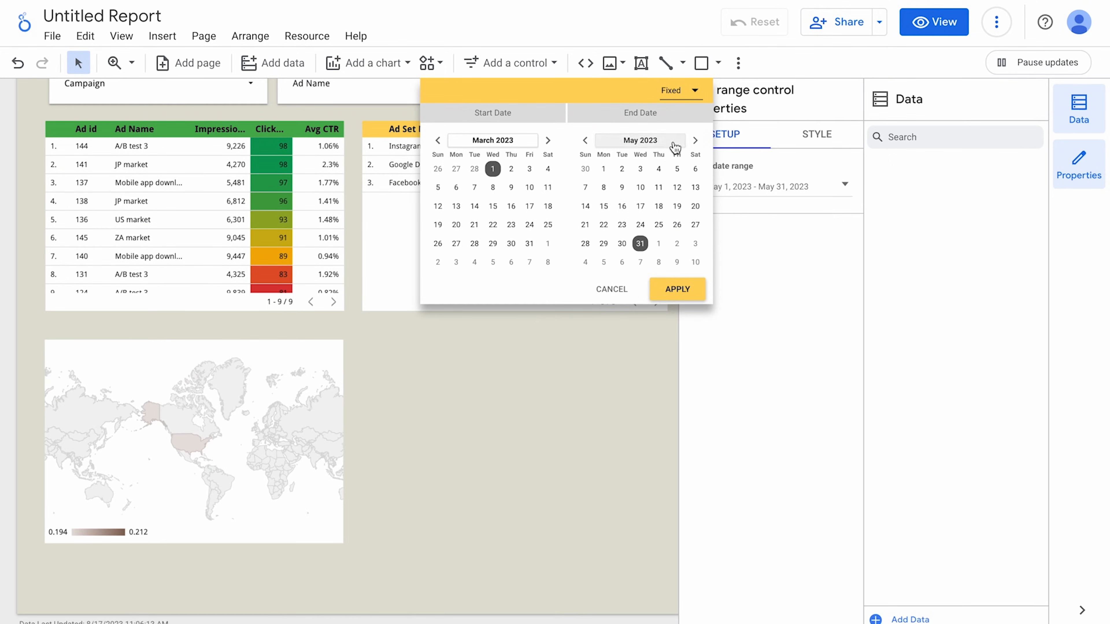
pyautogui.click(695, 140)
pyautogui.click(676, 243)
pyautogui.click(677, 289)
# Change the geo map's metric from CTR to Clicks.
pyautogui.scroll(5, 129, 500)
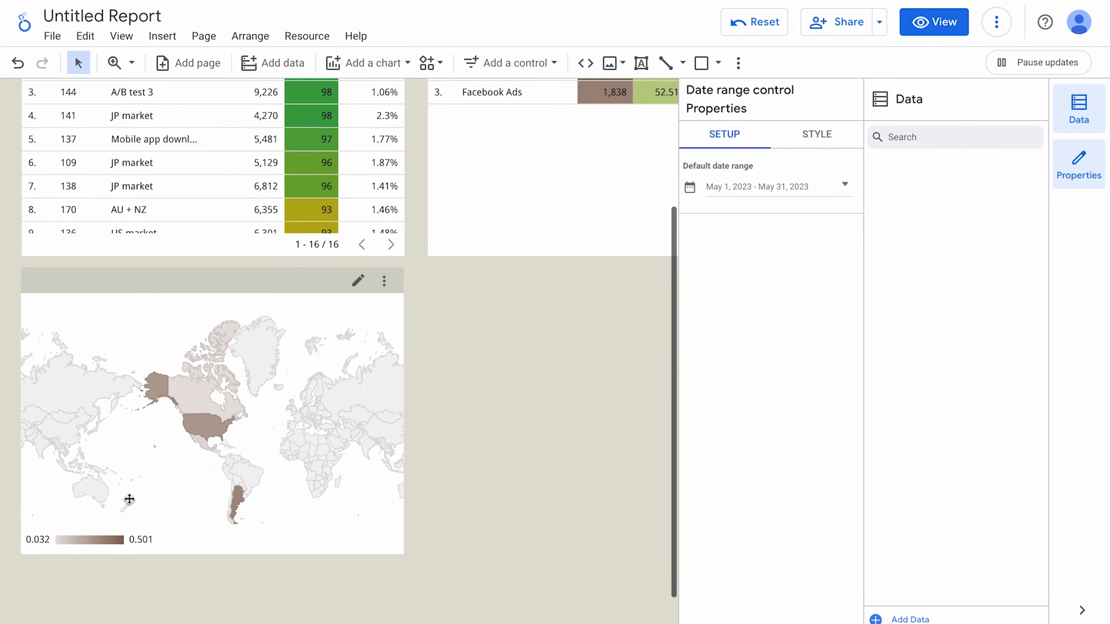
pyautogui.click(129, 499)
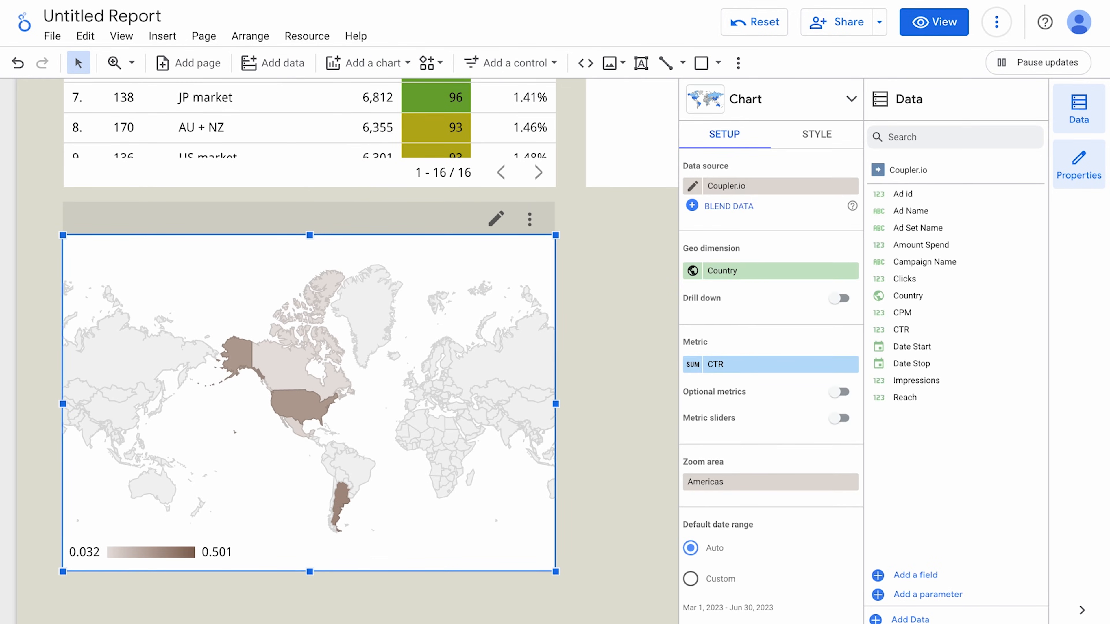
pyautogui.moveTo(343, 508)
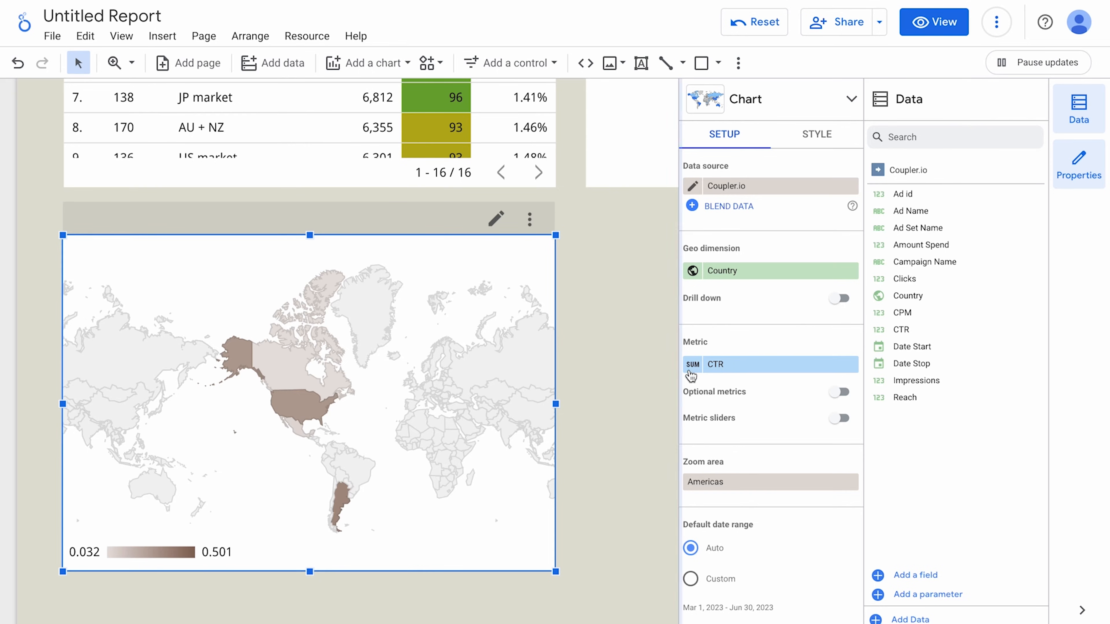
pyautogui.click(719, 364)
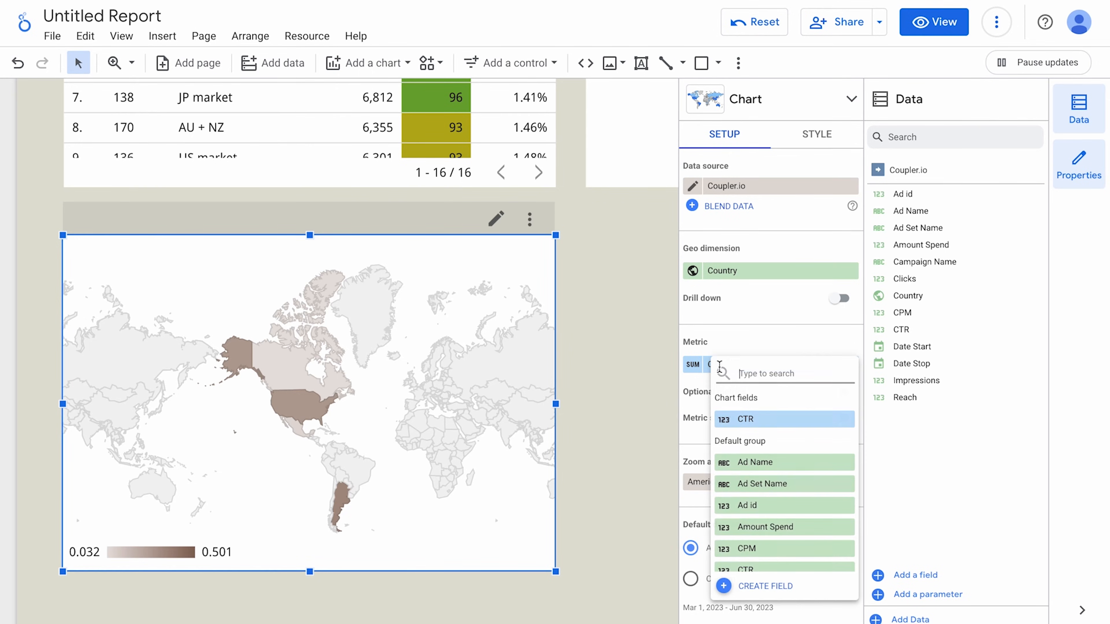
pyautogui.scroll(-3, 771, 523)
pyautogui.click(770, 515)
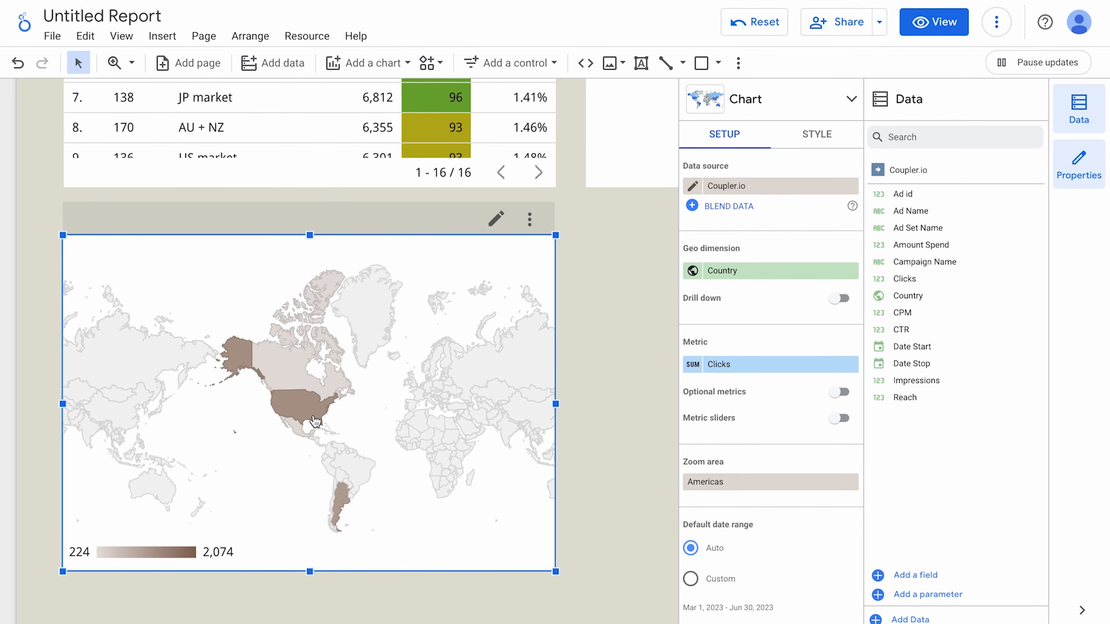
pyautogui.moveTo(308, 418)
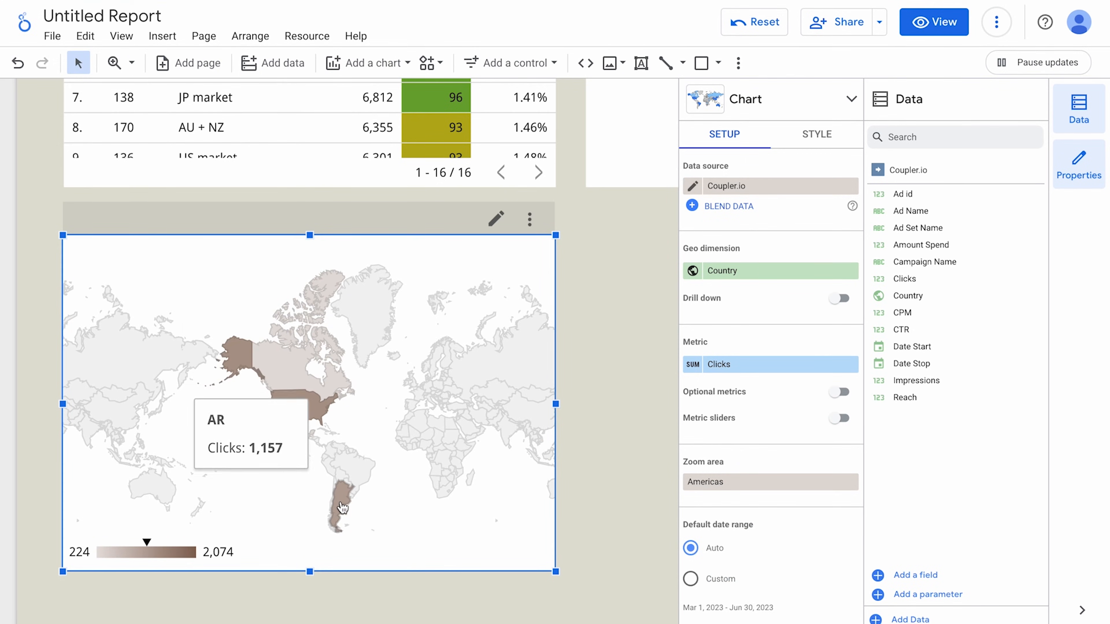
# Shade the map's highest-value countries orange.
pyautogui.click(816, 135)
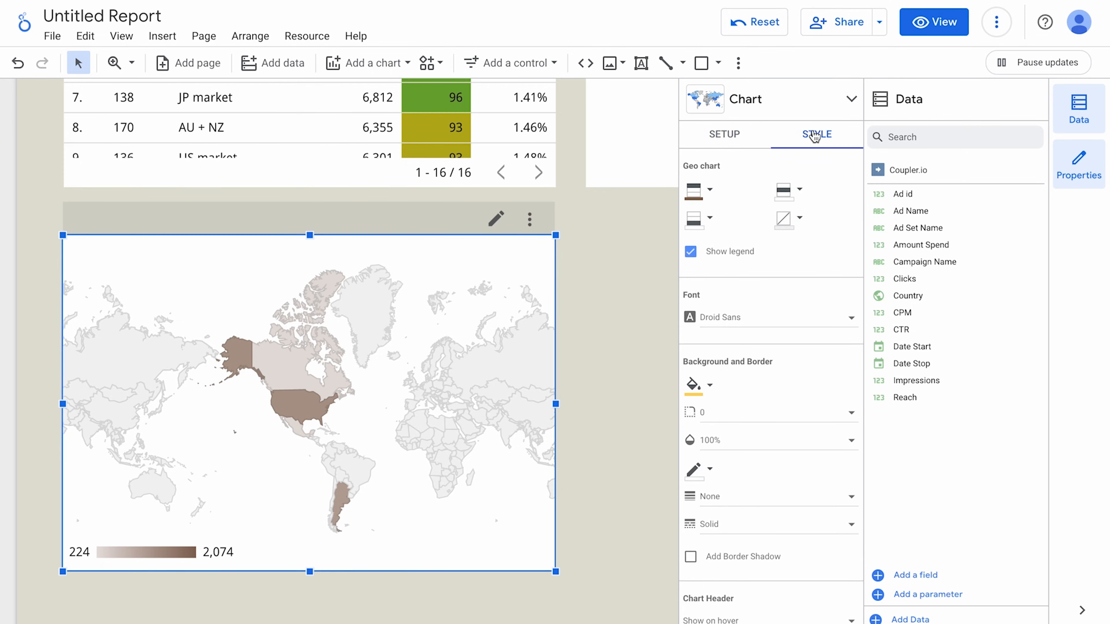
pyautogui.click(698, 195)
pyautogui.click(785, 278)
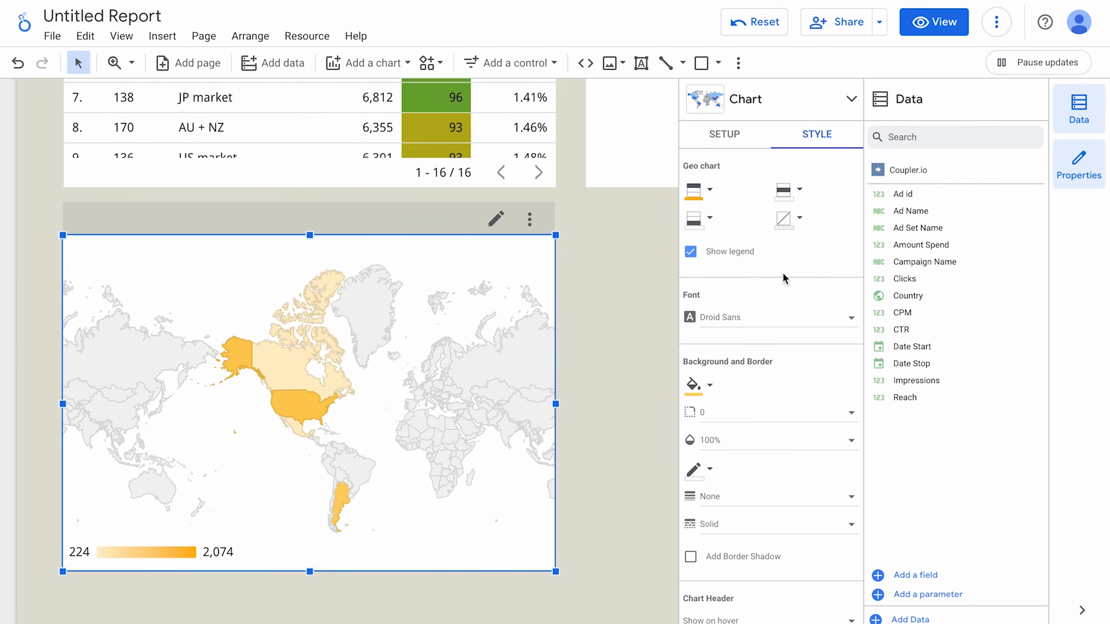
pyautogui.click(662, 437)
# Cross-filter the report by the US and the Facebook Ads ad set, then clear the filter.
pyautogui.click(521, 489)
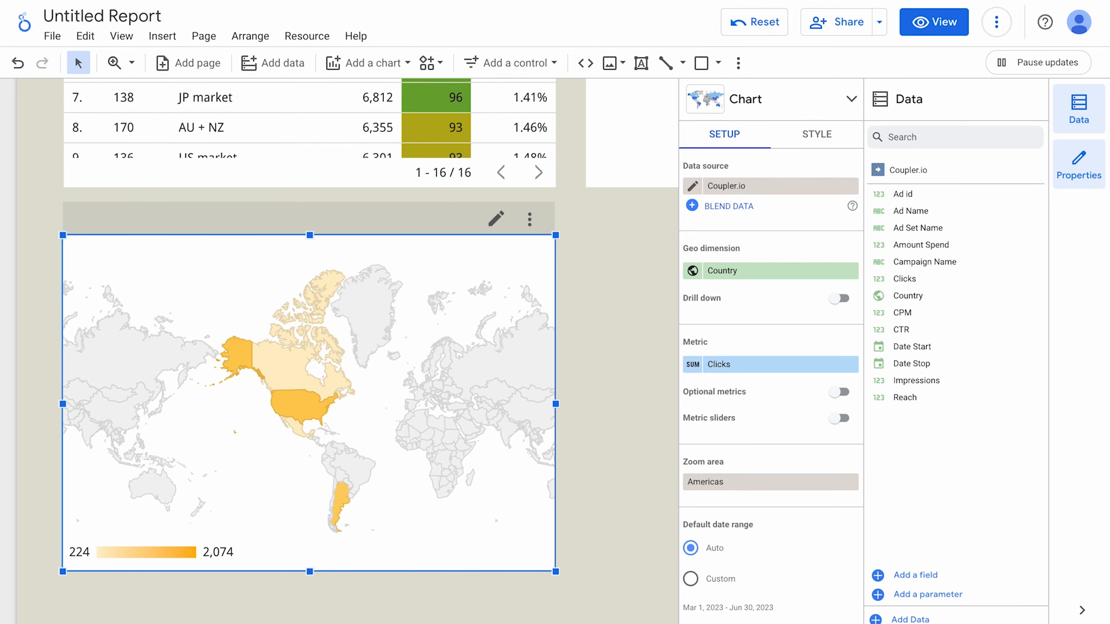
pyautogui.click(302, 413)
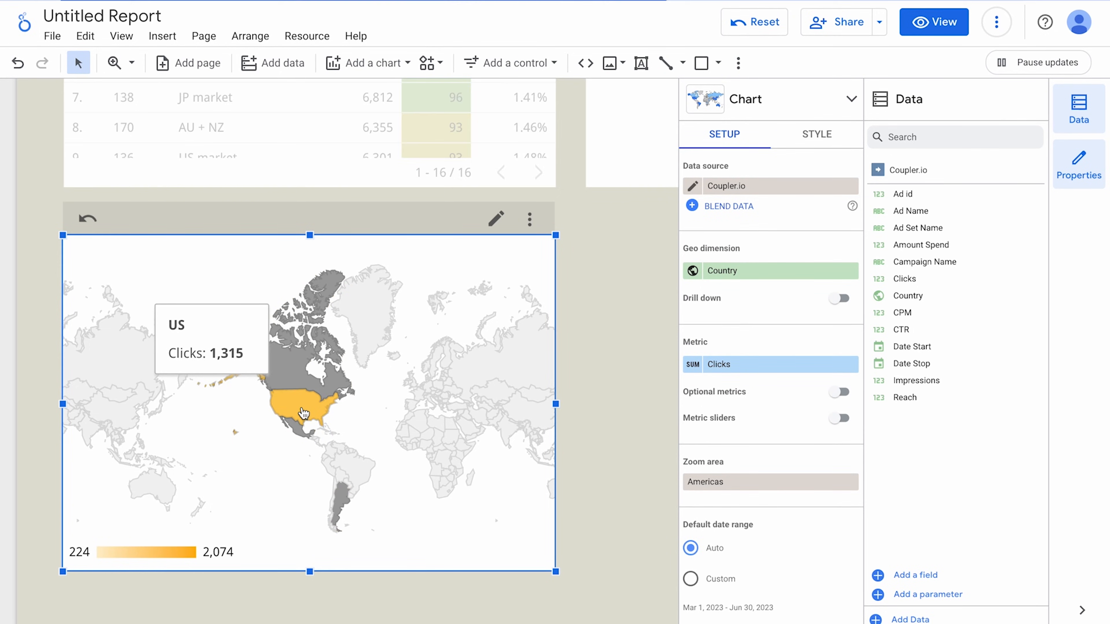
pyautogui.scroll(-5, 343, 401)
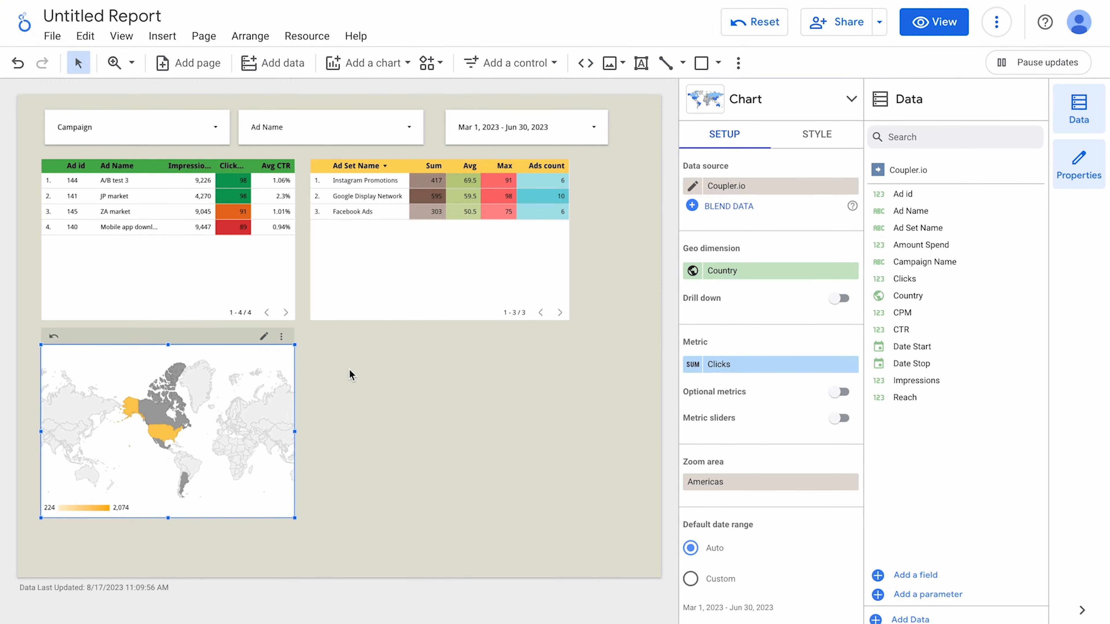
pyautogui.click(363, 213)
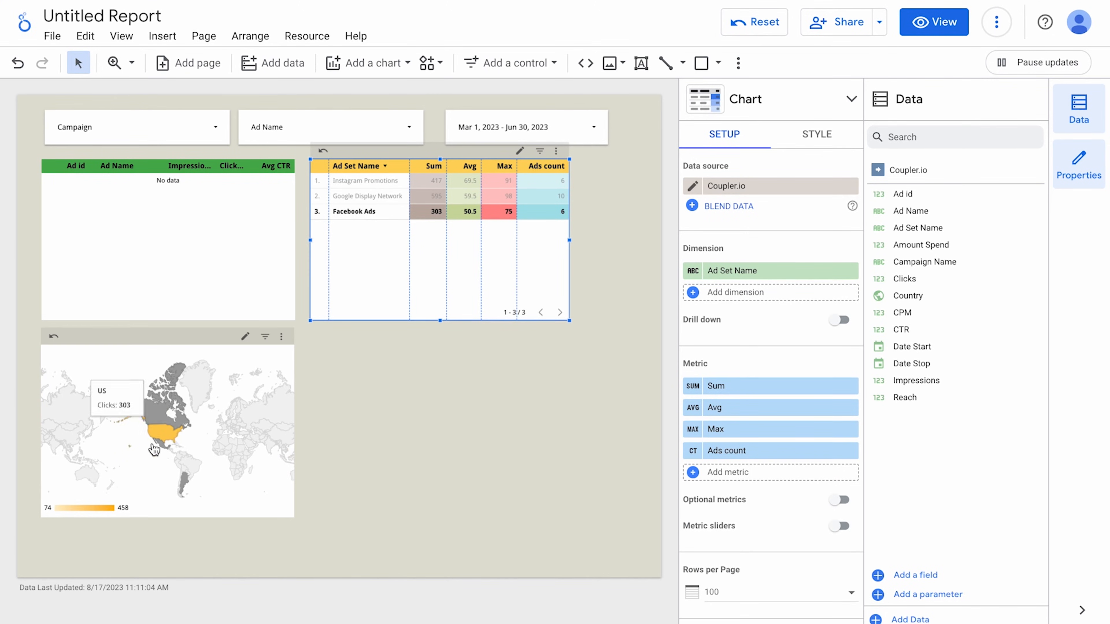
pyautogui.click(167, 437)
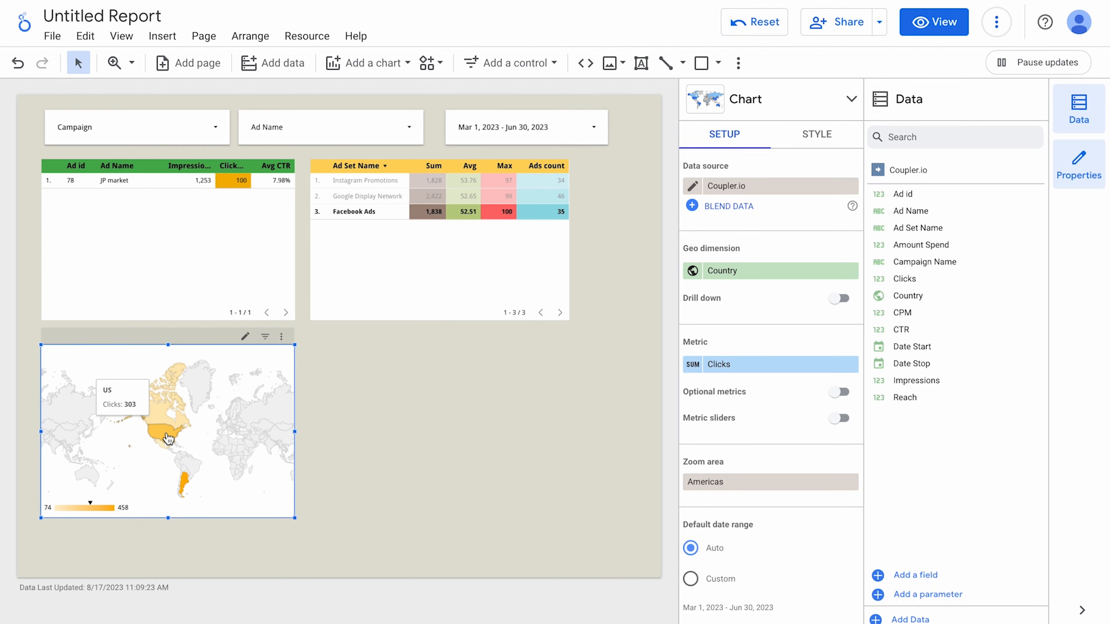
pyautogui.click(371, 211)
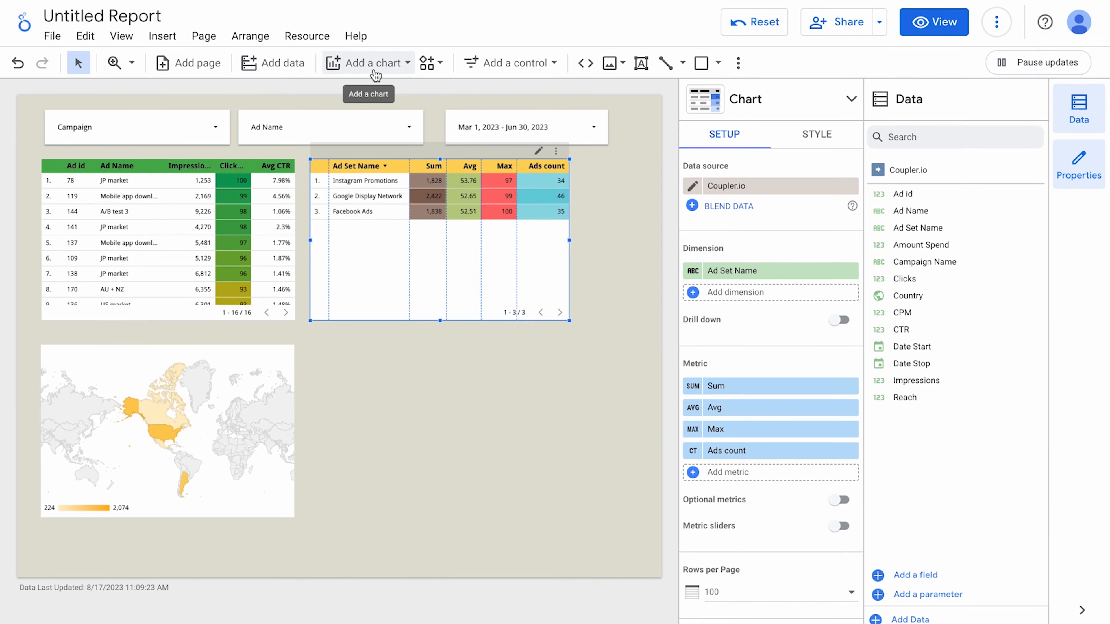
# Add a scorecard beside the map showing total Impressions (640,420) instead of Ad id.
pyautogui.click(374, 72)
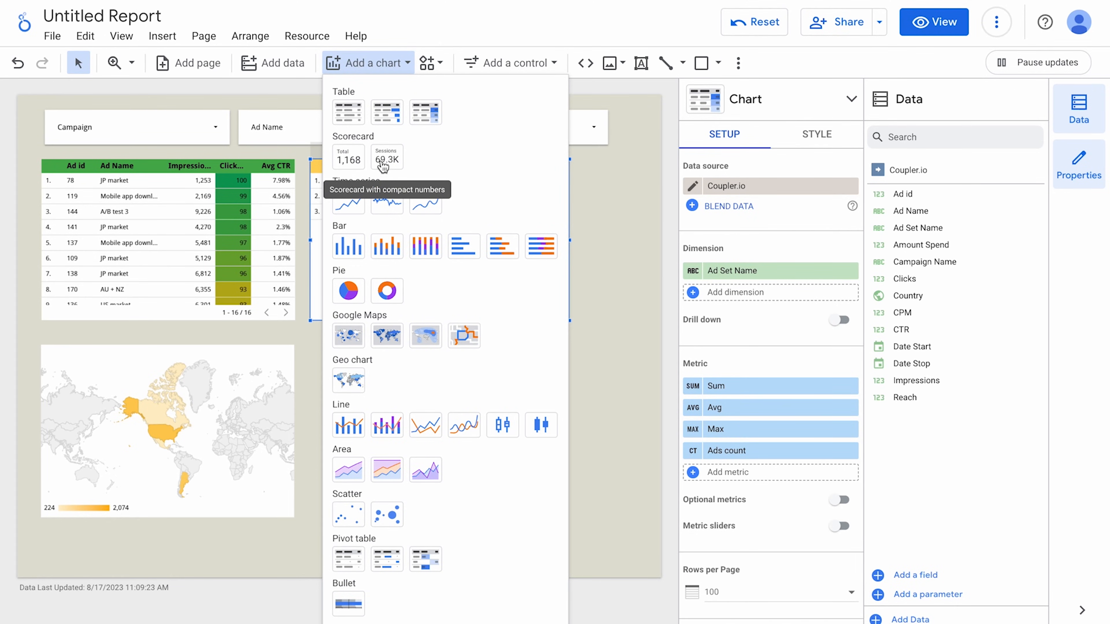
pyautogui.click(348, 161)
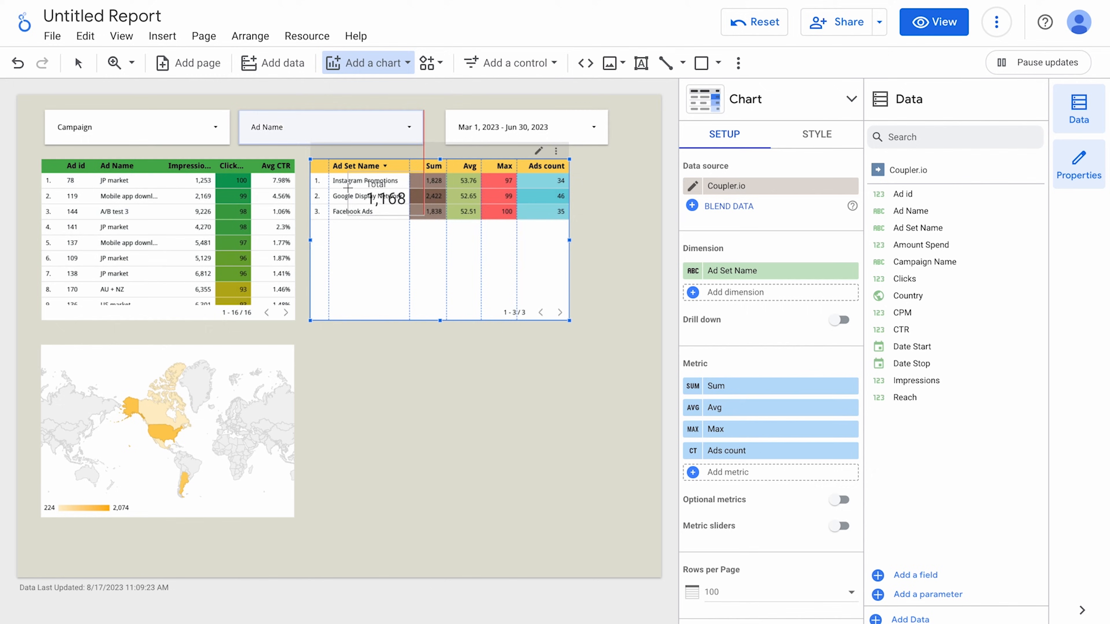
pyautogui.click(308, 344)
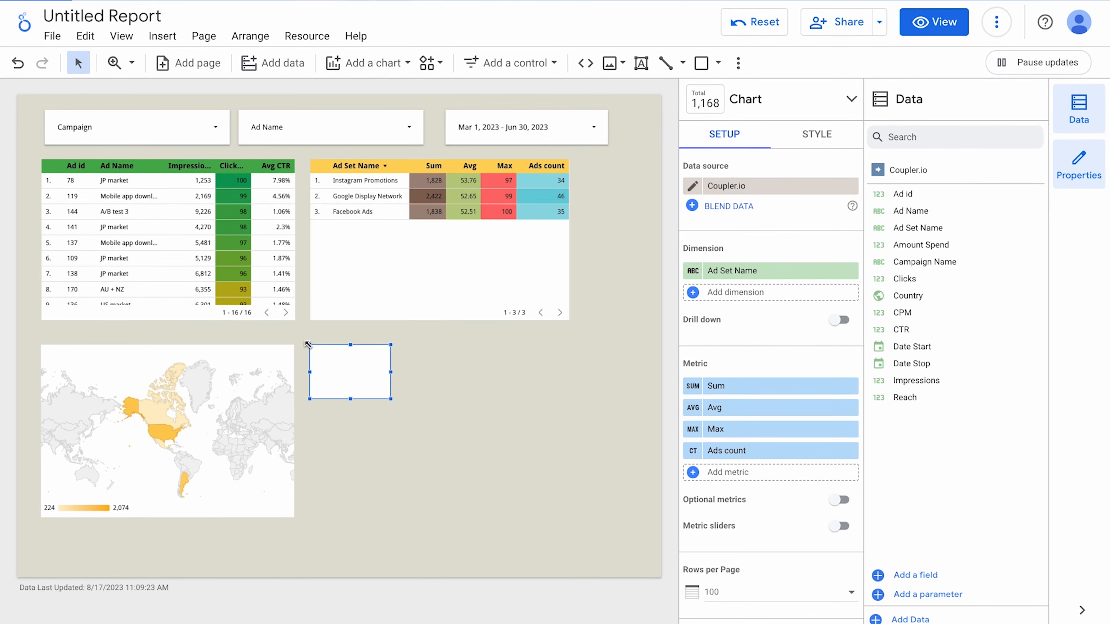
pyautogui.scroll(3, 359, 376)
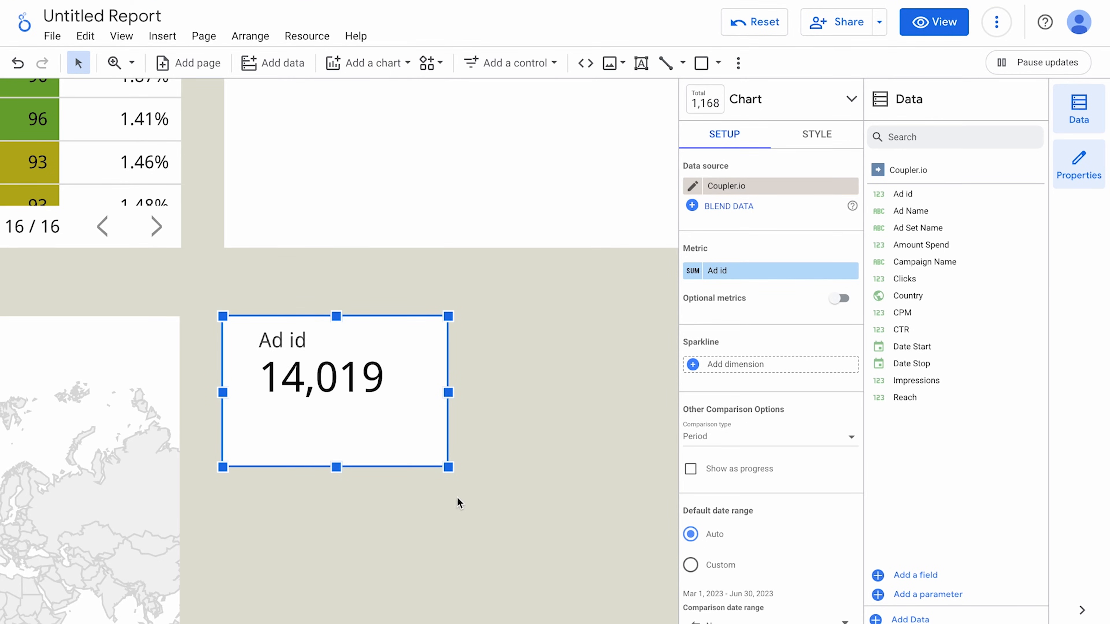
pyautogui.click(764, 273)
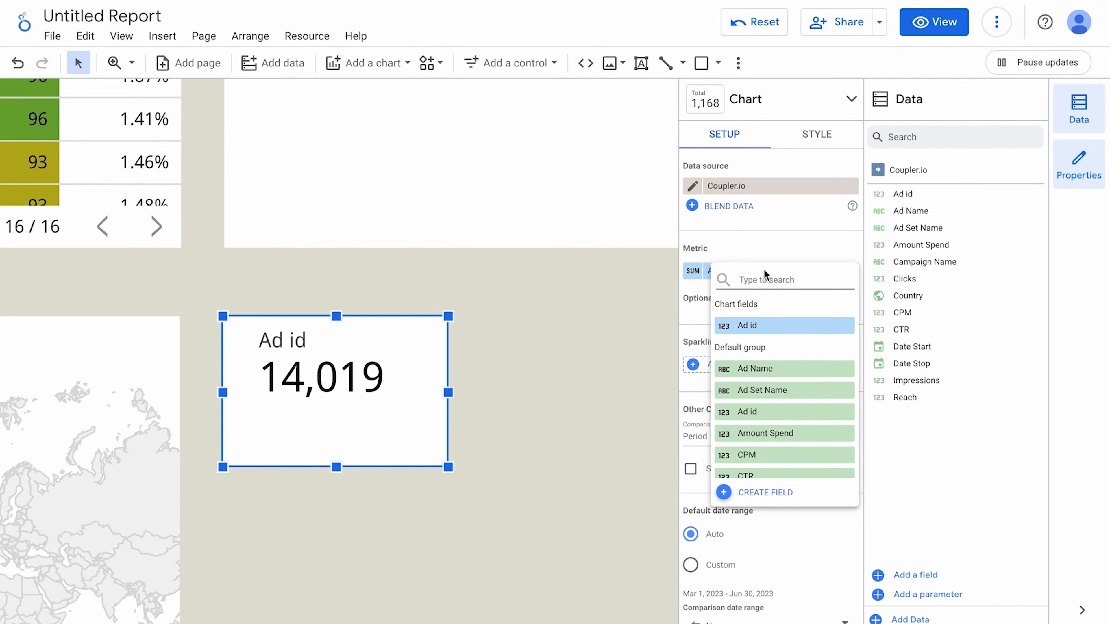
pyautogui.write('im')
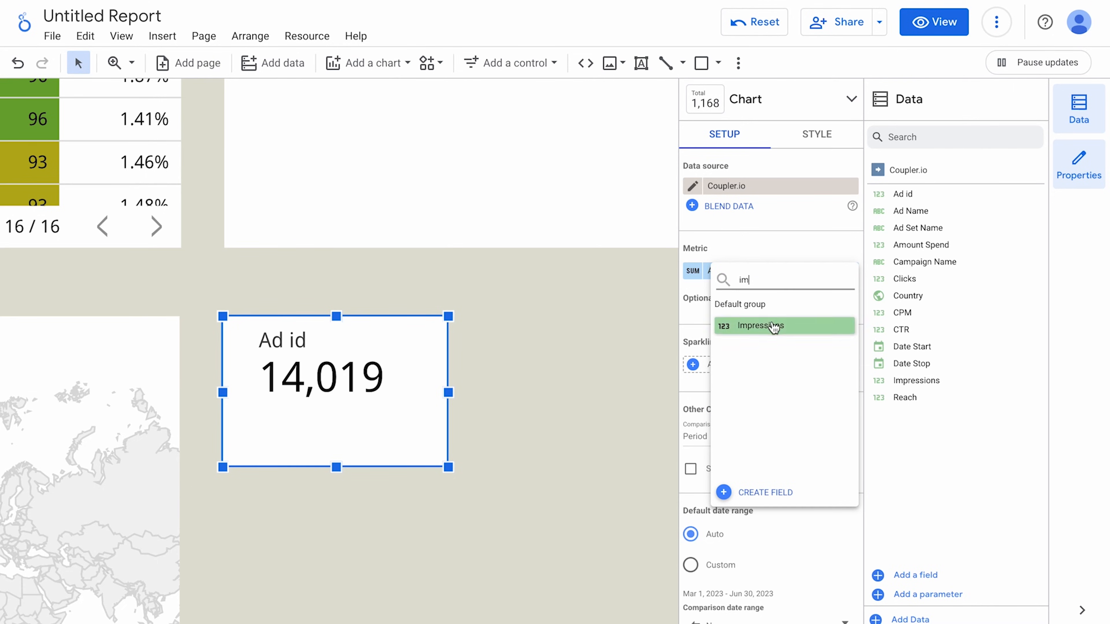
pyautogui.click(772, 323)
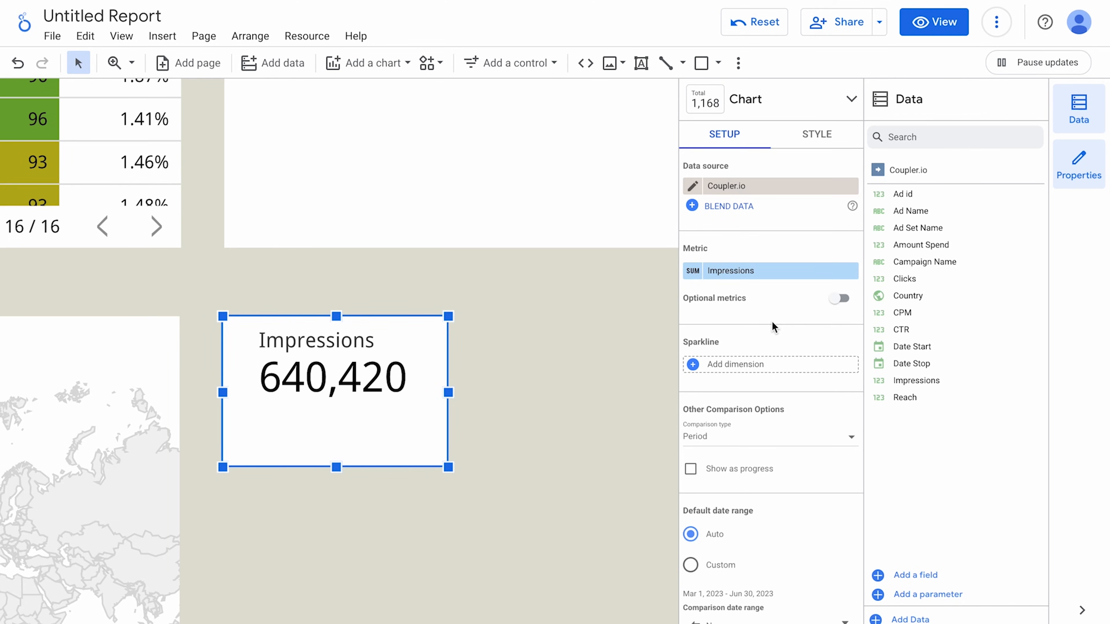
pyautogui.scroll(-3, 772, 323)
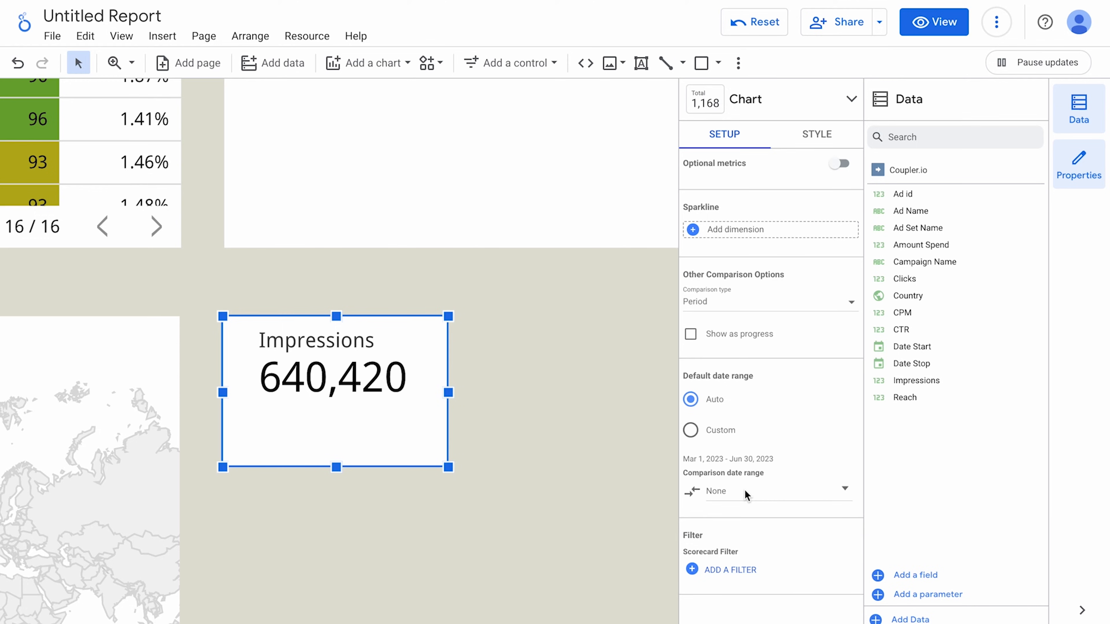
# Compare the Impressions scorecard to the previous period, showing a 104.7% increase.
pyautogui.click(747, 495)
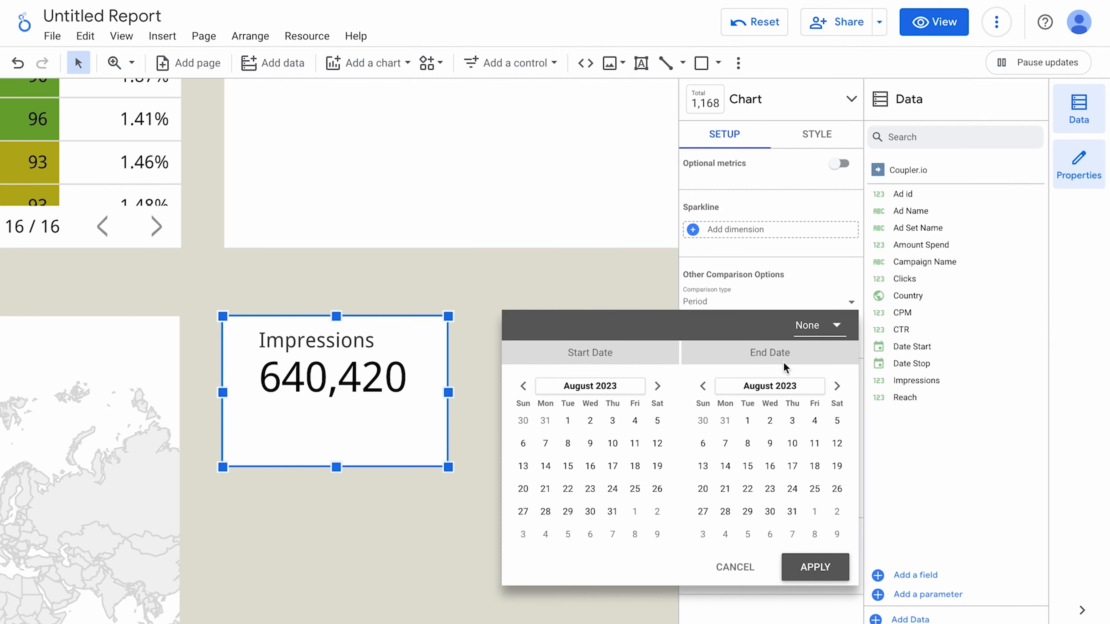
pyautogui.click(808, 327)
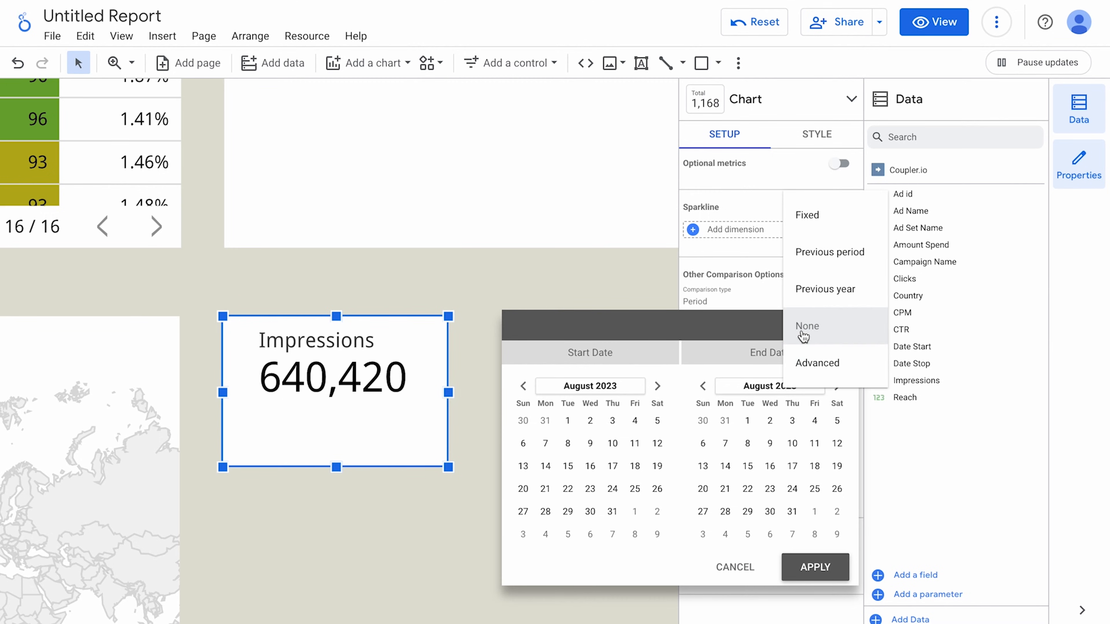
pyautogui.click(824, 253)
pyautogui.click(814, 567)
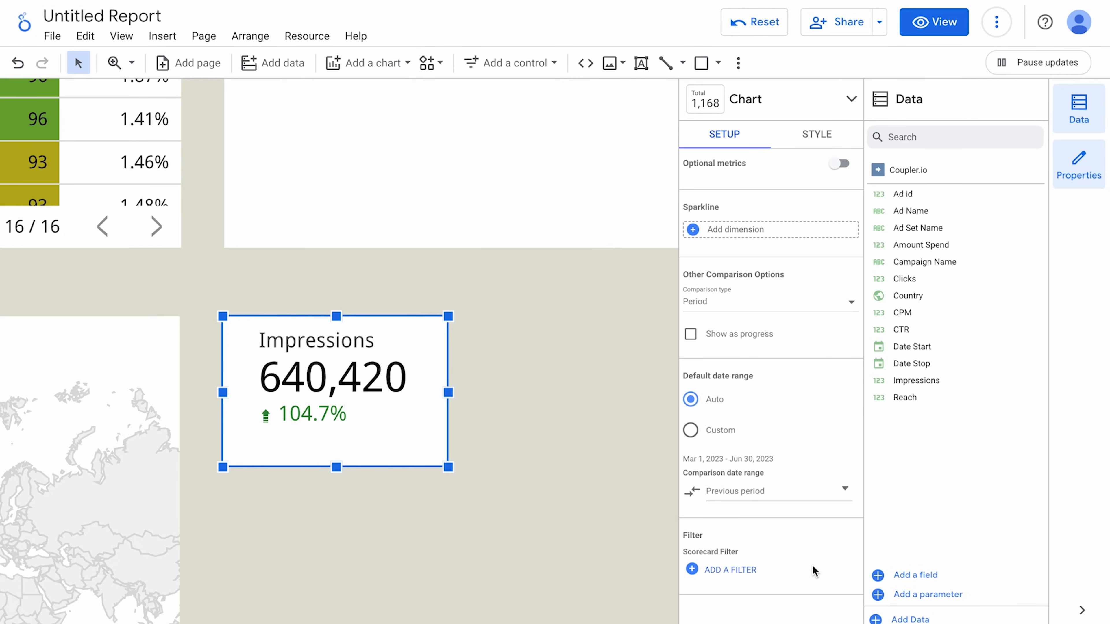
pyautogui.click(566, 521)
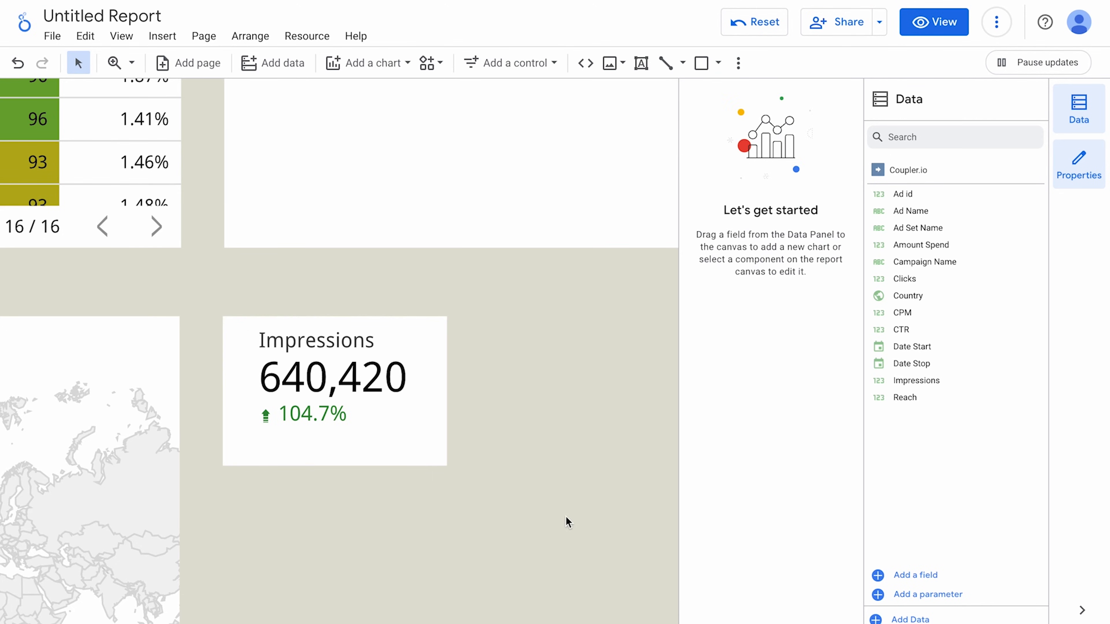
pyautogui.hscroll(1, 566, 522)
pyautogui.scroll(-3, 567, 522)
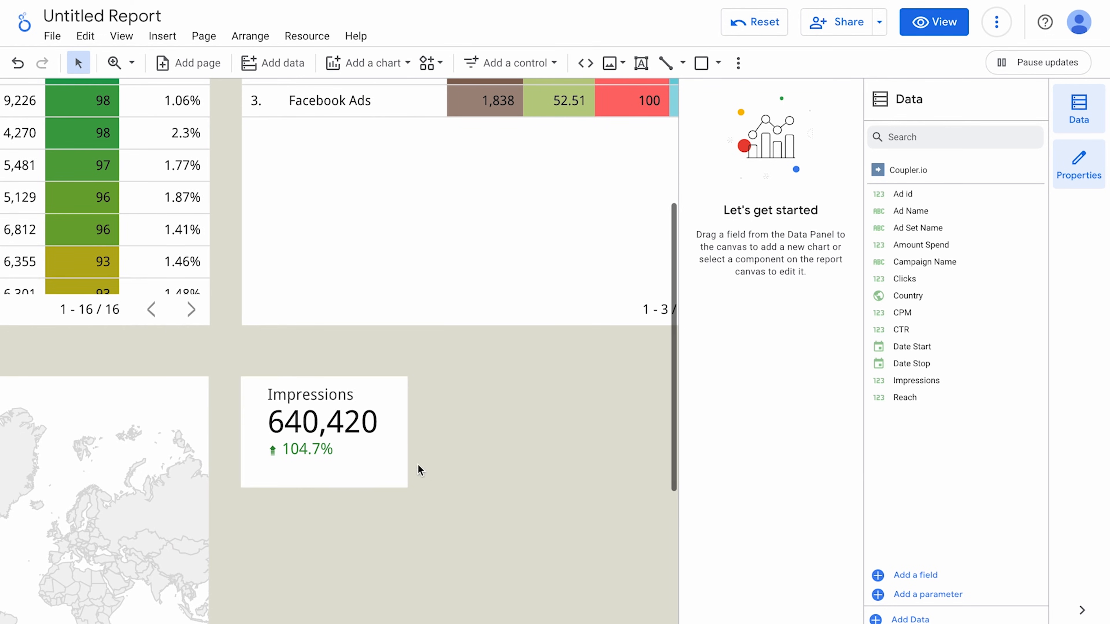
# Duplicate the Impressions scorecard to its right and switch the copy's metric to Clicks.
pyautogui.click(399, 460)
pyautogui.rightClick(398, 460)
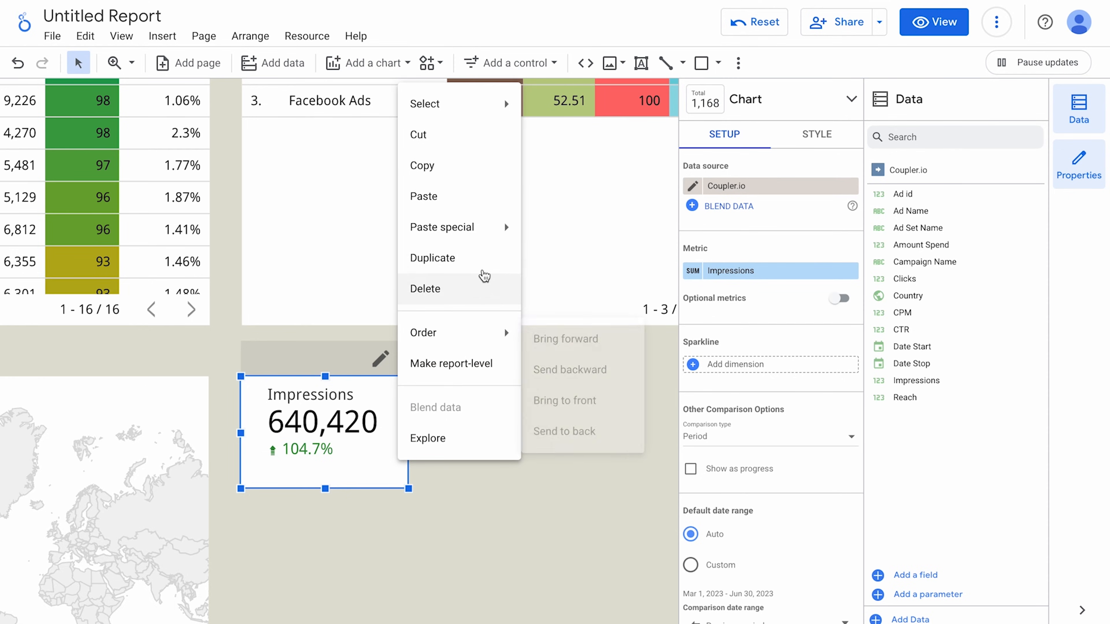
pyautogui.click(483, 257)
pyautogui.moveTo(390, 396); pyautogui.dragTo(555, 376)
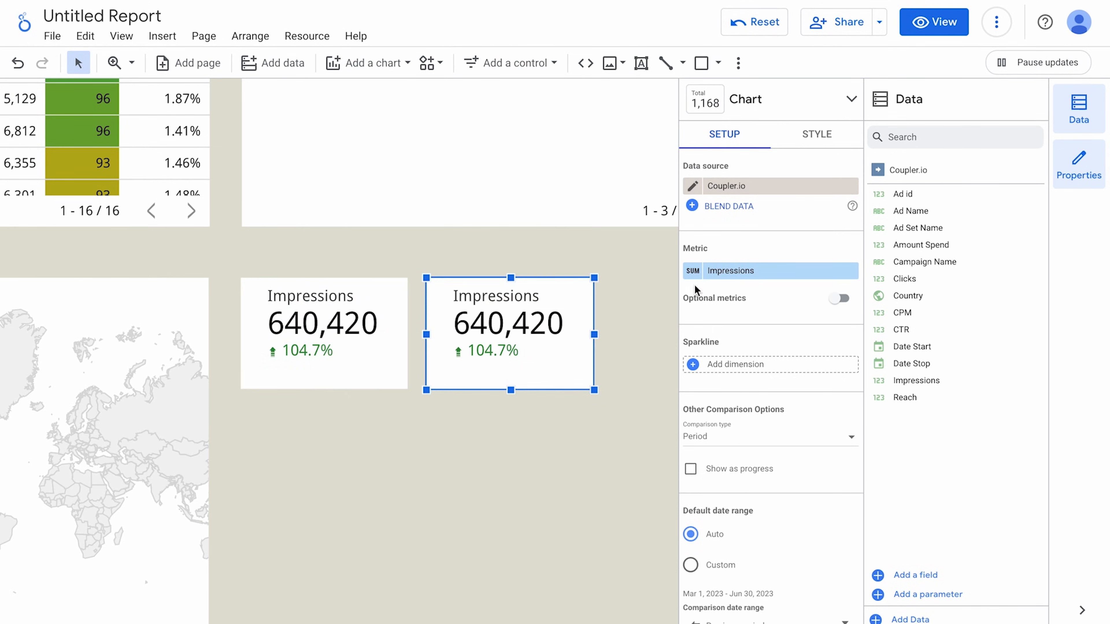
pyautogui.click(720, 271)
pyautogui.scroll(-3, 740, 393)
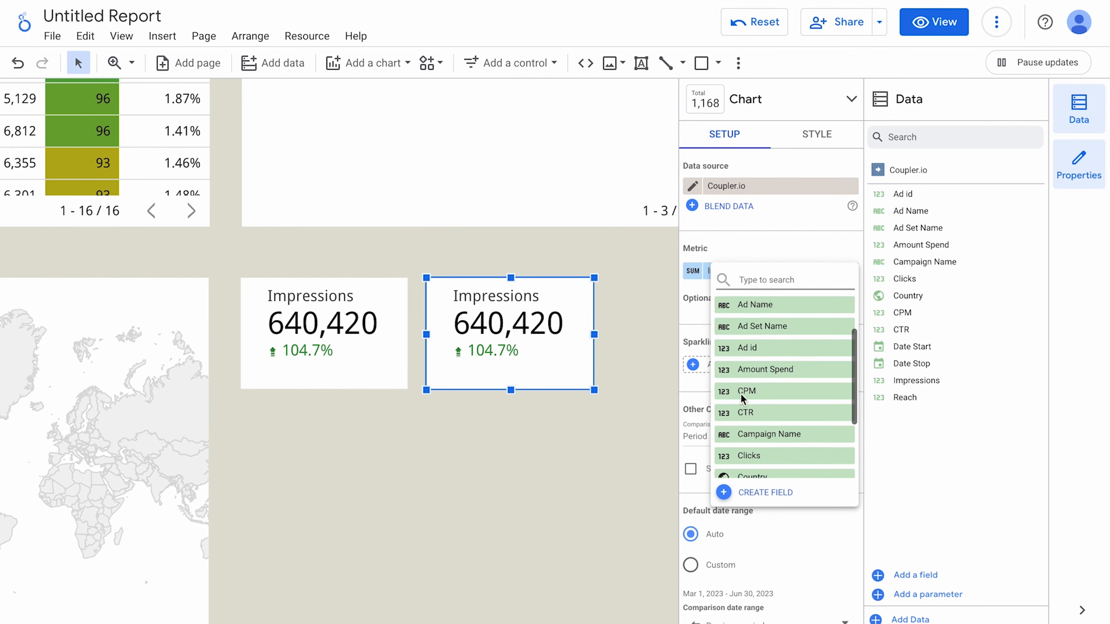
pyautogui.click(744, 422)
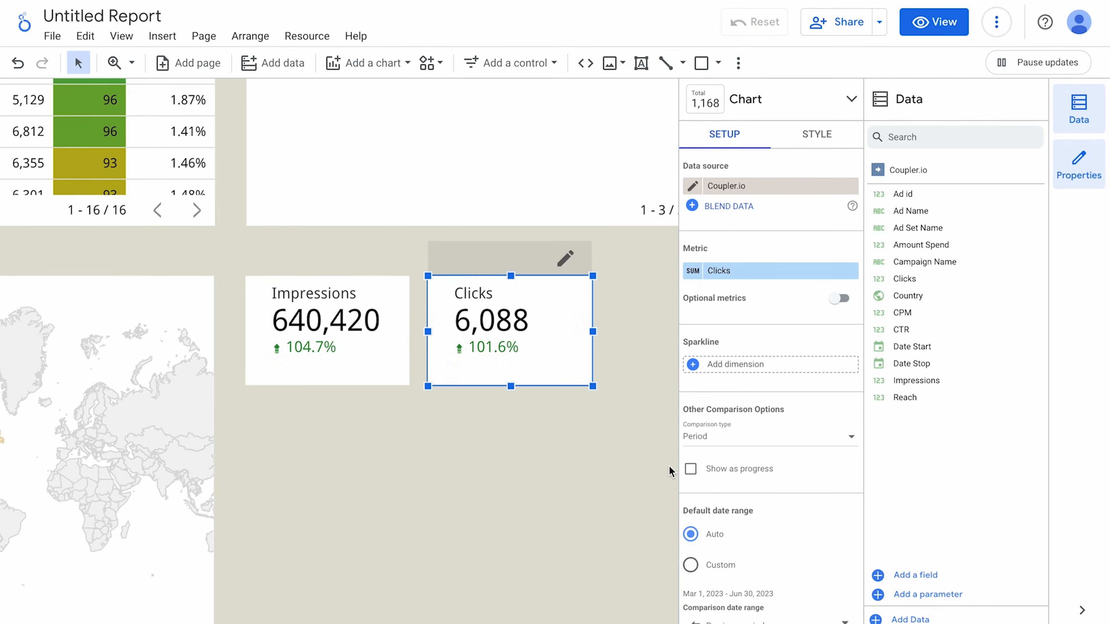
# Duplicate the Clicks scorecard and place the copy to its right.
pyautogui.rightClick(549, 323)
pyautogui.click(602, 173)
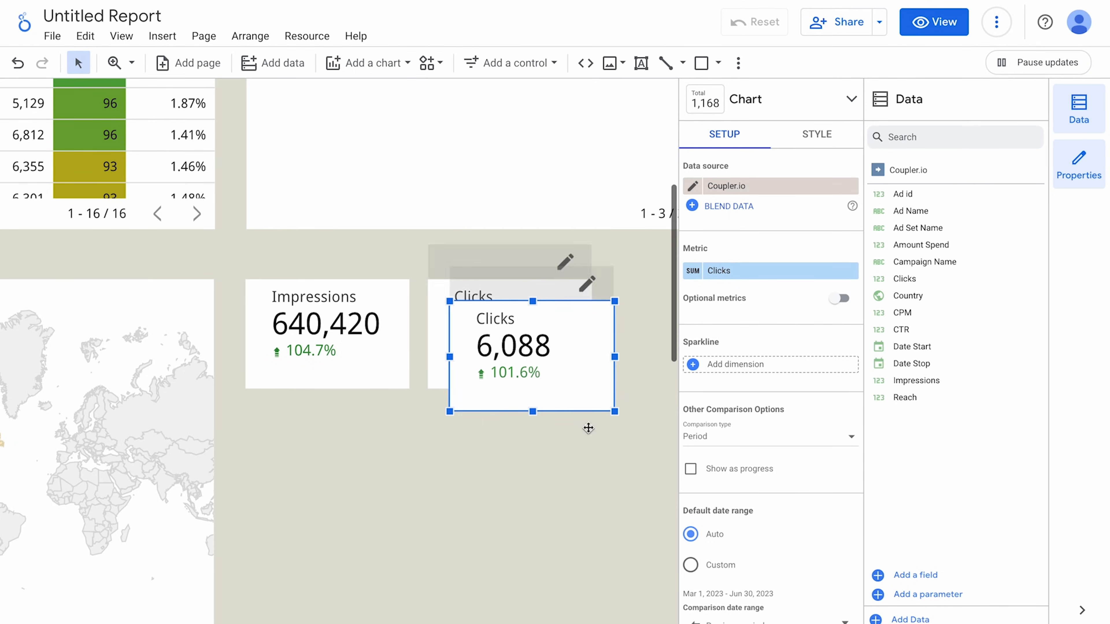
pyautogui.hscroll(5, 594, 481)
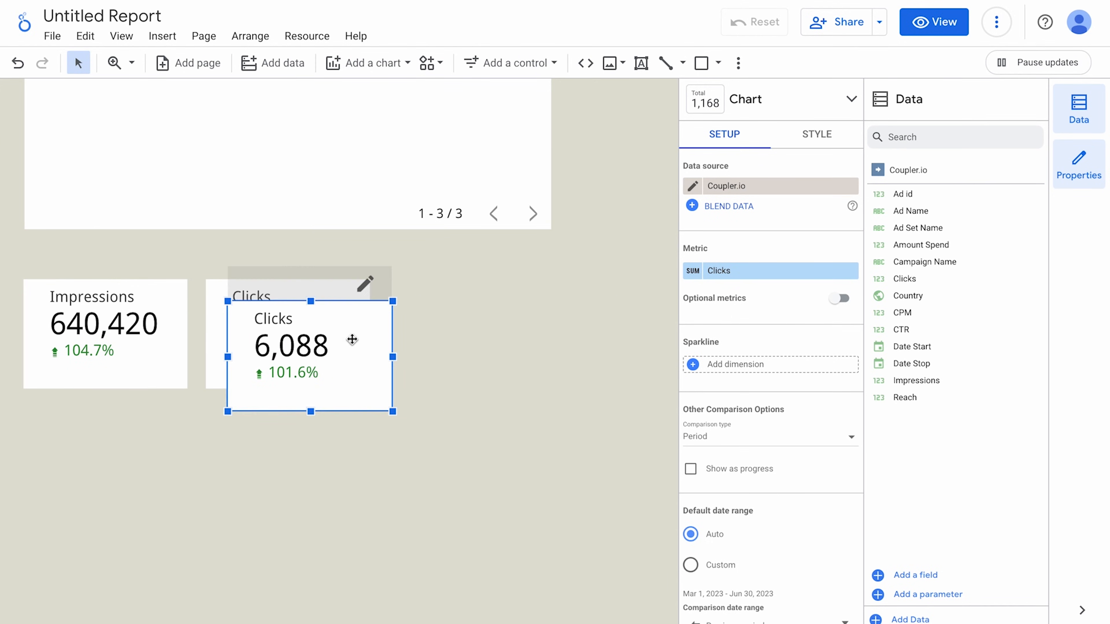
pyautogui.moveTo(352, 339); pyautogui.dragTo(508, 317)
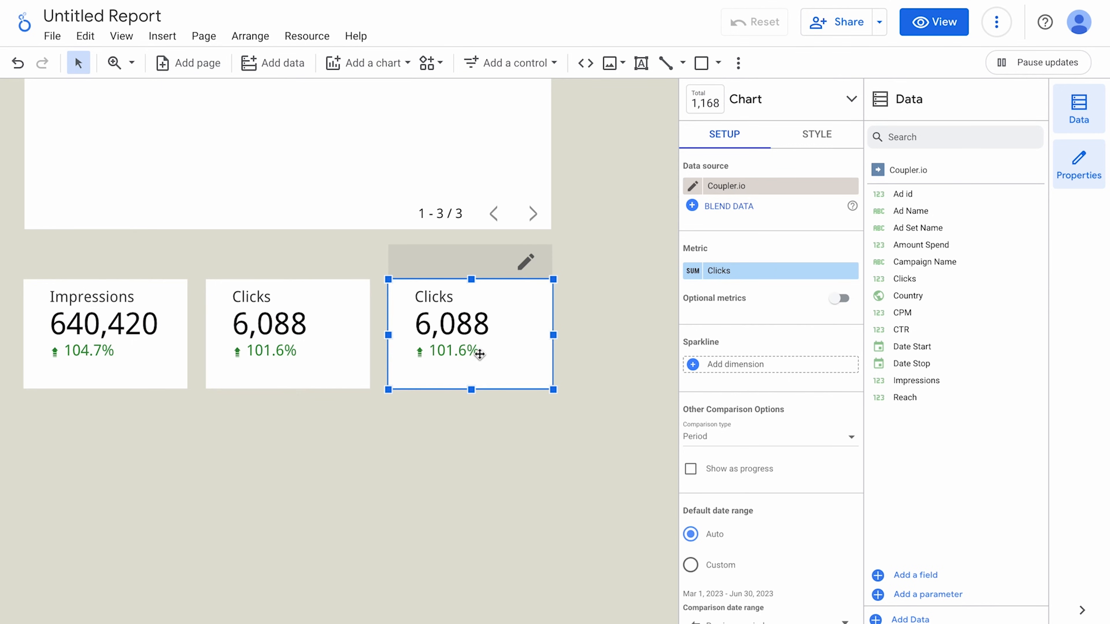
# Change the third scorecard's metric to Amount Spend formatted as USD currency.
pyautogui.click(705, 272)
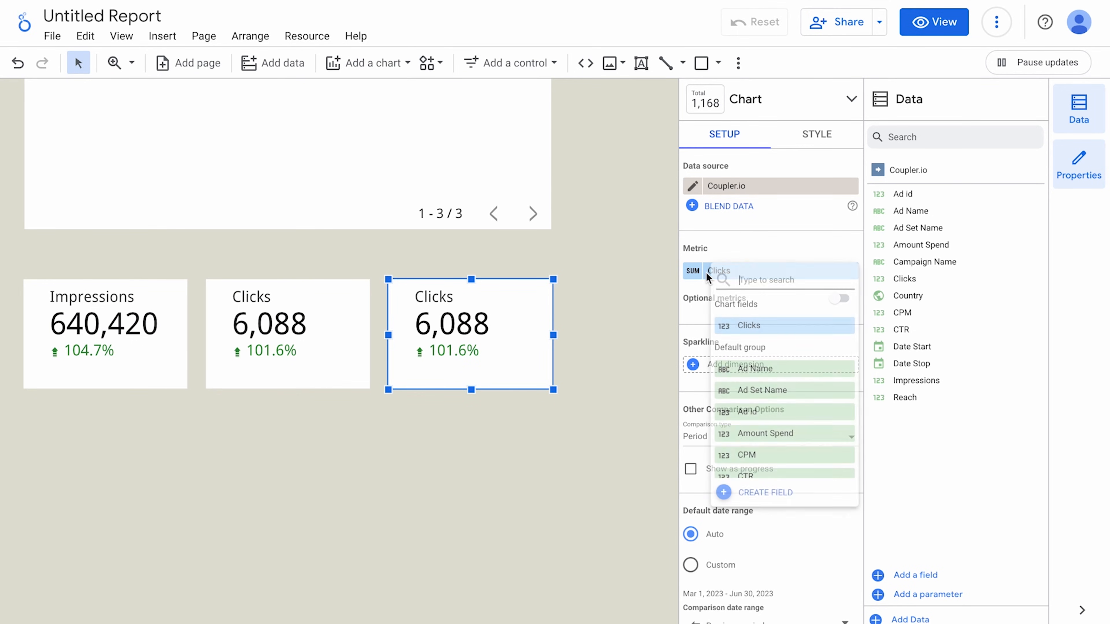
pyautogui.click(759, 435)
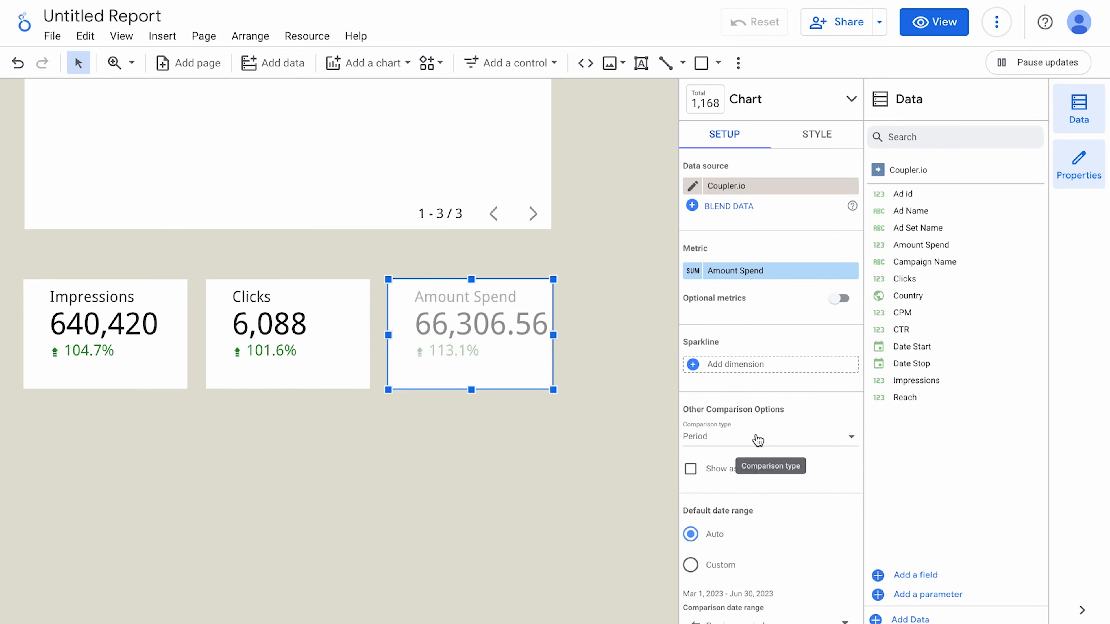
pyautogui.click(758, 271)
pyautogui.click(640, 511)
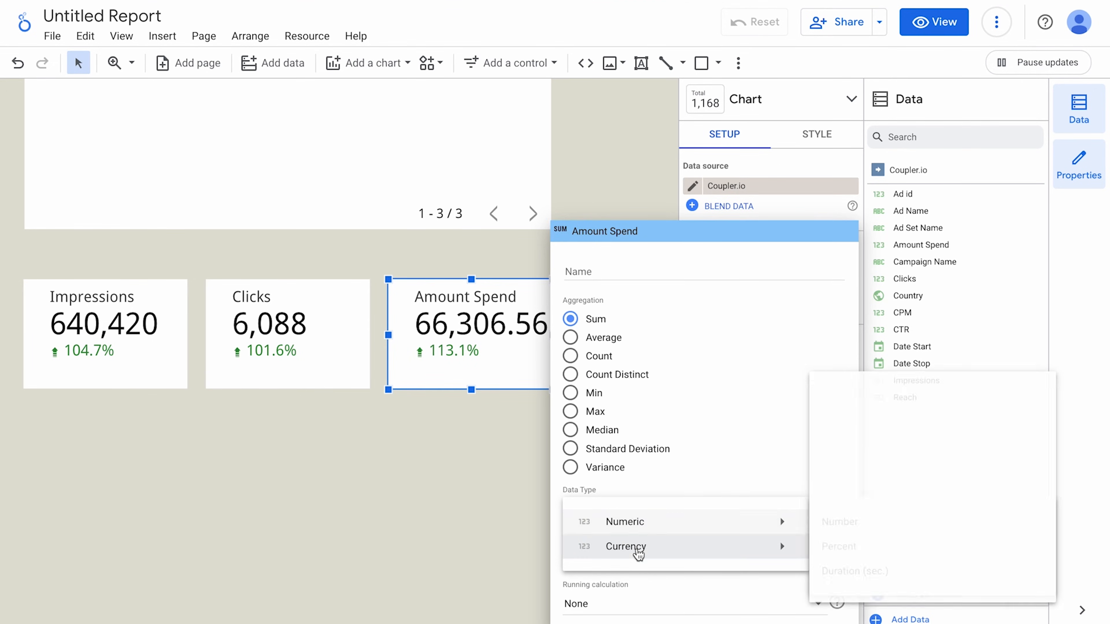
pyautogui.moveTo(638, 547)
pyautogui.scroll(-15, 872, 568)
pyautogui.click(912, 498)
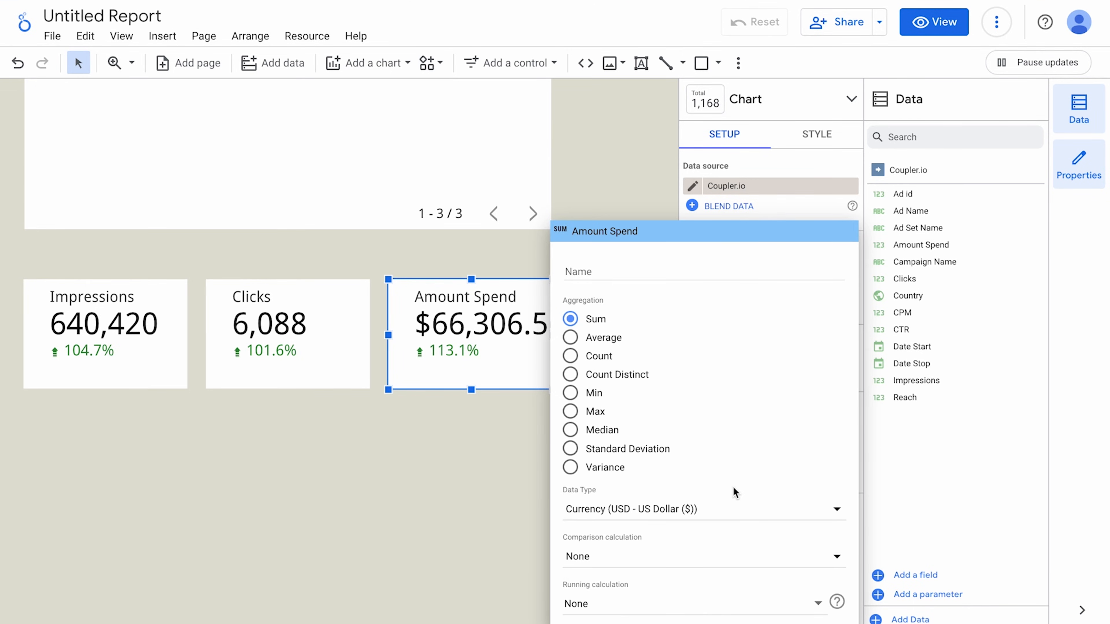
pyautogui.click(785, 154)
# Show Amount Spend as compact numbers, giving $66.31K up 113.1%.
pyautogui.click(804, 139)
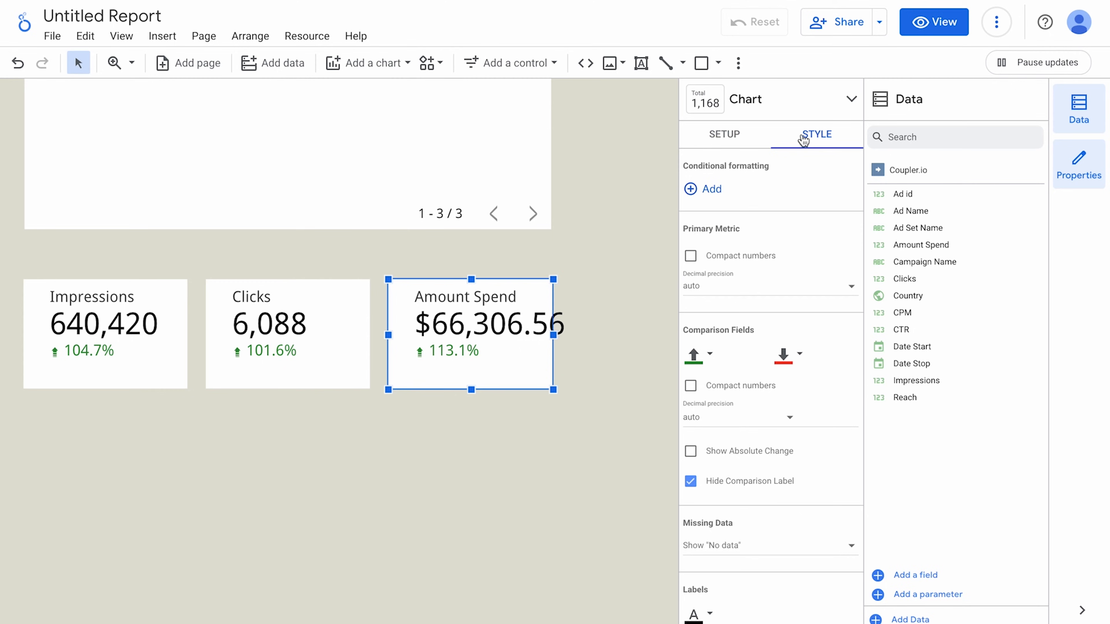
pyautogui.click(691, 256)
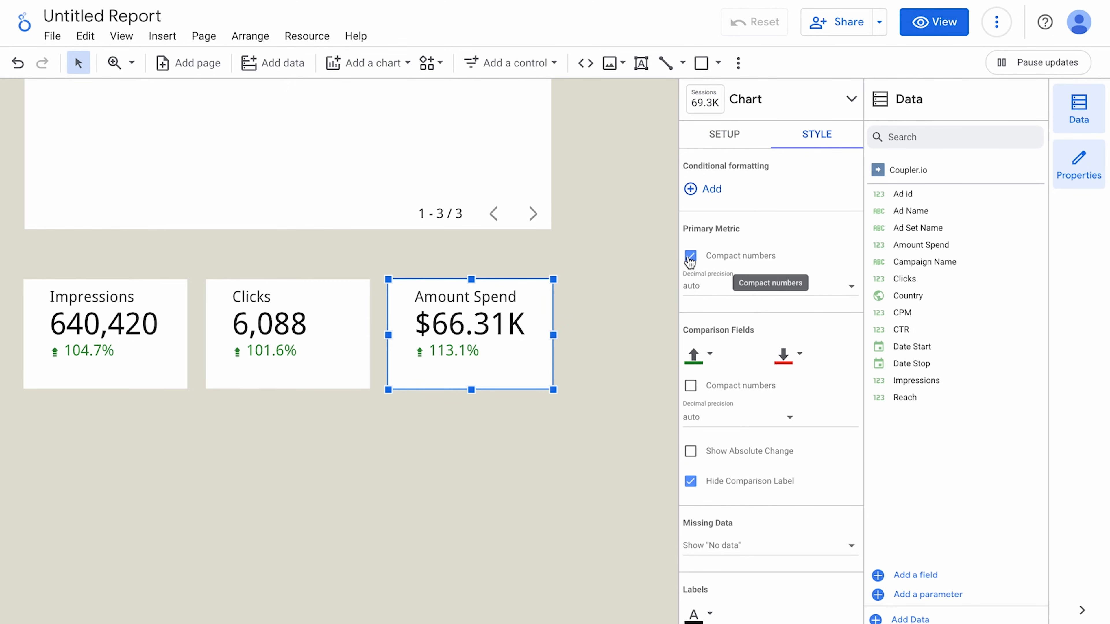
pyautogui.click(575, 448)
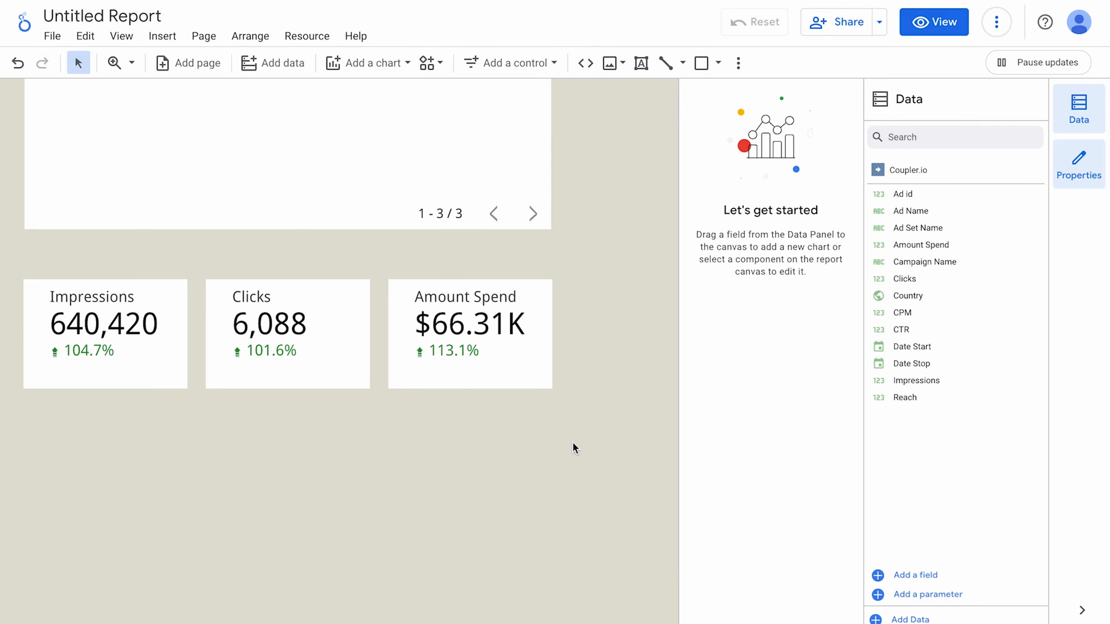
pyautogui.scroll(-4, 575, 448)
pyautogui.hscroll(-2, 573, 449)
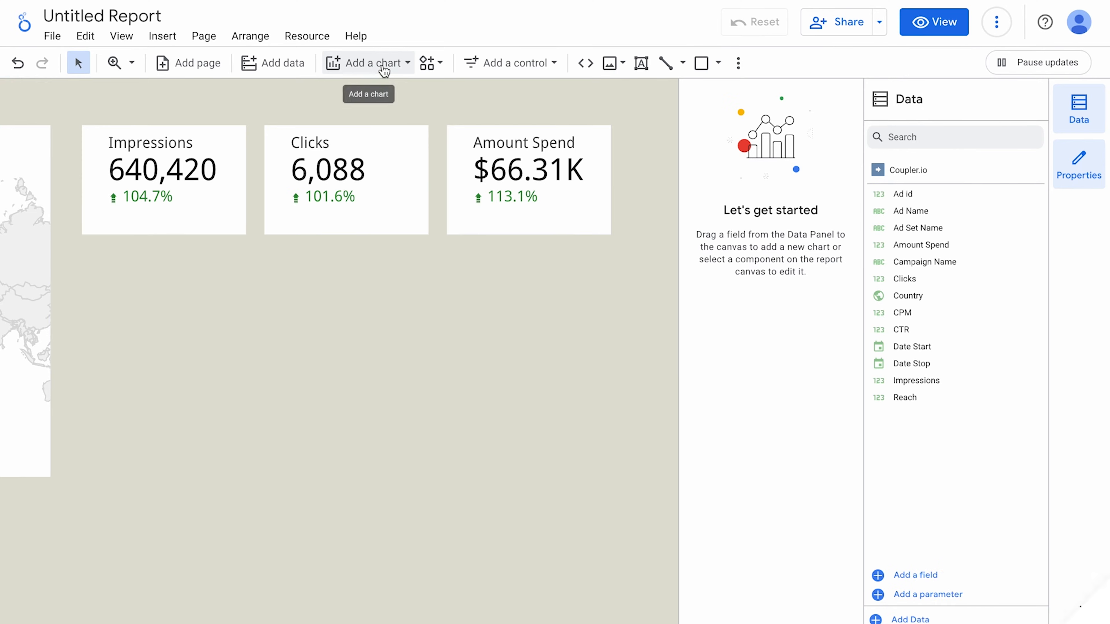
# Place a time series chart of daily Impressions by Date Start below the three scorecards.
pyautogui.click(383, 70)
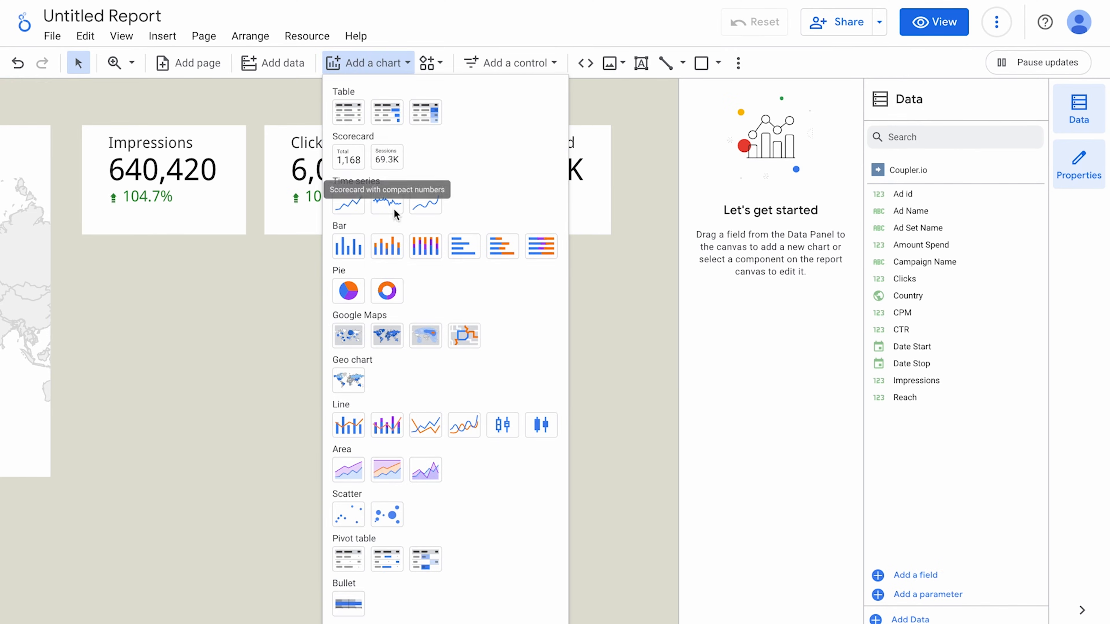
pyautogui.click(350, 204)
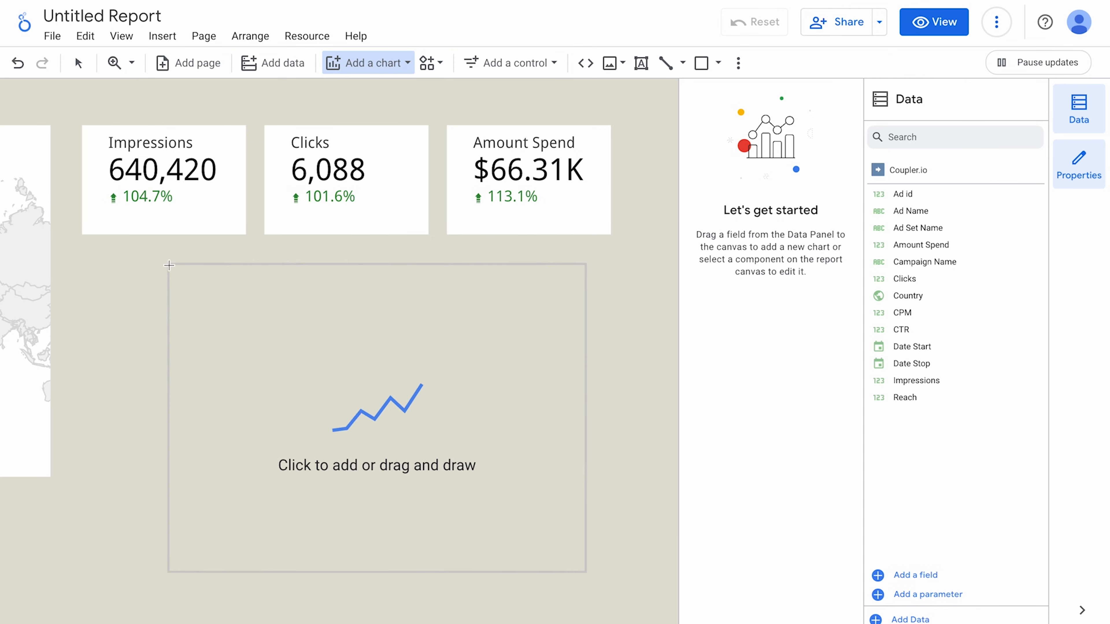
pyautogui.press('Escape')
pyautogui.click(88, 254)
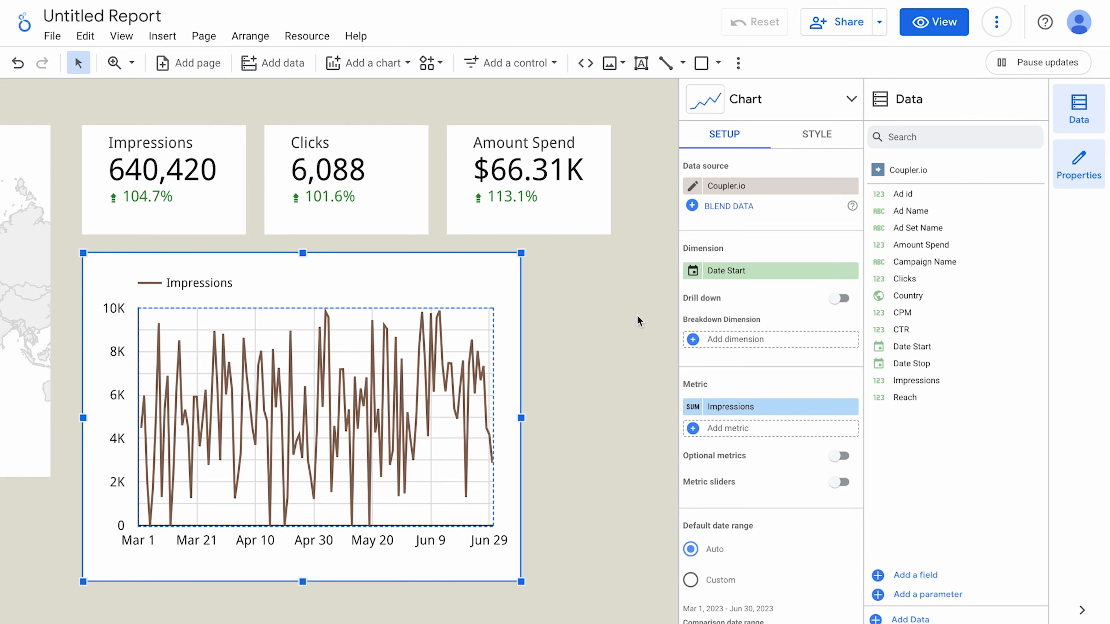
# Set the chart's Date Start data type to Year Month for monthly Impressions.
pyautogui.click(693, 272)
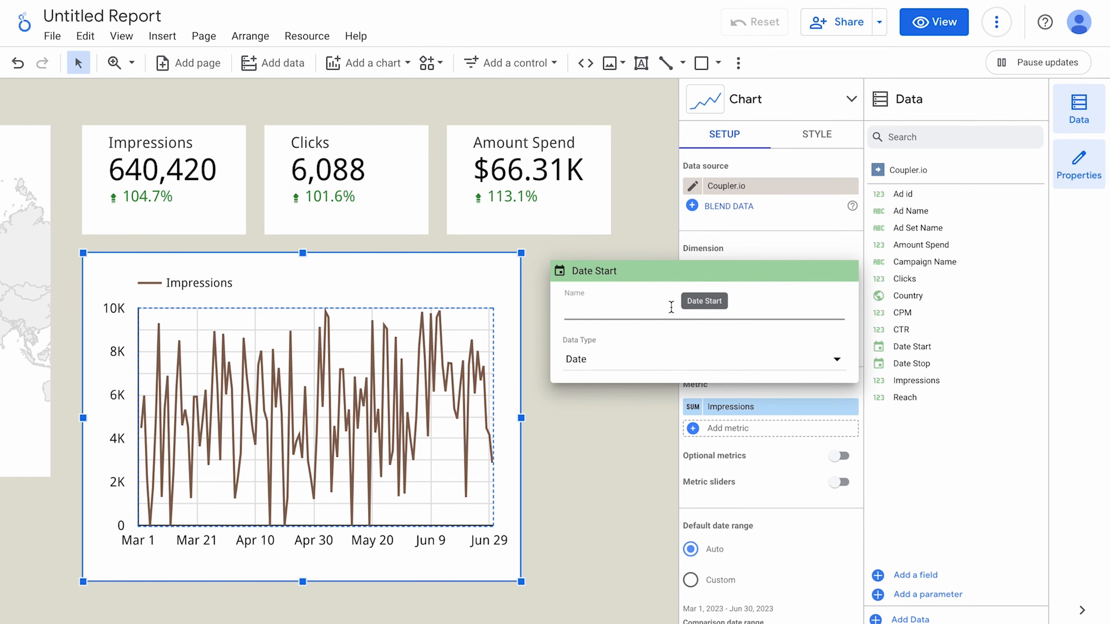
pyautogui.click(646, 356)
pyautogui.moveTo(778, 421)
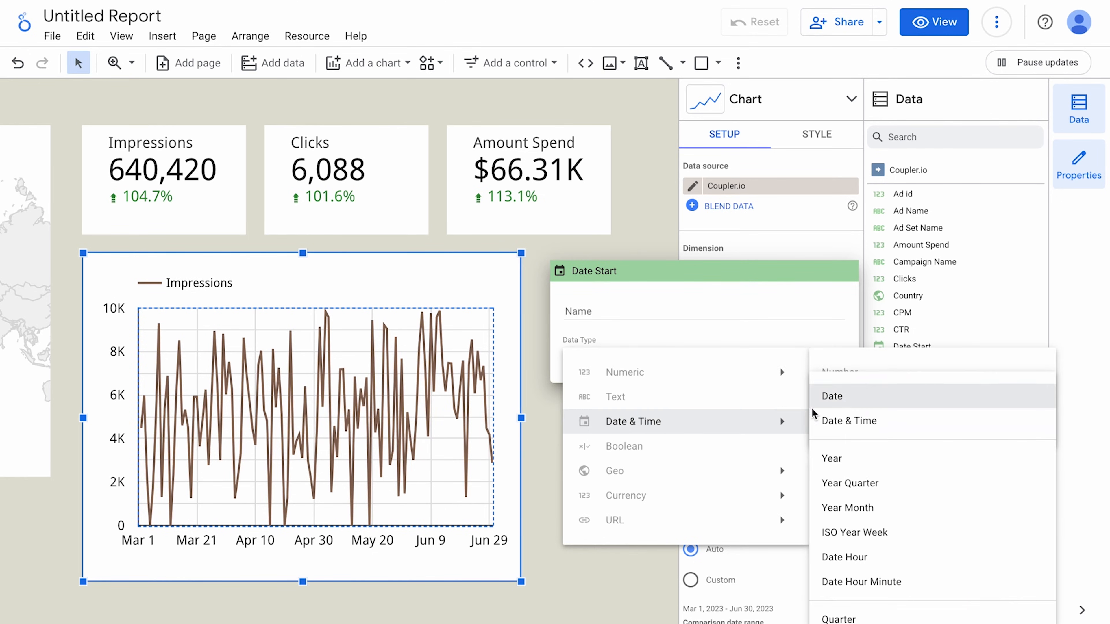
pyautogui.click(867, 509)
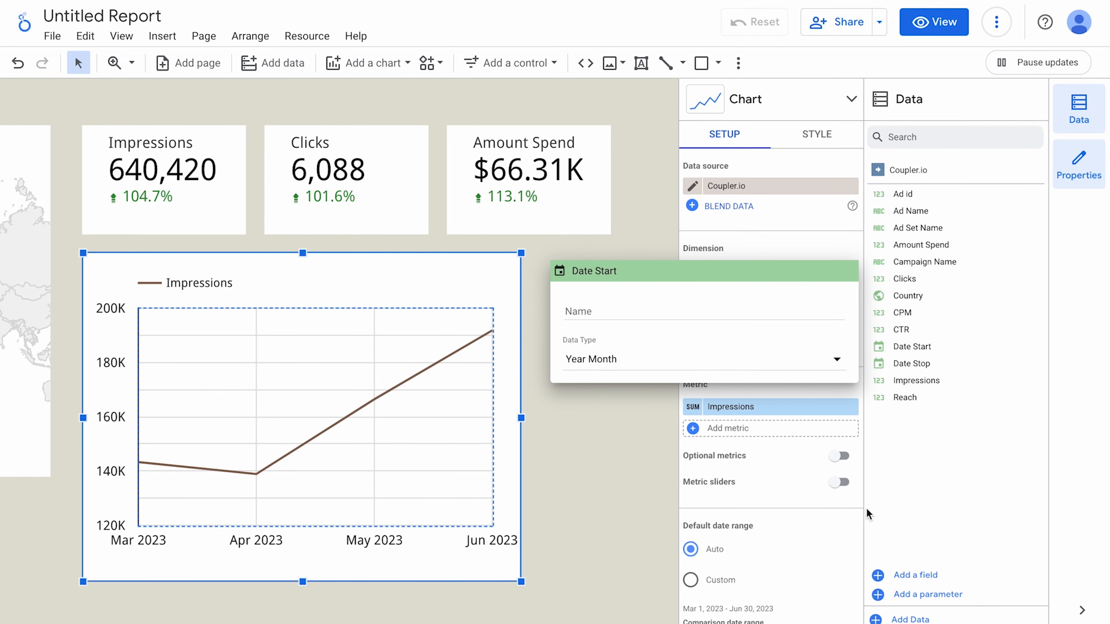
pyautogui.click(649, 458)
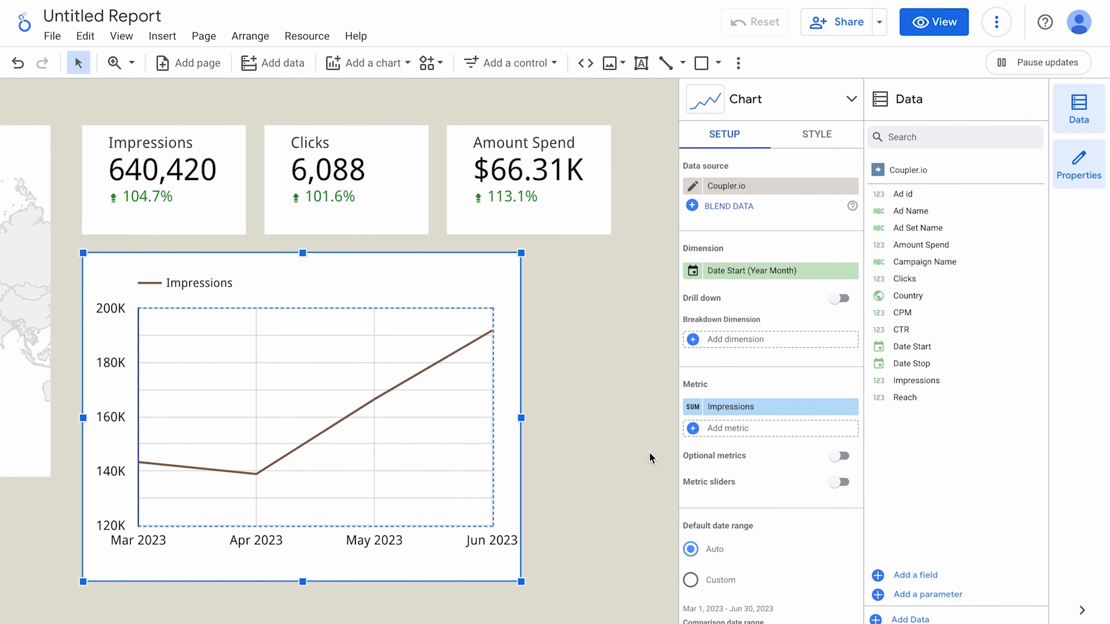
# Enable drill down with ISO Week as the second level, then drill back up to months.
pyautogui.click(837, 299)
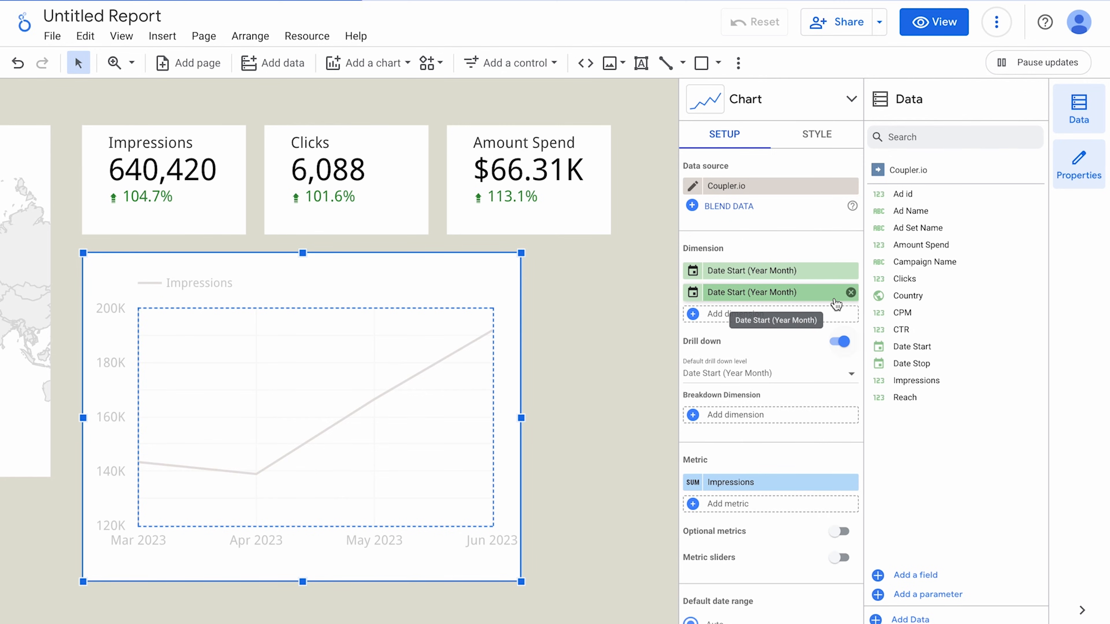
pyautogui.click(695, 293)
pyautogui.click(626, 379)
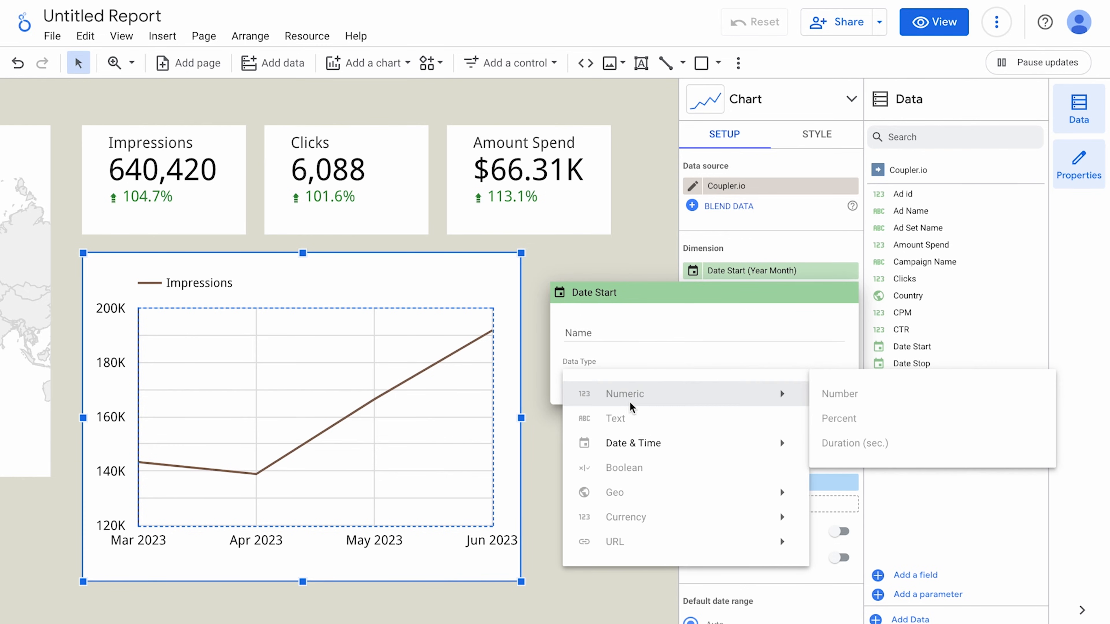
pyautogui.moveTo(645, 445)
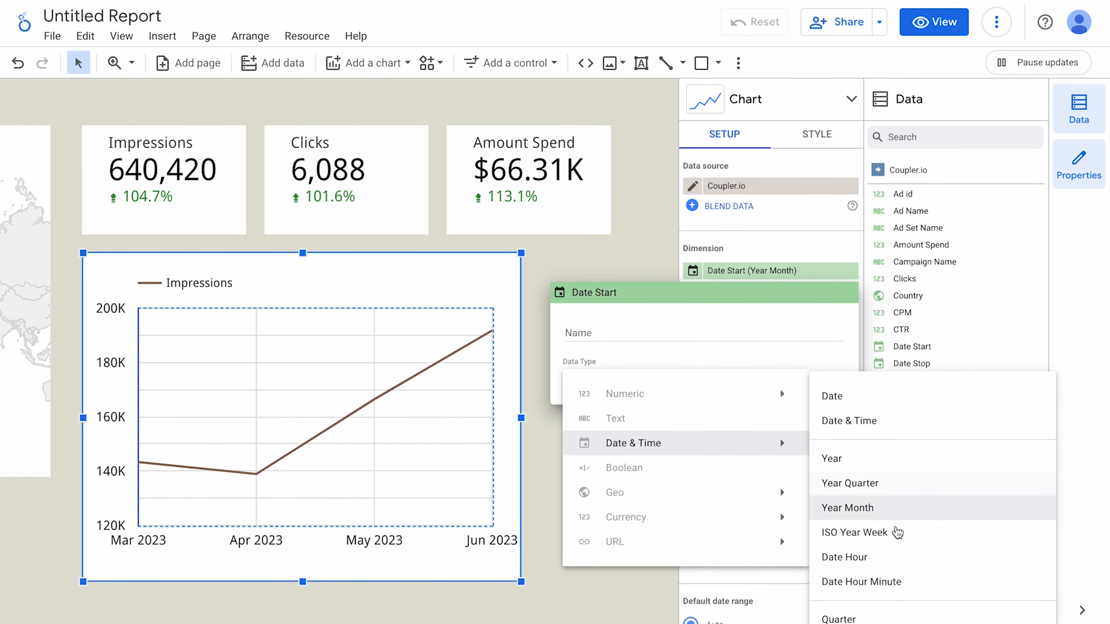
pyautogui.scroll(-2, 892, 553)
pyautogui.scroll(-2, 891, 553)
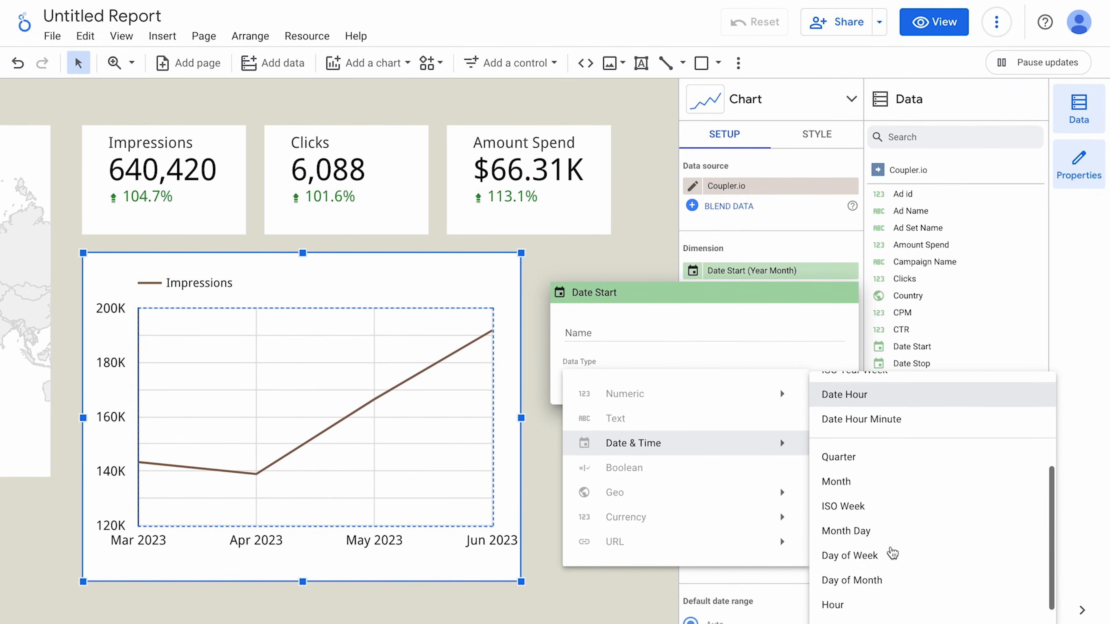
pyautogui.click(878, 509)
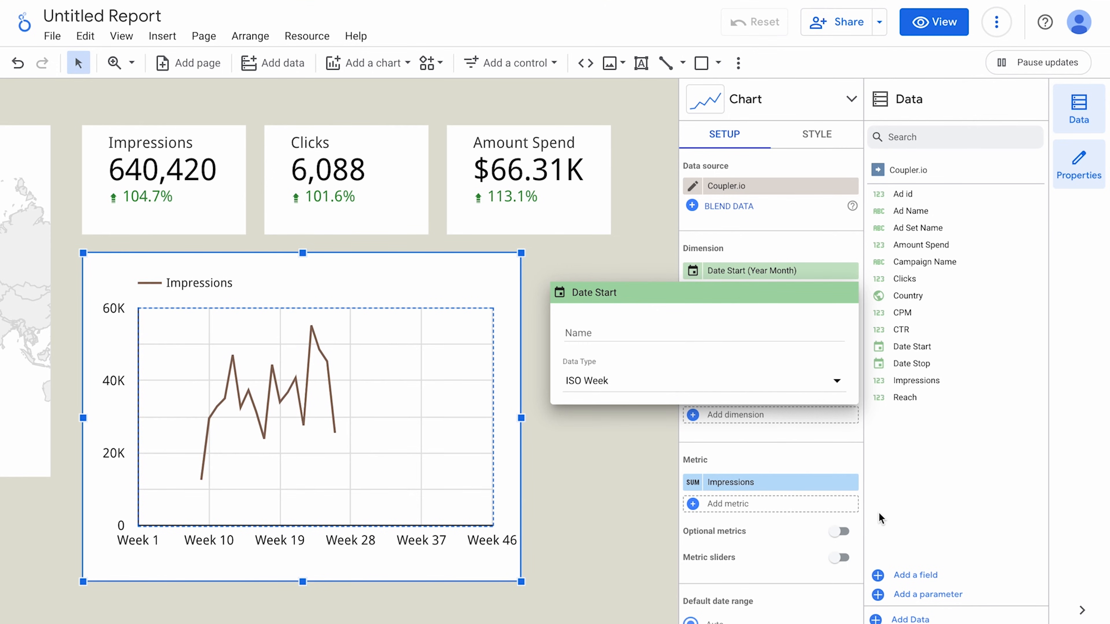
pyautogui.click(637, 492)
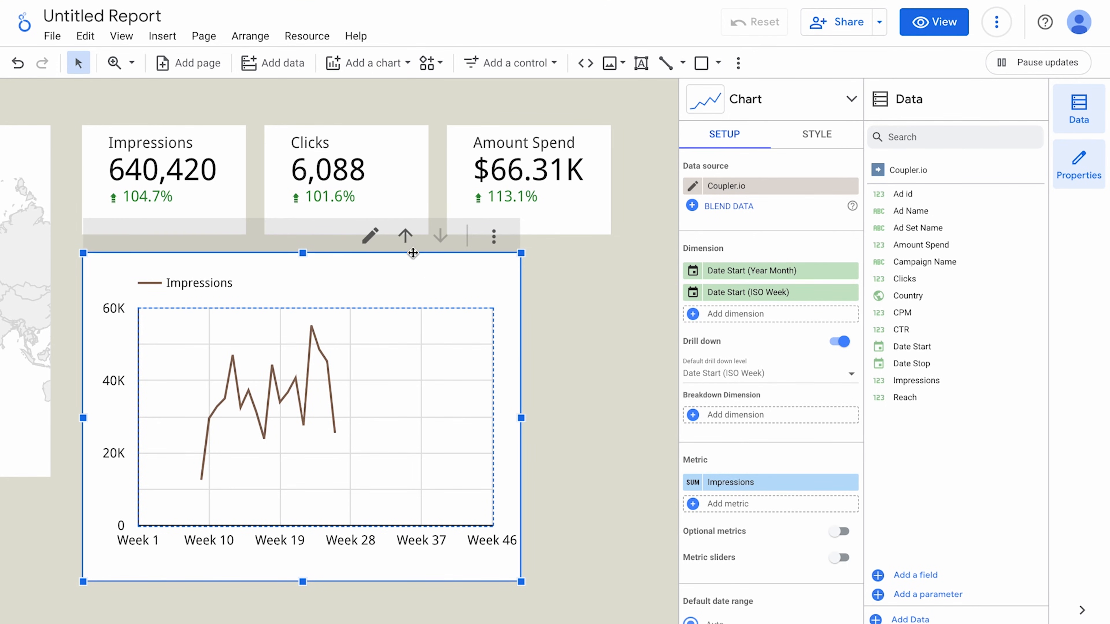
pyautogui.click(407, 239)
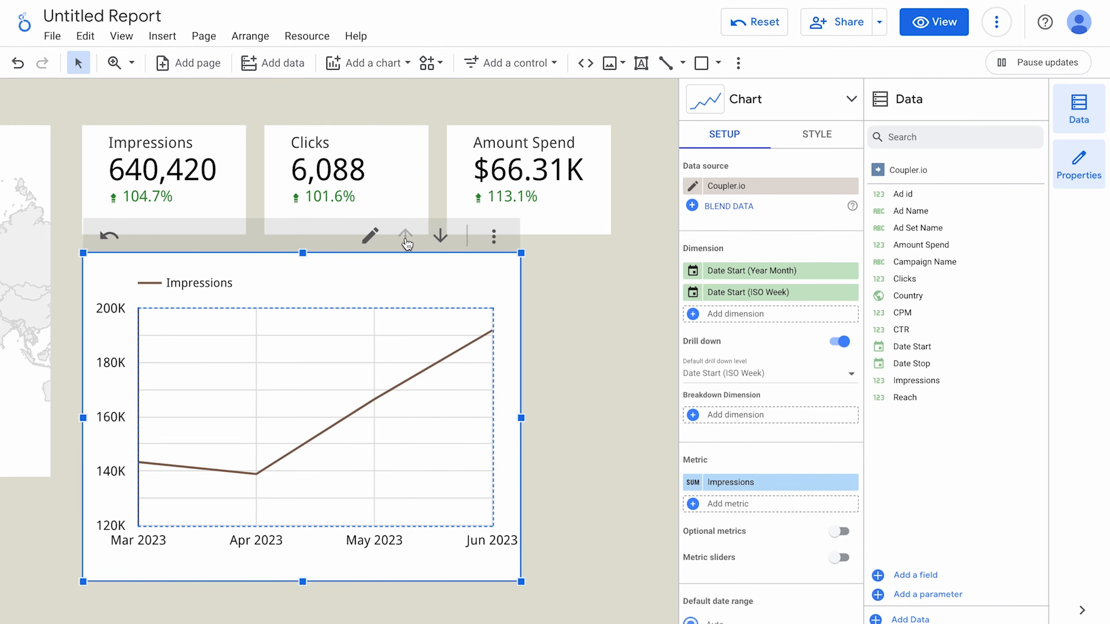
pyautogui.click(585, 354)
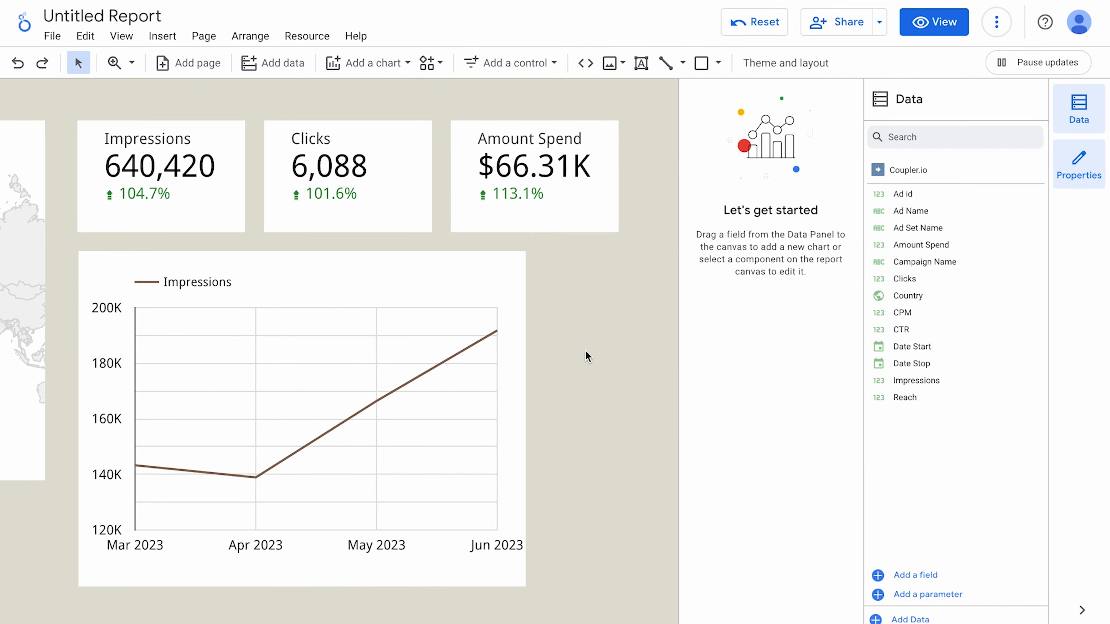
pyautogui.scroll(-8, 585, 351)
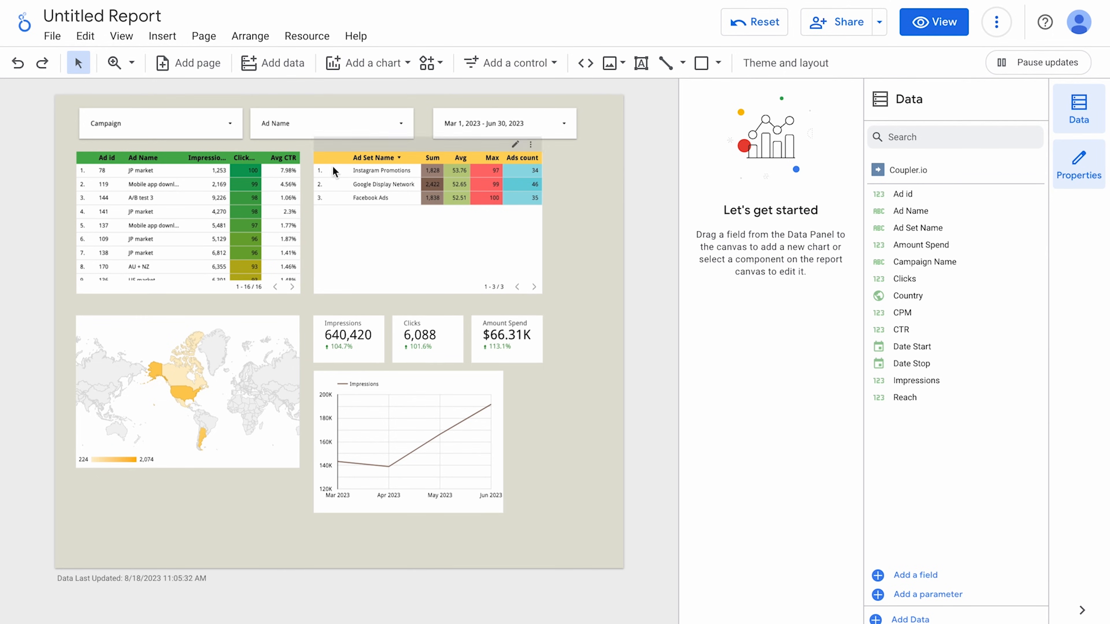
# Set the current page's canvas height to 1500 px in its Style settings.
pyautogui.click(204, 36)
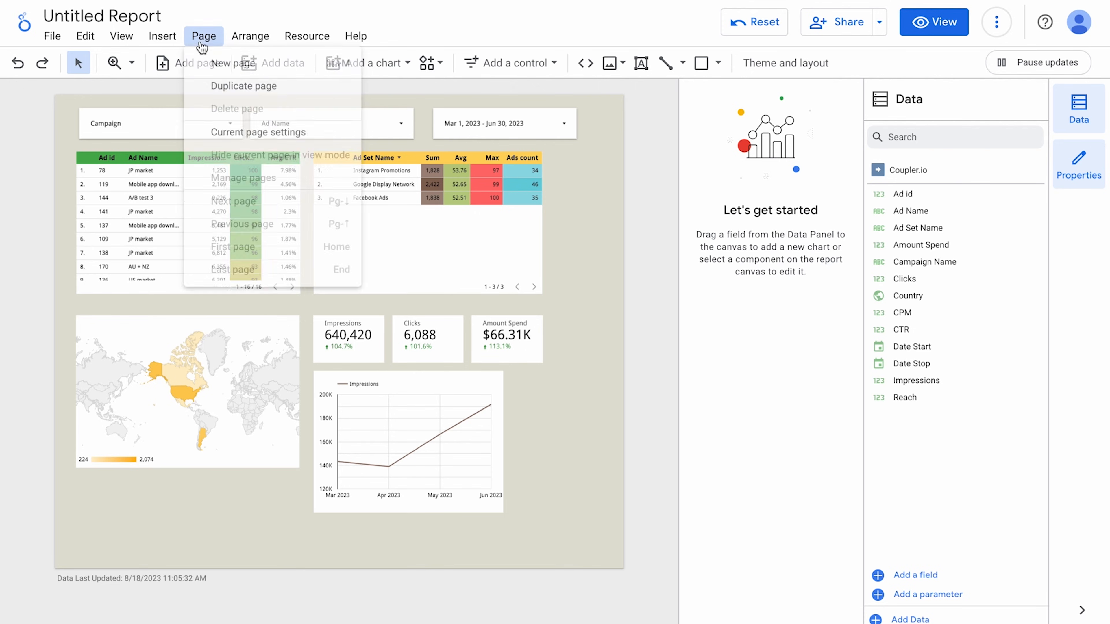
pyautogui.click(246, 139)
pyautogui.click(785, 139)
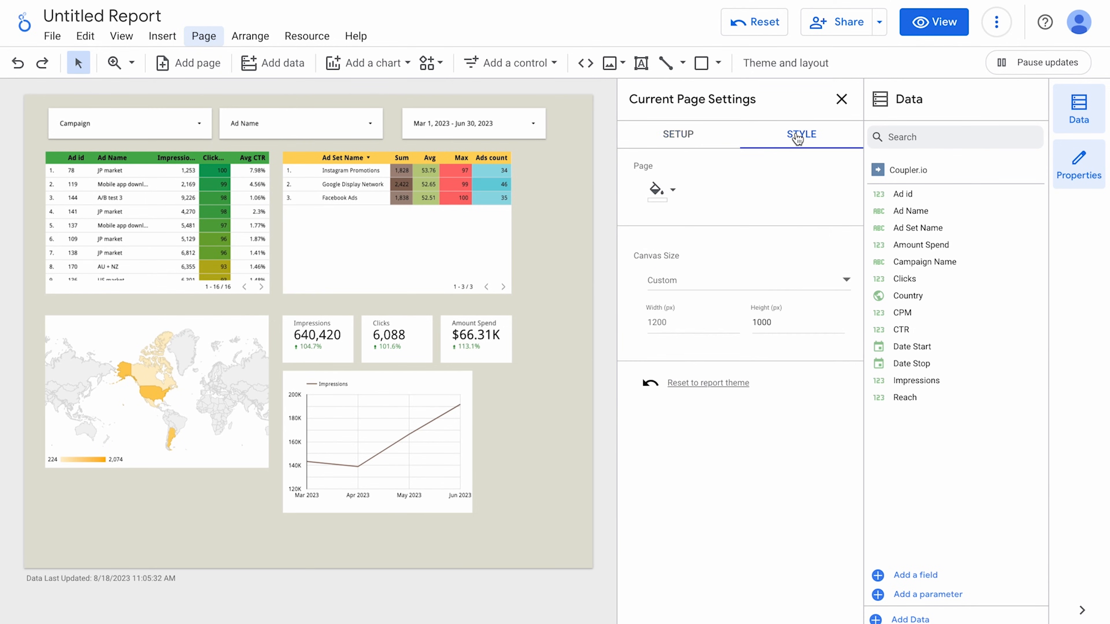
pyautogui.click(760, 322)
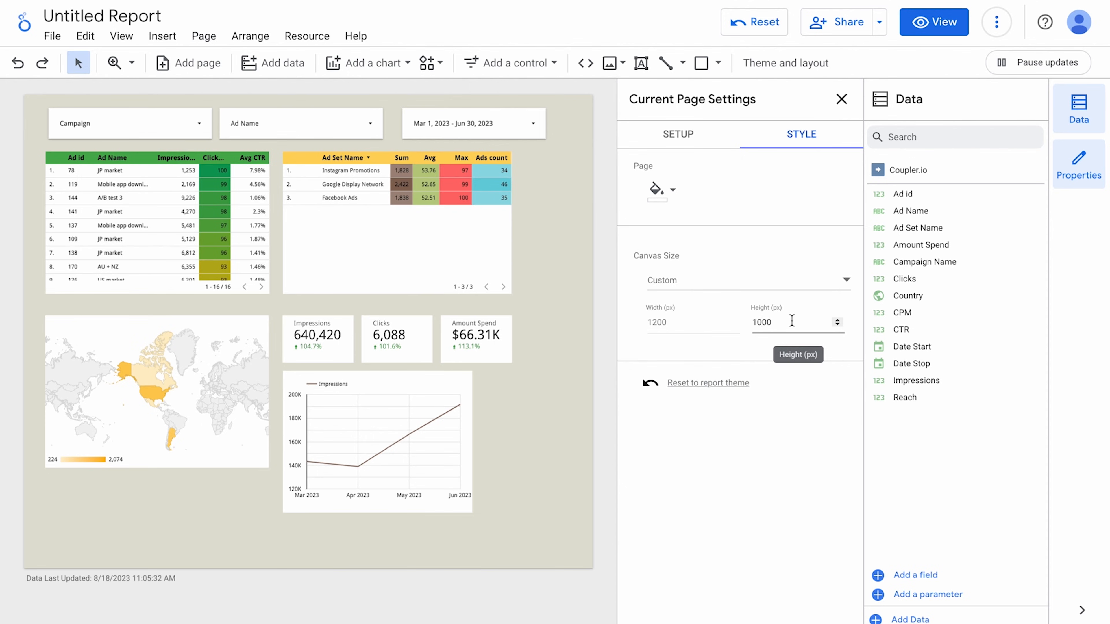
pyautogui.write('5')
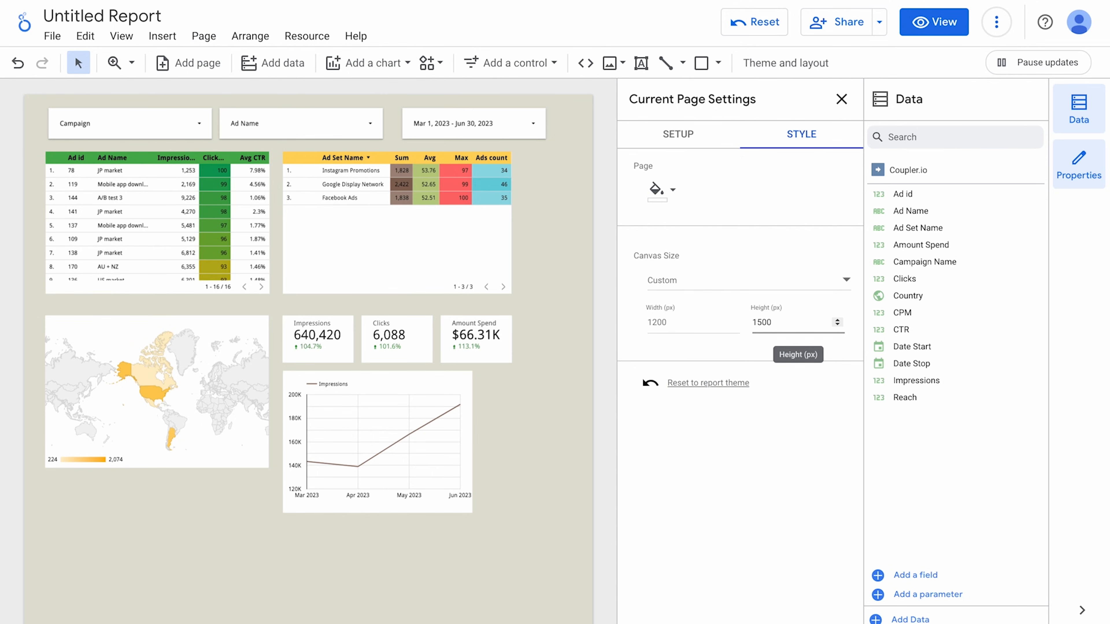
pyautogui.click(538, 524)
pyautogui.scroll(-5, 537, 525)
pyautogui.scroll(5, 537, 524)
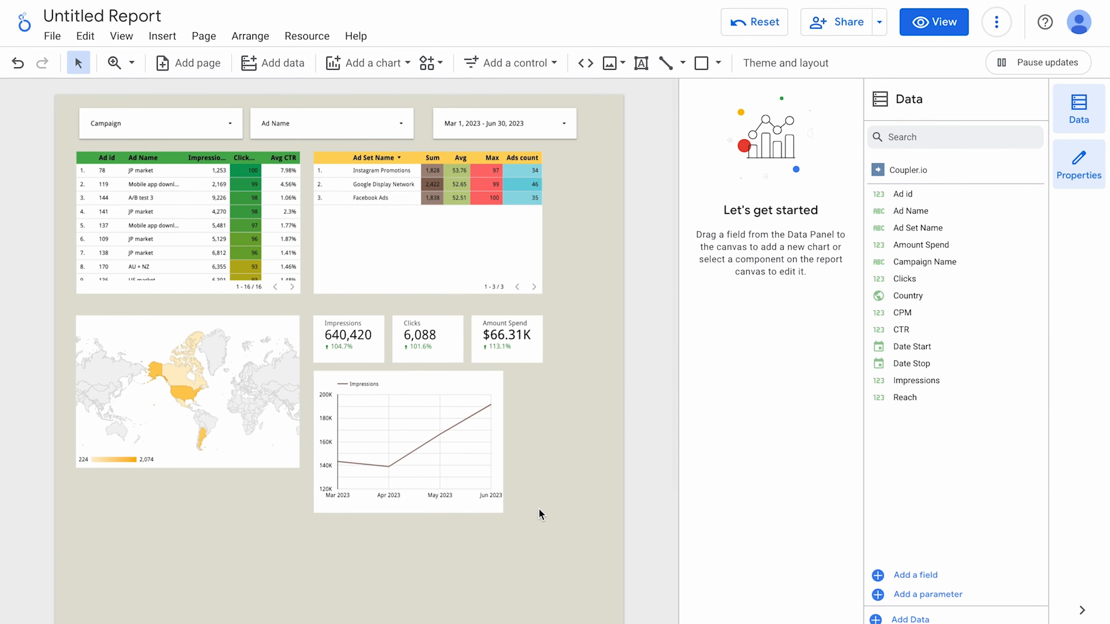
# Set the report layout's canvas height to 1500 in Theme and layout, making it 1200 × 1500 px.
pyautogui.click(814, 66)
pyautogui.click(798, 136)
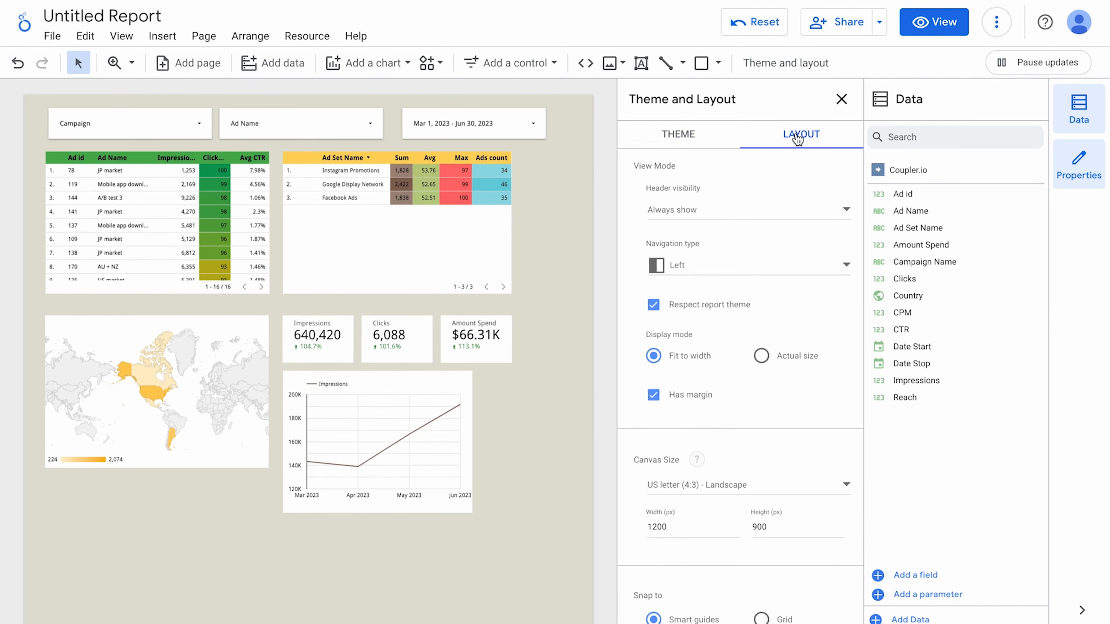
pyautogui.doubleClick(769, 527)
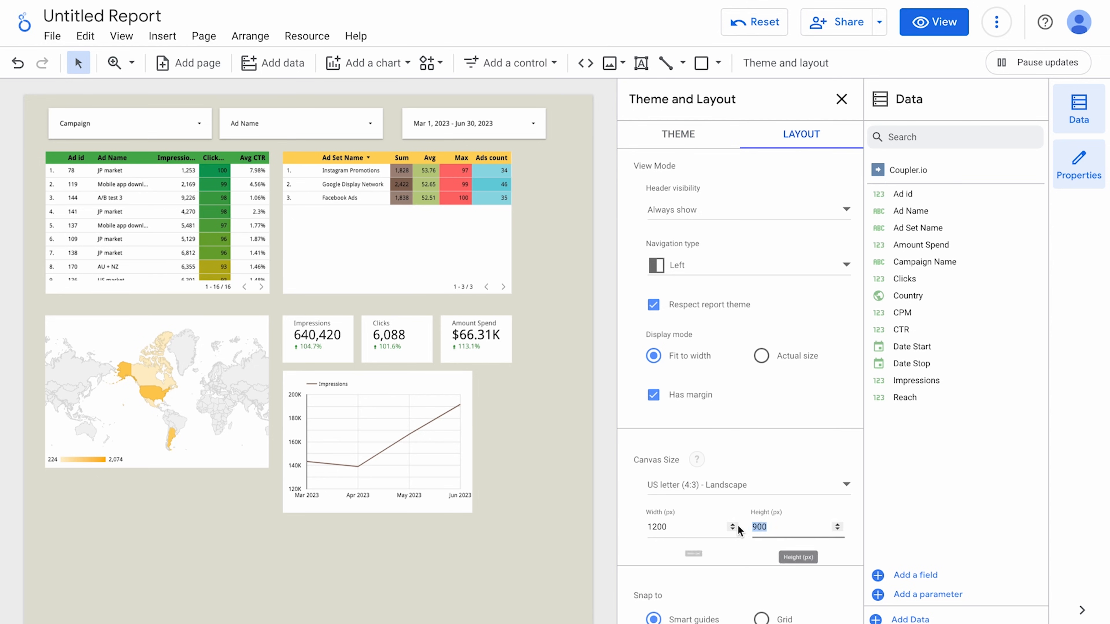
pyautogui.write('1500')
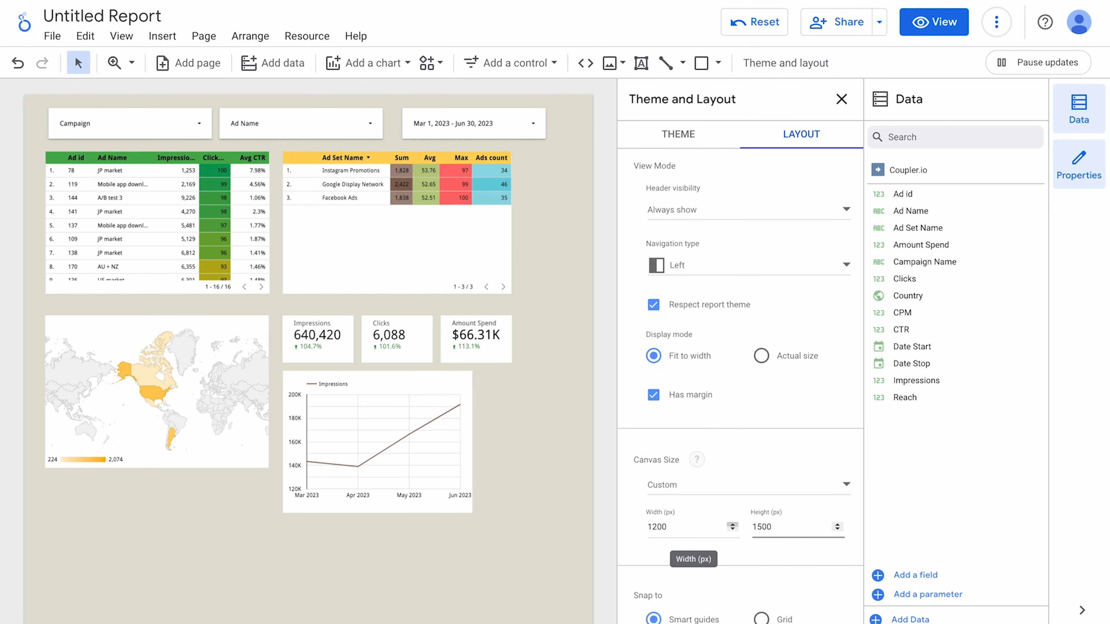
pyautogui.click(561, 544)
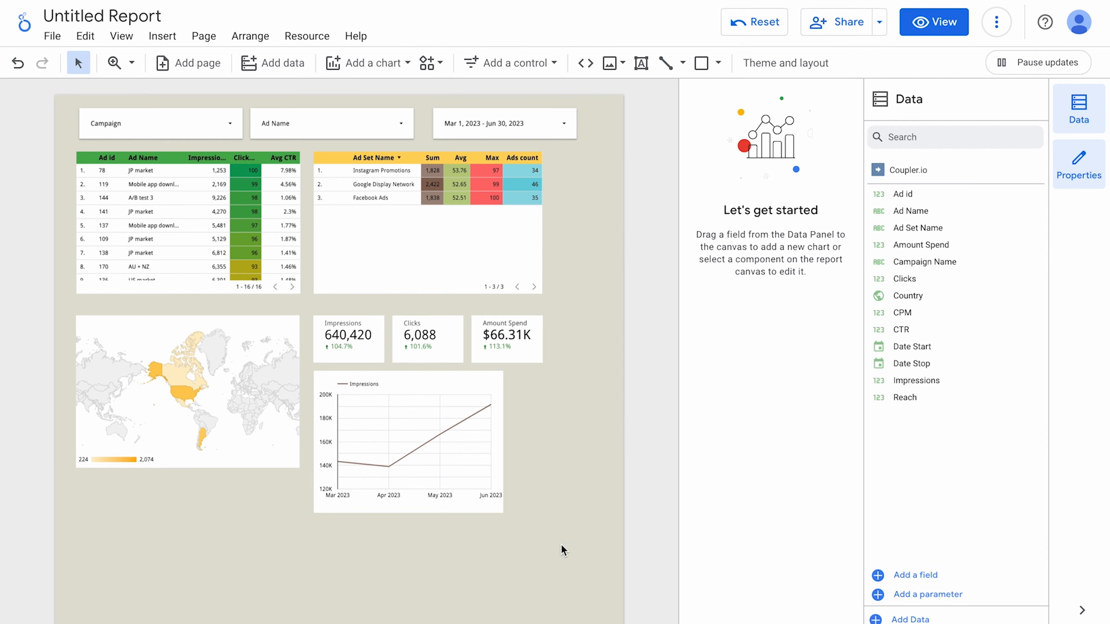
# Shift the components down and move the three scorecards to the top left under the filters.
pyautogui.moveTo(493, 126); pyautogui.dragTo(482, 127)
pyautogui.moveTo(584, 526); pyautogui.dragTo(175, 188)
pyautogui.moveTo(165, 226); pyautogui.dragTo(173, 302)
pyautogui.moveTo(530, 443); pyautogui.dragTo(362, 421)
pyautogui.moveTo(363, 422); pyautogui.dragTo(122, 185)
# Arrange both tables, then the map with an enlarged Impressions chart beside it, and switch to view mode.
pyautogui.moveTo(204, 311); pyautogui.dragTo(200, 305)
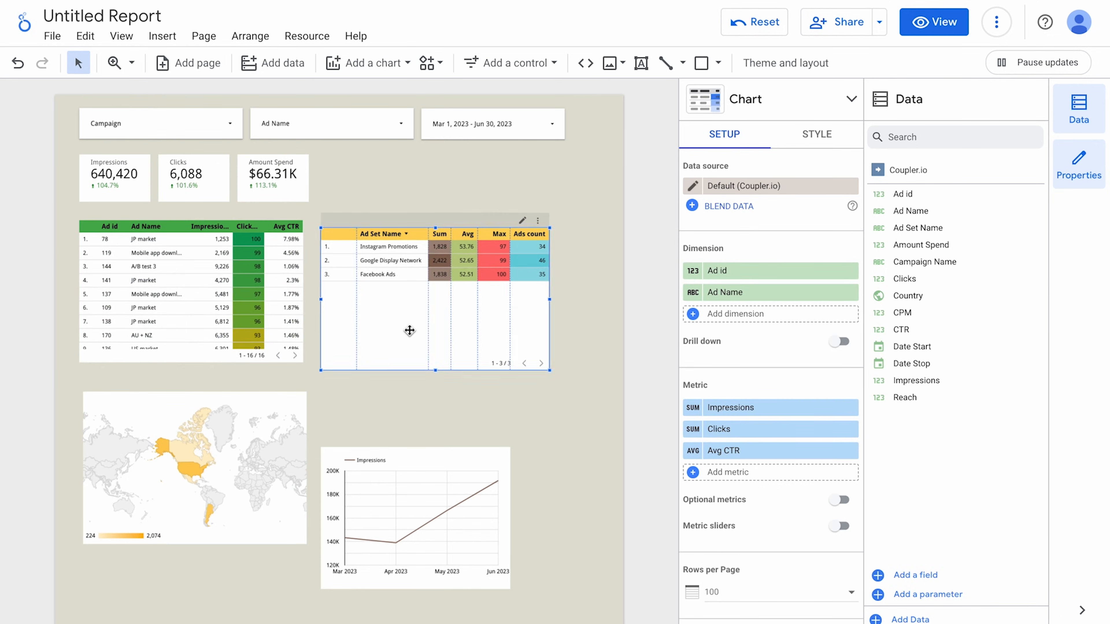
pyautogui.moveTo(409, 328); pyautogui.dragTo(409, 321)
pyautogui.moveTo(228, 456); pyautogui.dragTo(225, 446)
pyautogui.moveTo(412, 492); pyautogui.dragTo(426, 432)
pyautogui.click(513, 526)
pyautogui.moveTo(511, 522); pyautogui.dragTo(552, 535)
pyautogui.click(578, 574)
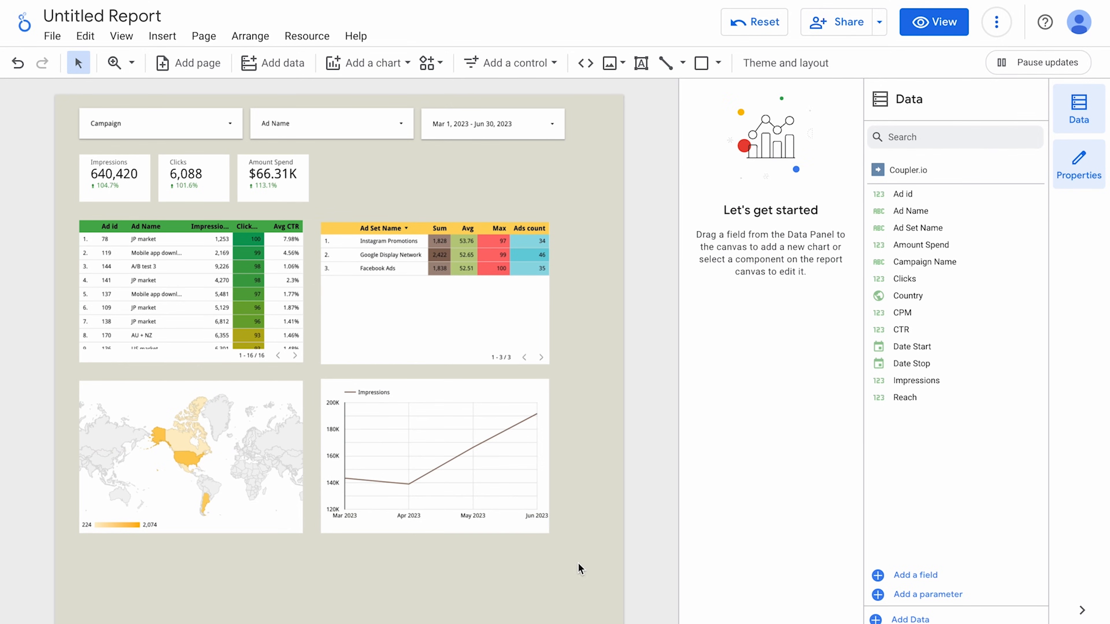
pyautogui.click(932, 22)
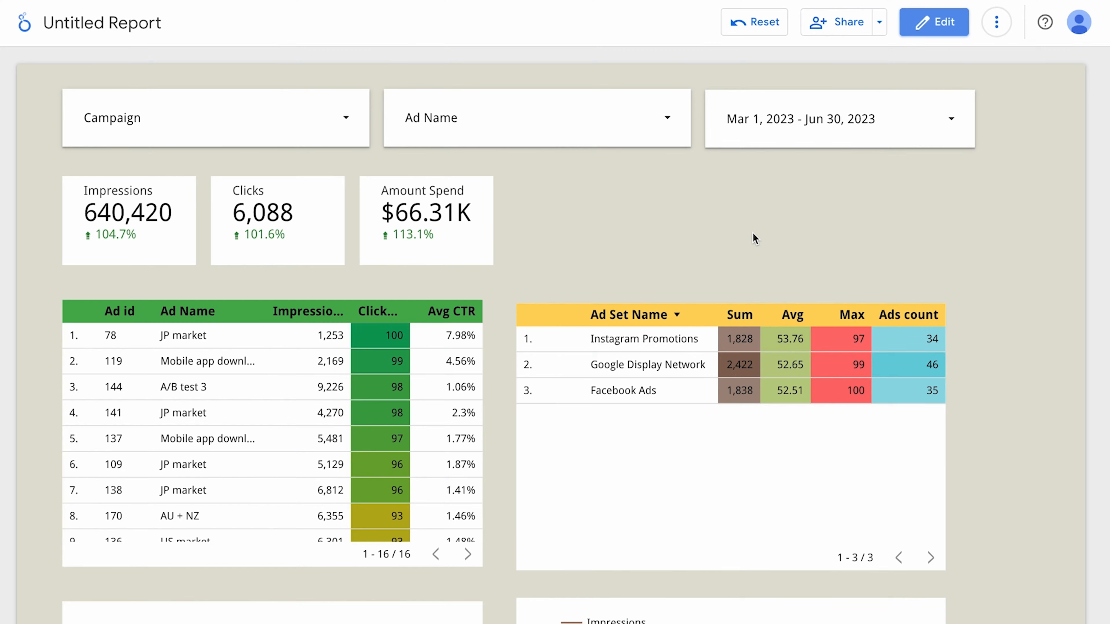
# Share the report with the collaborator's e-mail as Editor without notifying them.
pyautogui.scroll(-1, 752, 239)
pyautogui.scroll(-10, 752, 233)
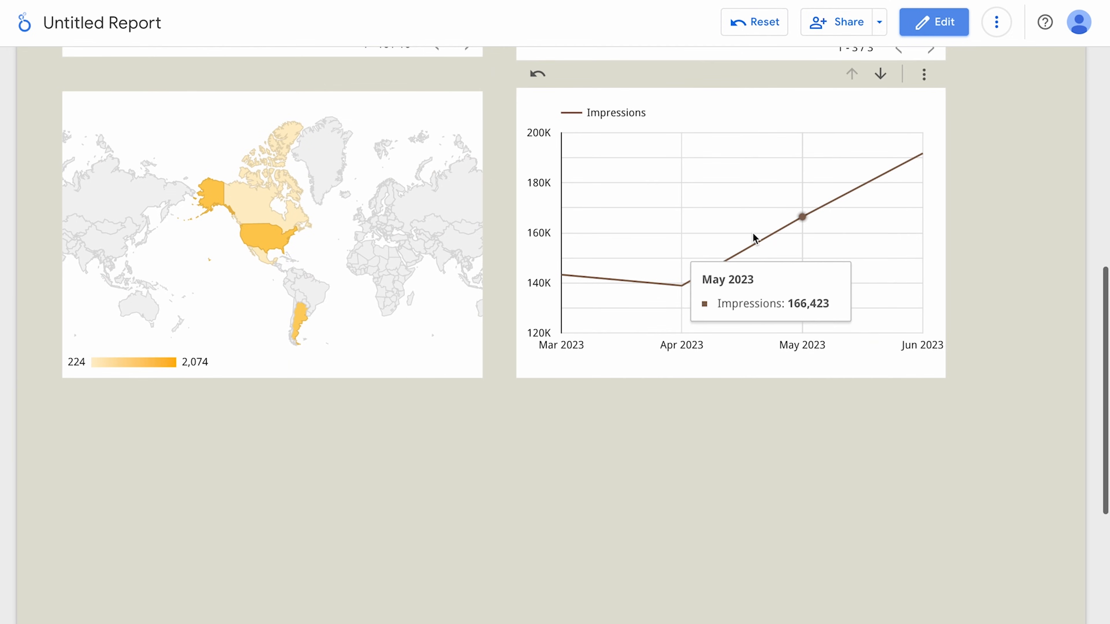
pyautogui.scroll(4, 753, 233)
pyautogui.scroll(8, 752, 239)
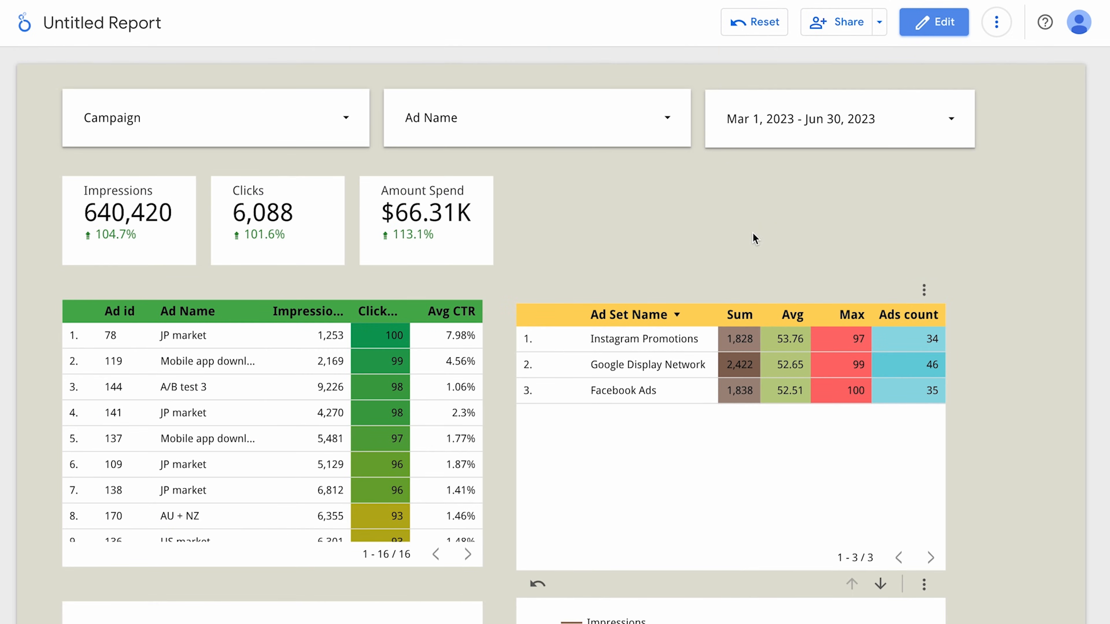
pyautogui.click(844, 26)
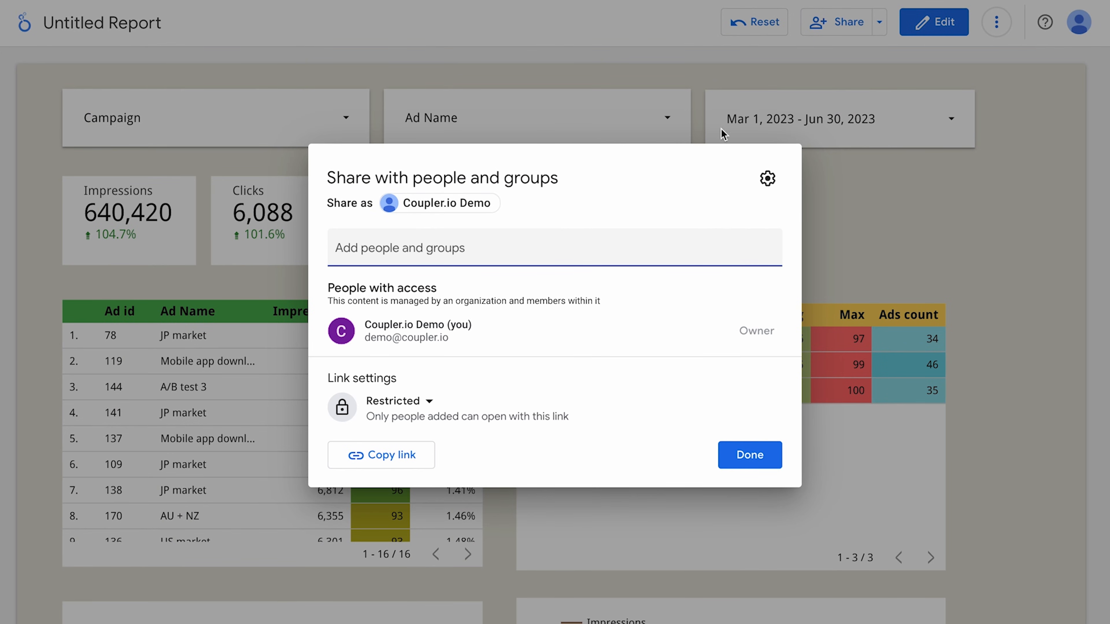
pyautogui.click(468, 248)
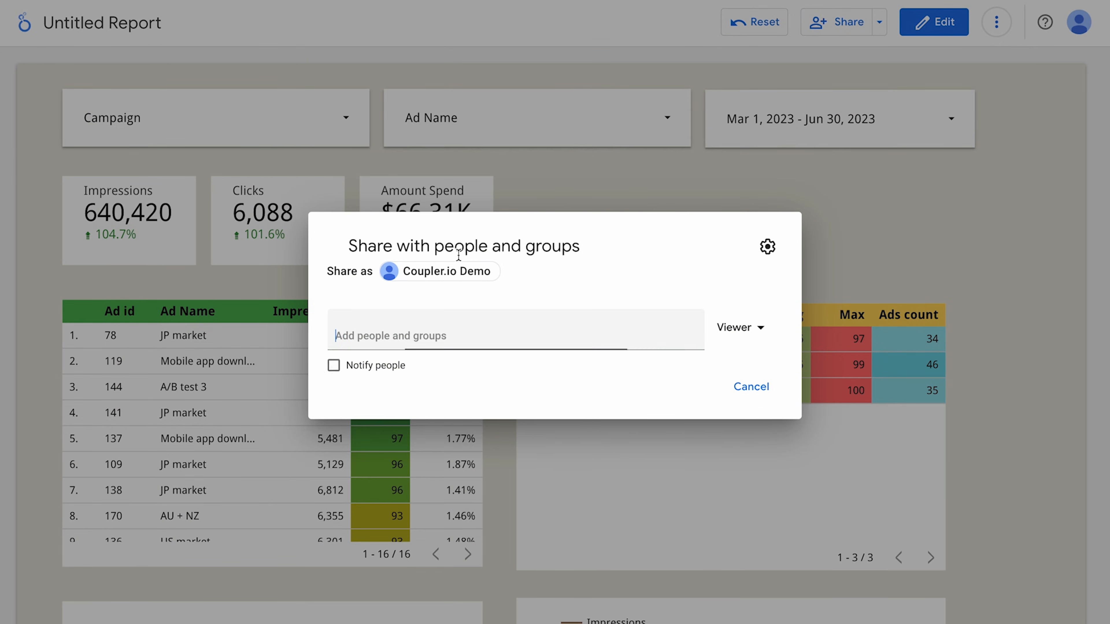
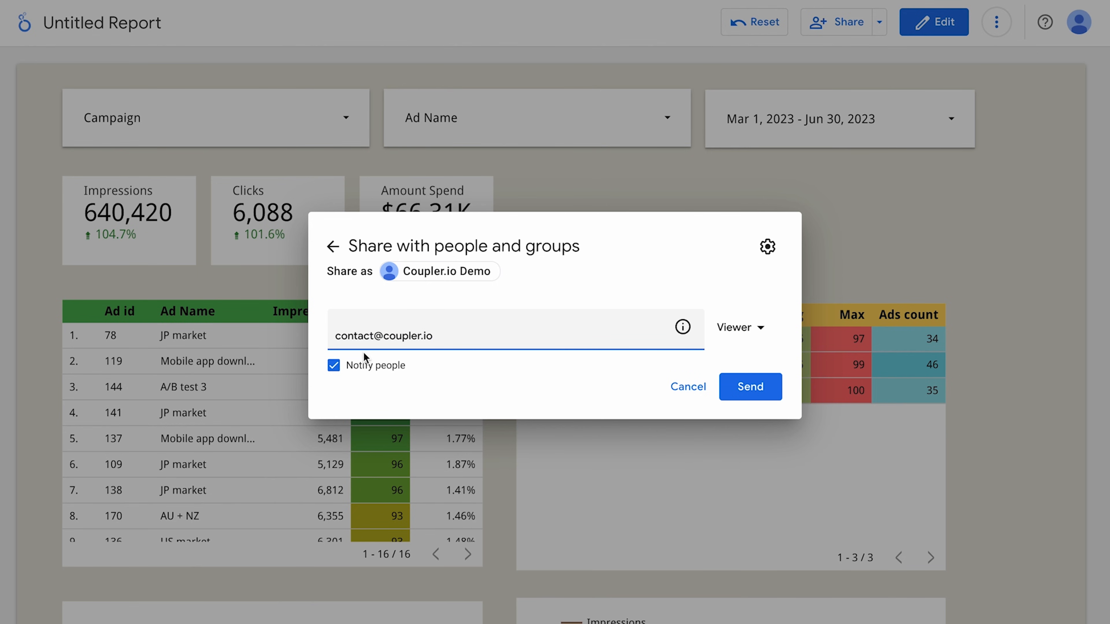
pyautogui.click(363, 366)
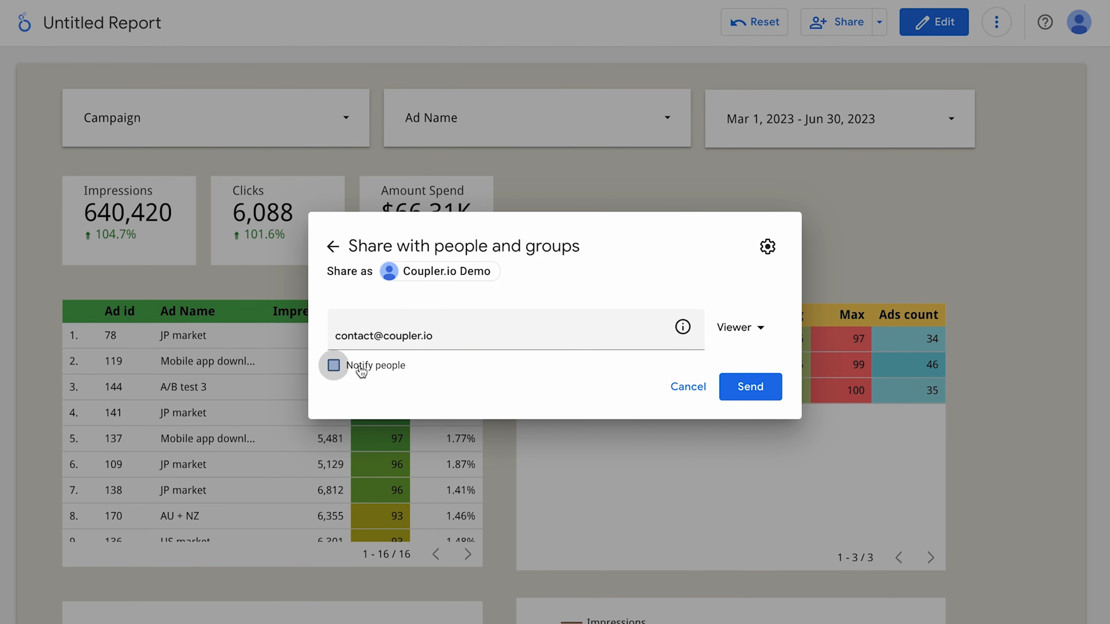
pyautogui.click(748, 324)
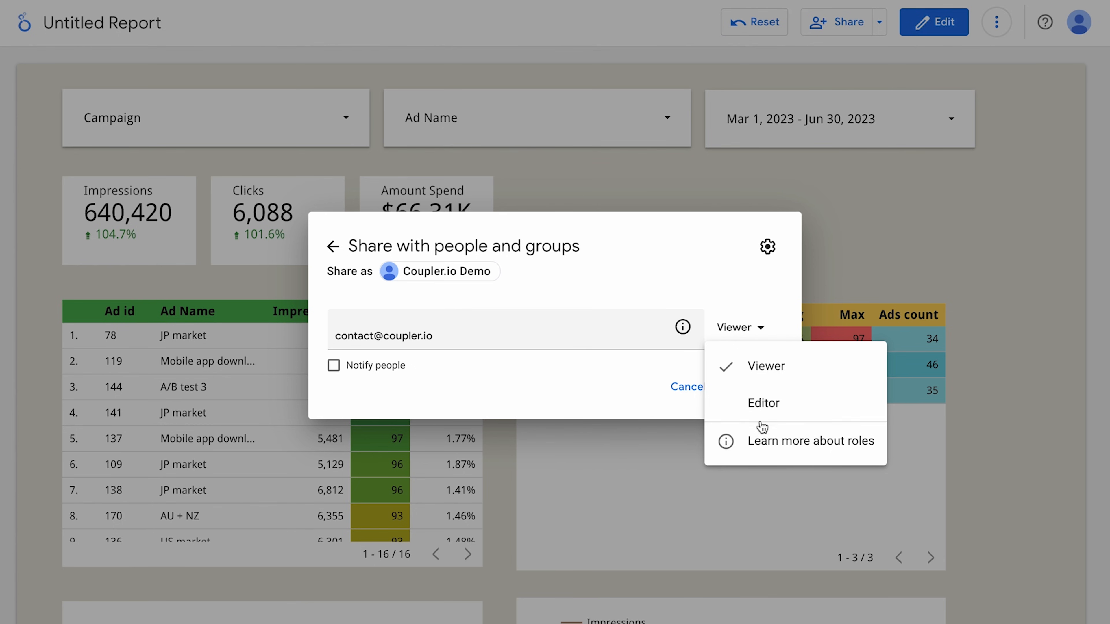
pyautogui.click(761, 415)
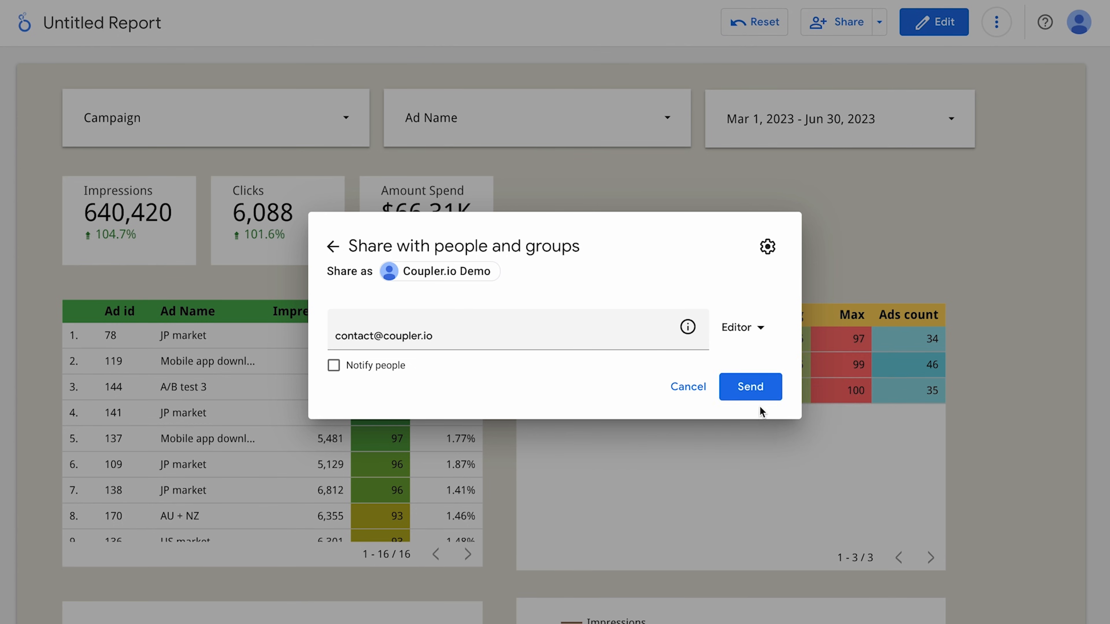
pyautogui.click(750, 387)
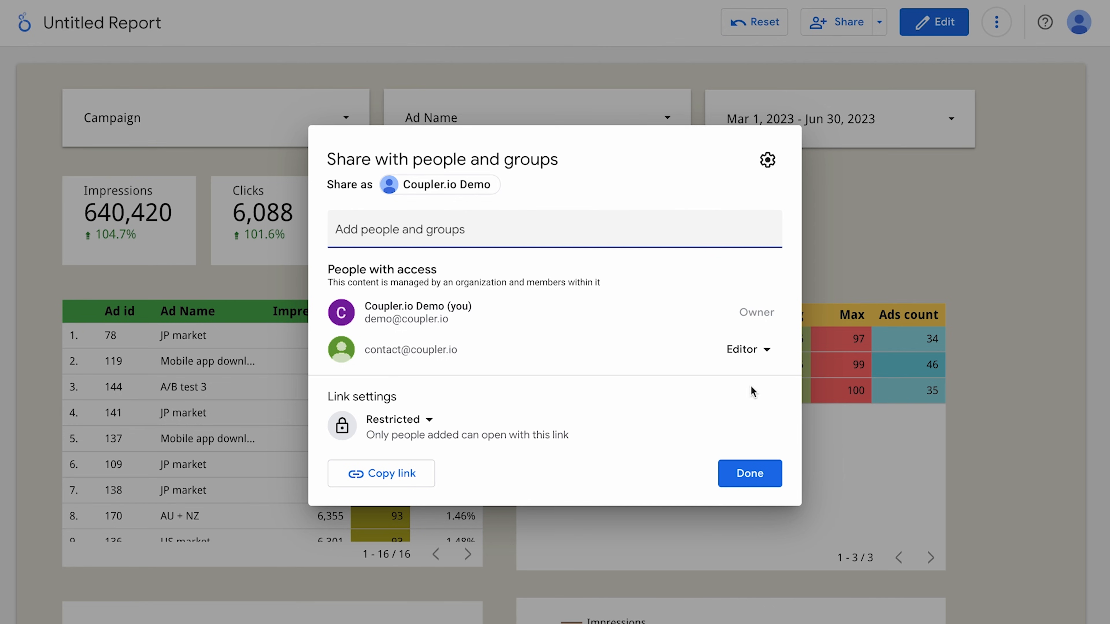
# Make the link Unlisted with Viewer access, copy the link, and save the sharing settings.
pyautogui.click(399, 420)
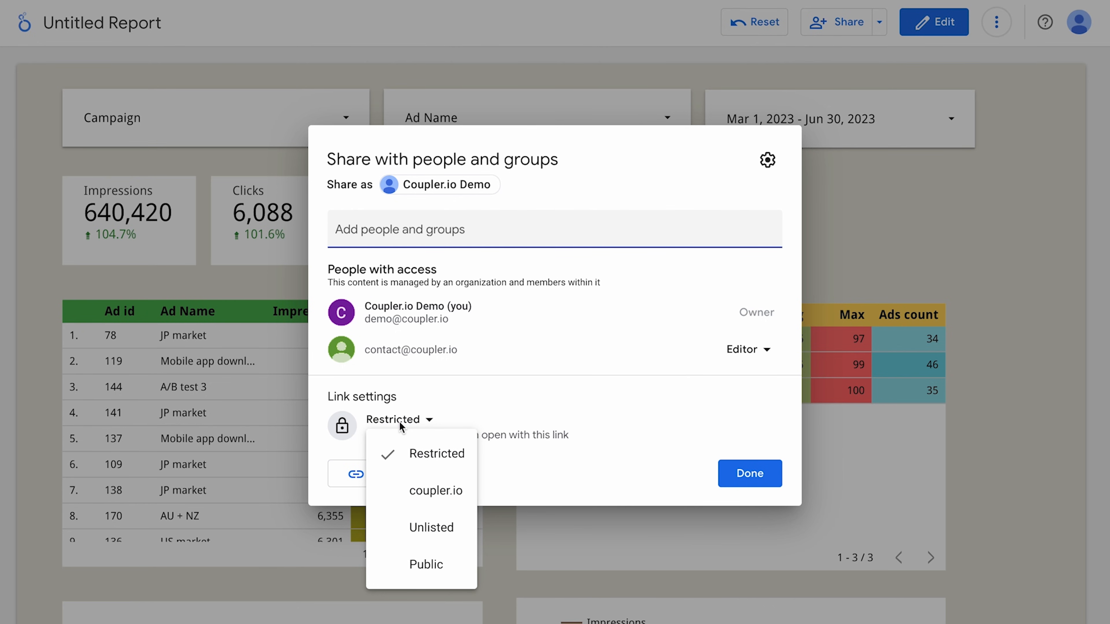
pyautogui.click(406, 523)
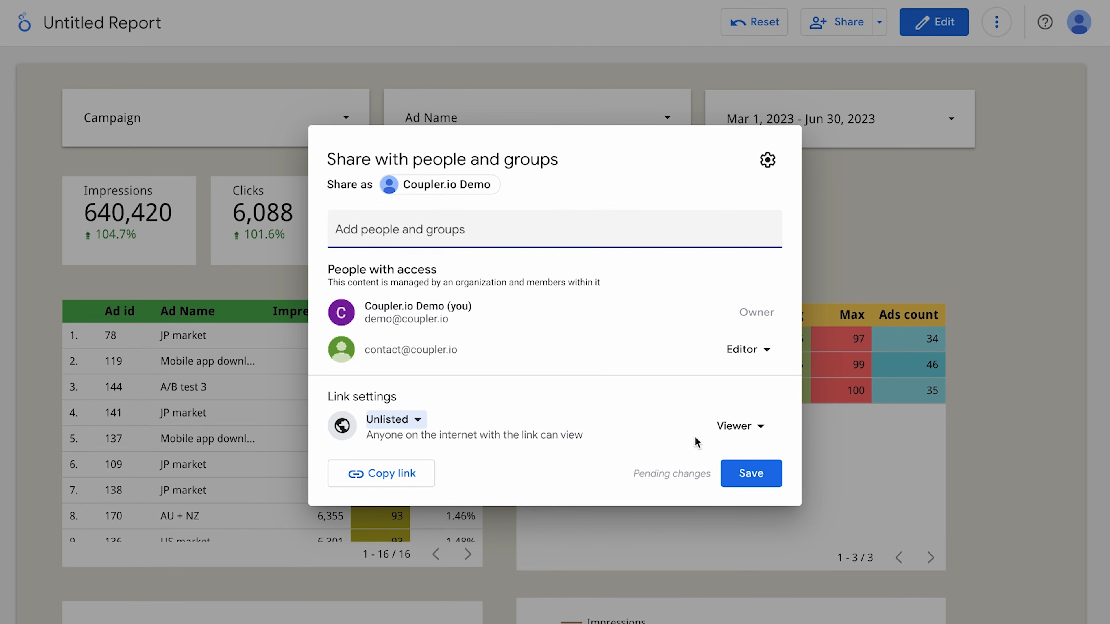
pyautogui.click(726, 428)
pyautogui.click(723, 431)
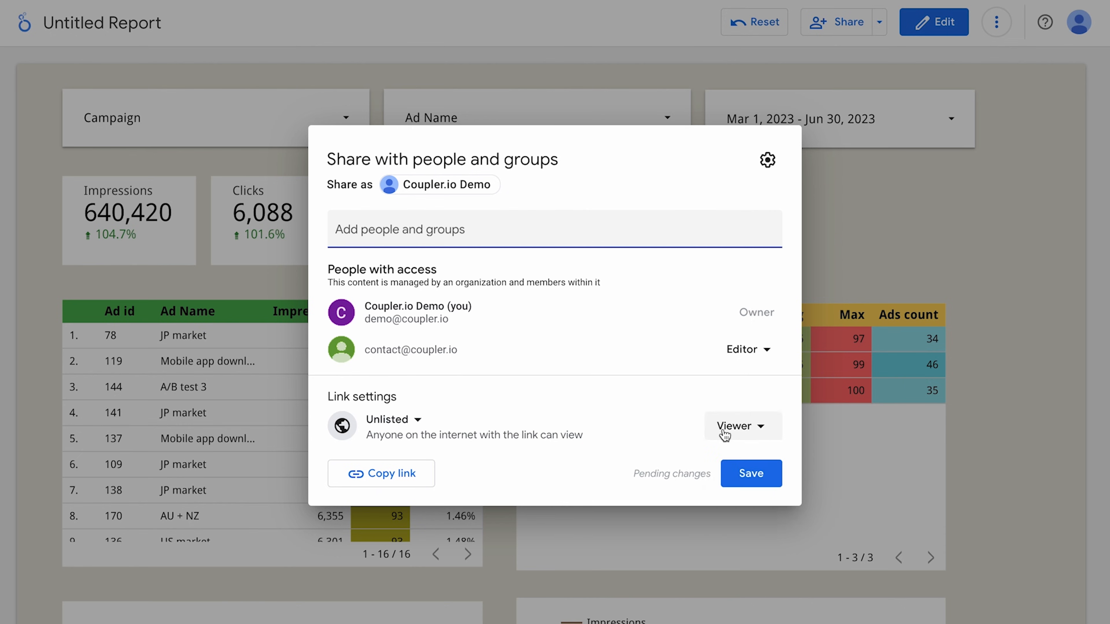
pyautogui.click(403, 480)
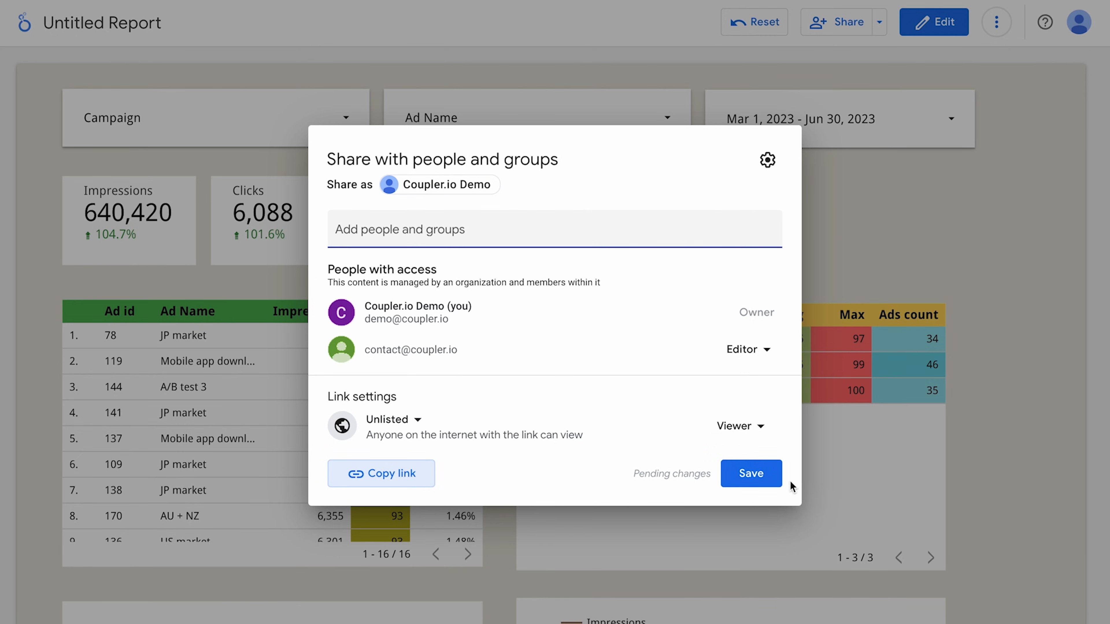
pyautogui.click(770, 478)
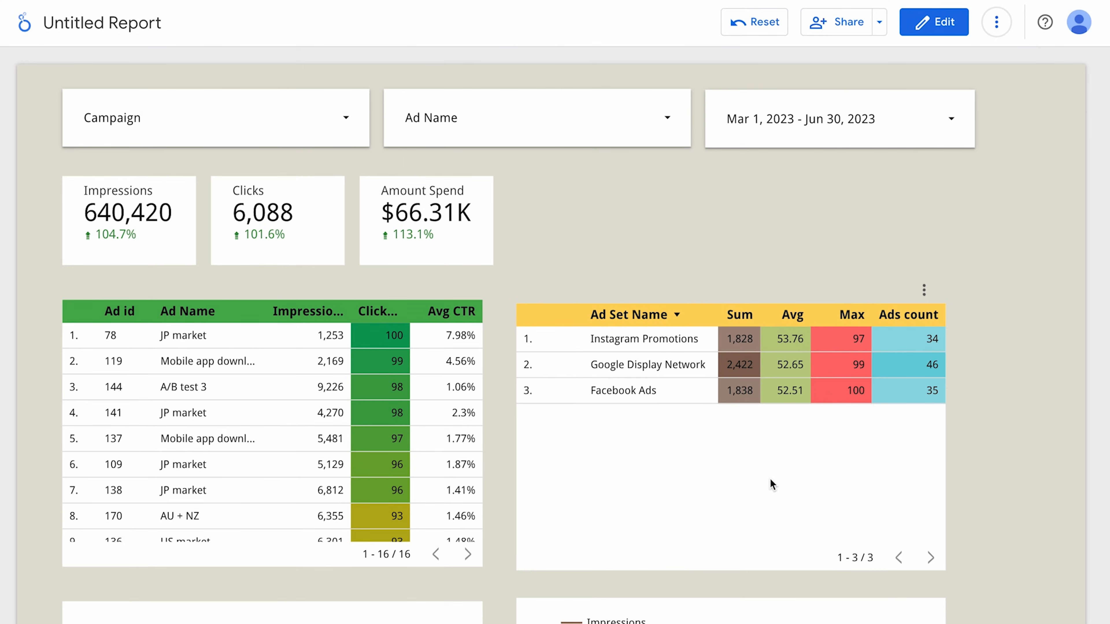
# Schedule daily 8:00 AM email delivery of the report starting 08/19/2023.
pyautogui.click(878, 22)
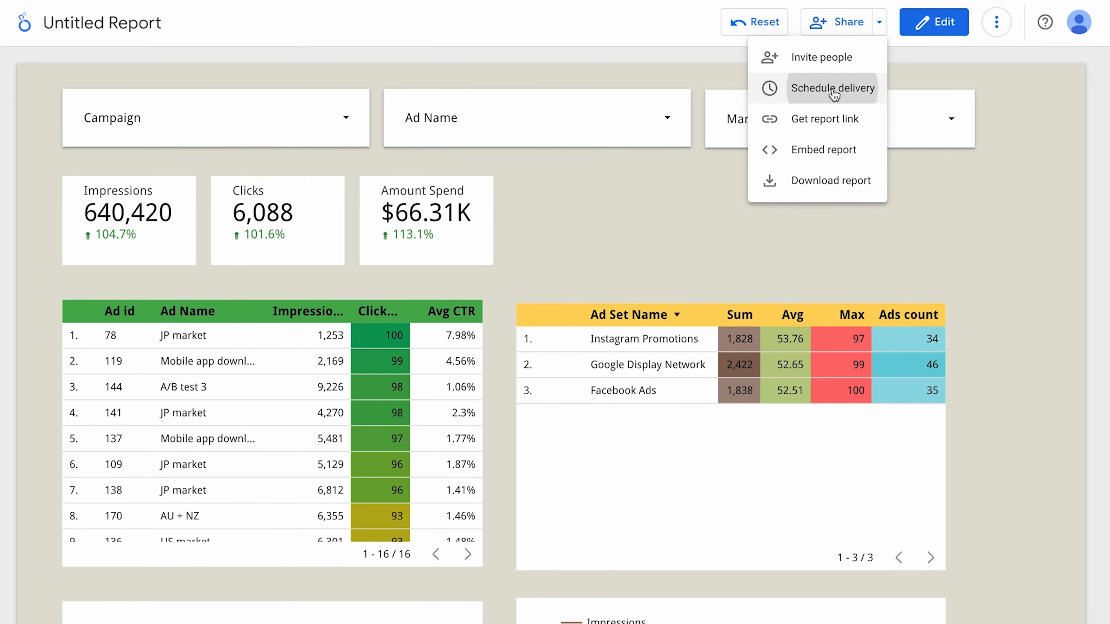
pyautogui.click(822, 91)
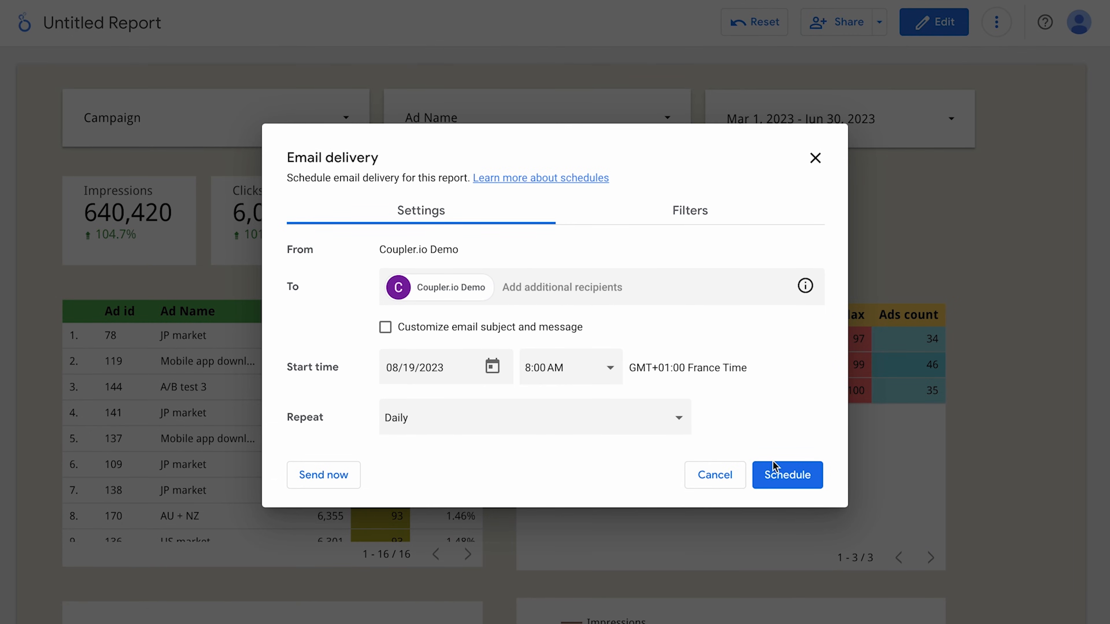
pyautogui.click(782, 475)
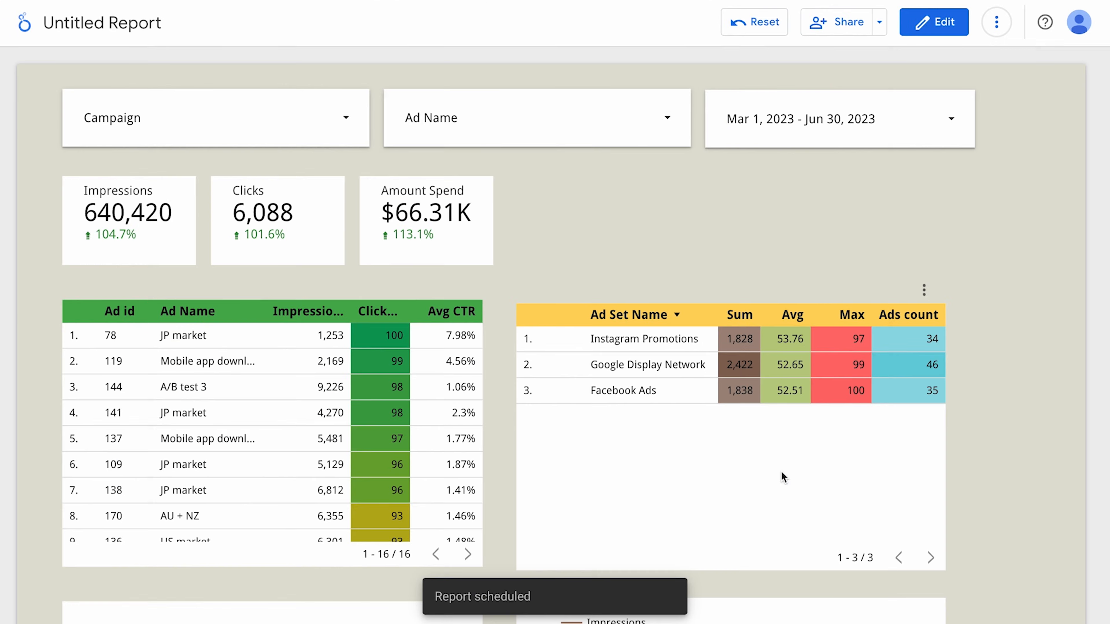
# Copy the report's embed code to the clipboard.
pyautogui.click(879, 22)
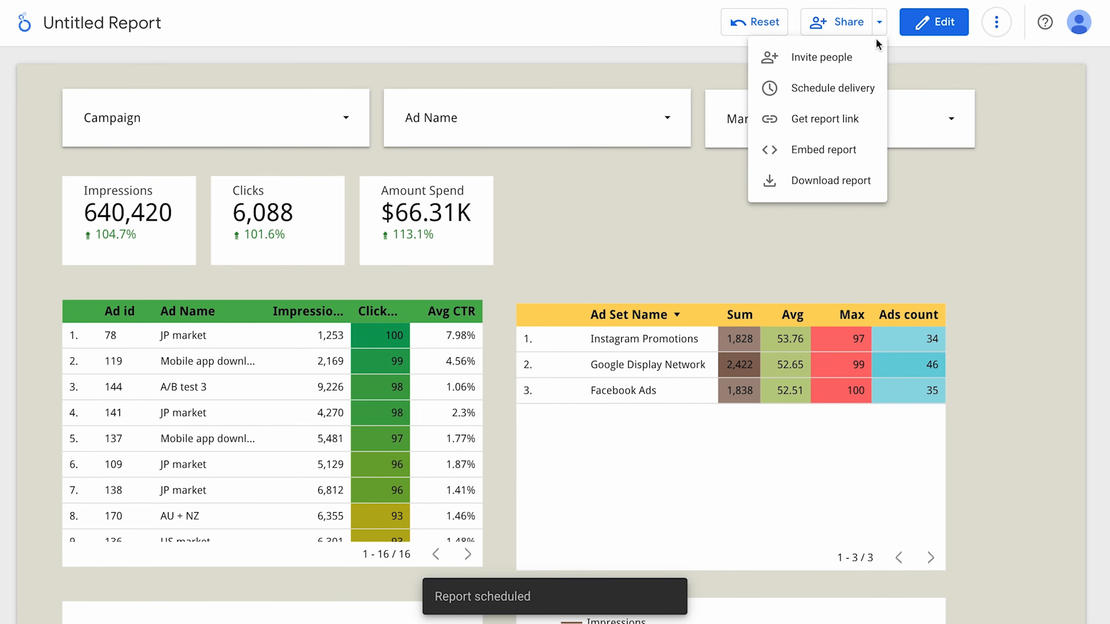
pyautogui.click(837, 148)
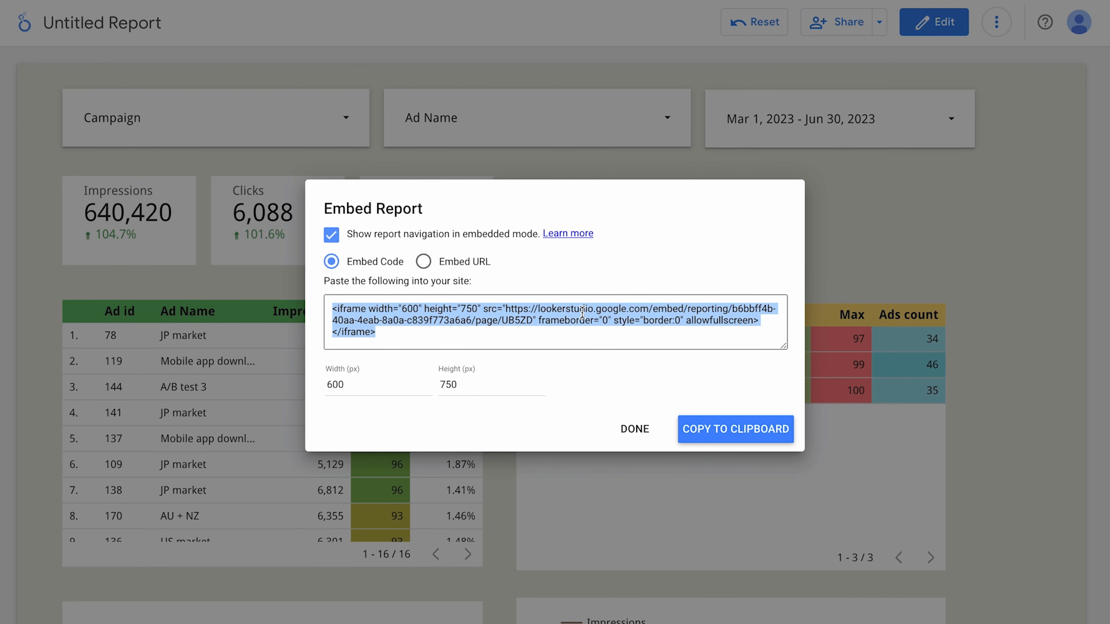
pyautogui.click(739, 429)
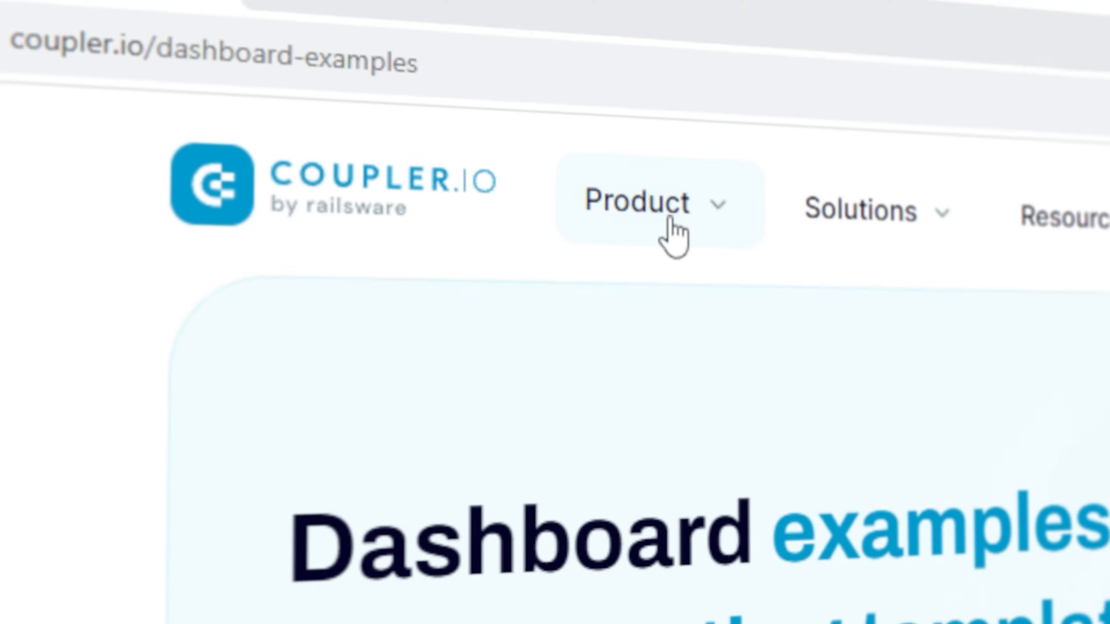
# Open Coupler.io's Facebook Ads dashboard template from Product > Dashboard templates and scroll to its setup steps.
pyautogui.click(267, 72)
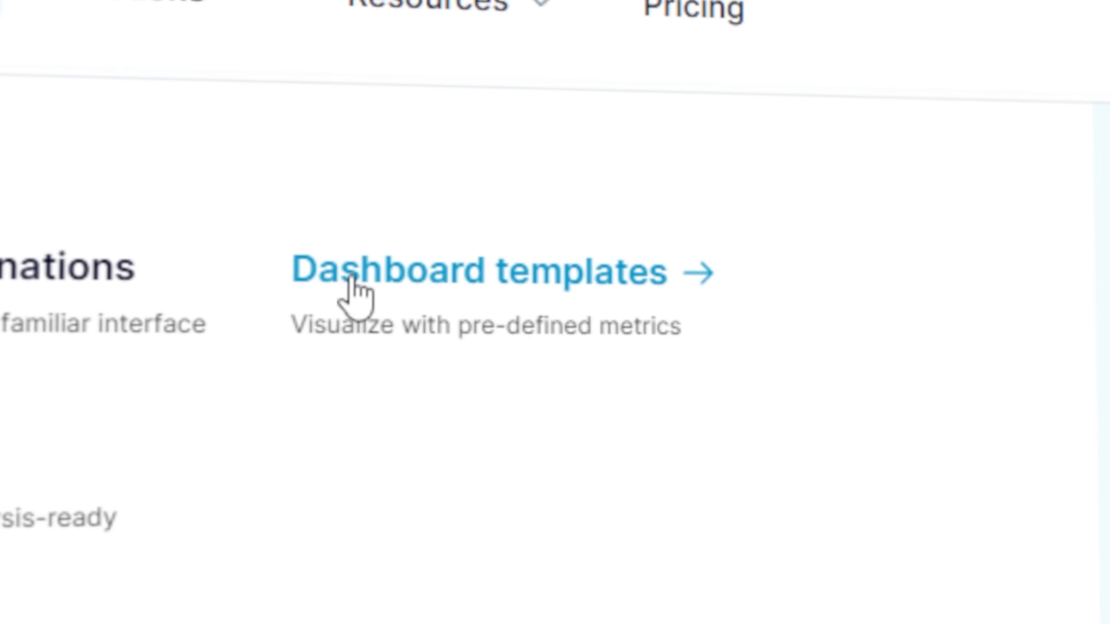
pyautogui.click(352, 277)
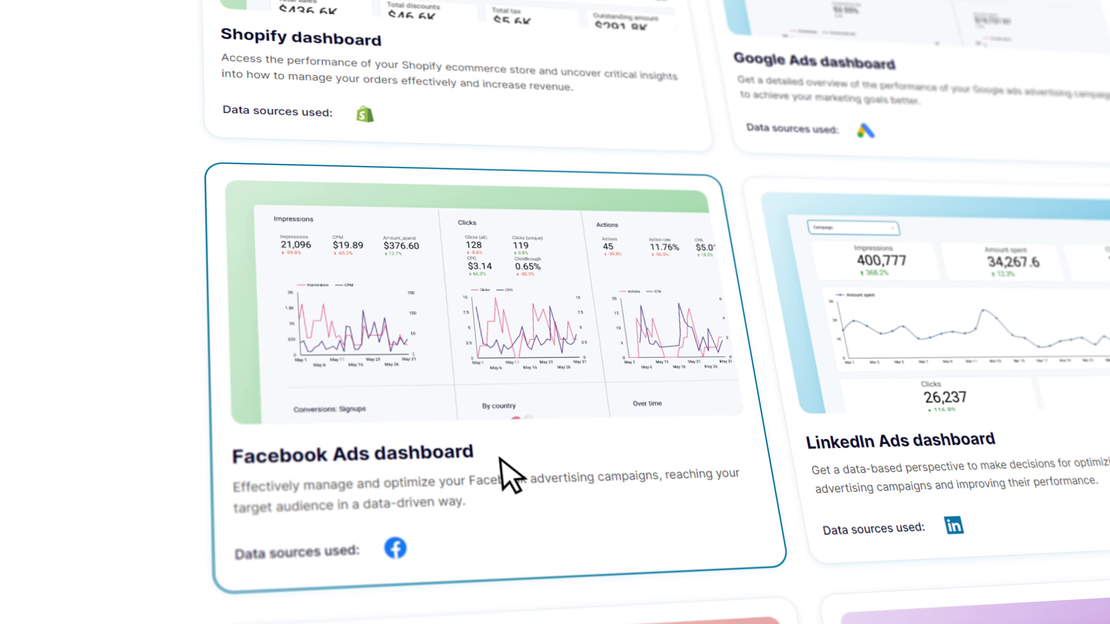
pyautogui.click(503, 464)
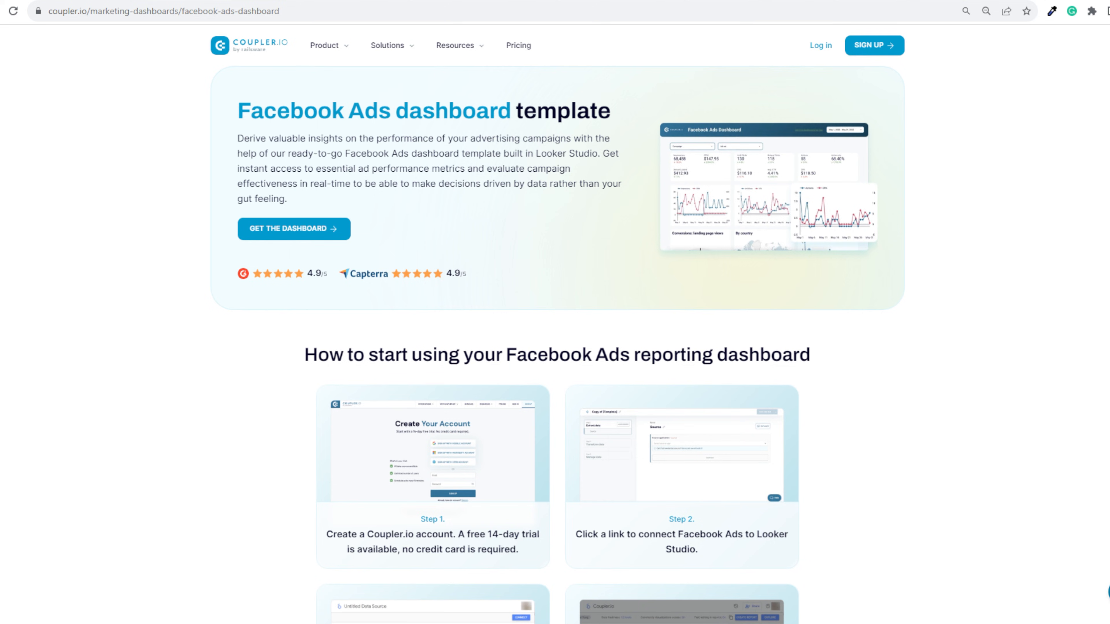
pyautogui.scroll(-5, 557, 348)
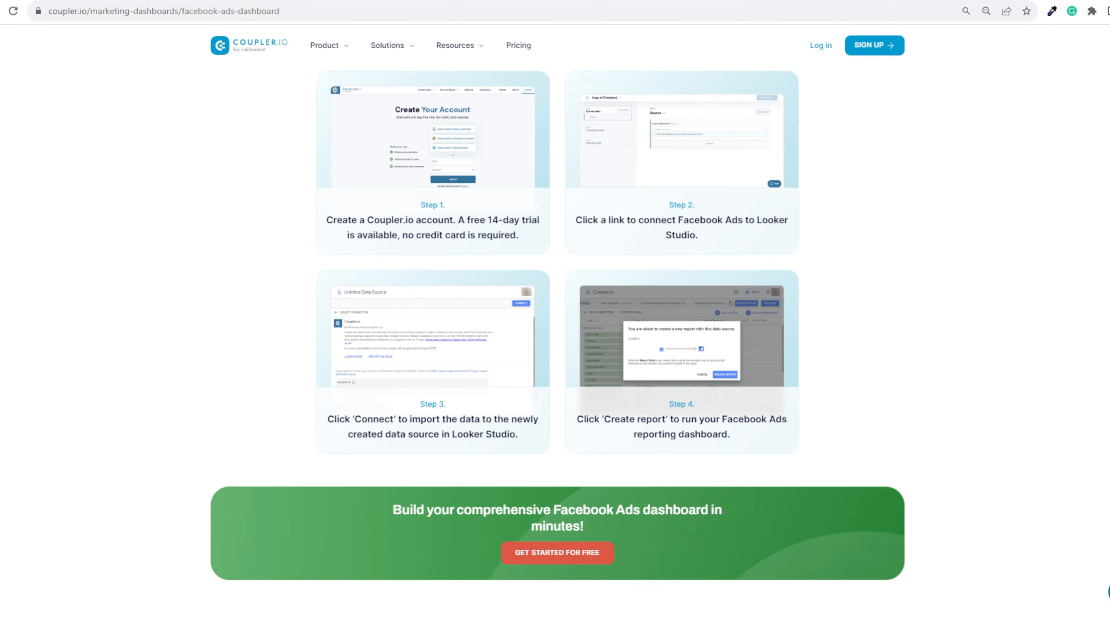